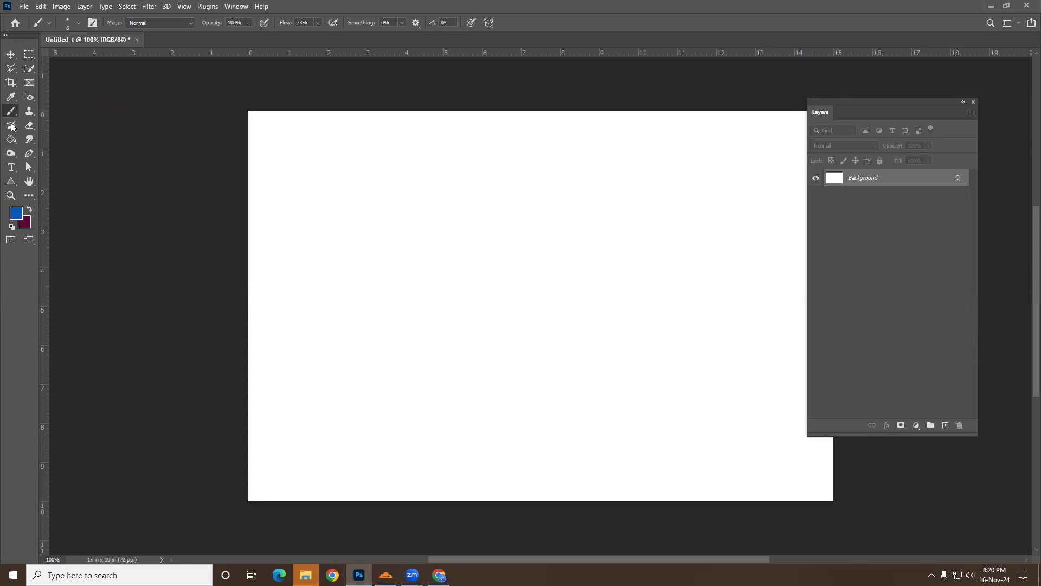
Step: Choose the standard Brush tool from the painting tools group
click(26, 202)
right_click(12, 111)
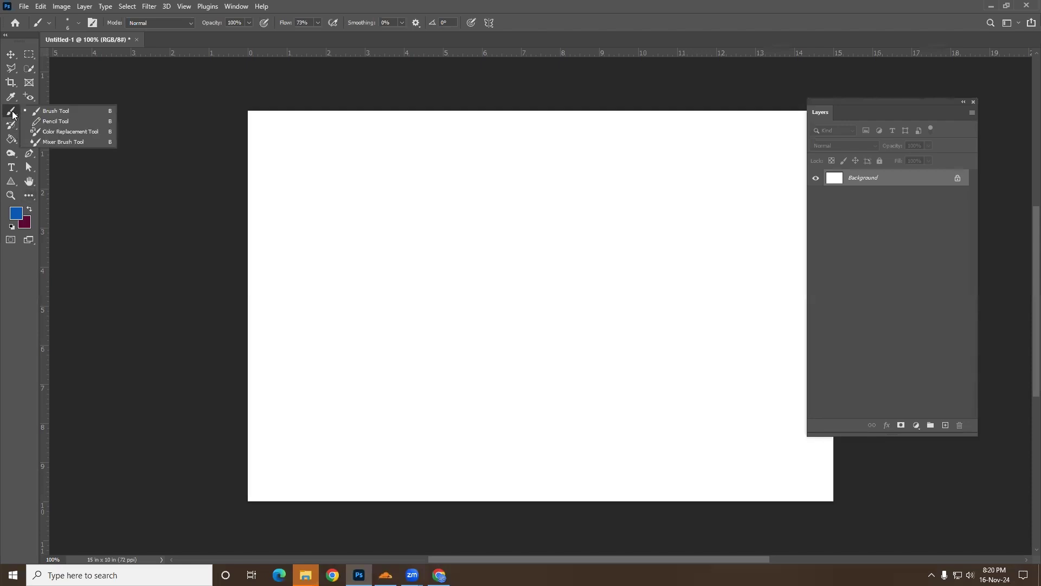
click(51, 111)
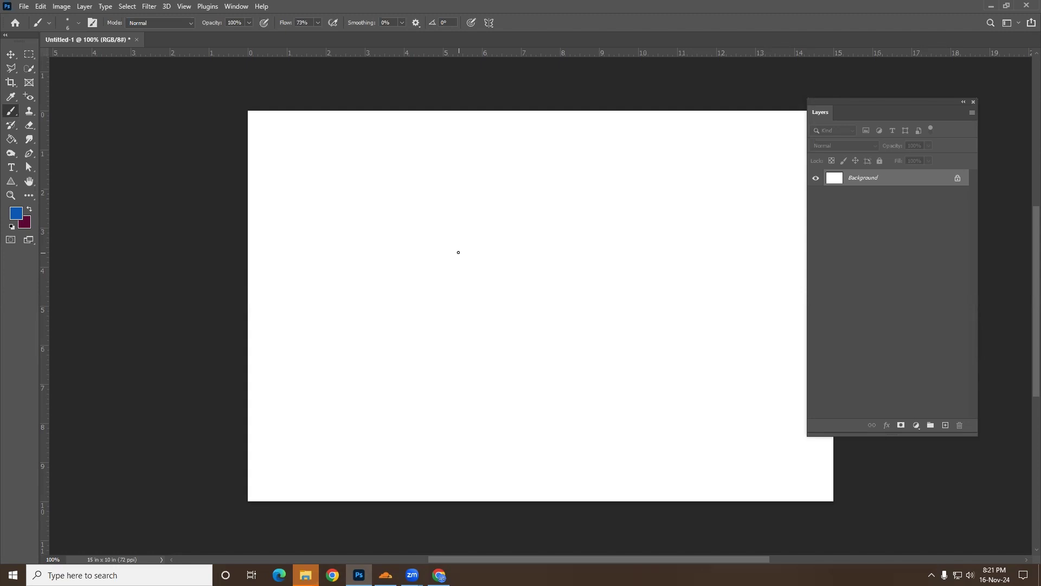
Step: Make the brush smaller, paint a blue test stroke on the canvas, then undo it
key(bracketright)
key(bracketright)
key(bracketright)
key(bracketright)
key(bracketright)
key(bracketright)
key(bracketright)
key(bracketright)
key(bracketright)
key(bracketright)
key(bracketright)
key(bracketright)
key(bracketright)
key(bracketright)
key(bracketright)
key(bracketright)
key(bracketright)
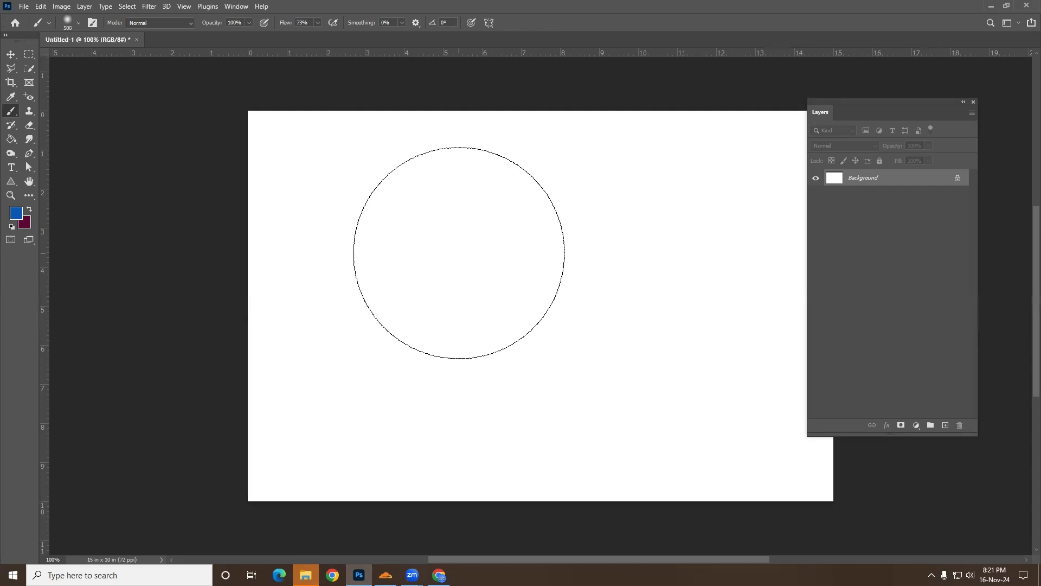
key(bracketleft)
key(bracketleft)
key(bracketleft)
key(bracketleft)
key(bracketleft)
key(bracketleft)
key(bracketleft)
key(bracketleft)
key(bracketleft)
key(bracketleft)
key(bracketleft)
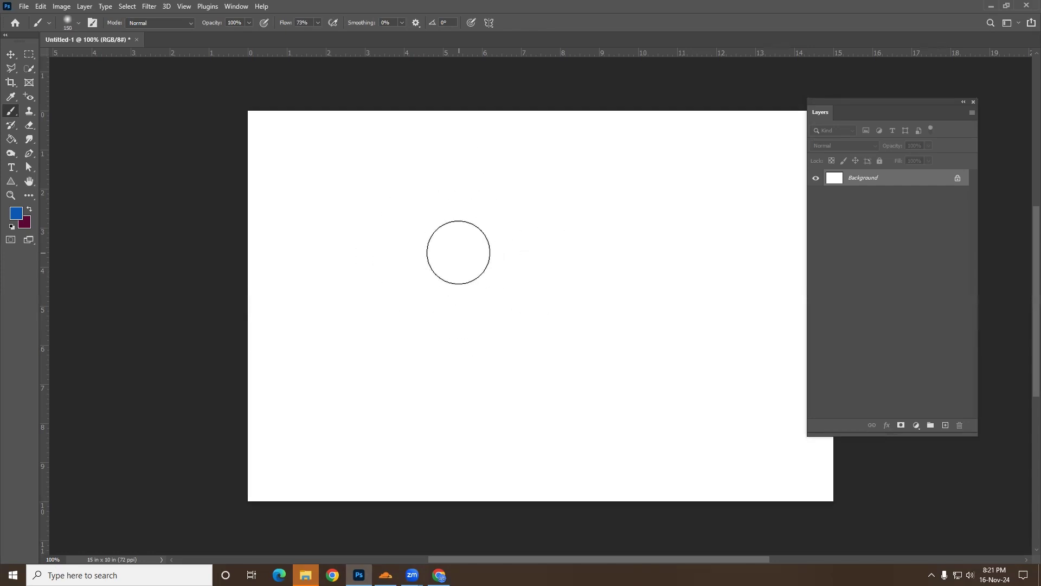
key(bracketleft)
key(bracketleft)
key(bracketleft)
key(bracketleft)
key(bracketleft)
key(bracketleft)
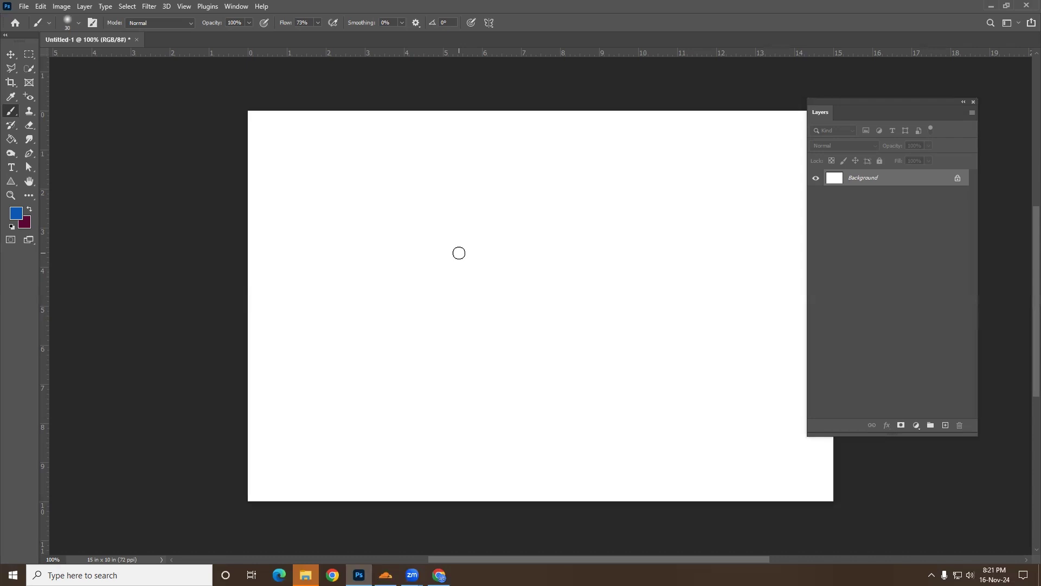
key(bracketright)
key(bracketright)
key(bracketright)
key(bracketright)
key(bracketleft)
key(bracketleft)
key(bracketleft)
key(bracketleft)
key(bracketleft)
mouse_move(337, 179)
mouse_down()
mouse_move(341, 276)
mouse_move(314, 220)
mouse_move(422, 218)
mouse_move(380, 242)
mouse_move(356, 315)
mouse_up()
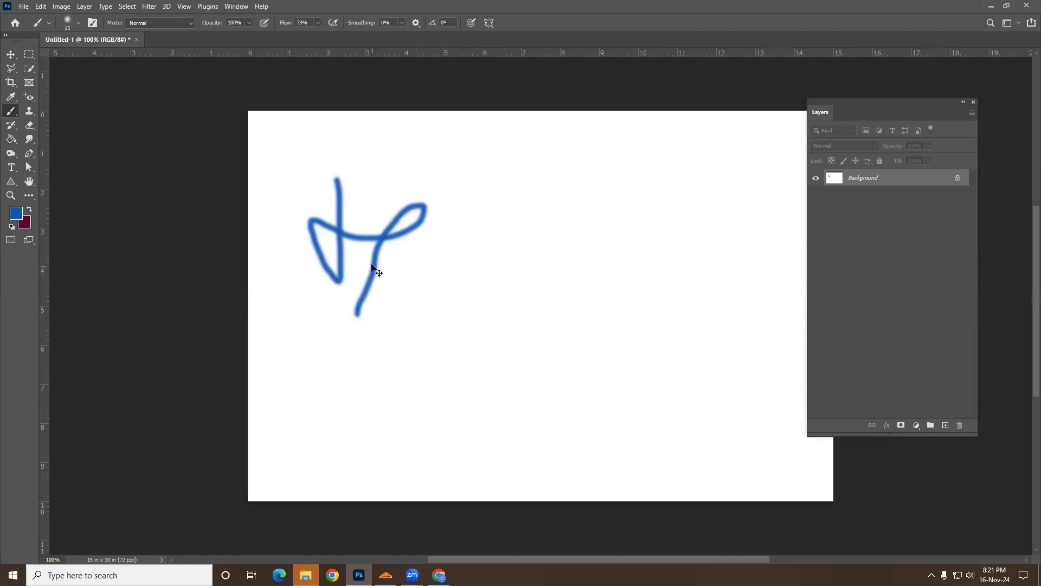
key(ctrl+z)
Step: Set brush flow to 100% and undo the faint test stroke
click(318, 23)
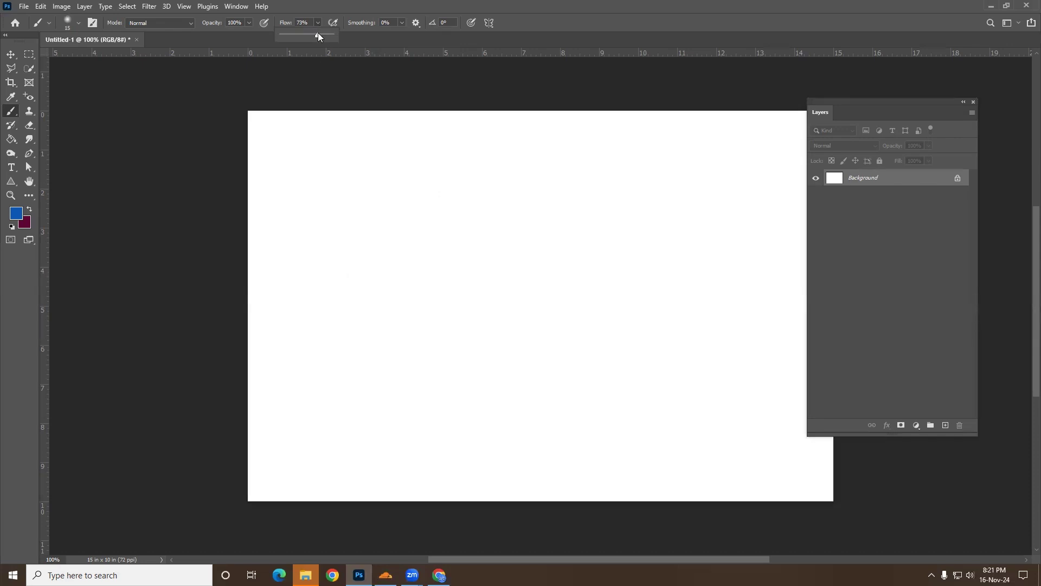
mouse_move(378, 220)
mouse_down()
mouse_move(399, 299)
mouse_move(442, 241)
mouse_move(382, 323)
mouse_up()
key(ctrl+z)
click(318, 23)
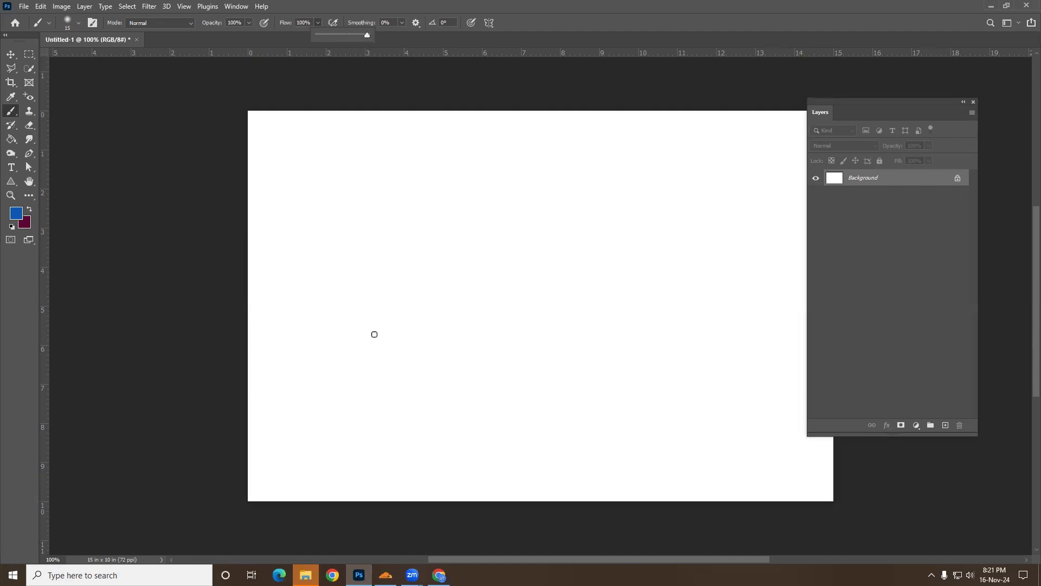
Step: Switch to a Hard Round brush tip and paint blue looping test strokes
click(78, 23)
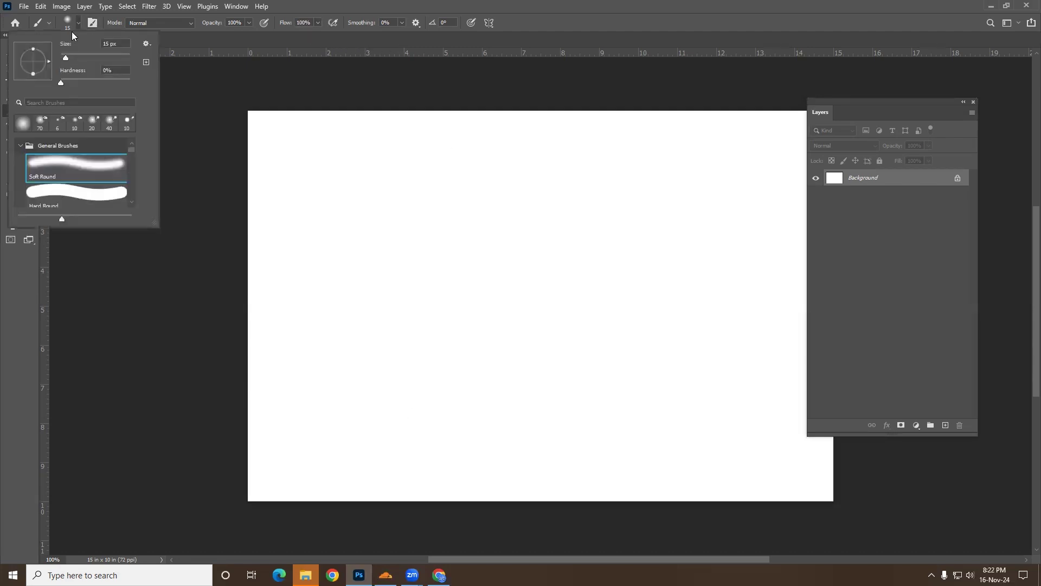
click(63, 196)
click(362, 321)
mouse_move(347, 221)
mouse_down()
mouse_move(440, 265)
mouse_move(369, 295)
mouse_move(330, 248)
mouse_up()
mouse_move(399, 295)
mouse_down()
mouse_move(527, 303)
mouse_move(534, 238)
mouse_up()
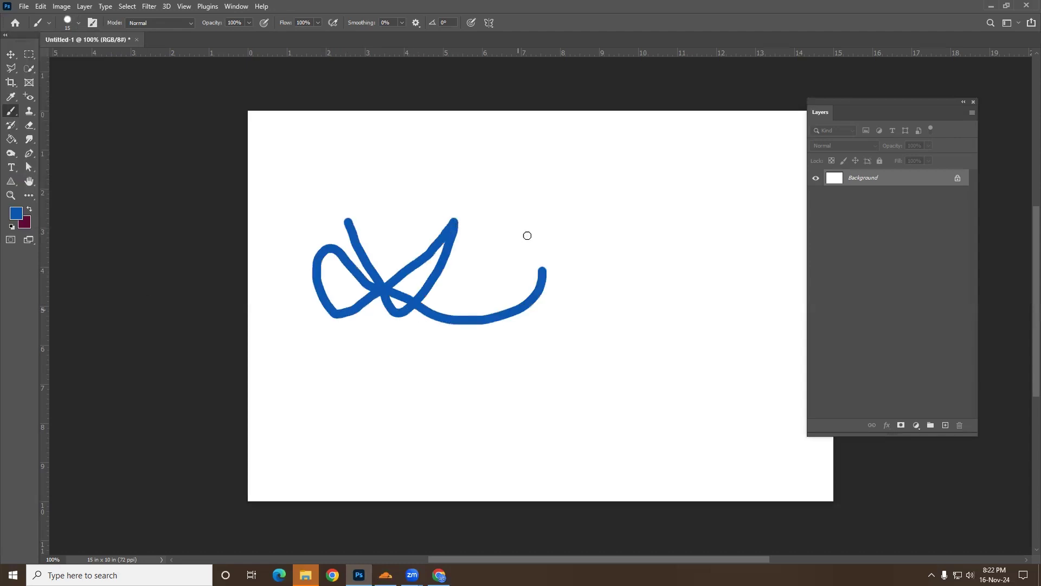
Step: Make magenta the painting colour, test it with a stroke, then undo the test strokes
click(15, 213)
click(631, 182)
click(710, 153)
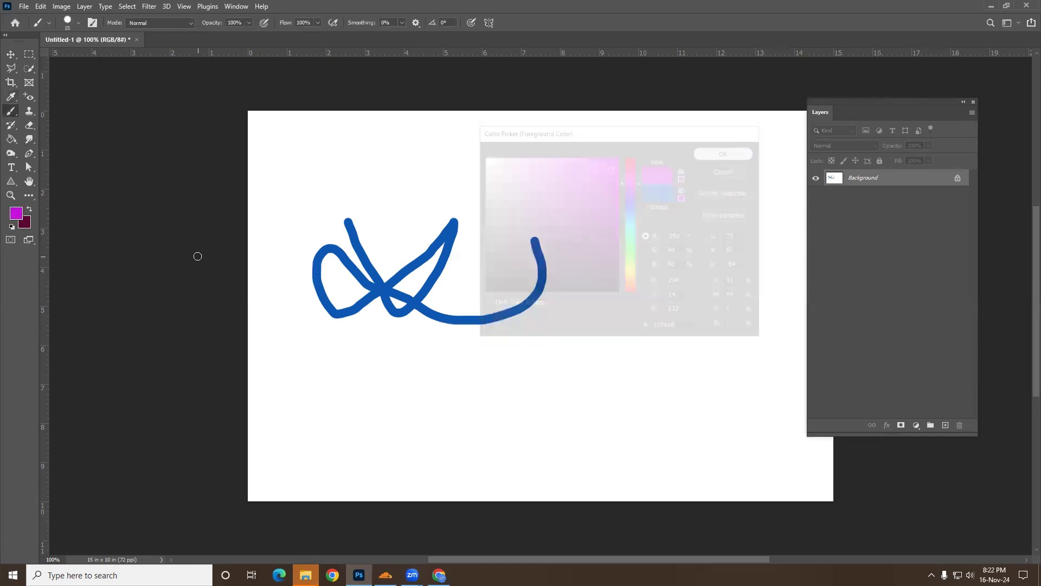
mouse_move(573, 395)
mouse_down()
mouse_move(489, 384)
mouse_move(557, 432)
mouse_move(440, 395)
mouse_move(602, 430)
mouse_move(591, 382)
mouse_move(652, 374)
mouse_move(662, 389)
mouse_move(691, 332)
mouse_up()
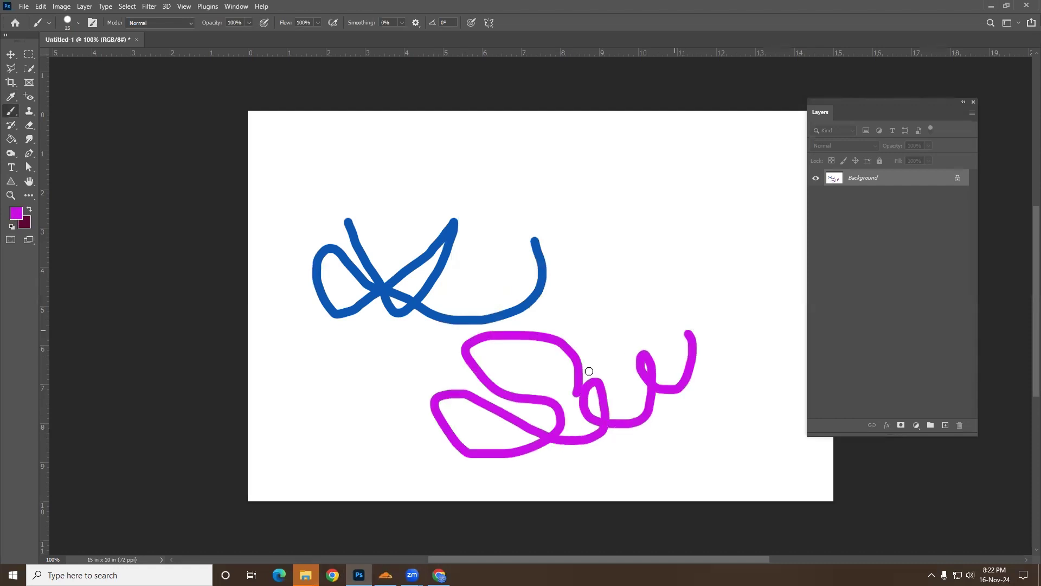
key(ctrl+z)
key(ctrl+z)
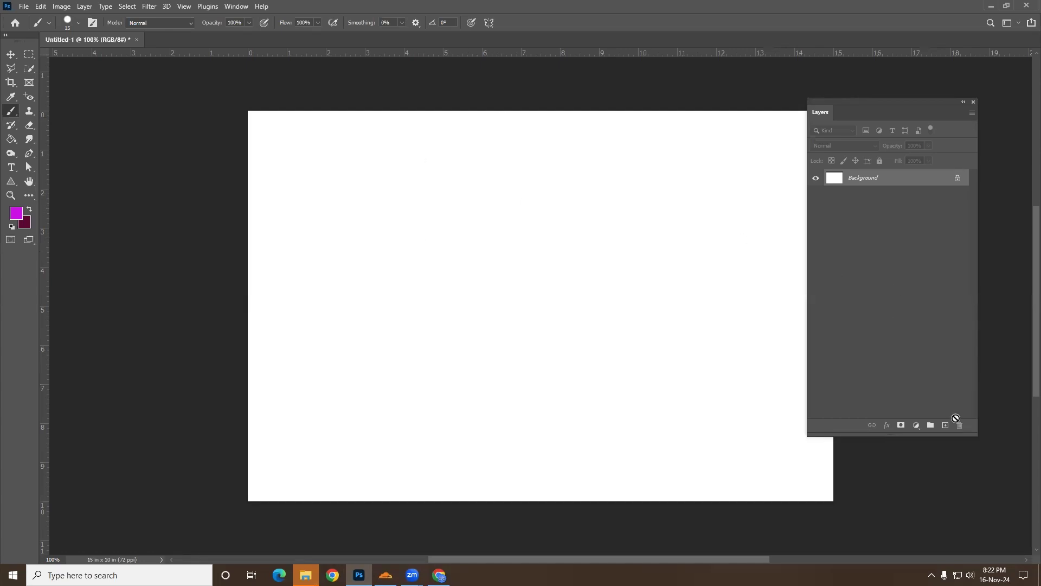
Step: Add Layer 1 and paint a magenta S, undoing a stray dab
click(944, 427)
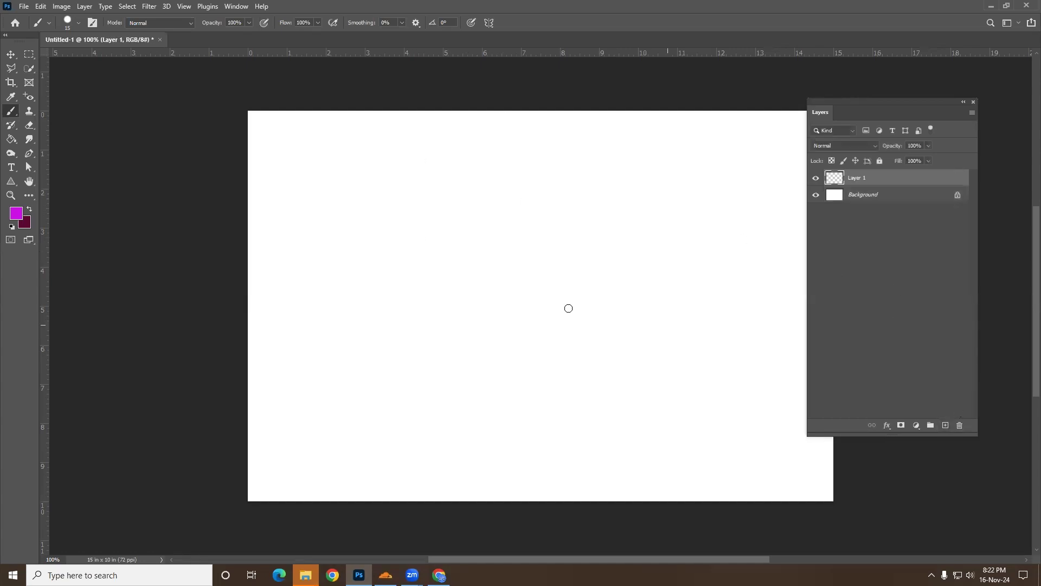
drag(399, 204, 350, 180)
mouse_move(335, 219)
mouse_down()
mouse_move(351, 239)
mouse_move(416, 238)
mouse_move(396, 312)
mouse_move(361, 319)
mouse_up()
drag(344, 275, 376, 277)
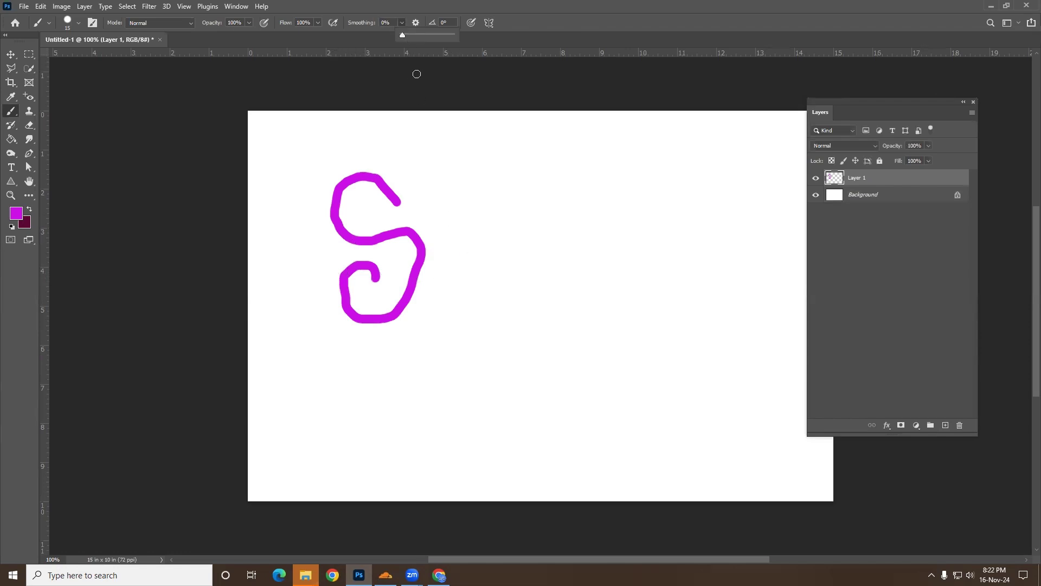
click(437, 177)
key(ctrl+z)
key(ctrl+z)
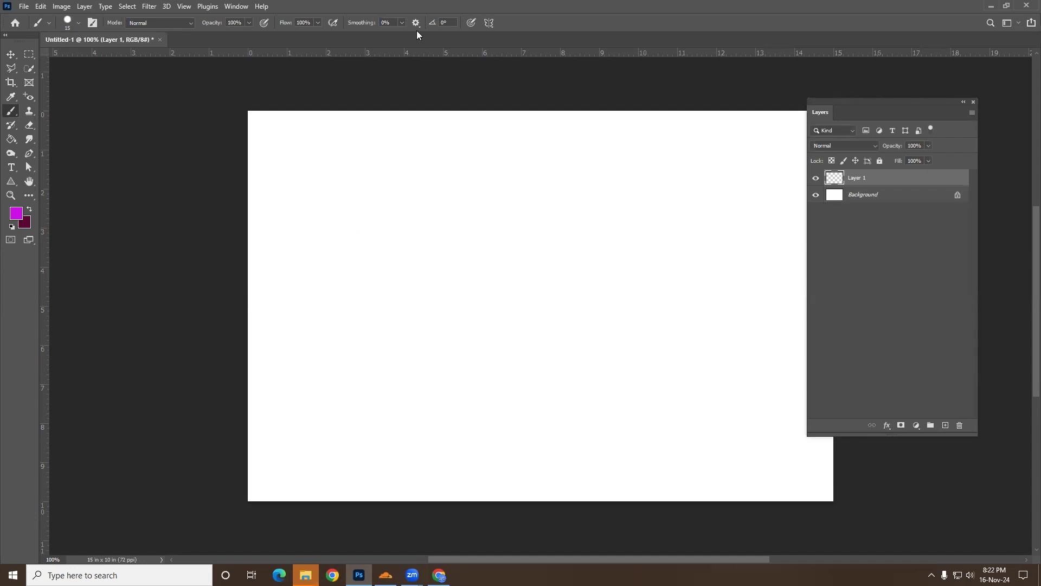
Step: Raise smoothing to 74%, repaint the S, draw the A, and add Layer 2
click(402, 24)
click(439, 38)
mouse_move(481, 212)
mouse_down()
mouse_move(429, 189)
mouse_move(403, 198)
mouse_move(396, 216)
mouse_move(395, 250)
mouse_move(428, 266)
mouse_move(506, 269)
mouse_move(498, 335)
mouse_move(465, 348)
mouse_move(426, 332)
mouse_move(417, 304)
mouse_move(428, 280)
mouse_move(462, 302)
mouse_up()
drag(536, 192, 505, 358)
mouse_move(537, 190)
mouse_down()
mouse_move(628, 319)
mouse_move(601, 312)
mouse_up()
drag(523, 273, 589, 258)
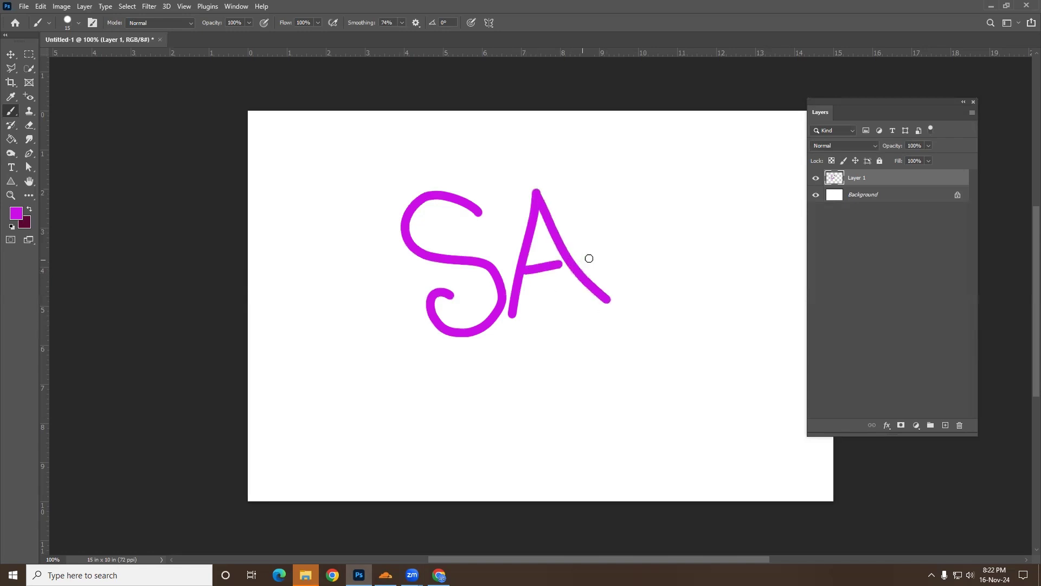
click(945, 427)
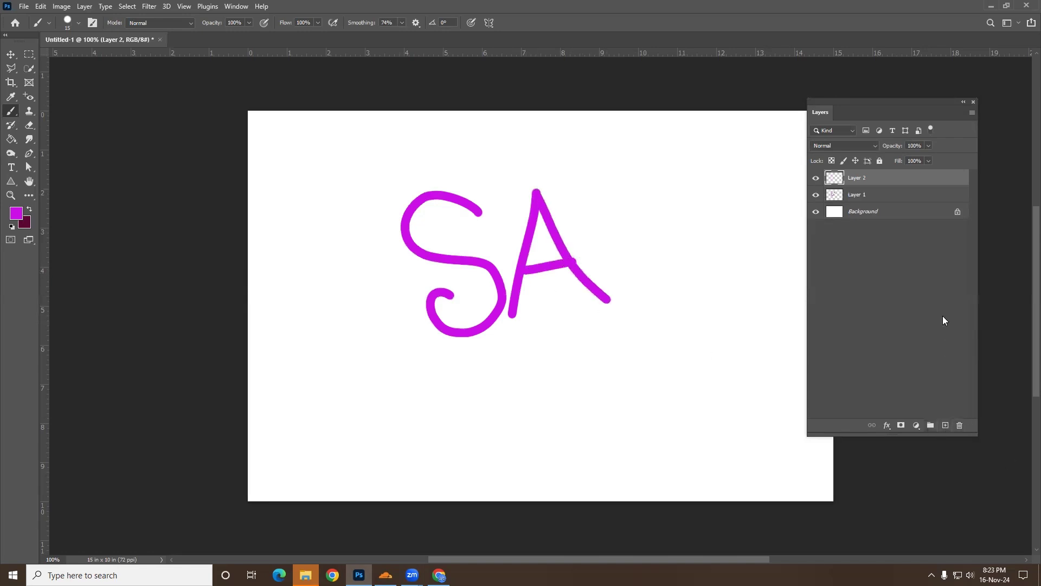
Step: Set a dark green painting colour and paint a green M beside SA
click(19, 218)
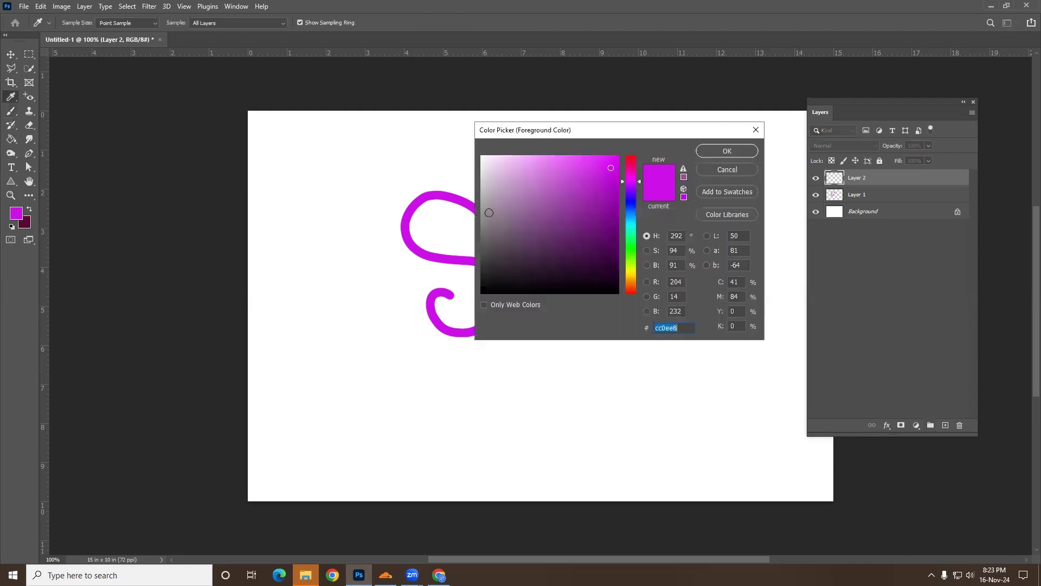
click(632, 248)
click(603, 233)
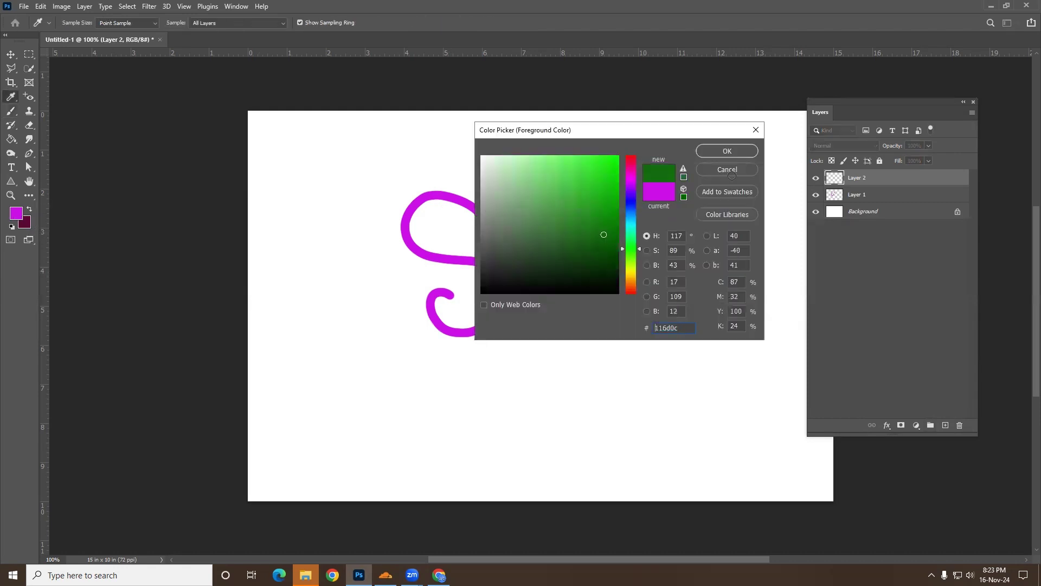
click(727, 151)
key(b)
mouse_move(592, 183)
mouse_down()
mouse_move(630, 318)
mouse_move(623, 279)
mouse_up()
mouse_move(592, 182)
mouse_down()
mouse_move(632, 213)
mouse_move(654, 251)
mouse_move(674, 146)
mouse_move(683, 294)
mouse_move(709, 319)
mouse_up()
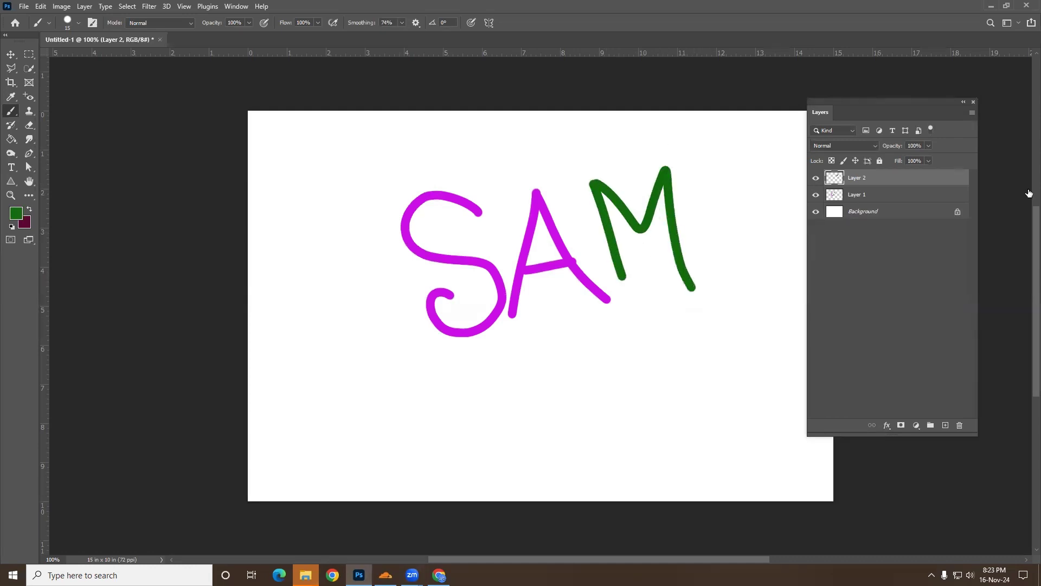
Step: Add a third empty layer and make medium blue the painting colour
click(945, 425)
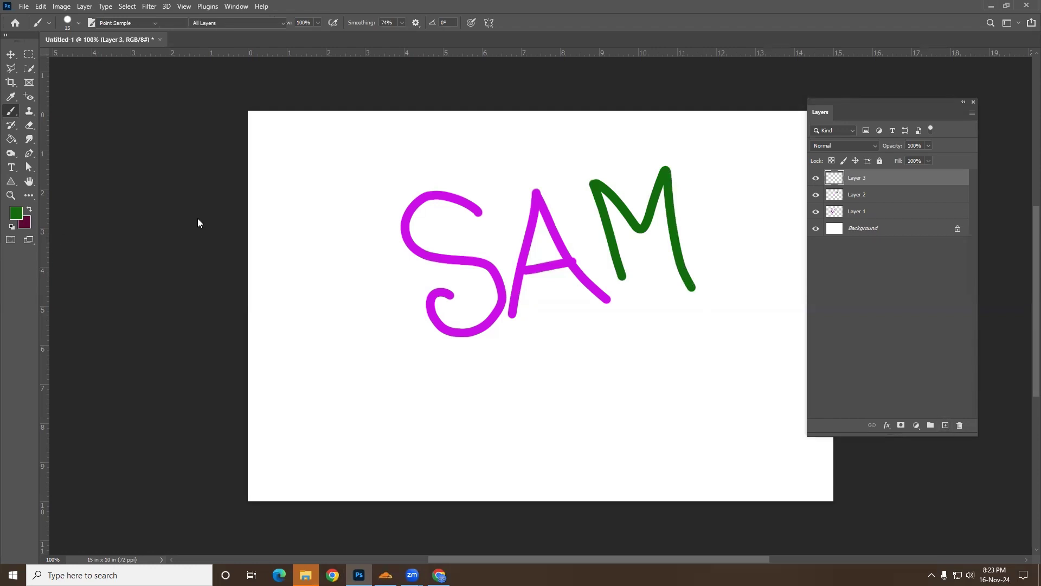
click(18, 216)
click(631, 215)
click(600, 195)
click(712, 151)
Step: Paint blue letters spelling RAT below the S
drag(478, 359, 514, 437)
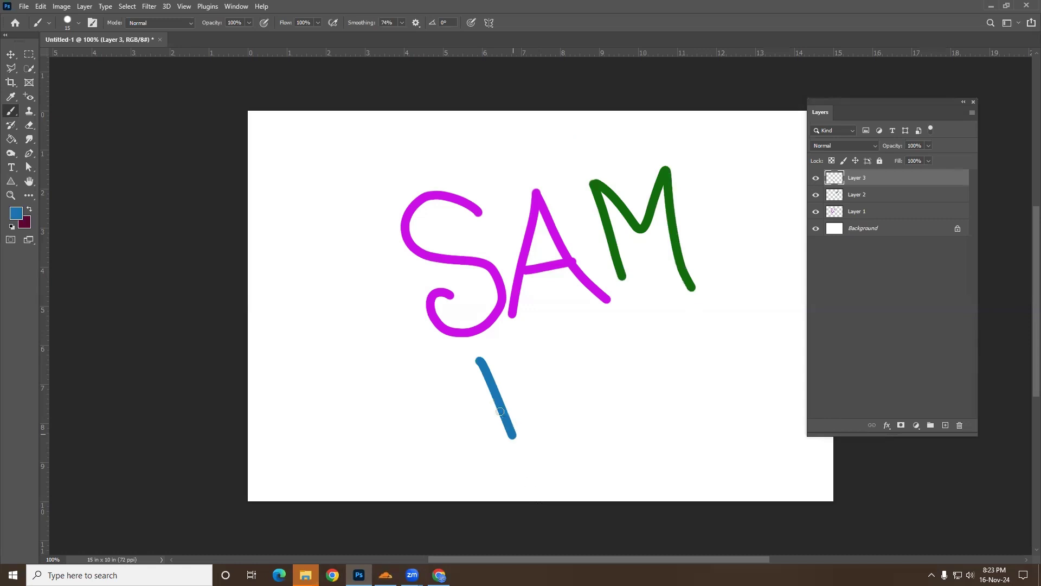
mouse_move(479, 364)
mouse_down()
mouse_move(516, 344)
mouse_move(527, 400)
mouse_move(503, 381)
mouse_move(529, 373)
mouse_move(581, 429)
mouse_move(631, 401)
mouse_up()
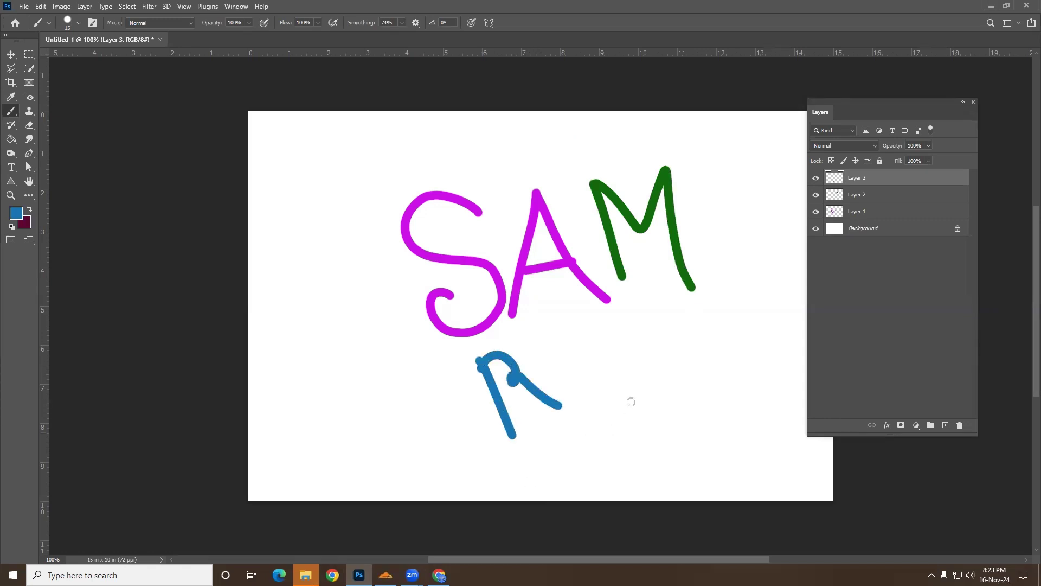
drag(628, 340, 639, 465)
click(638, 343)
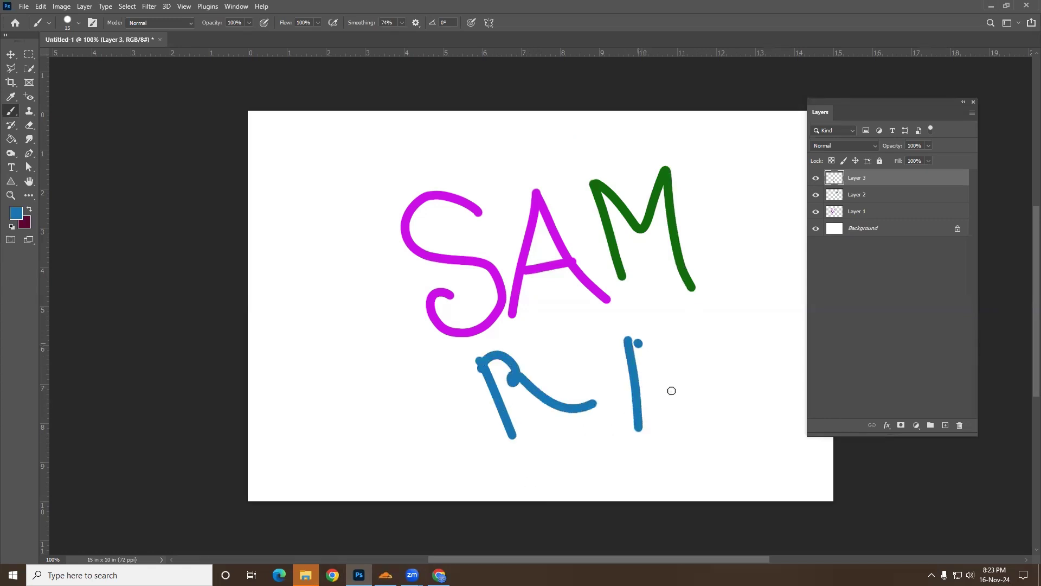
drag(672, 390, 744, 401)
drag(633, 396, 661, 381)
click(708, 302)
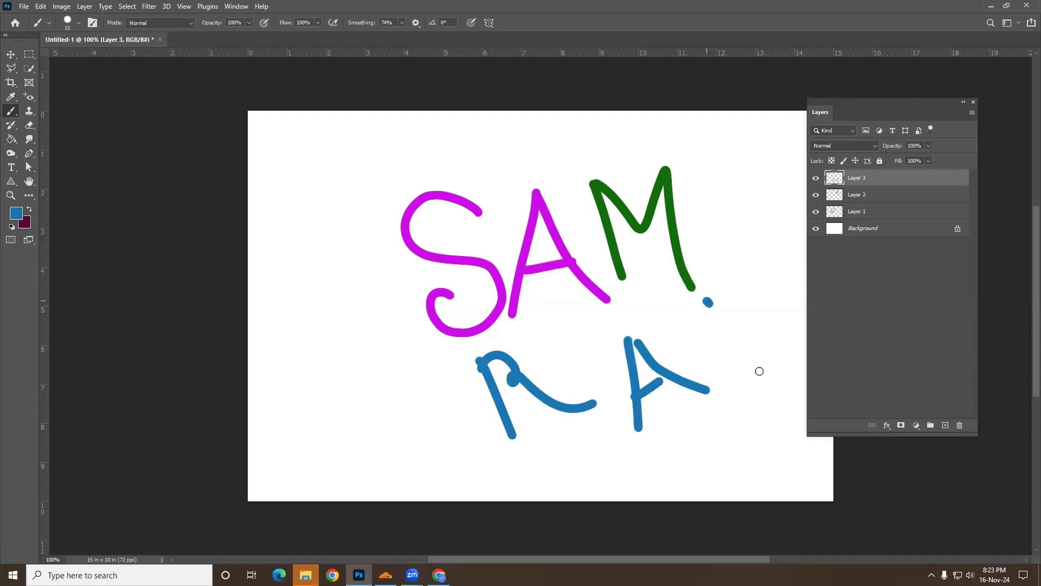
drag(759, 371, 761, 373)
drag(737, 278, 673, 320)
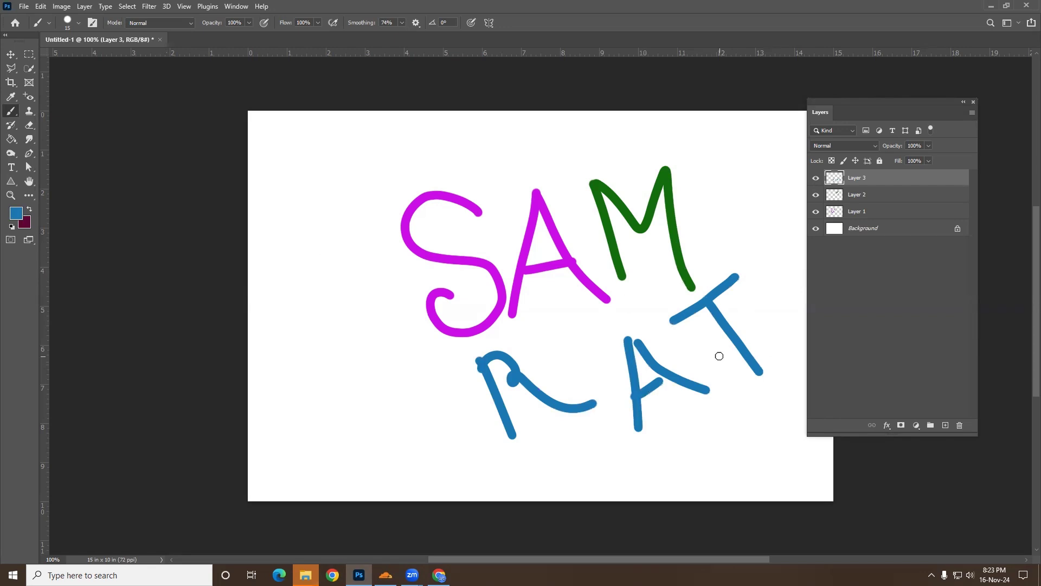
Step: Undo the blue strokes, Layer 3, the green M, Layer 2 and the A strokes
key(ctrl+z)
key(ctrl+z)
key(ctrl+z)
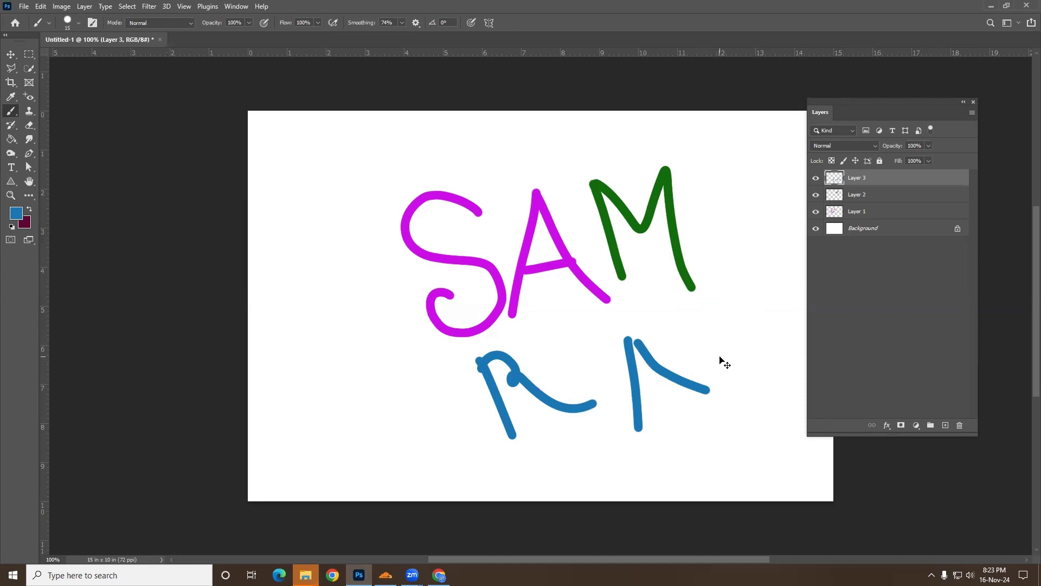
key(ctrl+z)
key(ctrl+z)
key(ctrl+z)
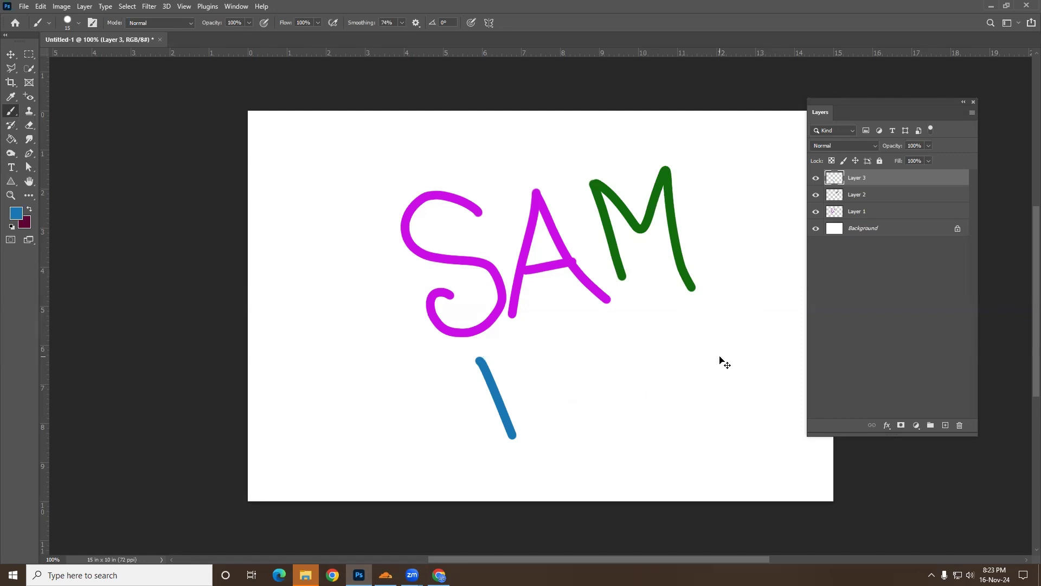
key(ctrl+z)
key(ctrl+z)
key(ctrl+z)
key(ctrl+z)
key(ctrl+z)
key(ctrl+z)
key(ctrl+z)
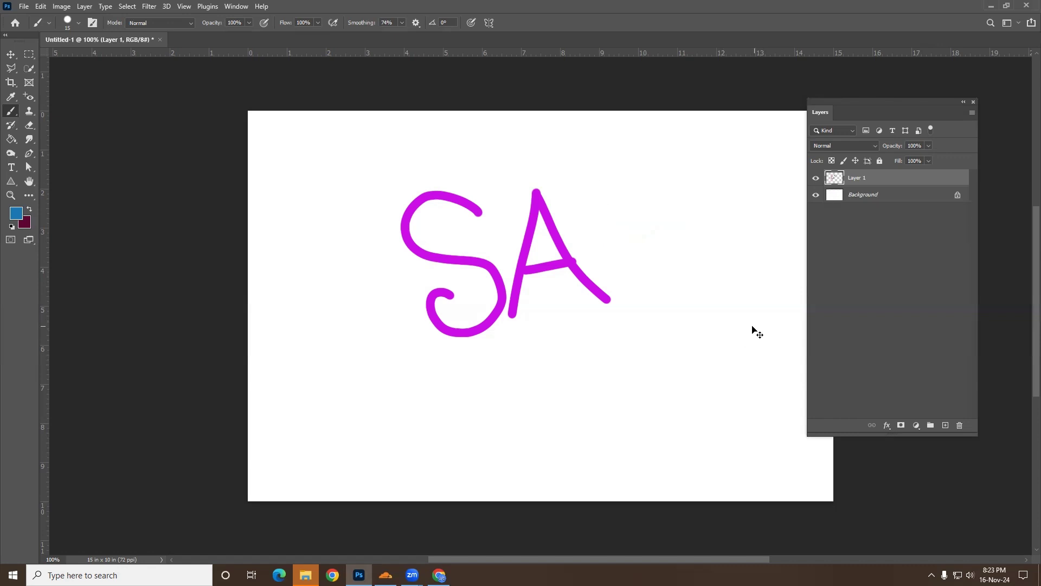
key(ctrl+z)
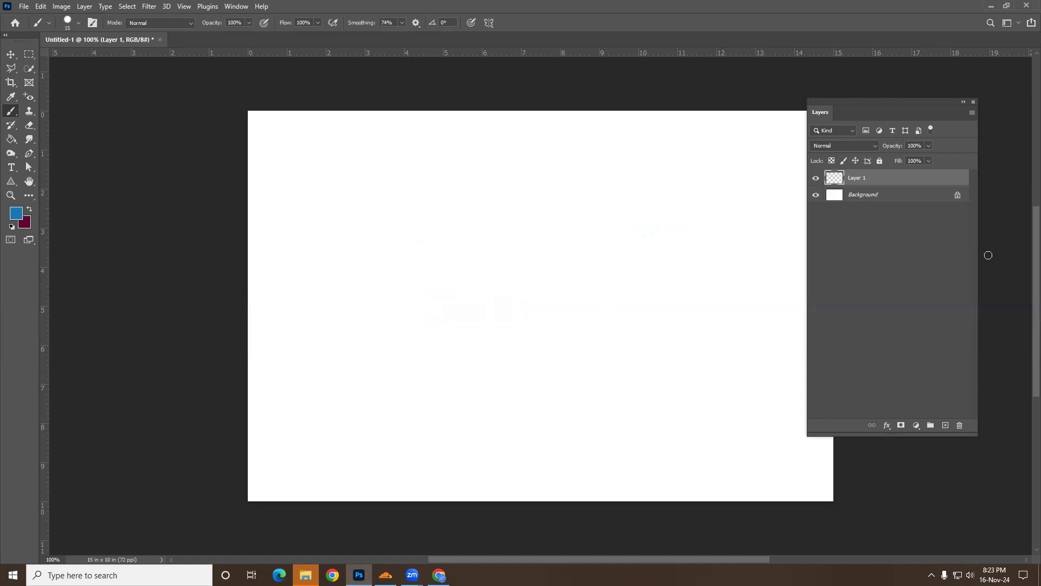
Step: Delete Layer 1, leaving only the Background
click(886, 196)
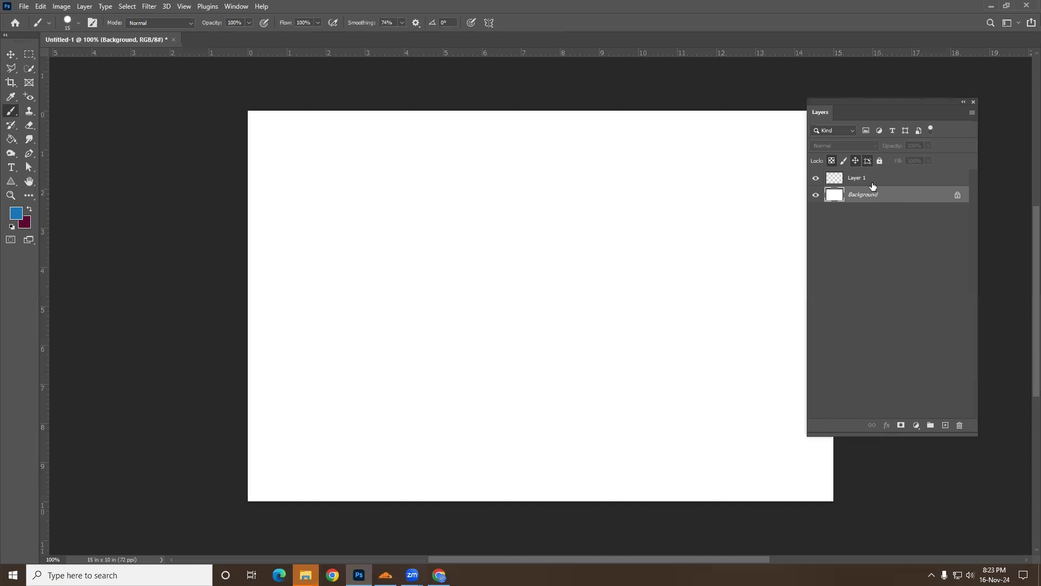
click(874, 180)
key(Delete)
Step: Fill a rectangle blue on the locked Background, then undo it after the move fails
click(29, 54)
drag(653, 375, 656, 375)
key(alt+BackSpace)
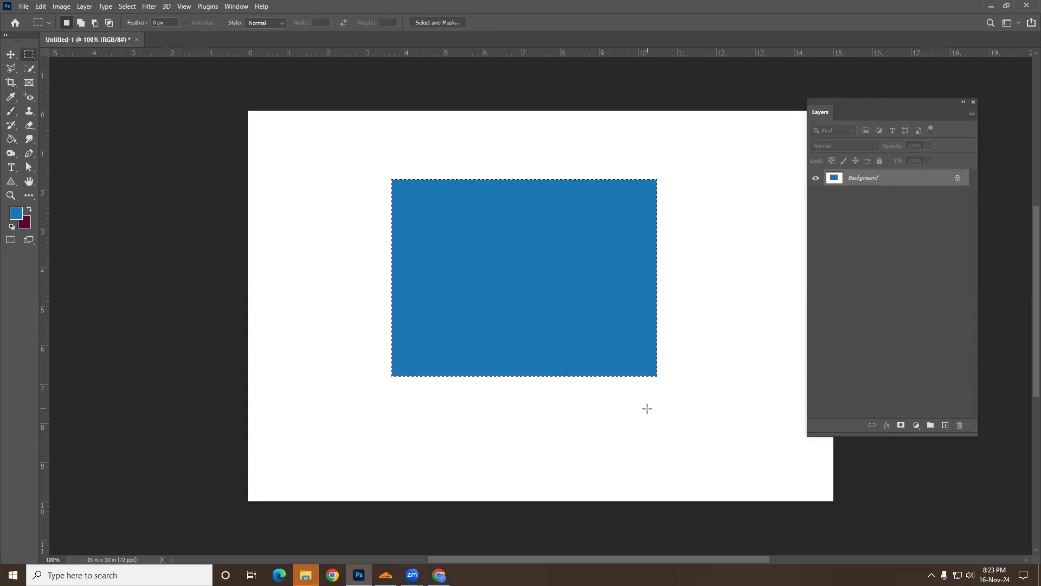
click(10, 54)
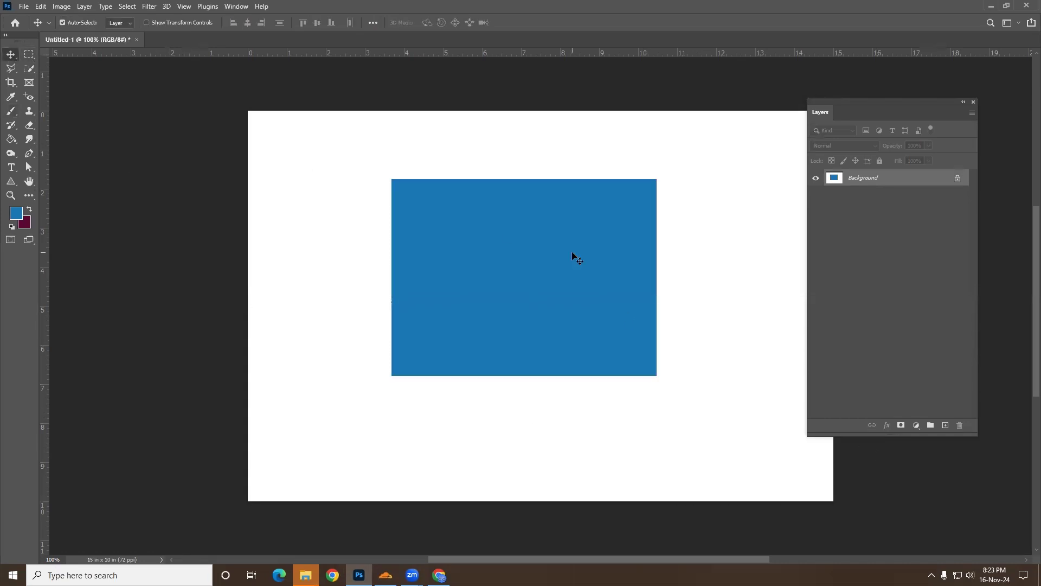
drag(571, 252, 407, 295)
click(581, 241)
key(ctrl+z)
Step: Add a new layer and fill a central rectangular selection with blue
click(945, 425)
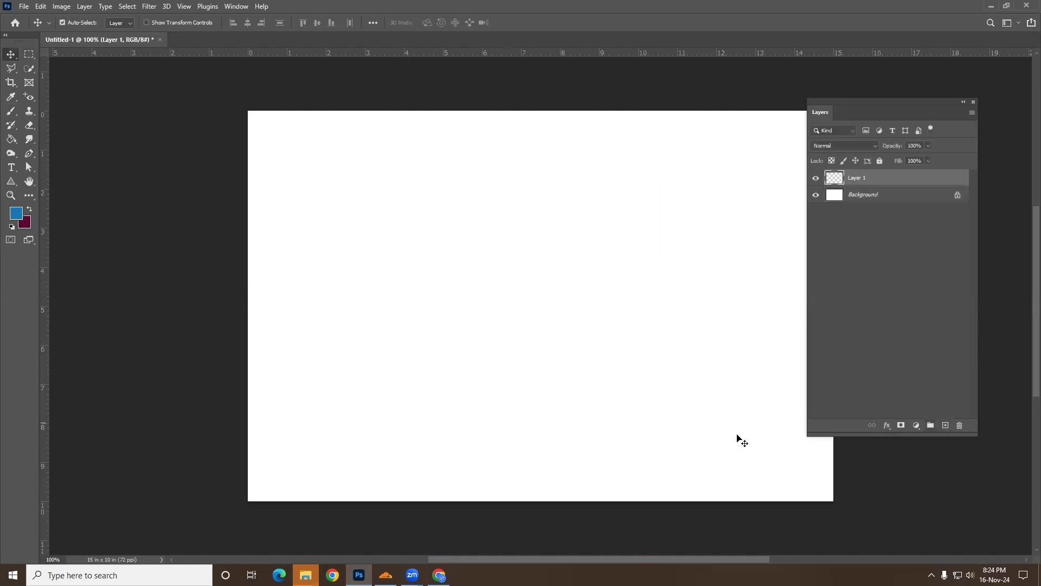
click(29, 56)
drag(411, 190, 665, 388)
key(alt+BackSpace)
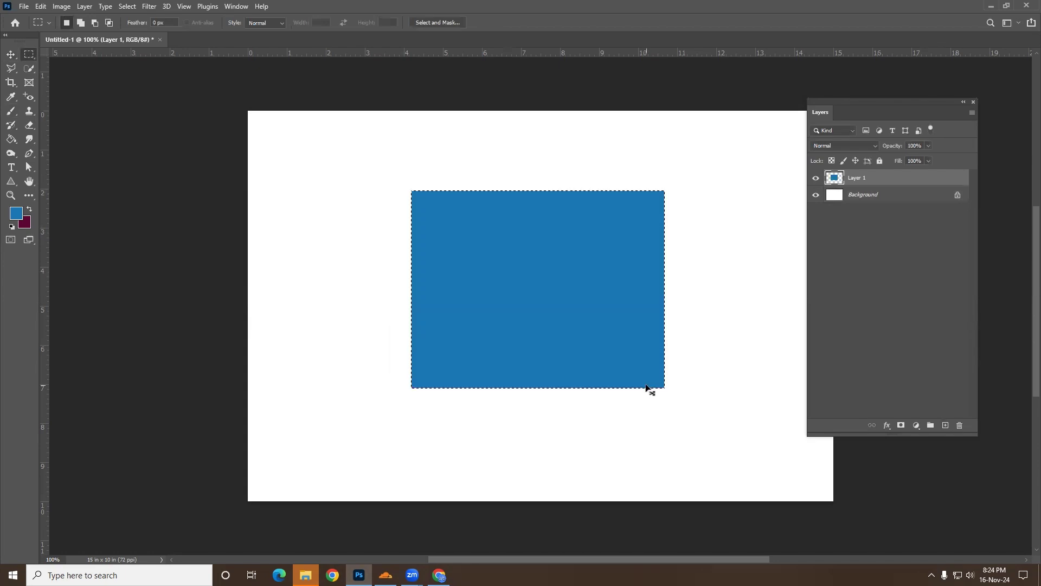
Step: Deselect and scale the blue rectangle down to about 80% with Free Transform
key(ctrl+d)
click(11, 54)
drag(525, 273, 493, 272)
click(144, 23)
click(631, 187)
drag(563, 251, 588, 232)
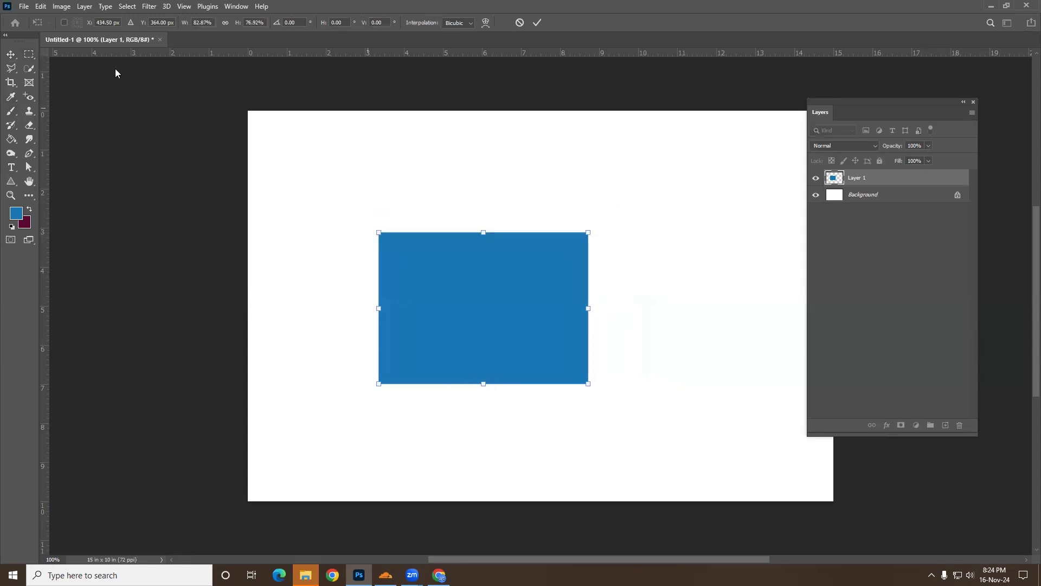
click(7, 55)
Step: Drag the resized rectangle toward the upper left and pick the Elliptical Marquee tool
drag(440, 263, 434, 213)
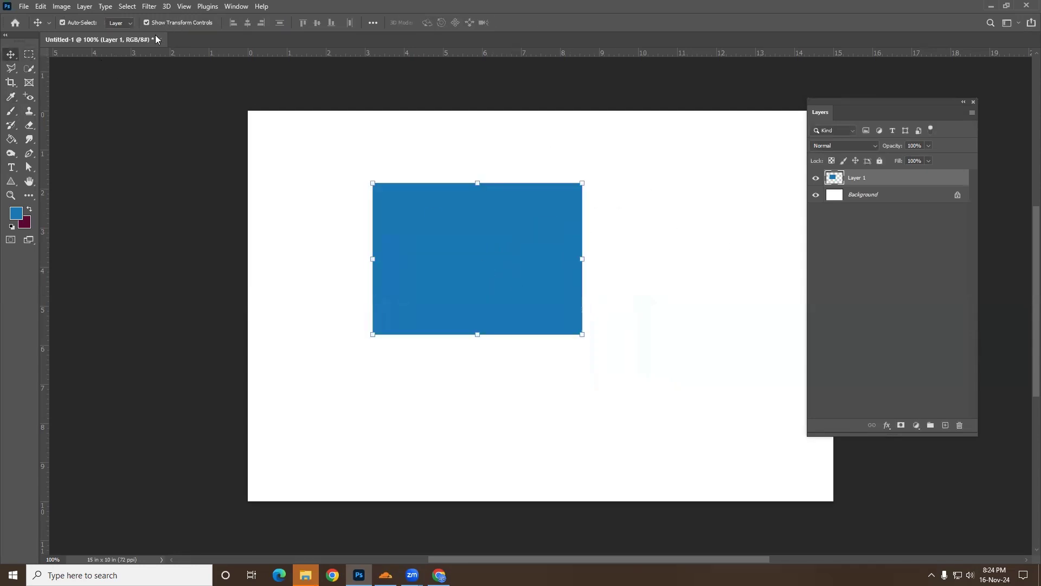
click(146, 23)
drag(567, 308, 583, 292)
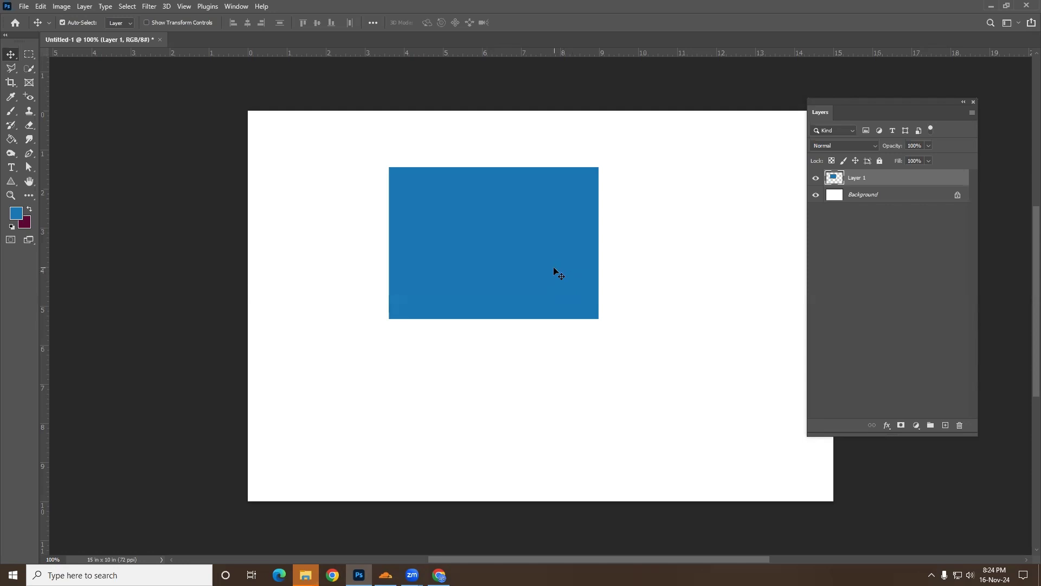
drag(580, 286, 554, 231)
drag(510, 194, 498, 254)
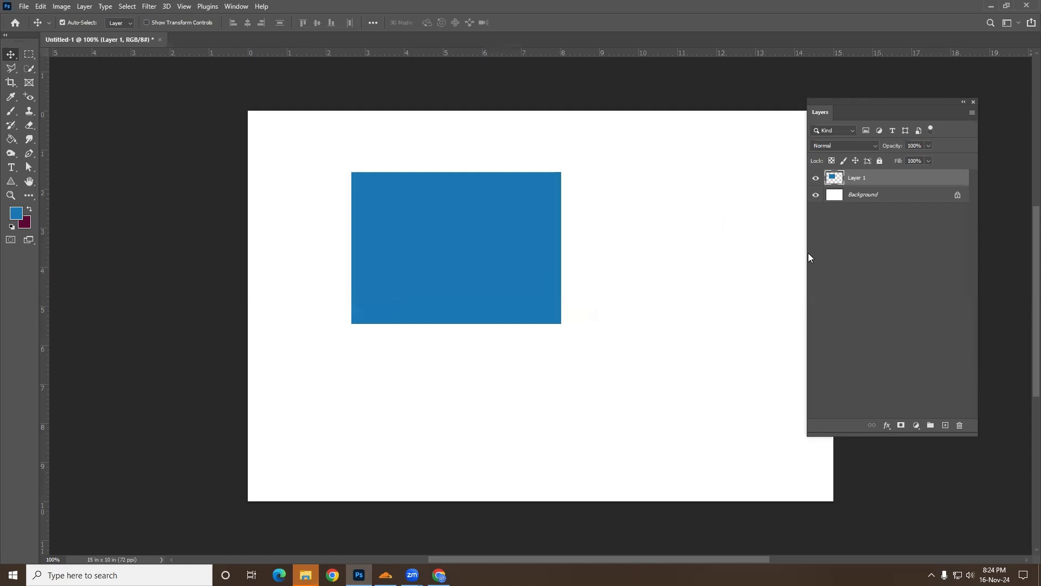
drag(510, 291, 451, 259)
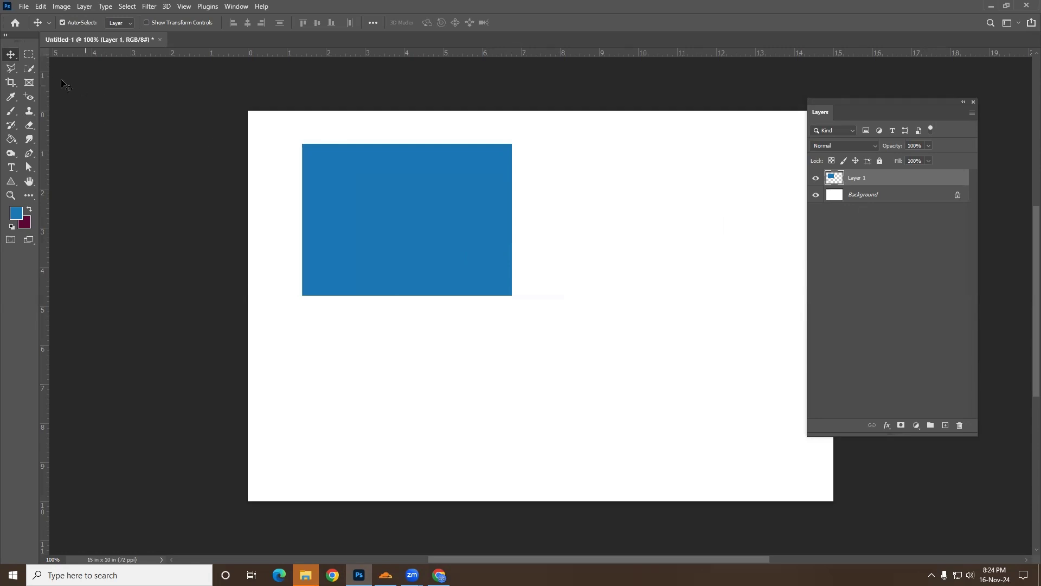
right_click(29, 54)
click(74, 66)
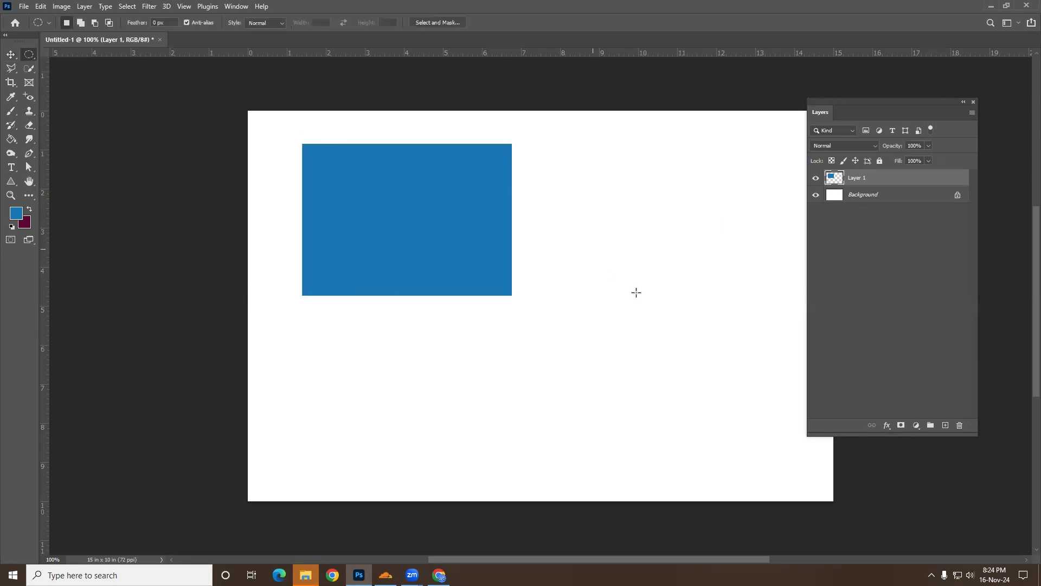
Step: Fill a lower-right circle with the maroon background colour and nudge both shapes down-right
drag(590, 254, 767, 436)
key(ctrl+BackSpace)
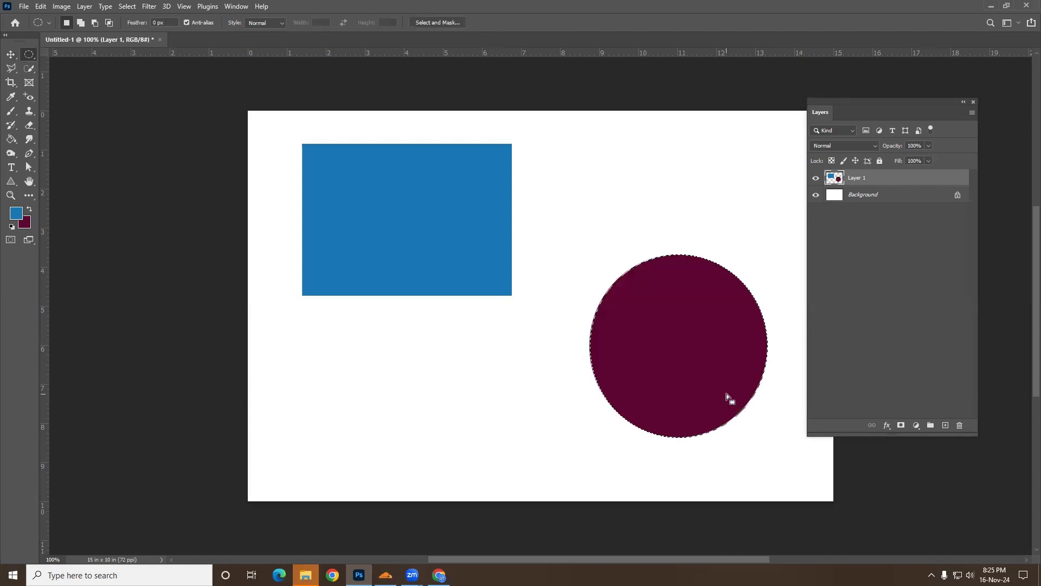
key(ctrl+d)
click(11, 55)
drag(386, 180, 406, 225)
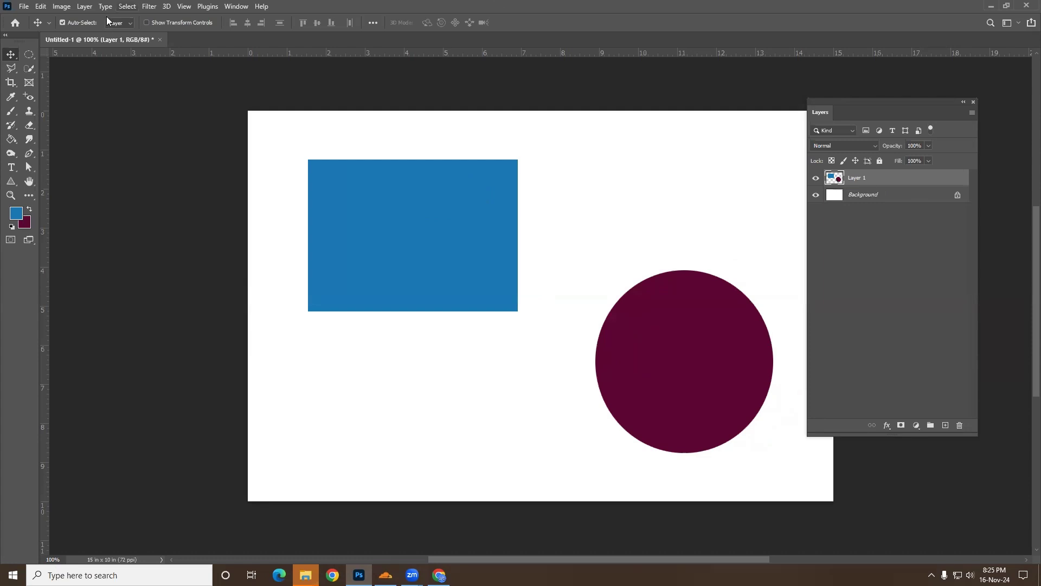
click(146, 22)
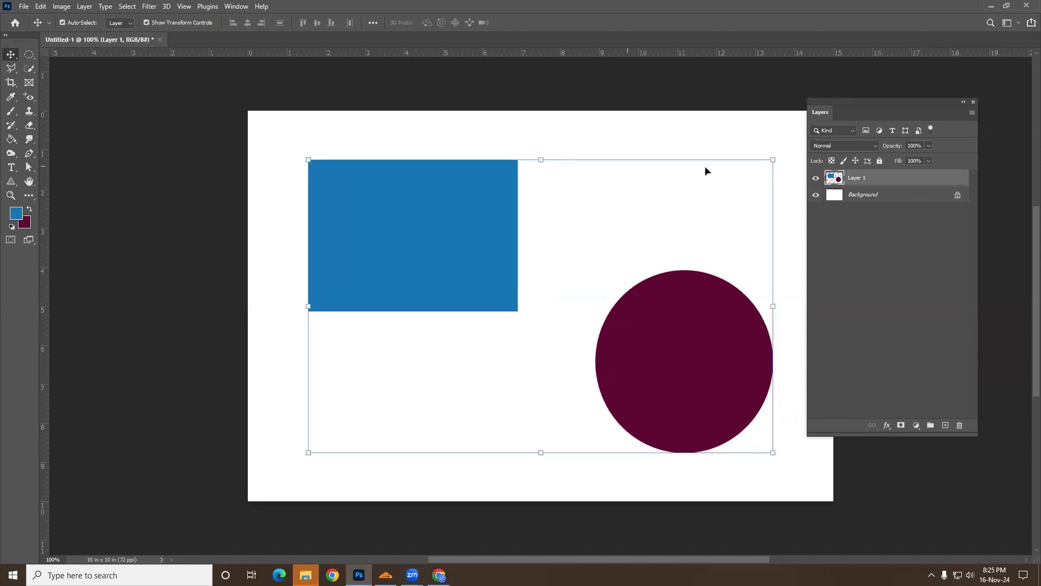
Step: Scale and move the rectangle and circle together, commit, then delete their layer
drag(775, 158, 725, 203)
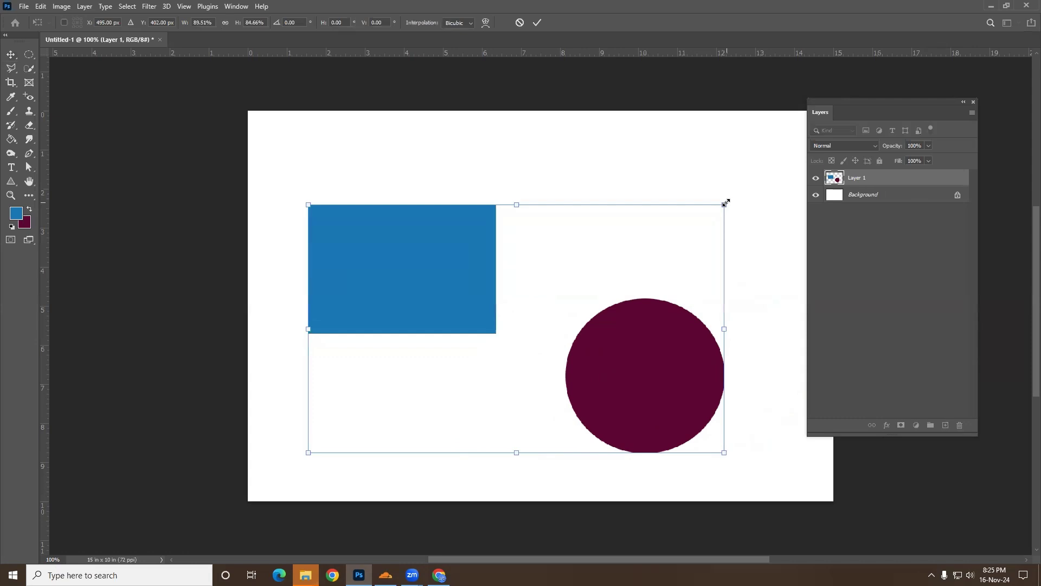
drag(467, 269, 475, 232)
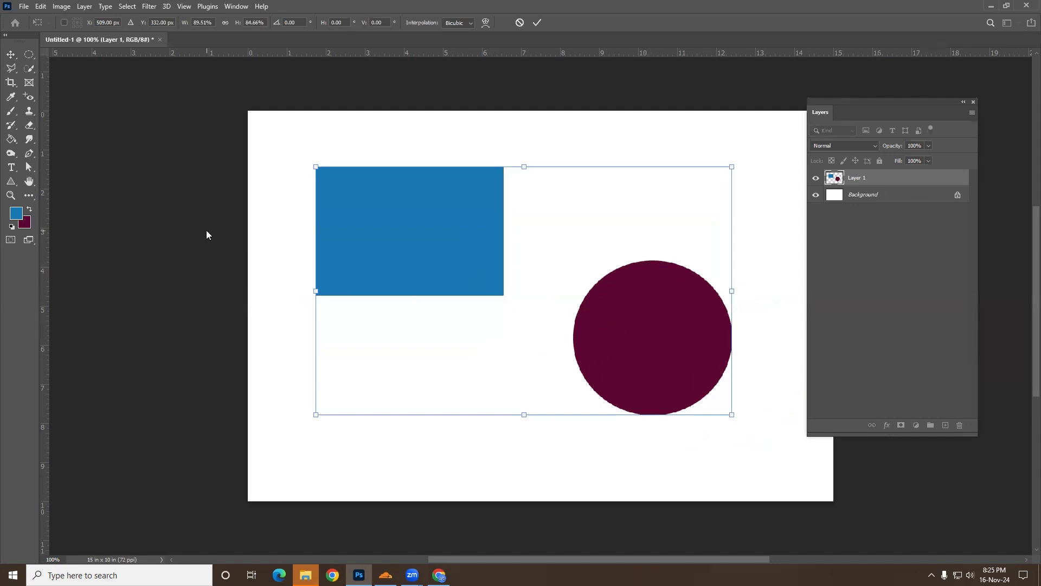
click(11, 54)
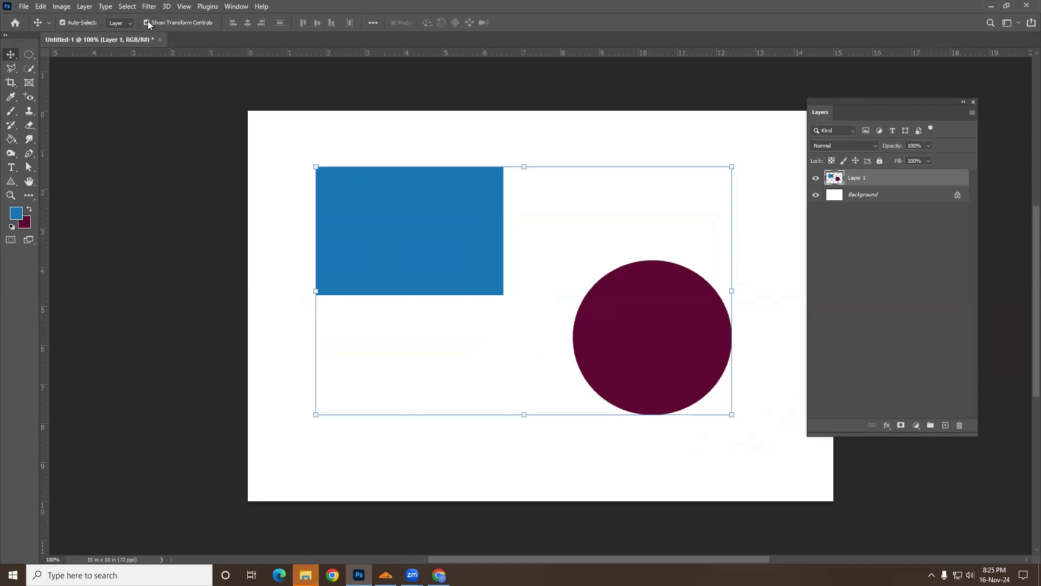
drag(475, 225, 461, 210)
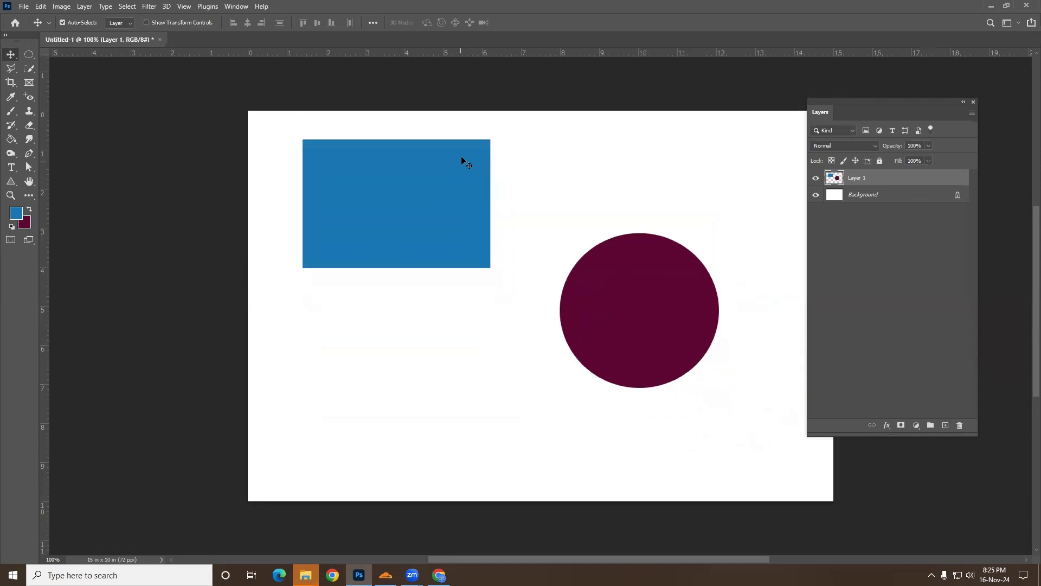
key(Delete)
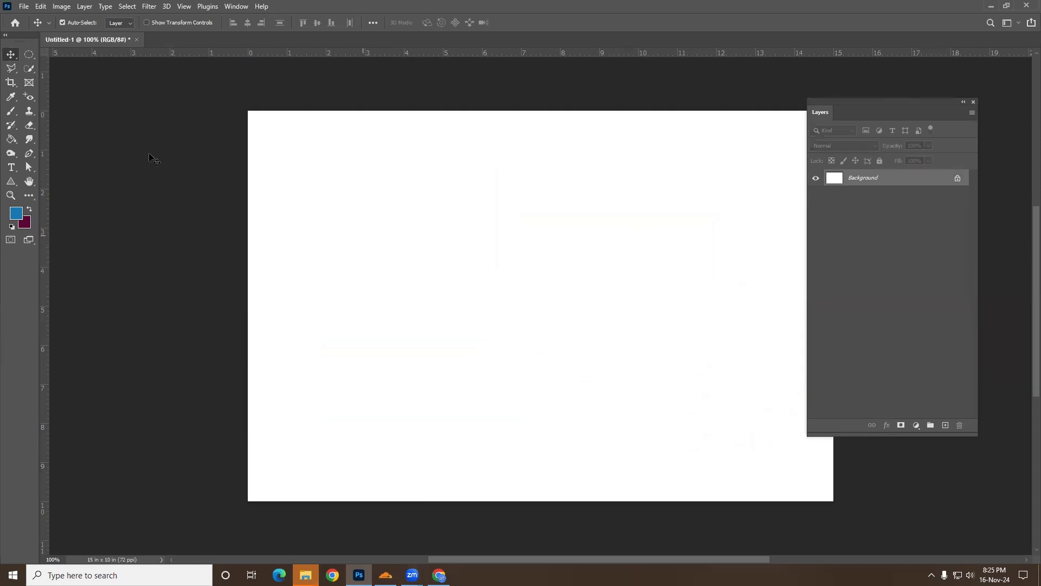
Step: Switch to the Brush tool from the toolbar
click(9, 115)
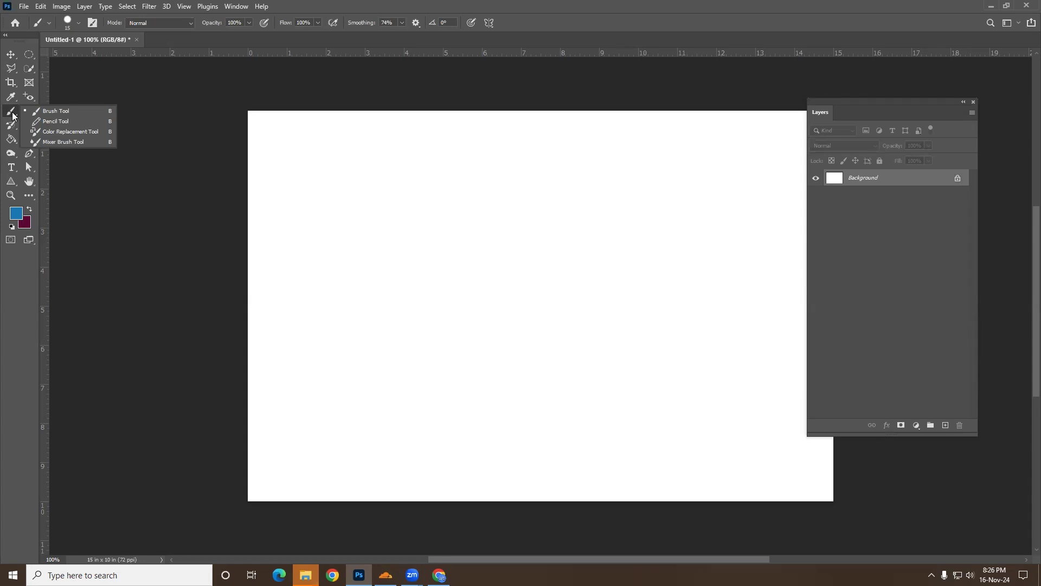
click(46, 115)
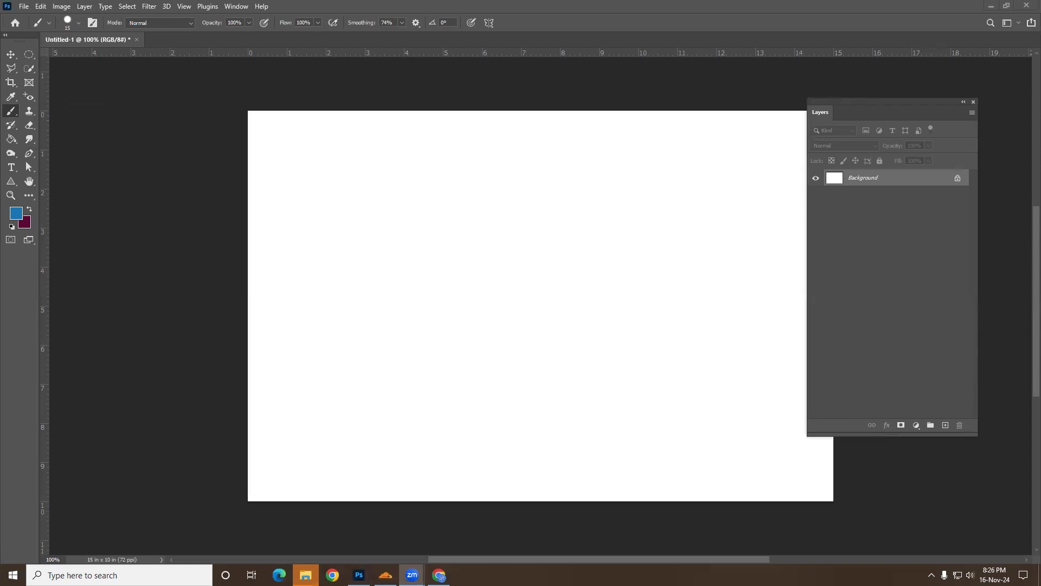
Step: Keep the regular Brush tool selected and resize the brush to 45 px
click(418, 312)
click(8, 114)
right_click(11, 112)
click(59, 114)
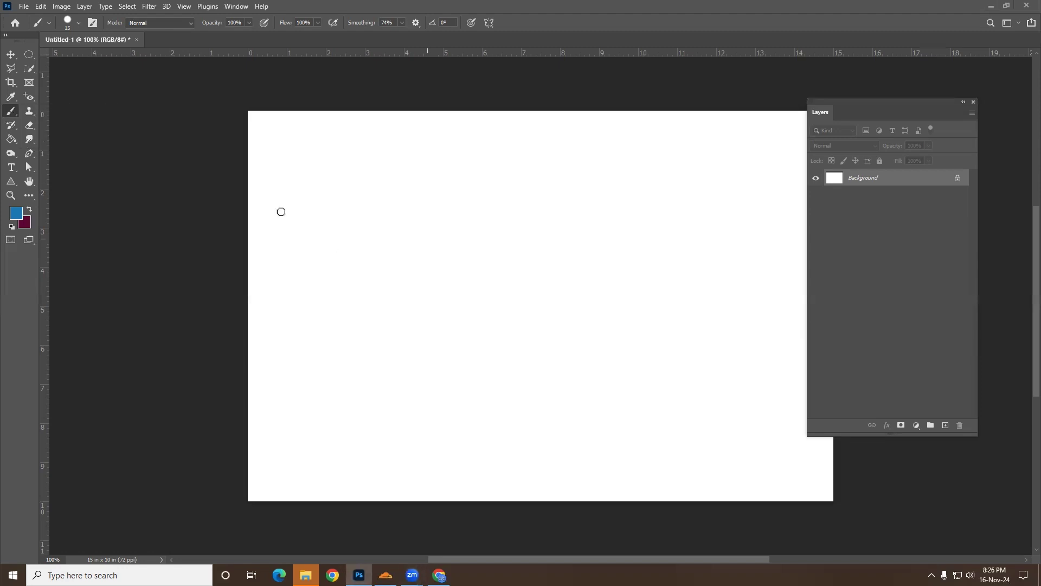
right_click(11, 113)
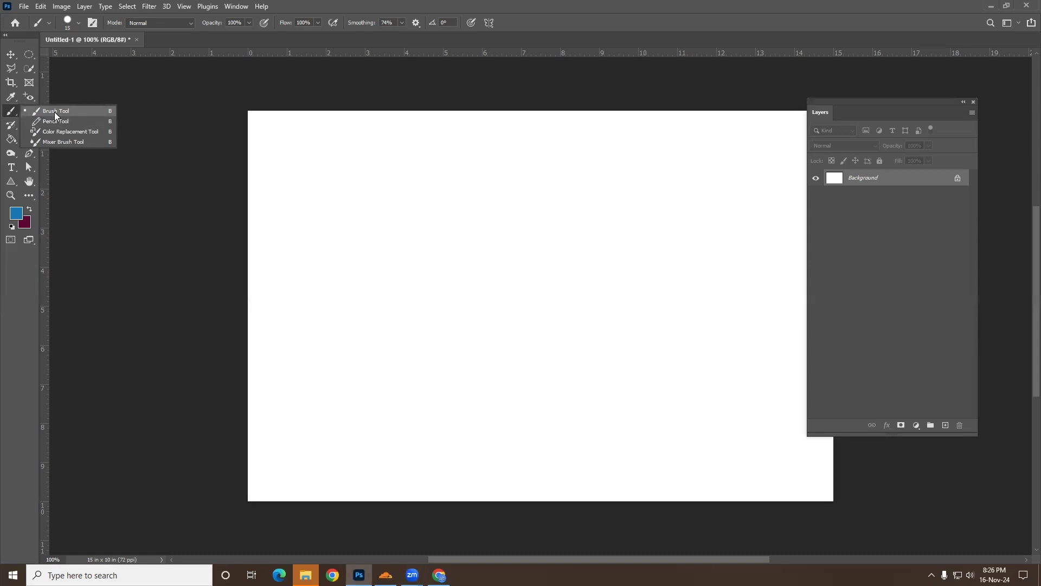
click(54, 111)
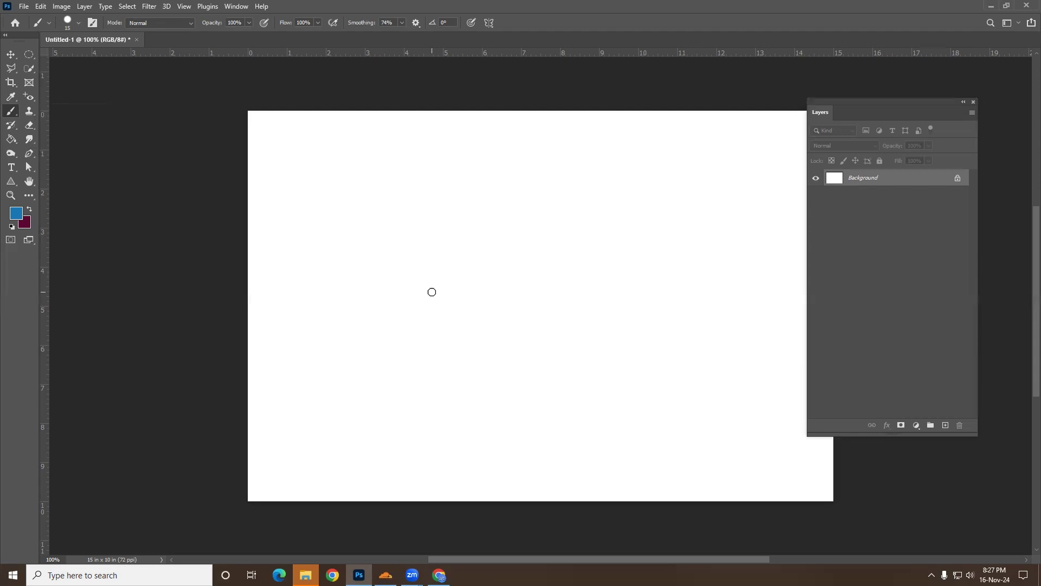
key(bracketleft)
key(bracketright)
key(bracketright)
key(bracketright)
key(bracketright)
key(bracketright)
key(bracketright)
key(bracketright)
Step: Set the foreground colour to dark olive green 3f4d0e in the Color Picker
click(16, 213)
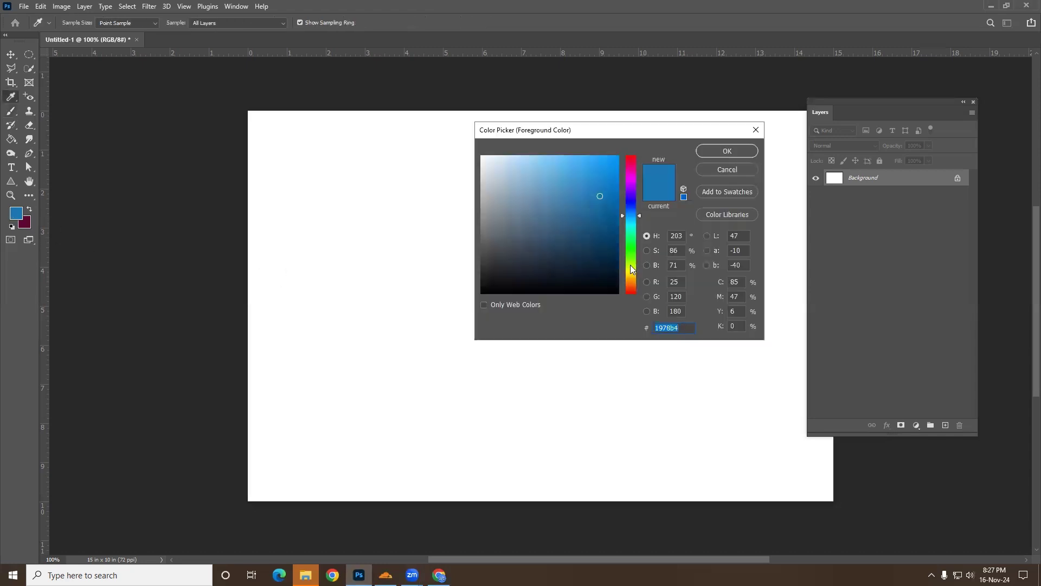
click(630, 264)
click(593, 252)
click(706, 153)
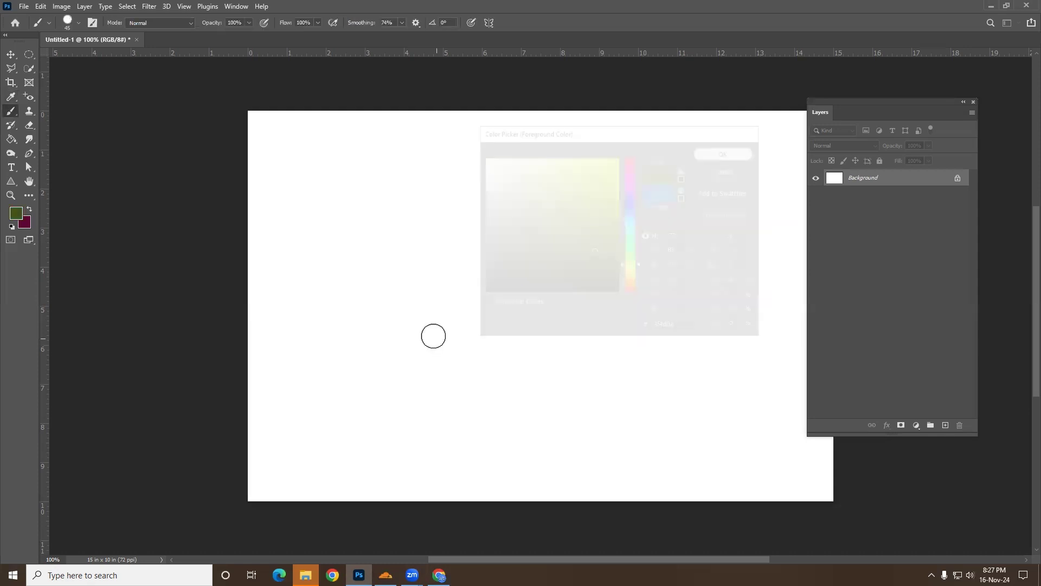
Step: Paint an olive test stroke, undo it, and add an empty Layer 1 above Background
mouse_move(461, 187)
mouse_down()
mouse_move(451, 358)
mouse_move(426, 335)
mouse_up()
mouse_move(345, 301)
mouse_down()
mouse_move(371, 242)
mouse_move(510, 304)
mouse_move(575, 240)
mouse_move(553, 179)
mouse_move(537, 400)
mouse_move(632, 381)
mouse_up()
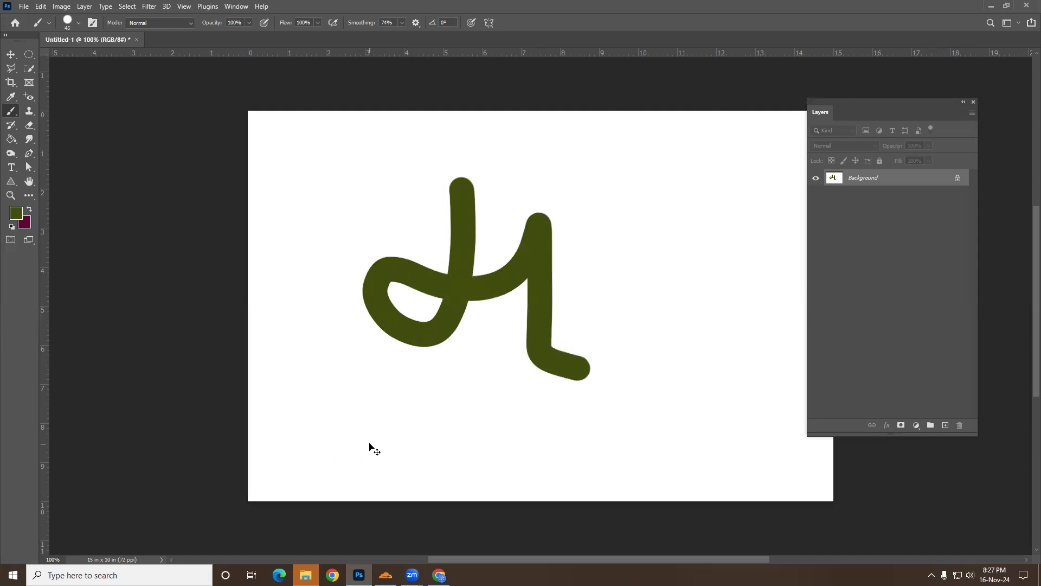
key(ctrl+z)
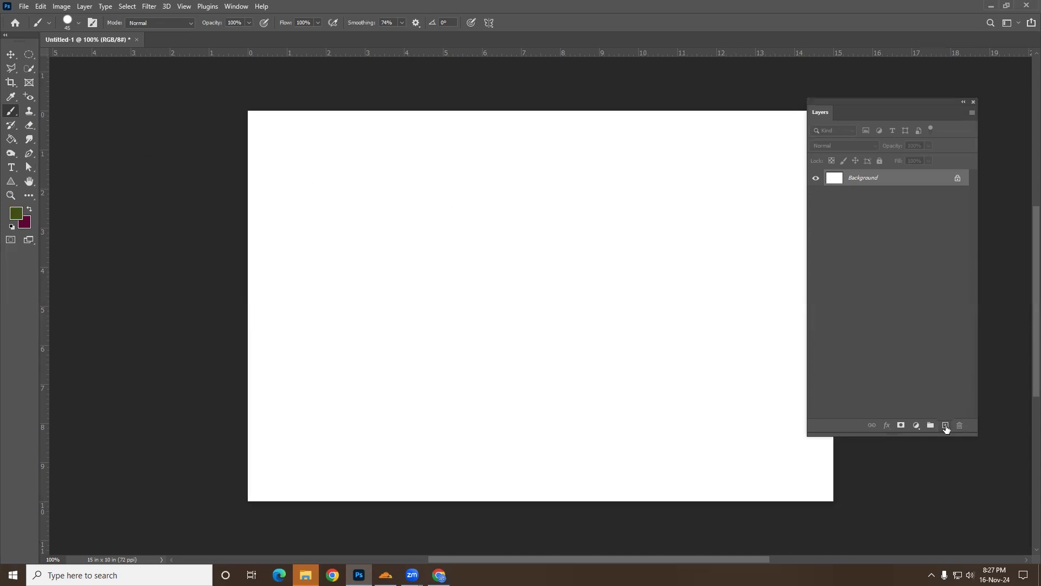
click(945, 426)
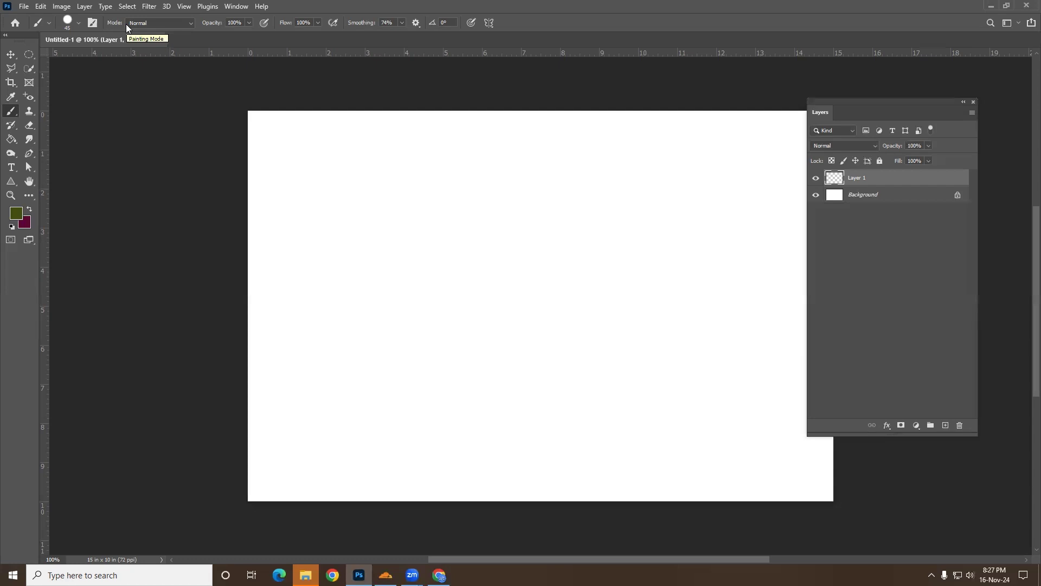
Step: Try the Move and Elliptical Marquee tools, return to the Brush, then show the Home screen
click(12, 53)
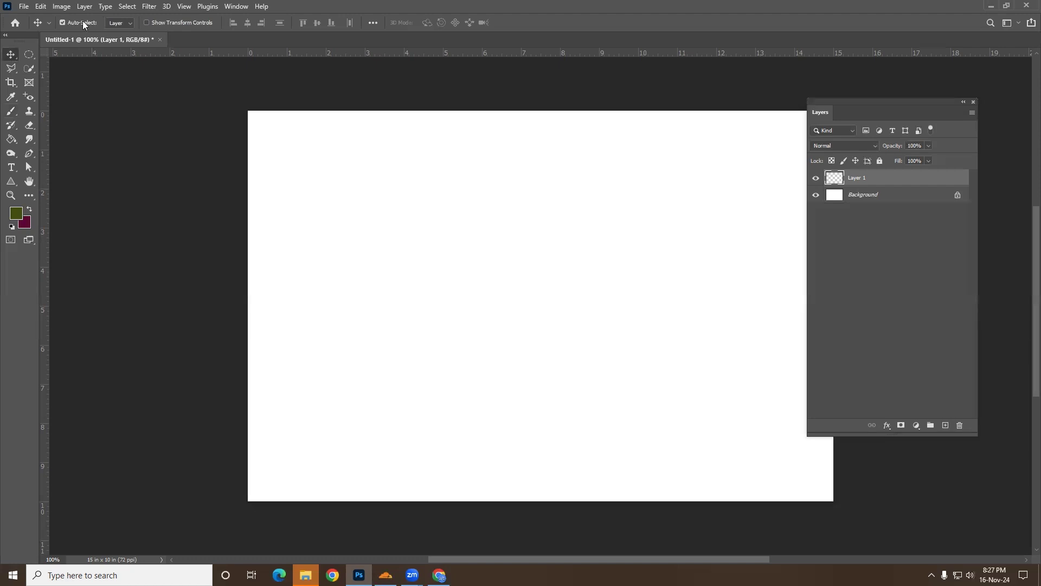
click(29, 54)
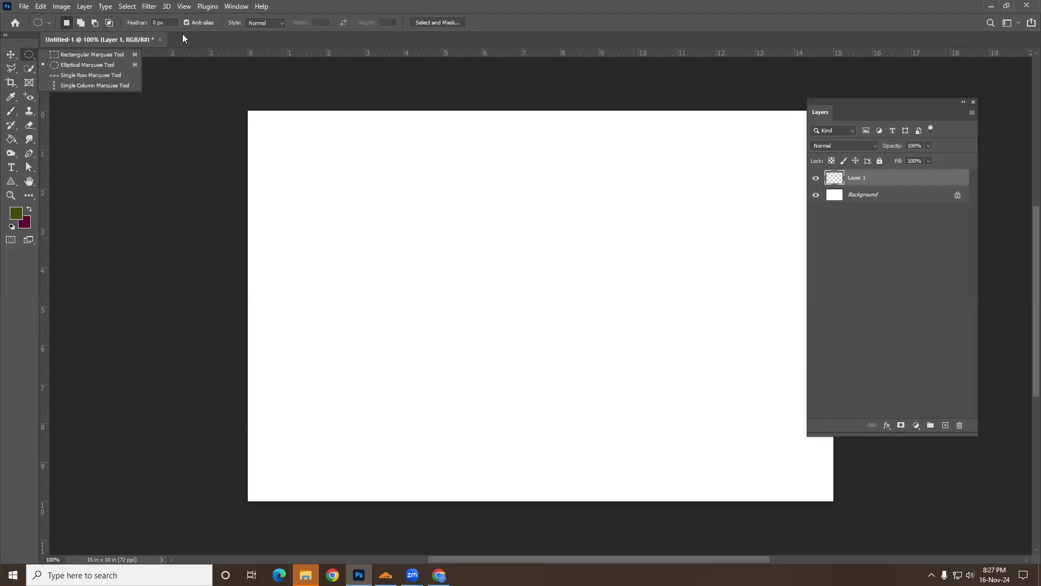
click(11, 110)
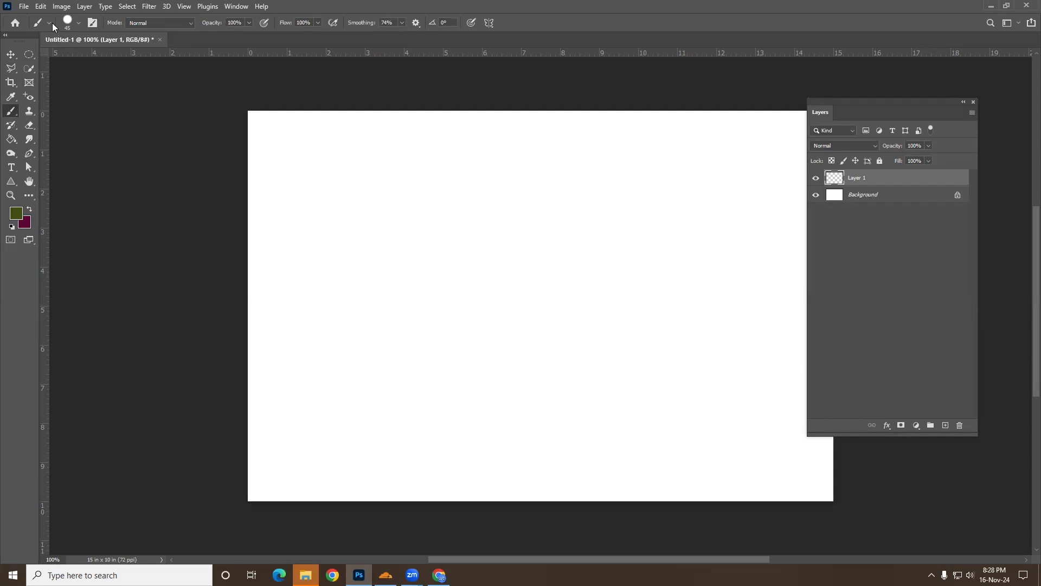
click(17, 23)
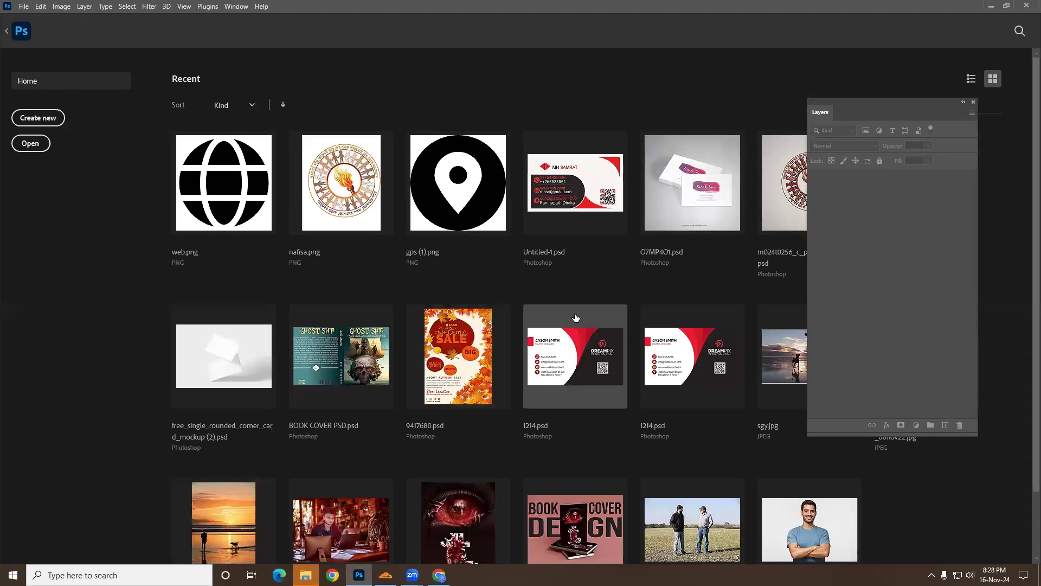
Step: Return to the Untitled-1 document, cycle through Move and Elliptical Marquee, and reselect the Brush tool
click(12, 36)
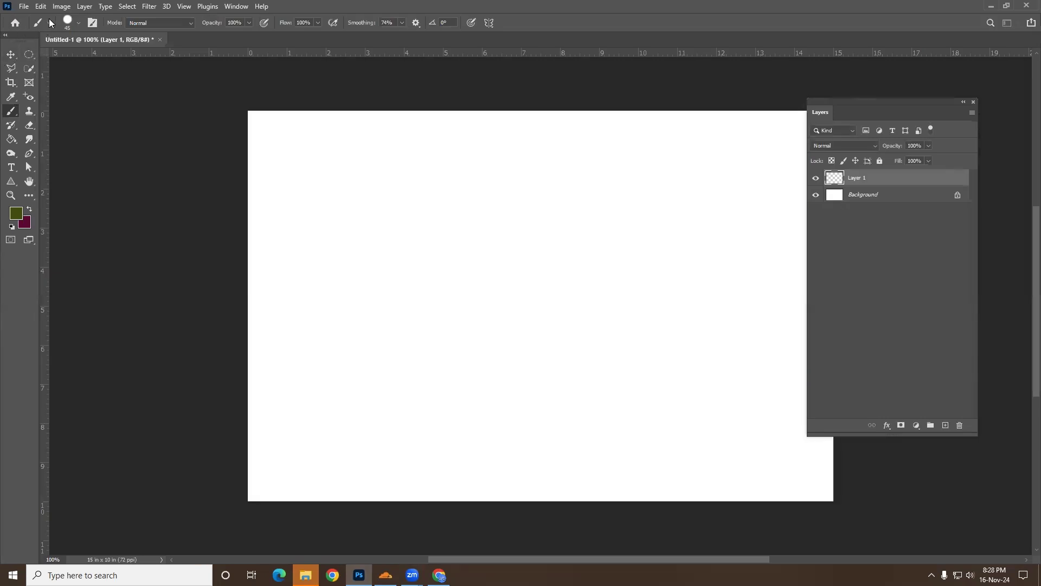
click(10, 54)
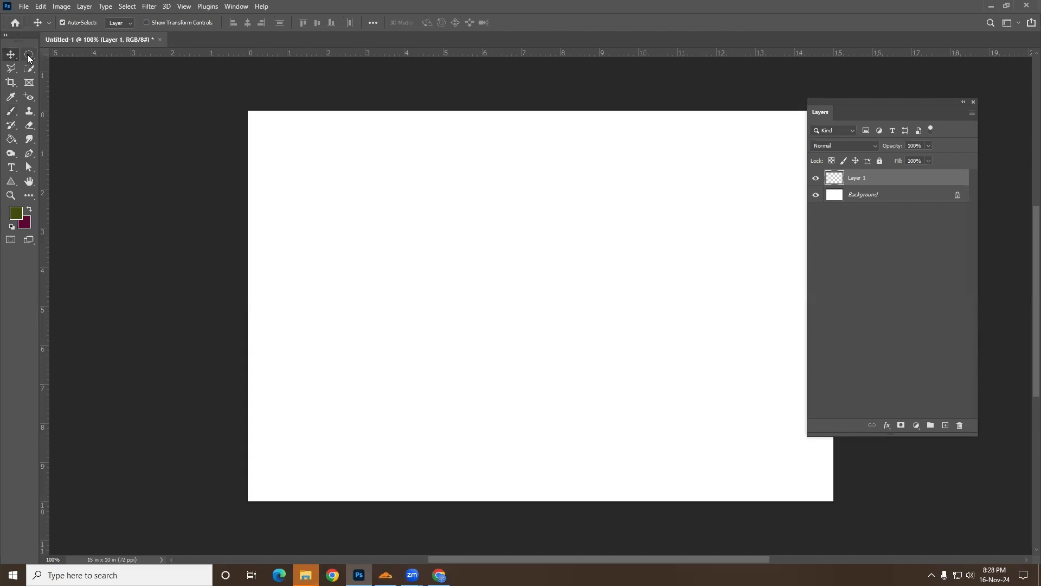
click(28, 57)
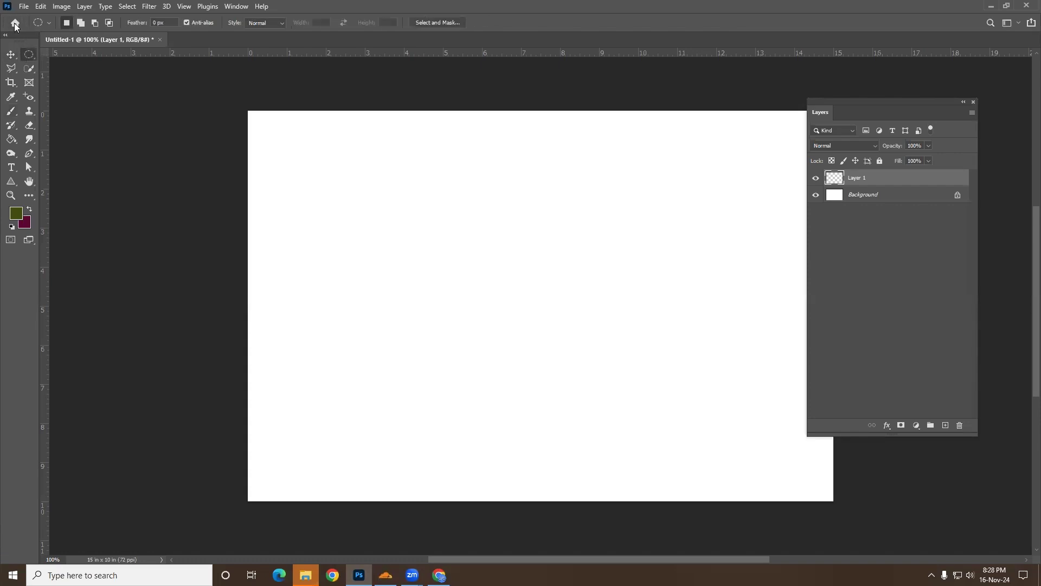
click(11, 55)
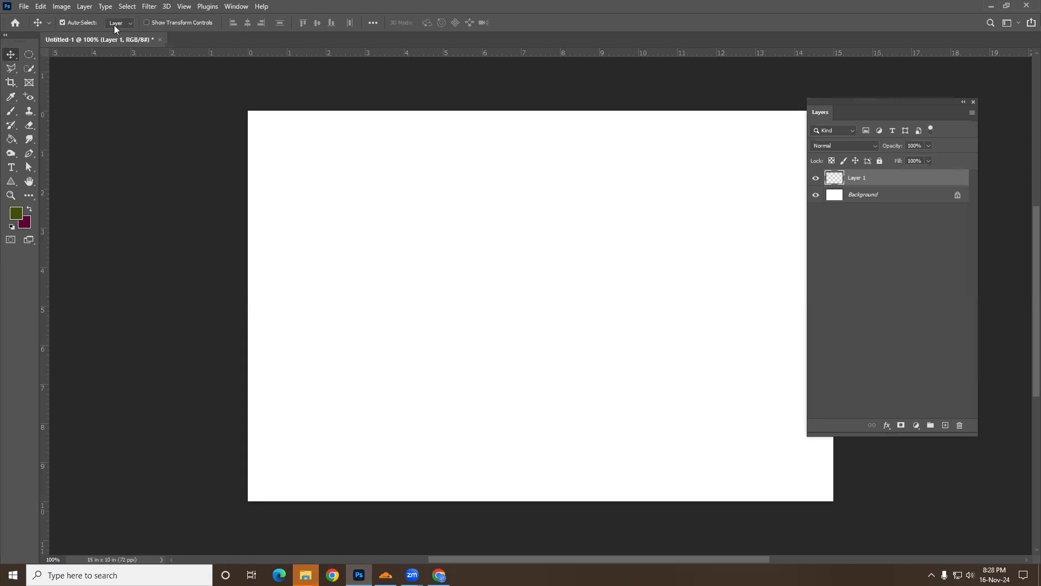
click(17, 112)
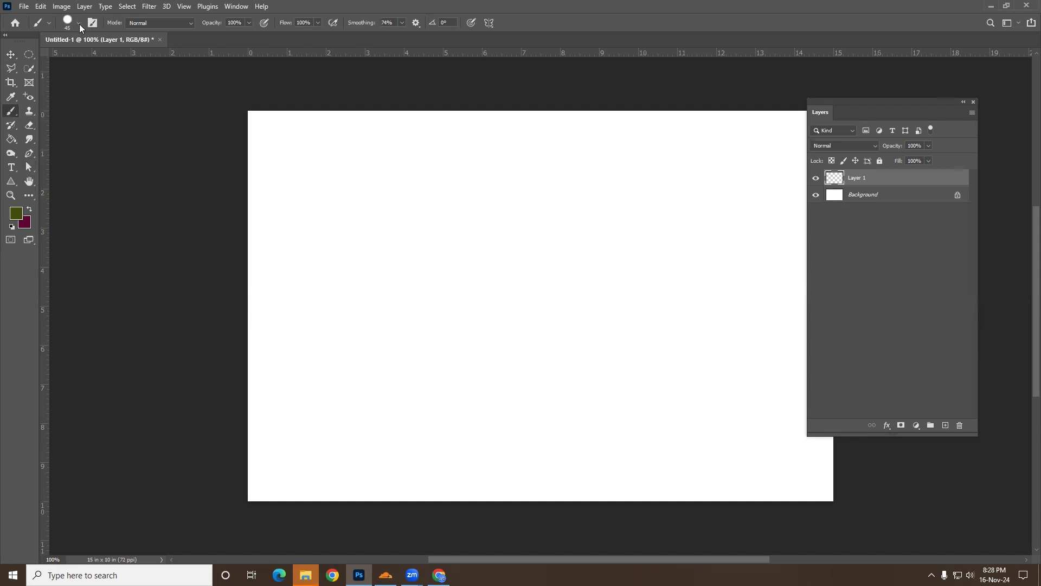
Step: Resize the hard round brush to 139 px and paint a broad olive stroke across the canvas top
click(79, 24)
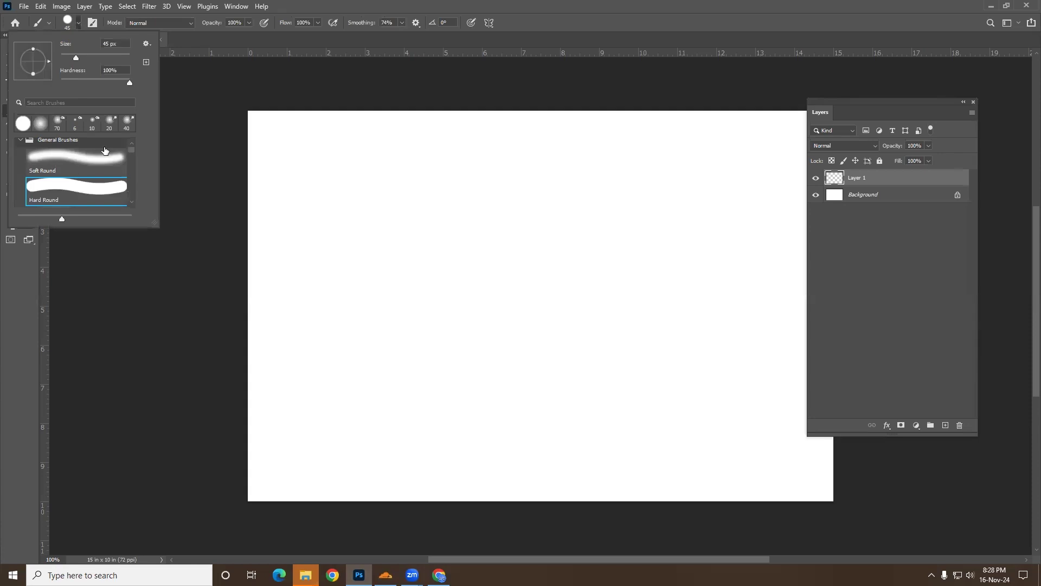
click(80, 24)
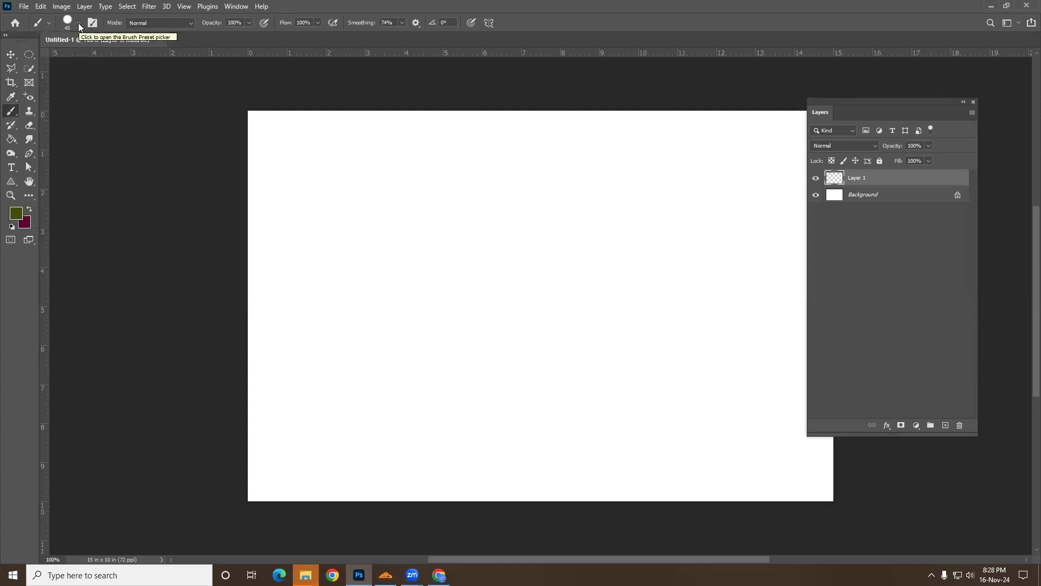
click(79, 23)
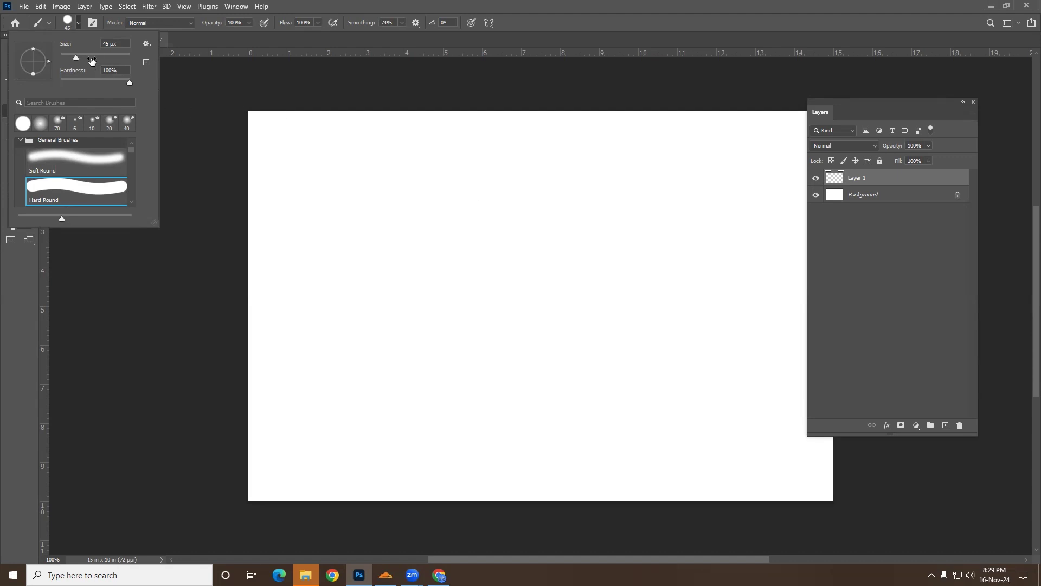
drag(76, 60, 117, 59)
drag(114, 57, 108, 58)
drag(104, 56, 105, 56)
mouse_move(304, 213)
mouse_down()
mouse_move(523, 229)
mouse_move(674, 216)
mouse_up()
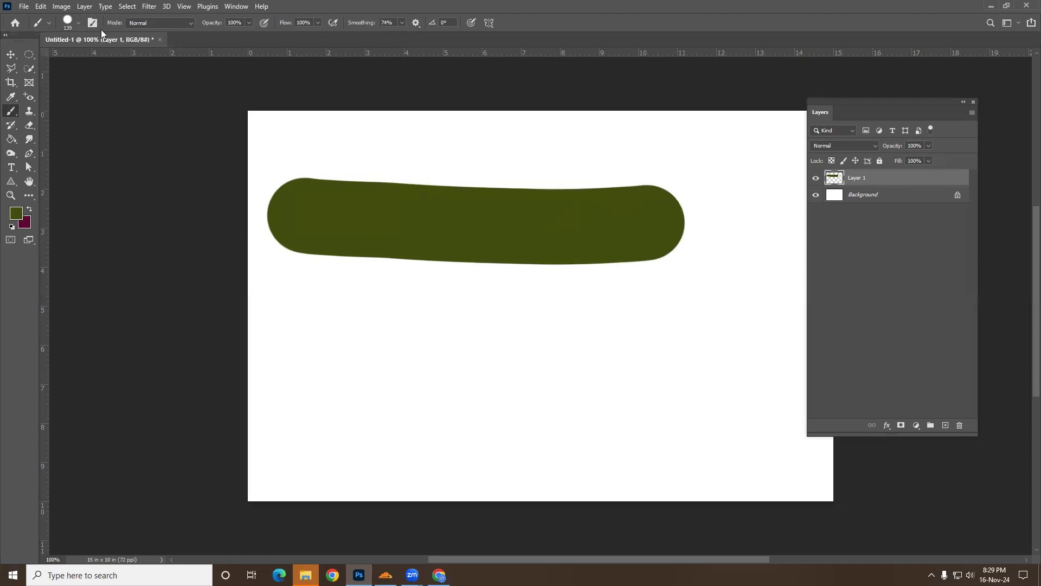
Step: Lower the brush hardness and paint a softer olive stroke below the first
click(79, 22)
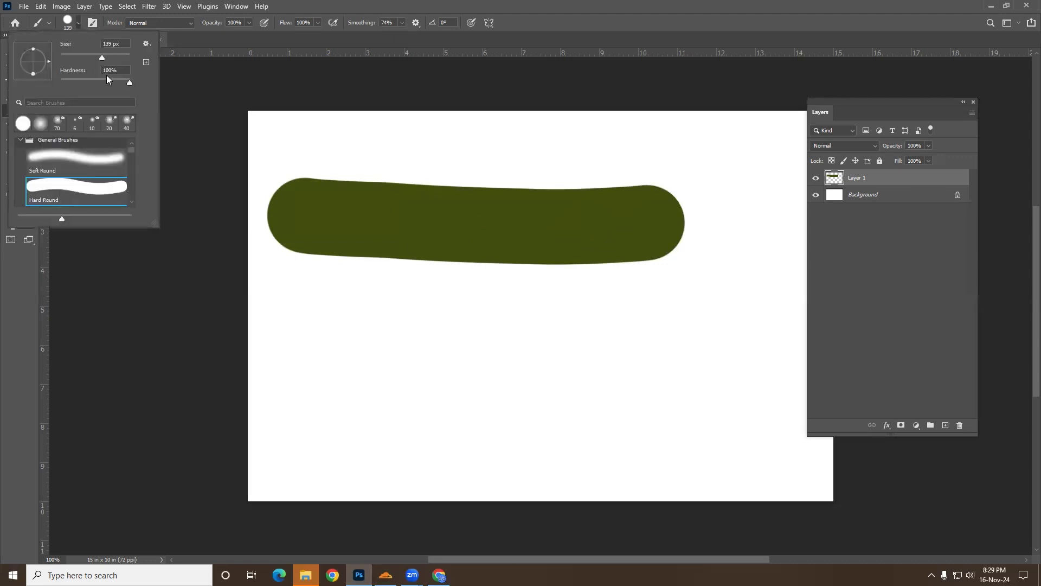
drag(130, 80, 102, 82)
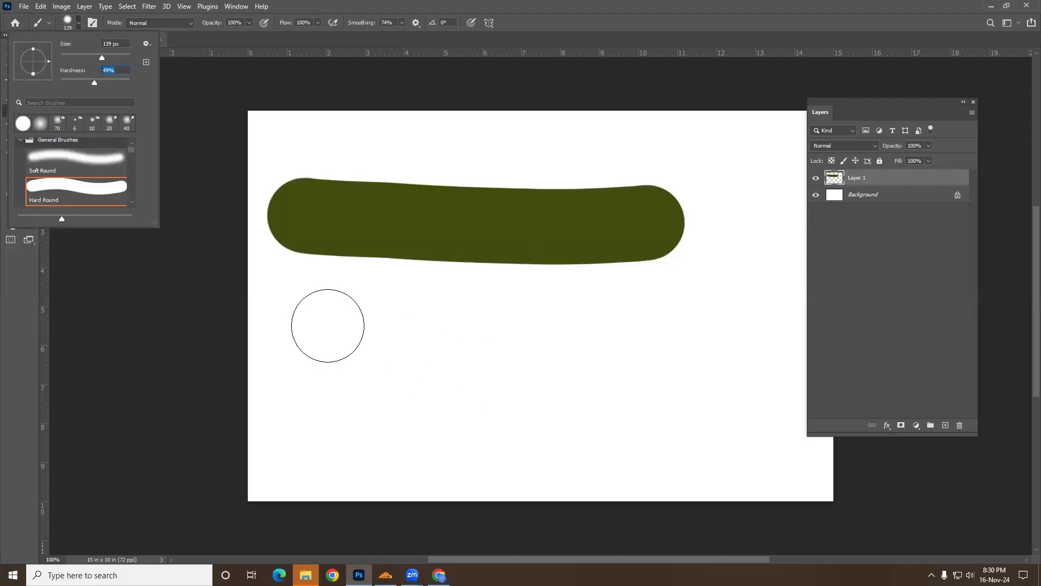
click(318, 326)
drag(402, 330, 691, 342)
Step: Drop the hardness to 10% and paint a third, very soft stroke lower down
click(77, 24)
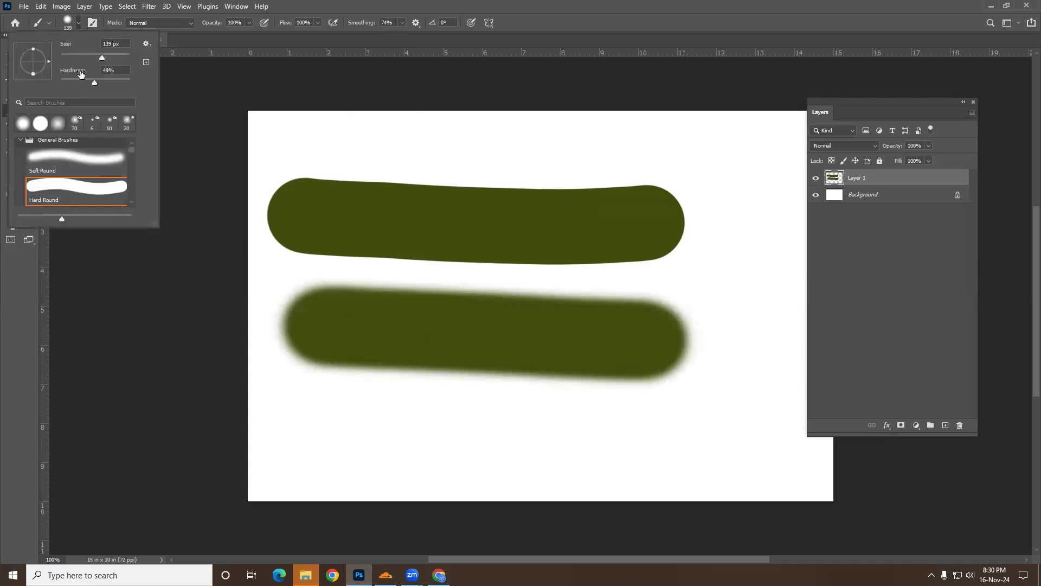
drag(82, 81, 67, 83)
mouse_move(322, 438)
mouse_down()
mouse_move(602, 450)
mouse_move(683, 437)
mouse_up()
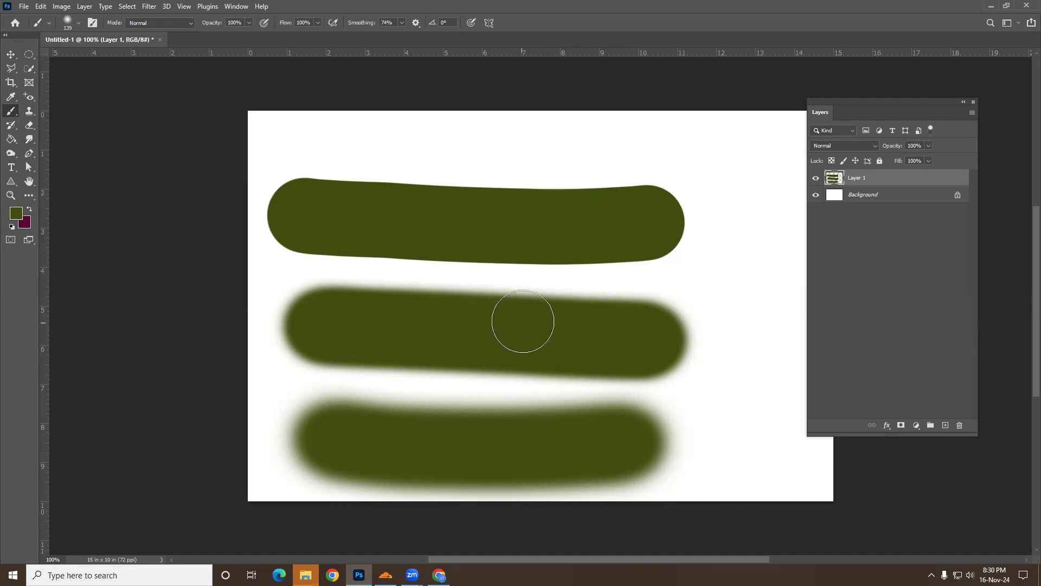
Step: Reset the brush hardness to 100% and start deleting Layer 1
scroll(601, 396, down, 1)
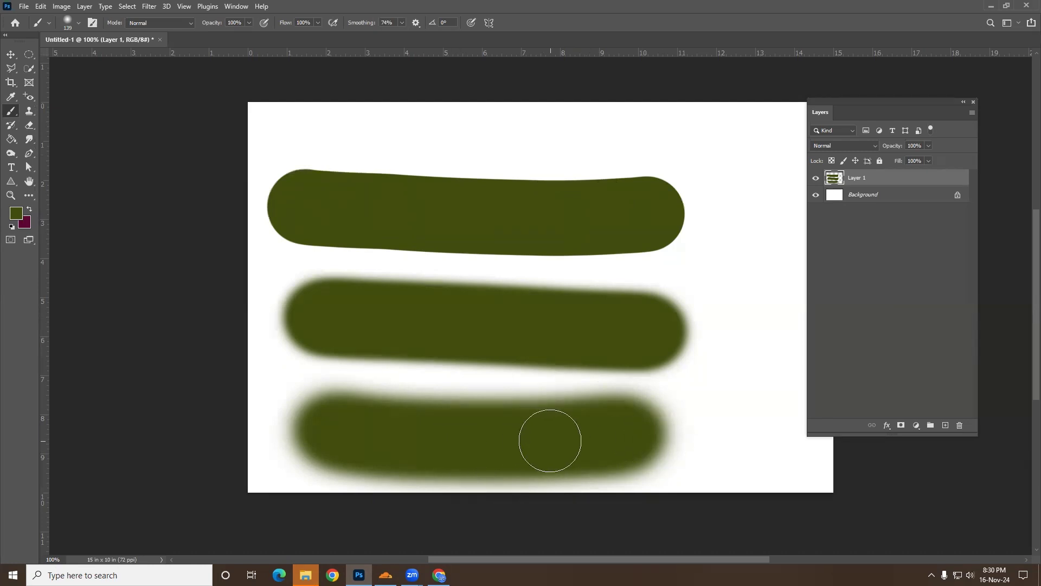
click(77, 24)
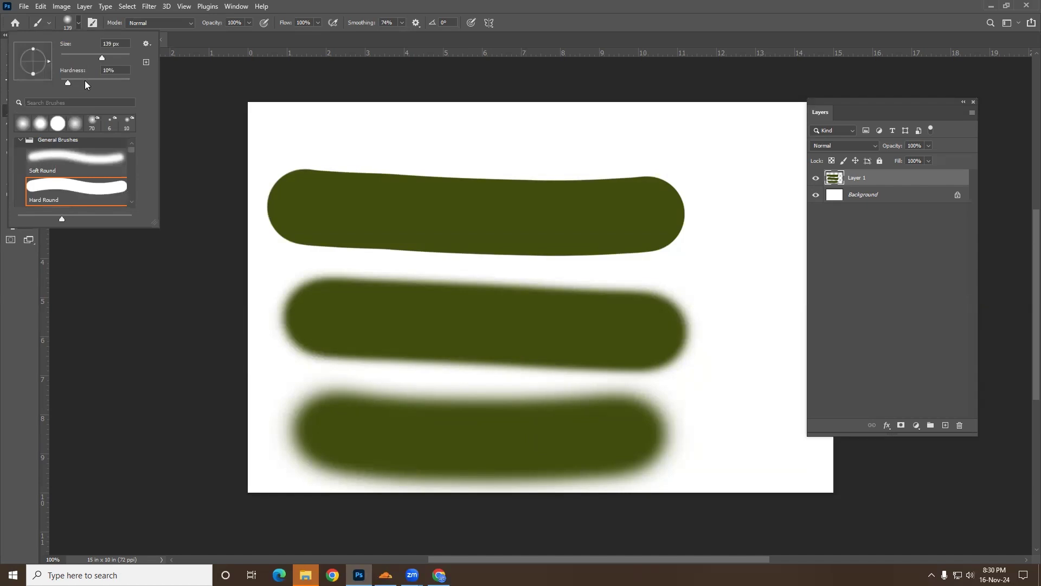
drag(69, 82, 135, 85)
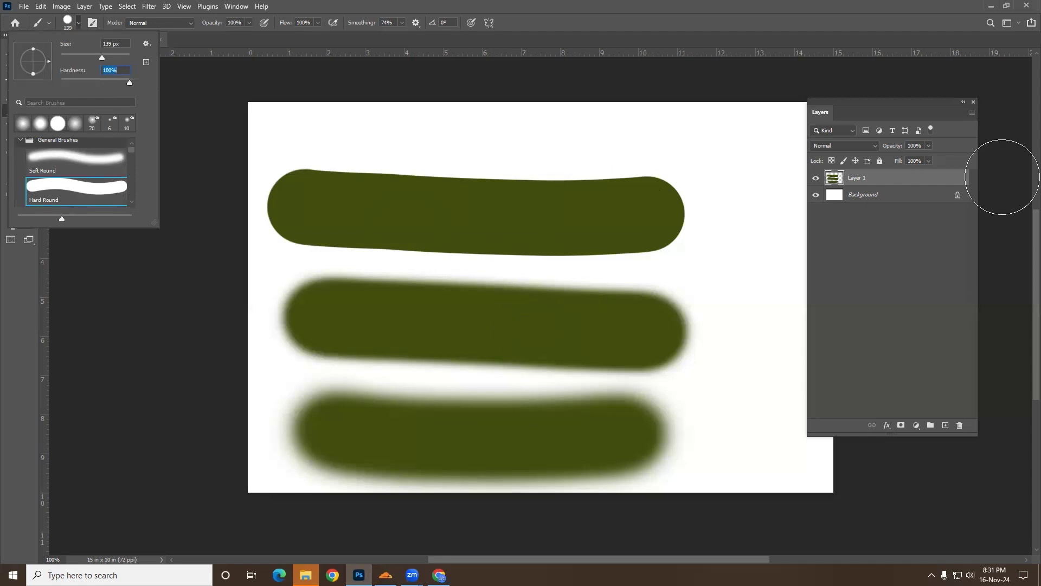
click(960, 426)
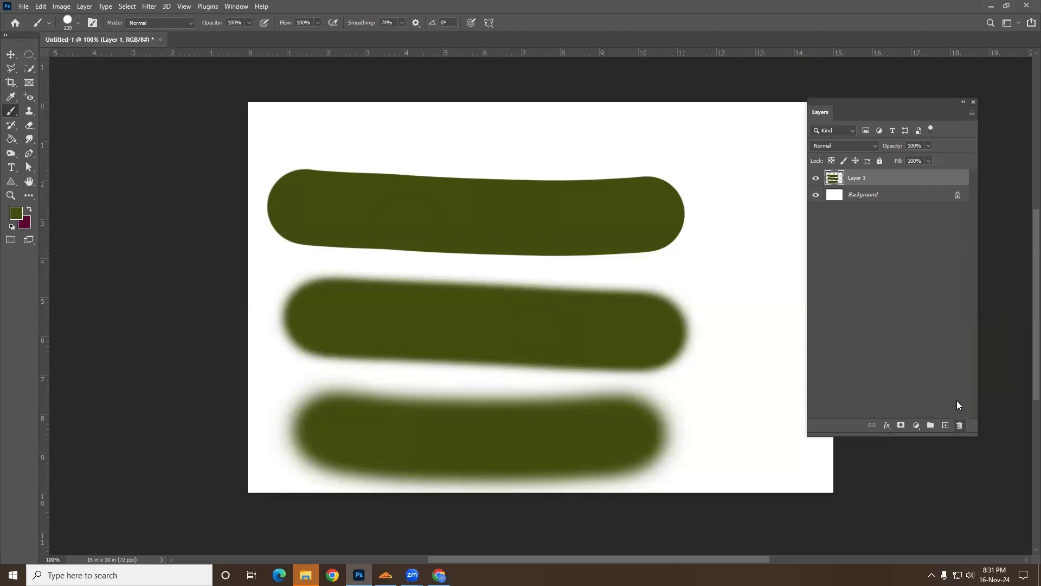
click(959, 426)
Step: Delete Layer 1 with its olive strokes, add a fresh empty layer, and review the brush hardness setting
click(466, 216)
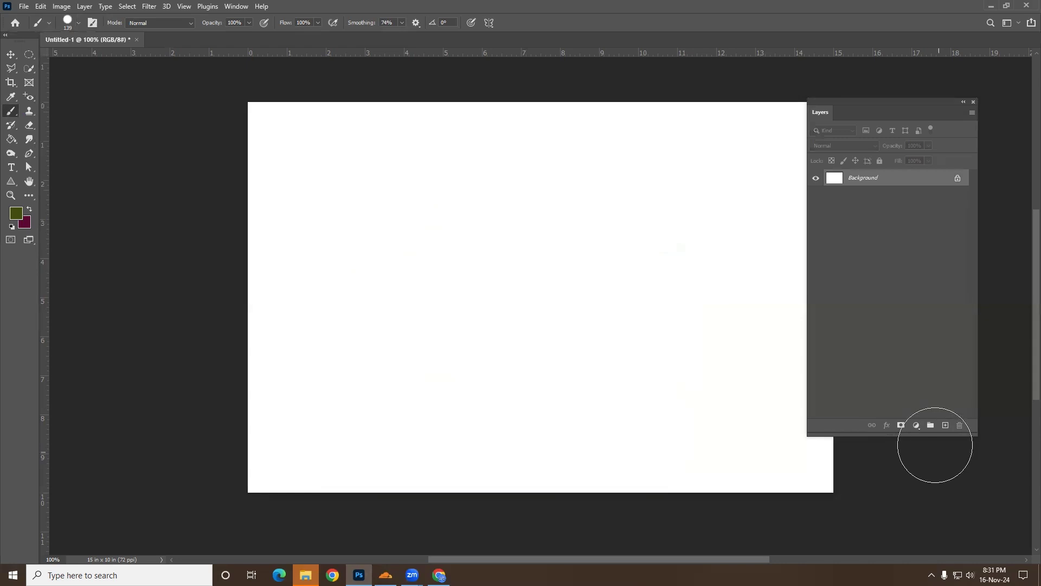
click(945, 425)
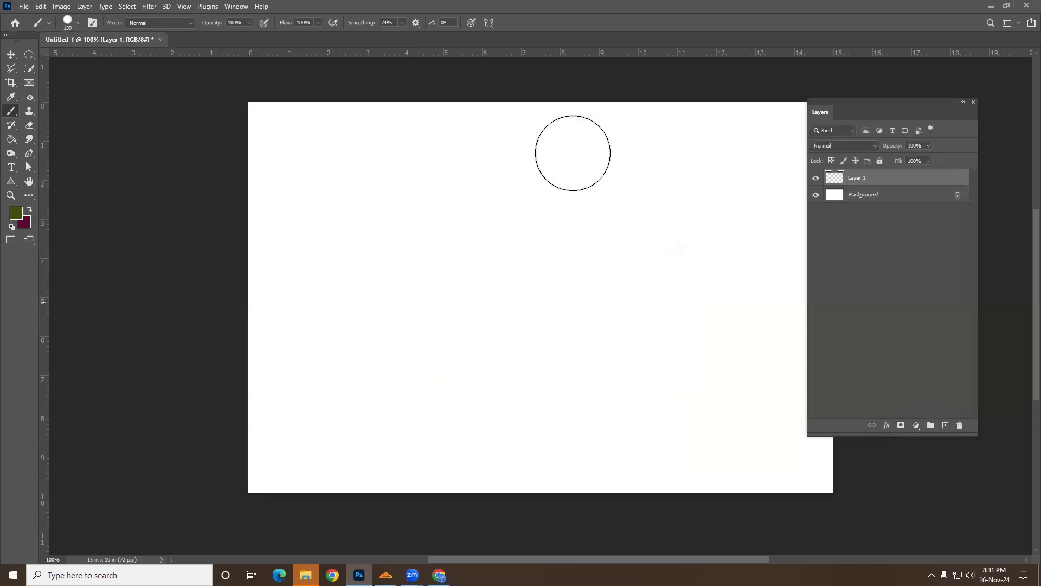
click(78, 24)
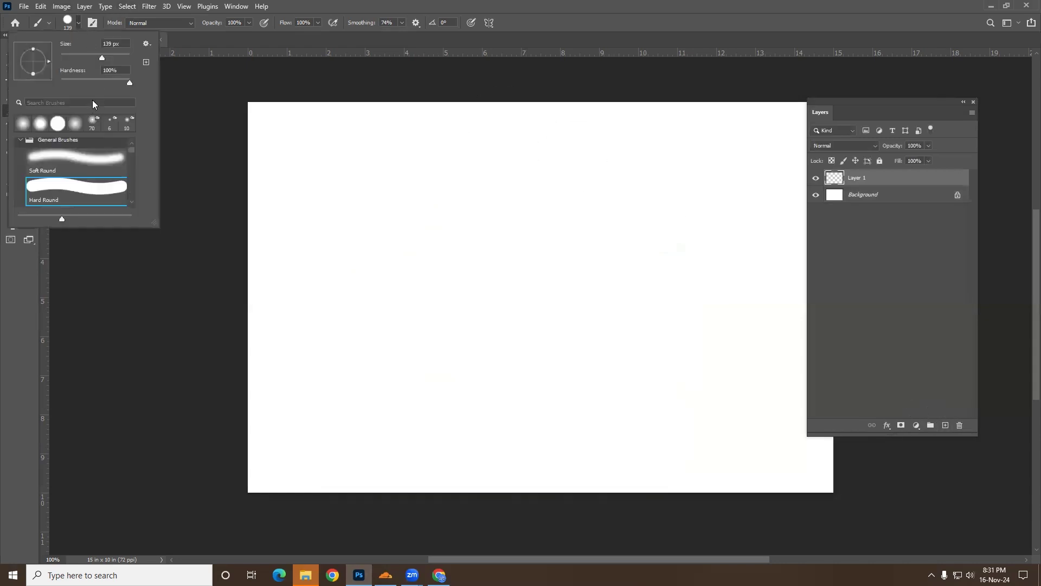
click(135, 82)
key(Return)
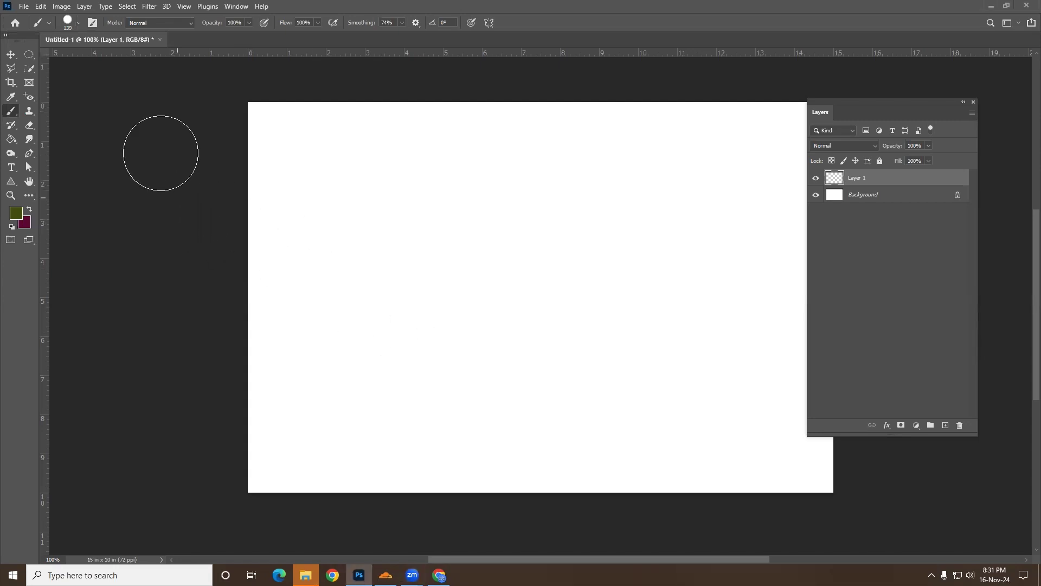
click(79, 23)
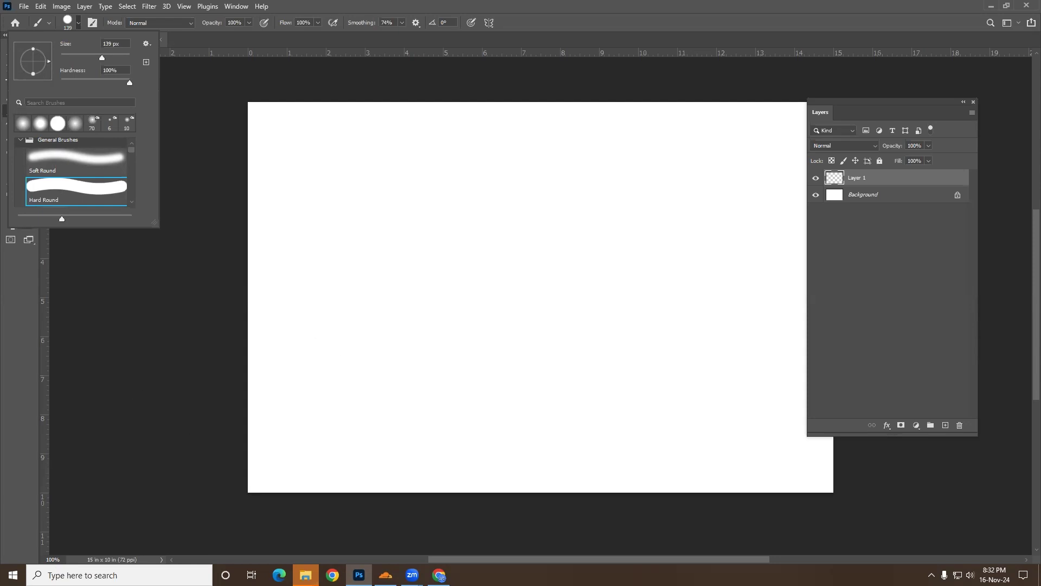
key(Escape)
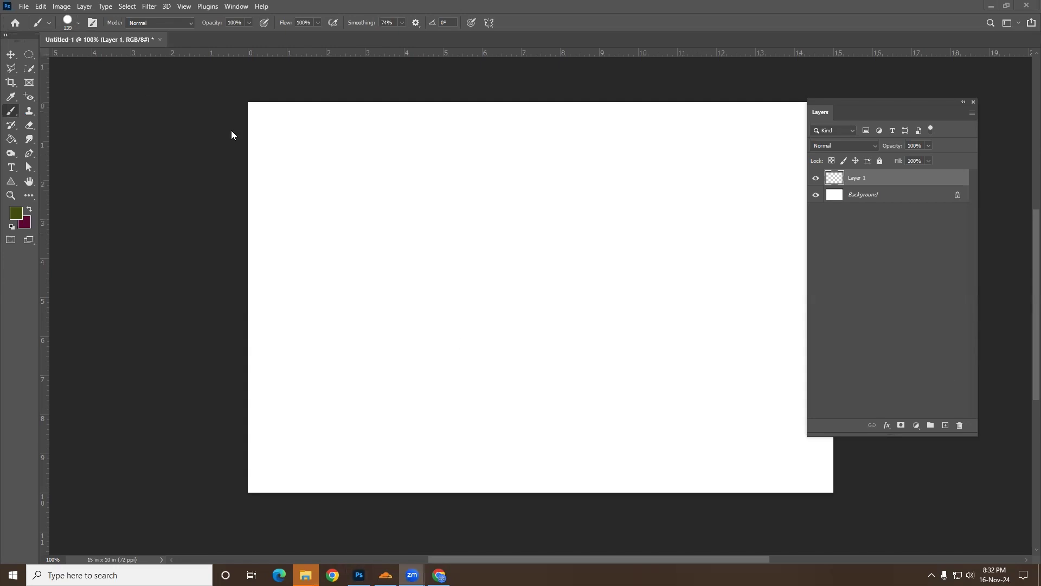
Step: Fill a rectangular selection in the upper-middle of the canvas with olive green and deselect
click(30, 56)
click(69, 54)
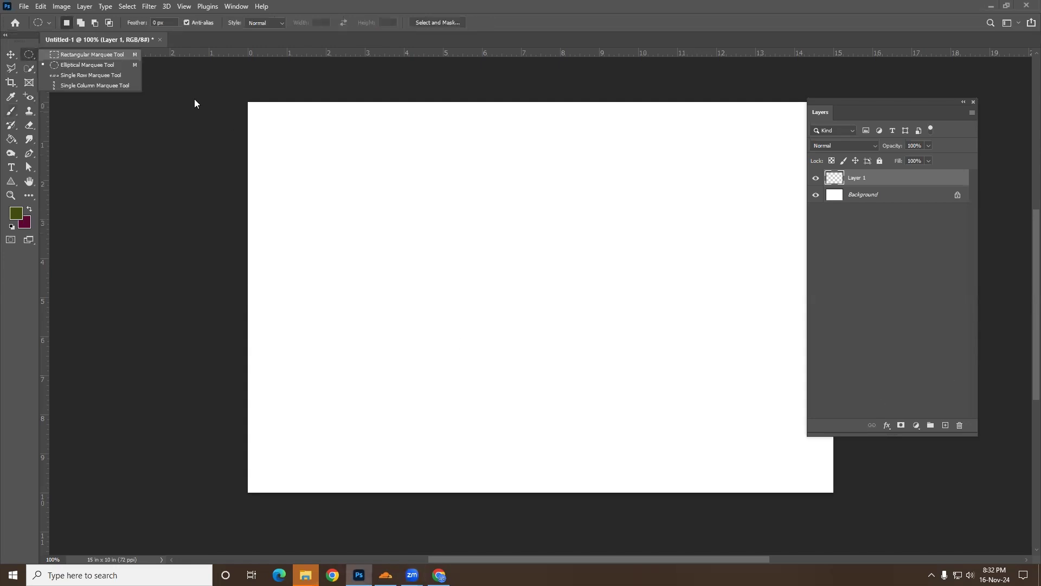
drag(386, 178, 586, 313)
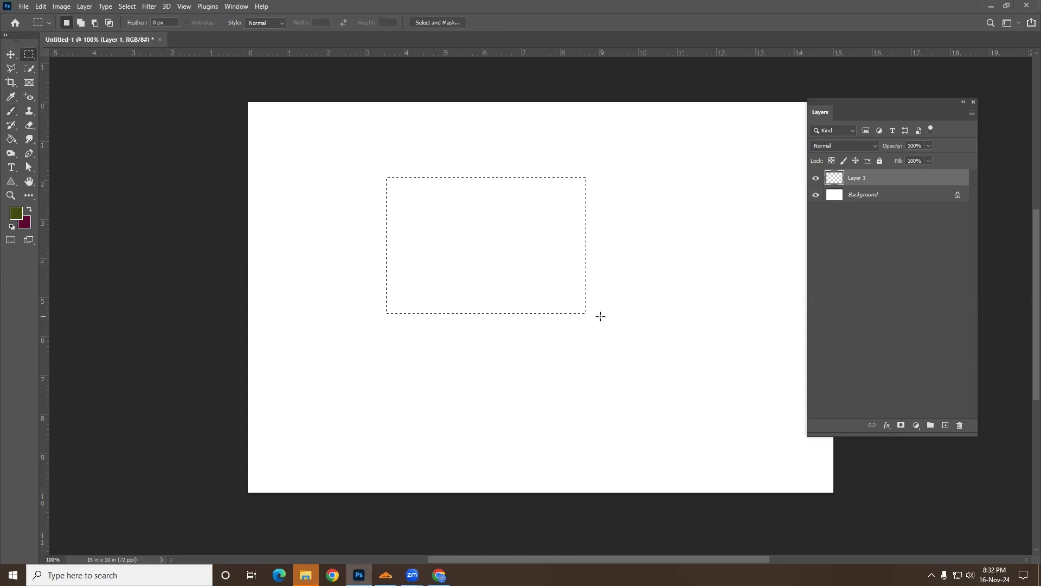
key(alt+BackSpace)
key(ctrl+d)
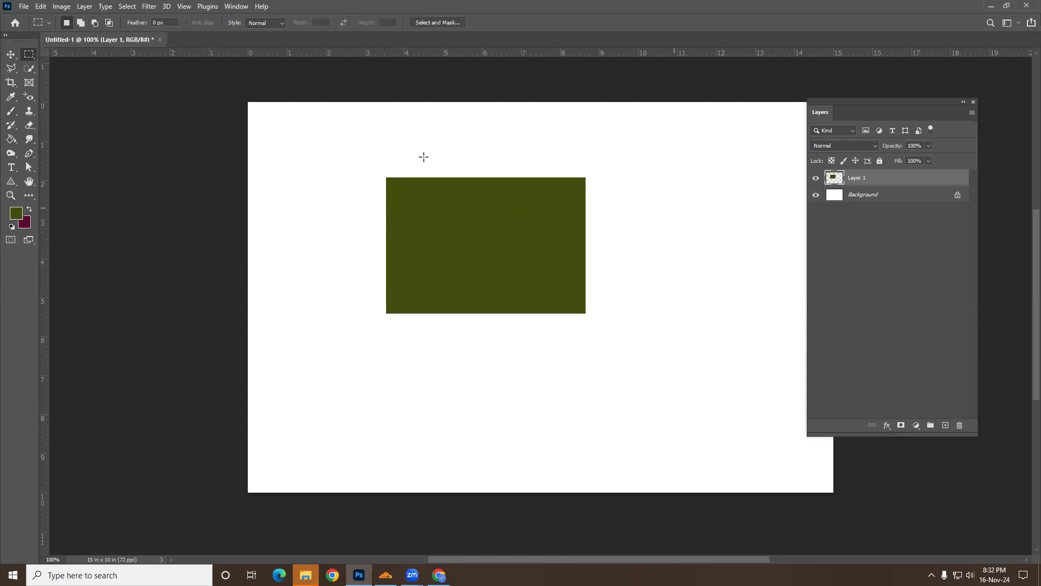
Step: Rotate the olive rectangle to a tilt, commit it, then delete its layer
key(v)
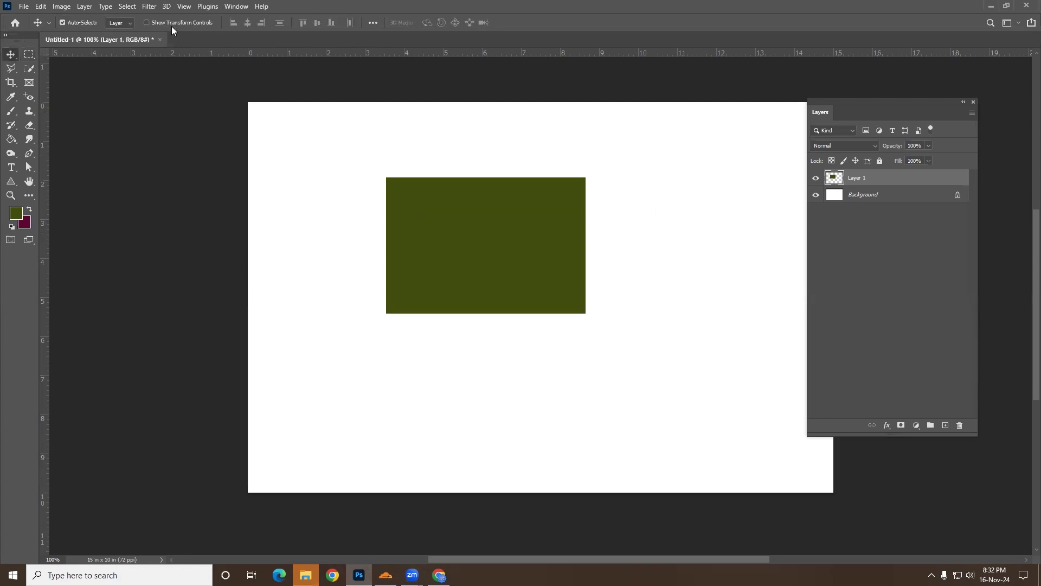
click(148, 23)
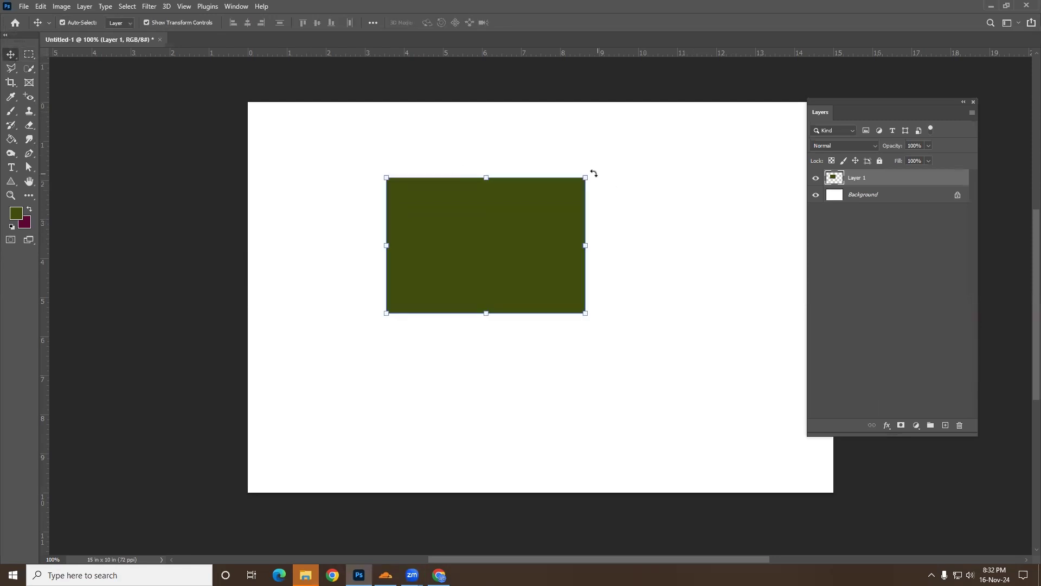
drag(598, 178, 400, 304)
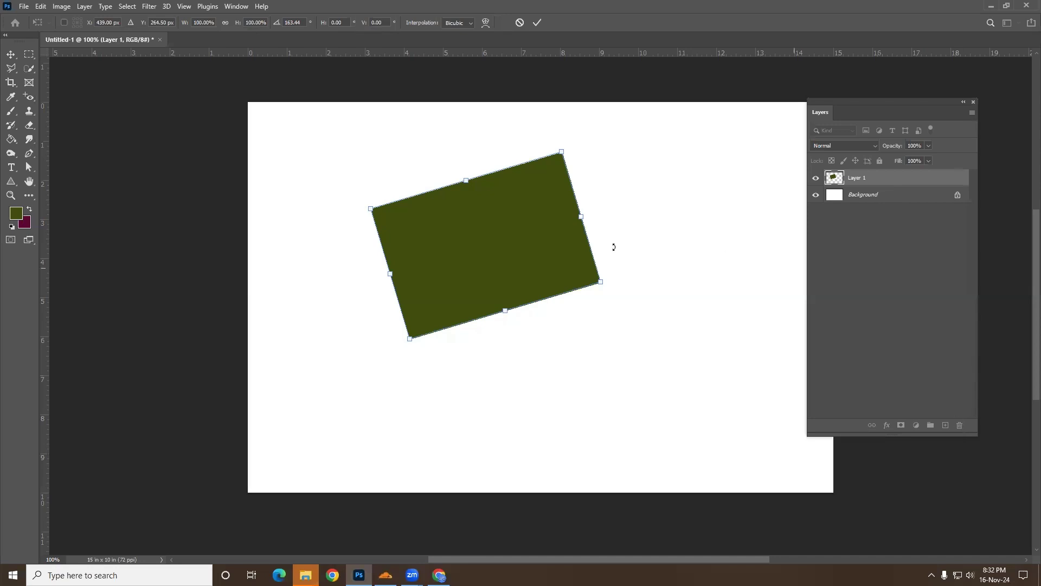
click(10, 54)
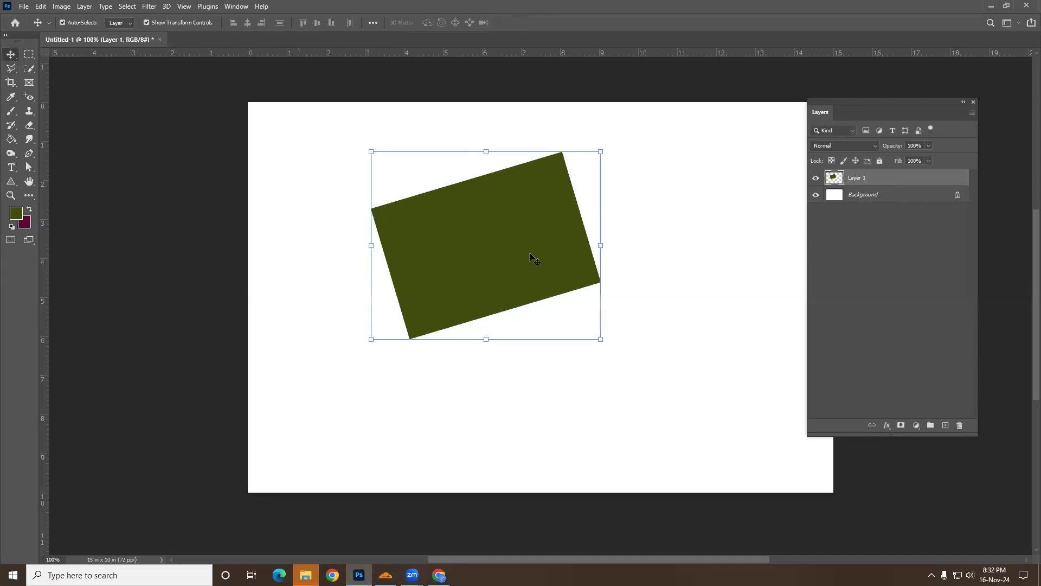
key(Delete)
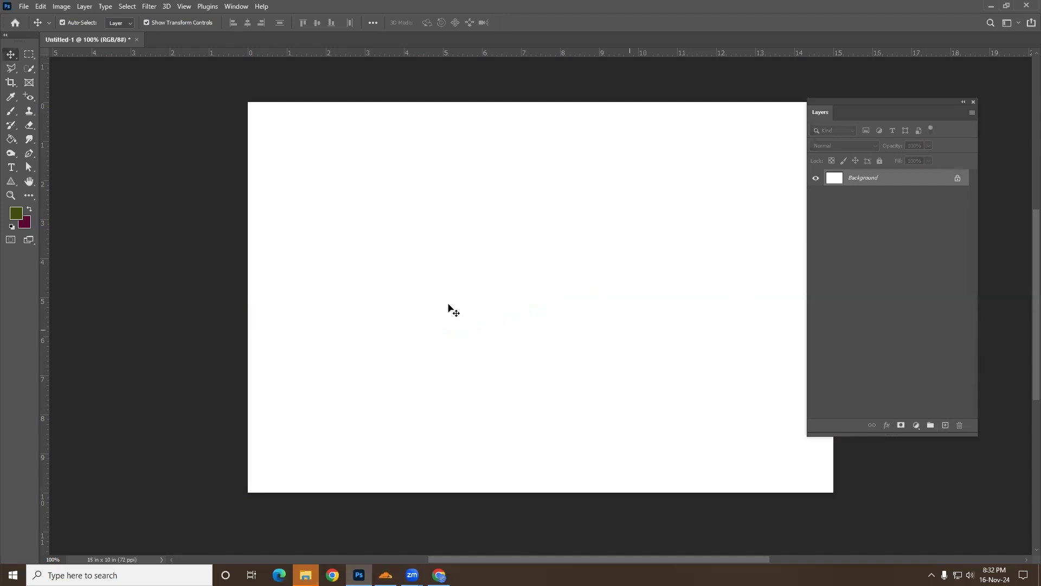
Step: On a new layer, fill a circular selection near the canvas centre with olive green
click(945, 425)
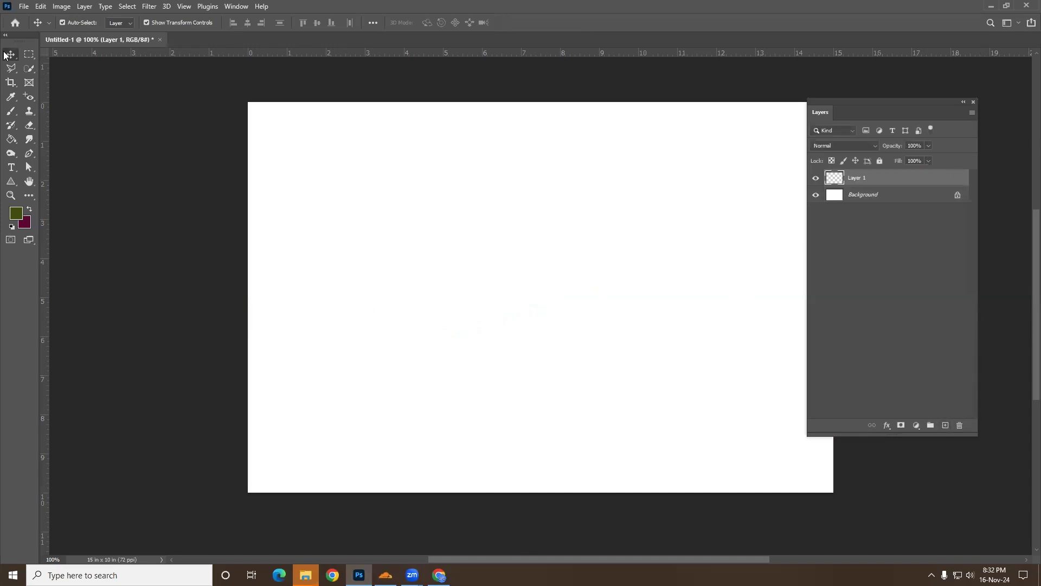
right_click(25, 60)
click(81, 66)
drag(423, 191, 567, 335)
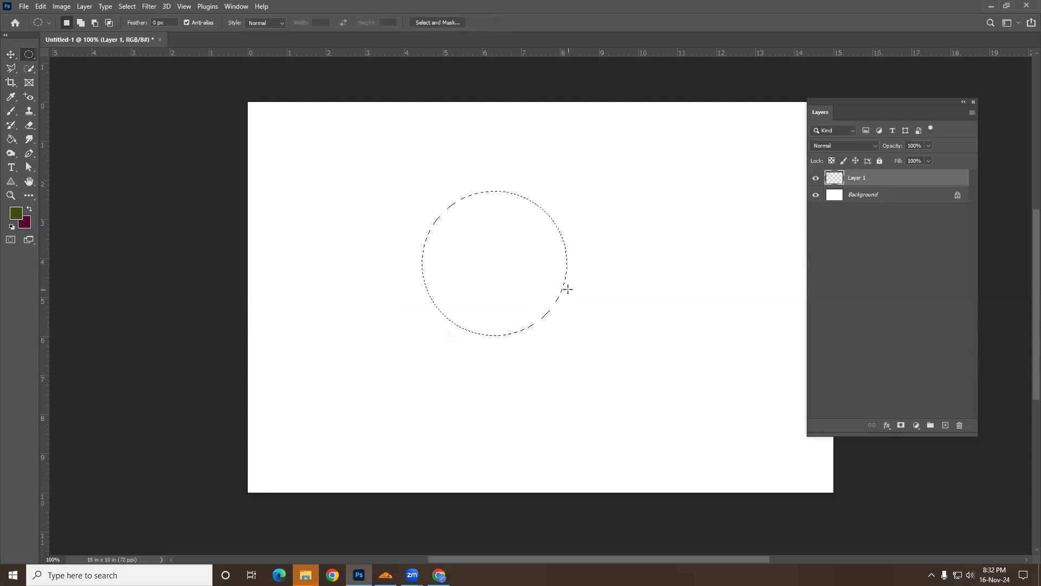
key(alt+BackSpace)
key(ctrl+d)
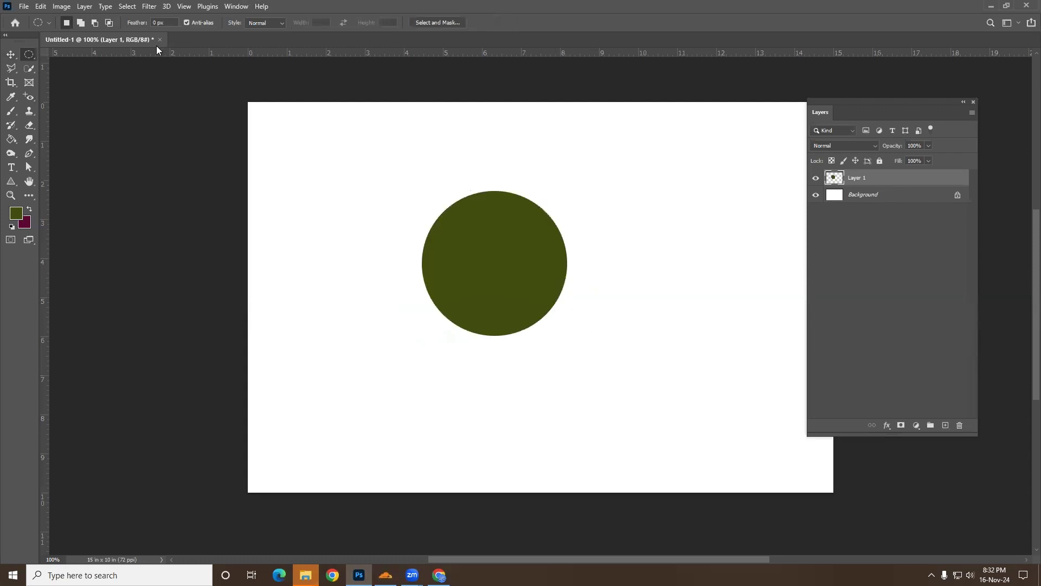
Step: Rotate the olive circle, delete its layer, and add a fresh empty Layer 1
right_click(15, 54)
click(50, 55)
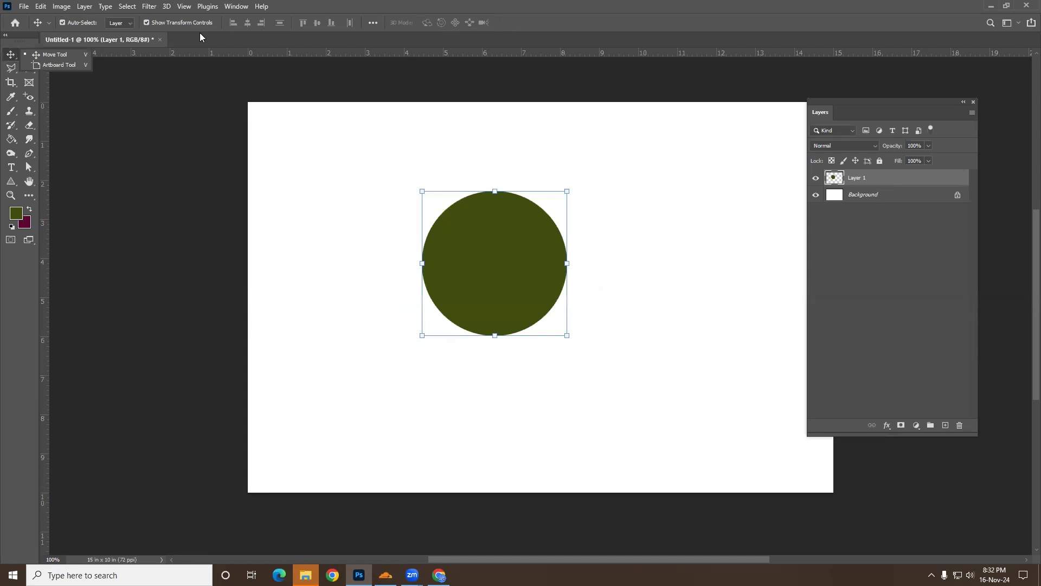
drag(574, 197, 461, 304)
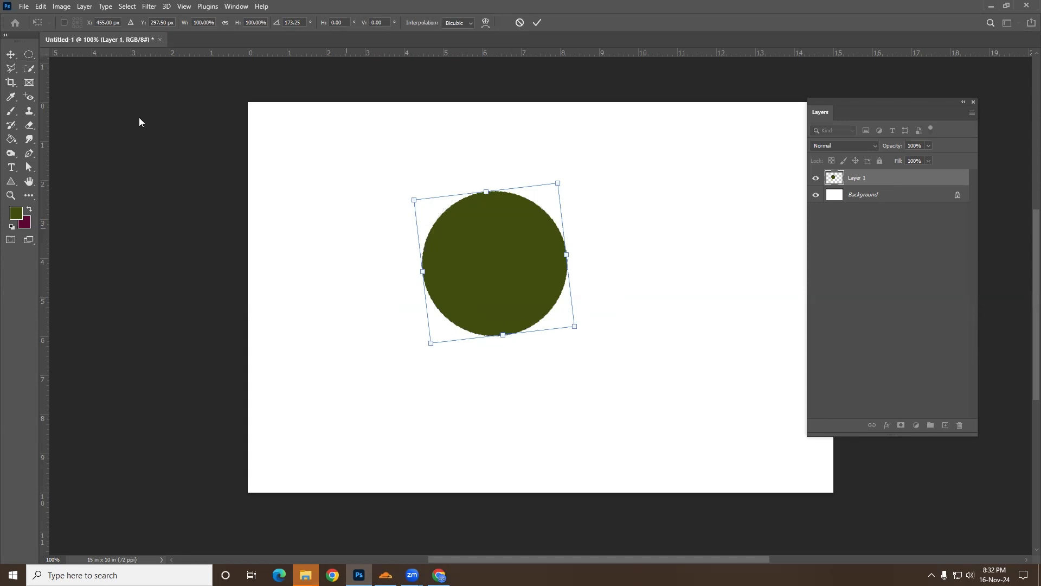
click(11, 54)
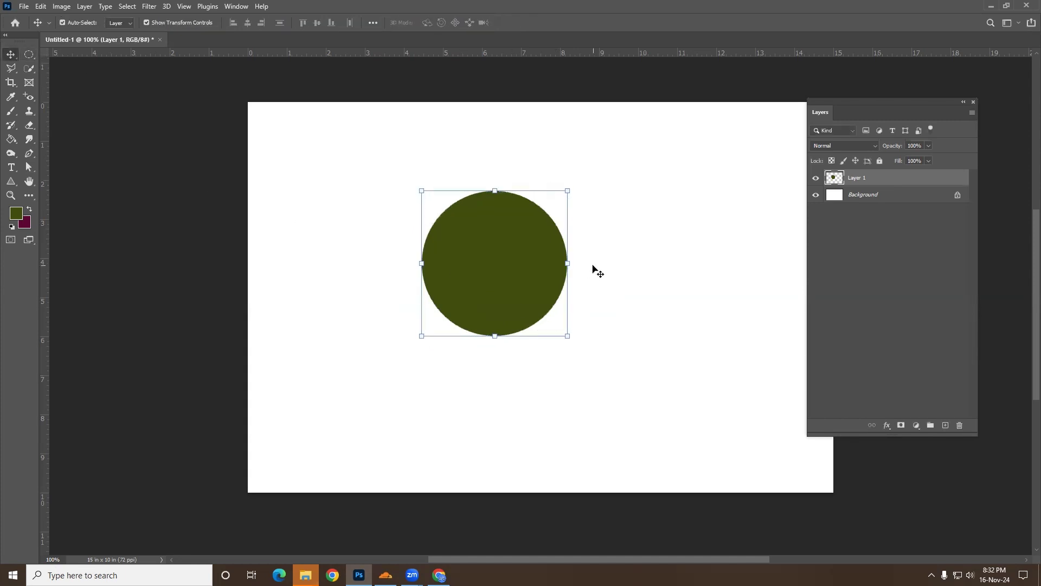
click(146, 23)
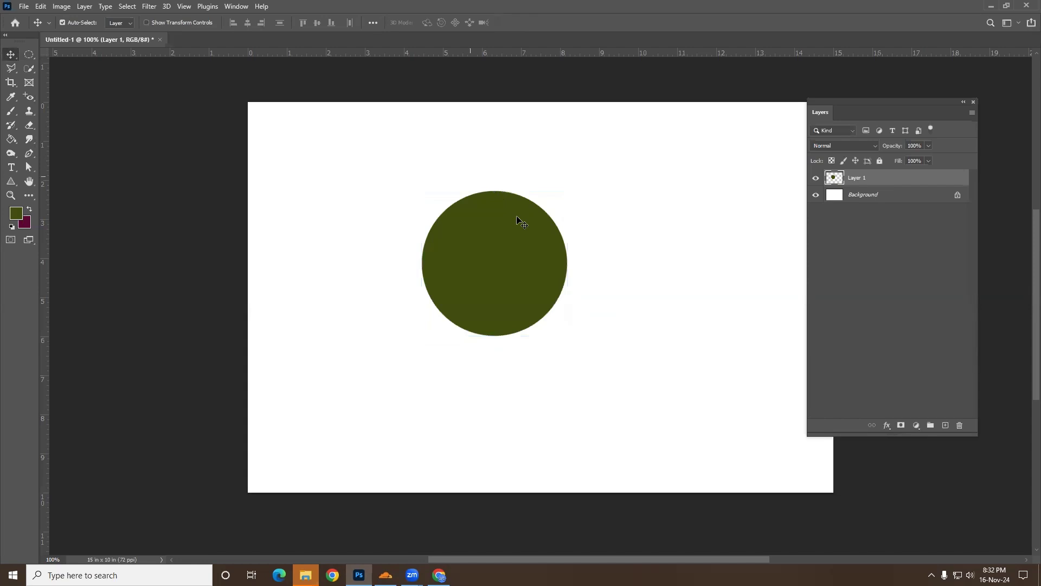
key(Delete)
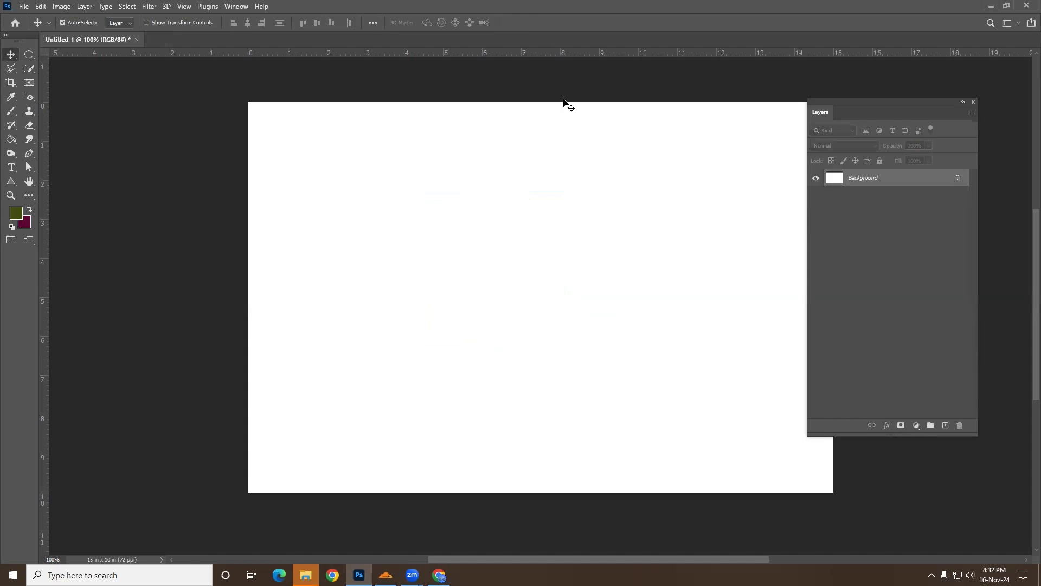
click(946, 425)
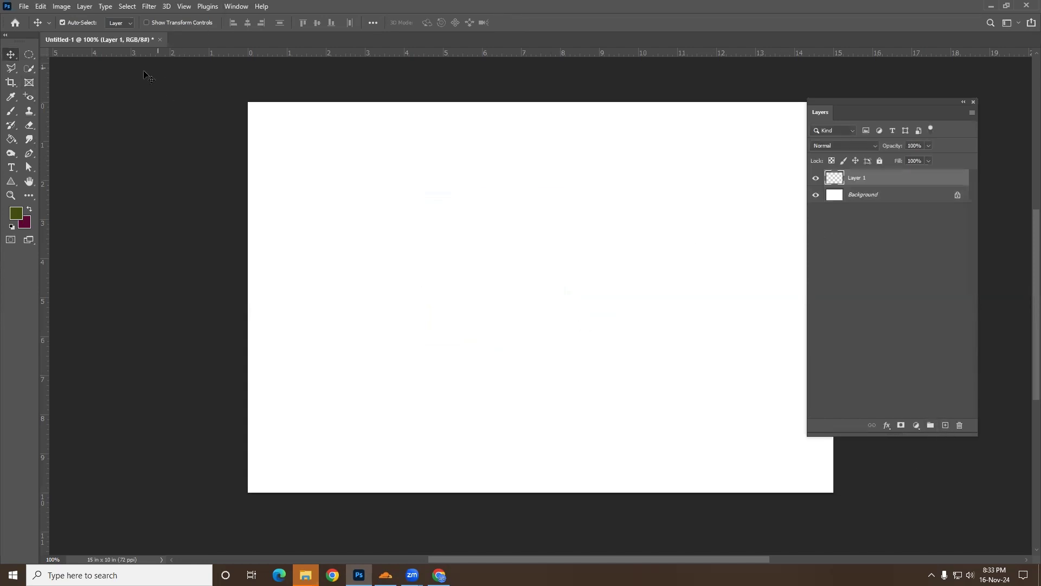
Step: Select the Brush tool and shrink the brush size from 139 px to 25 px
right_click(16, 112)
click(34, 111)
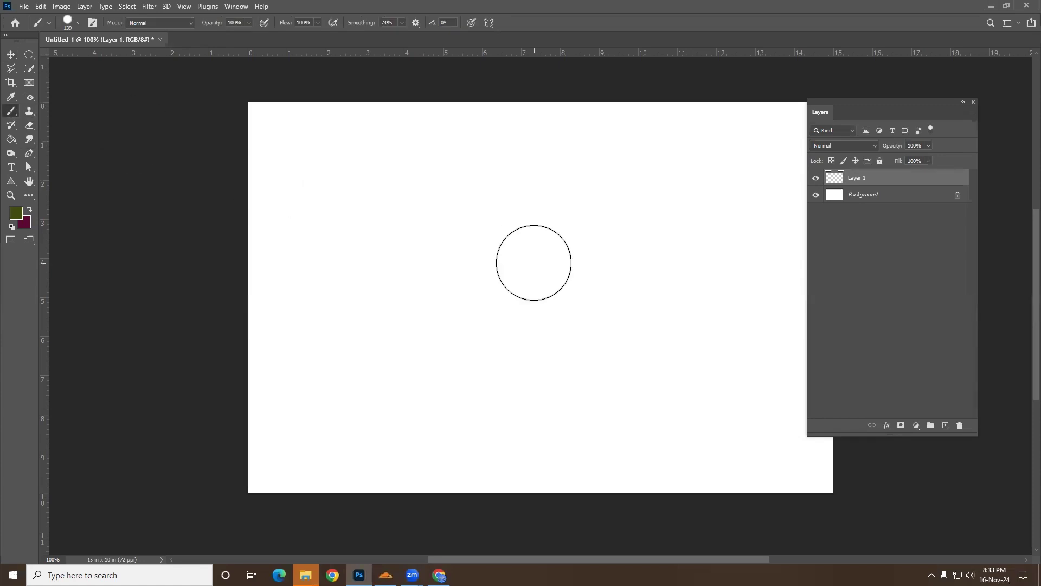
click(78, 23)
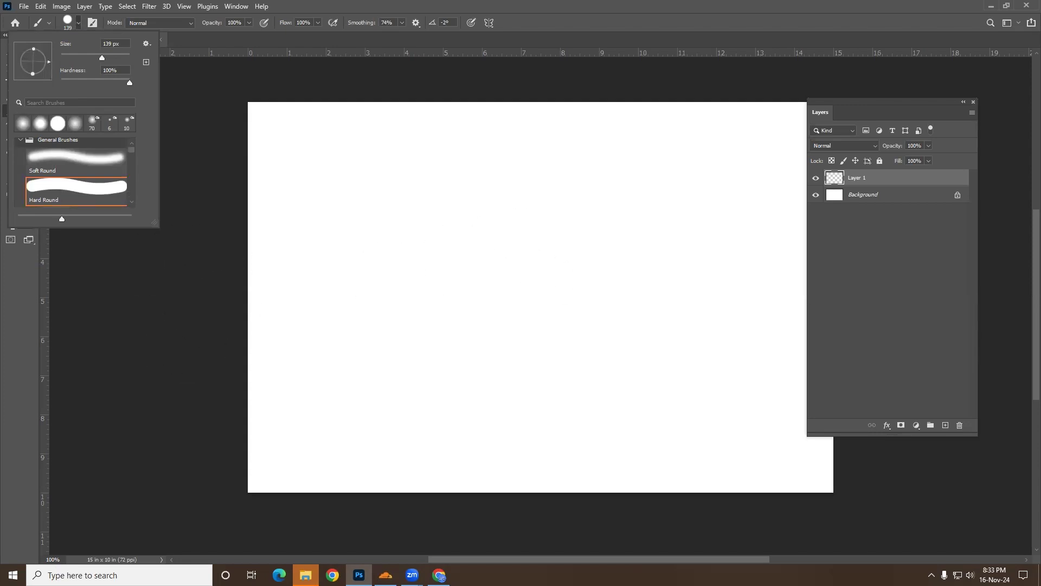
key(Escape)
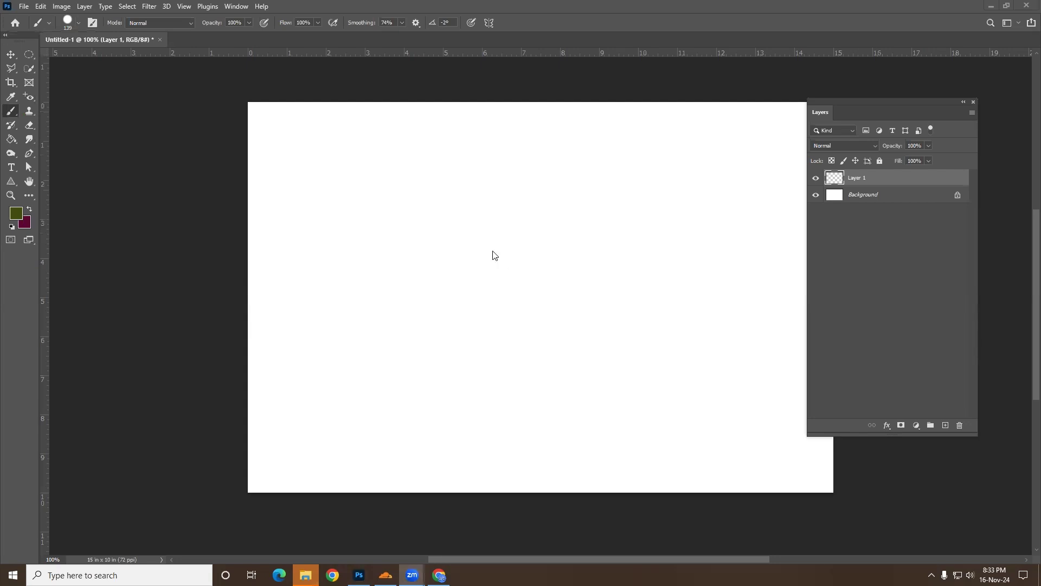
click(76, 29)
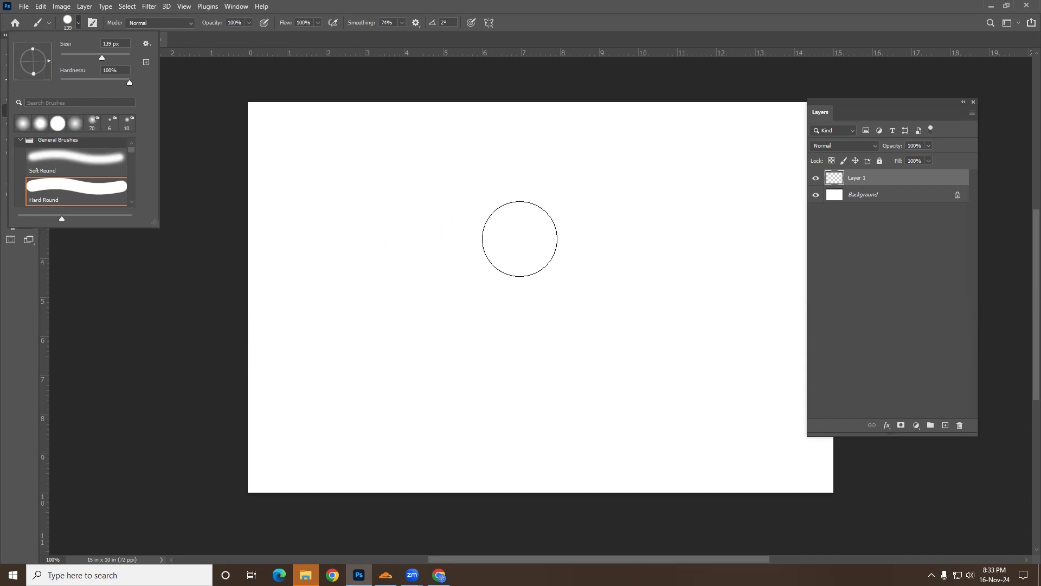
drag(101, 58, 78, 58)
drag(68, 60, 69, 59)
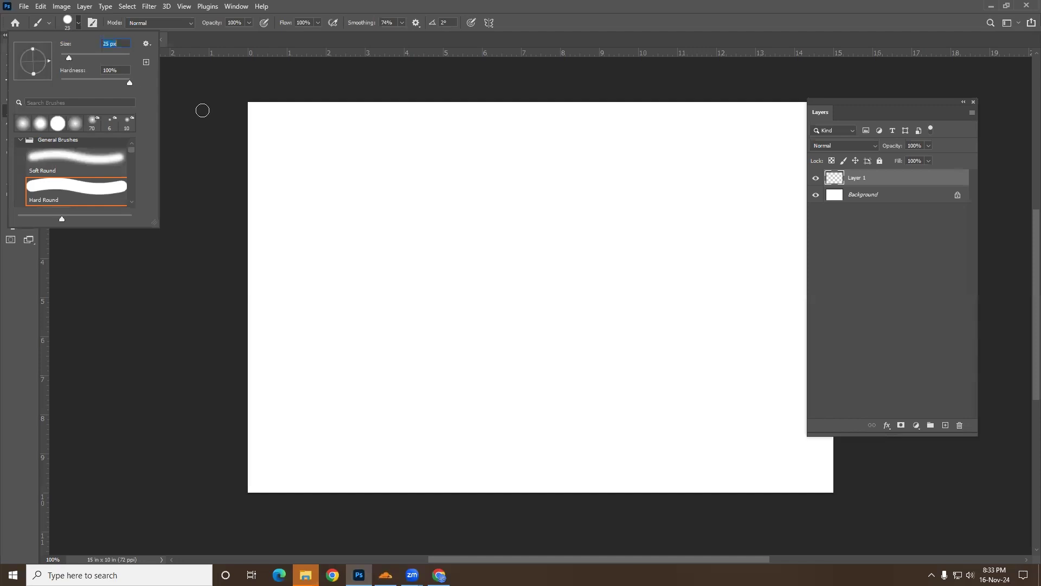
Step: Paint a test dot, undo it, and begin a test stroke near the top left
click(298, 155)
key(ctrl+z)
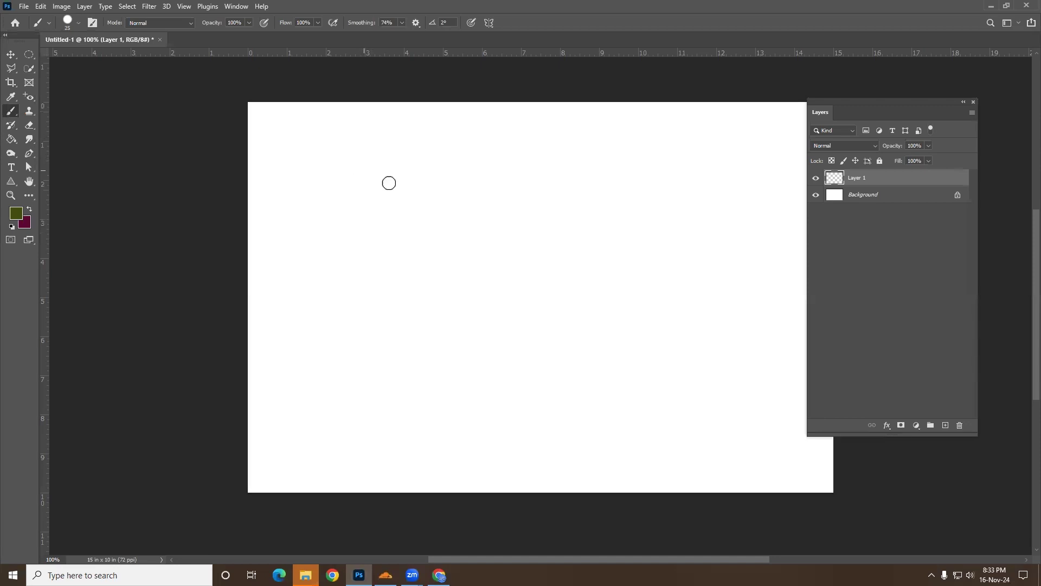
click(391, 150)
Step: Paint and undo a test arc, then set brush smoothing to 0%
mouse_move(335, 127)
mouse_down()
mouse_move(306, 163)
mouse_move(321, 179)
mouse_up()
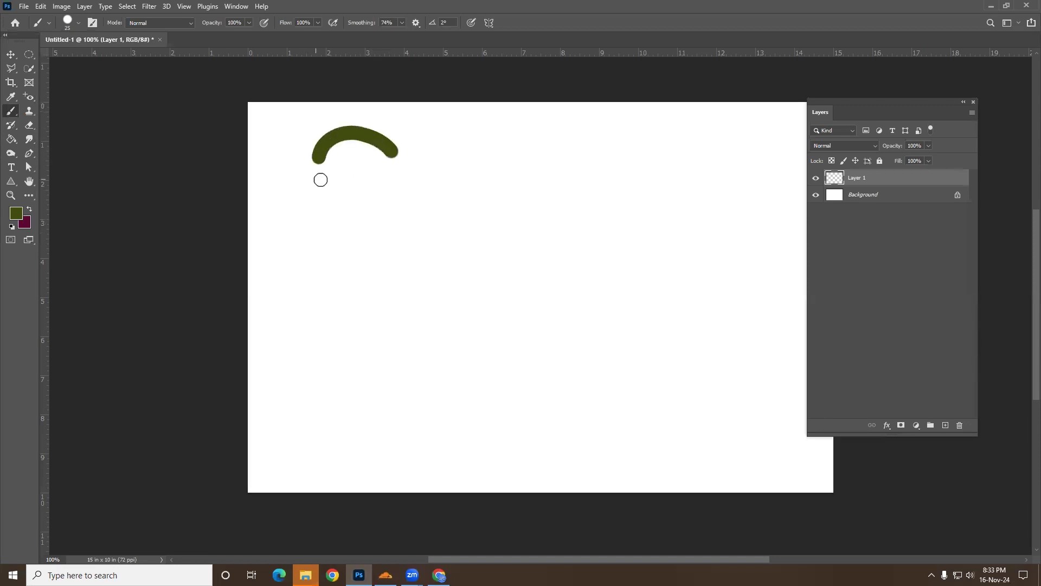
key(ctrl+z)
click(402, 23)
Step: Hand-letter a six-letter word in thick olive strokes across the top, then add Layer 2
mouse_move(397, 154)
mouse_down()
mouse_move(352, 125)
mouse_move(310, 169)
mouse_move(406, 207)
mouse_move(375, 254)
mouse_move(321, 225)
mouse_move(382, 222)
mouse_up()
mouse_move(437, 165)
mouse_down()
mouse_move(472, 179)
mouse_move(463, 207)
mouse_move(495, 165)
mouse_move(539, 174)
mouse_move(594, 222)
mouse_up()
mouse_move(584, 161)
mouse_down()
mouse_move(636, 159)
mouse_move(679, 210)
mouse_move(689, 190)
mouse_up()
mouse_move(667, 145)
mouse_down()
mouse_move(680, 171)
mouse_move(671, 130)
mouse_move(757, 201)
mouse_up()
mouse_move(693, 167)
mouse_down()
mouse_move(735, 144)
mouse_move(749, 121)
mouse_move(800, 184)
mouse_up()
drag(736, 122, 802, 104)
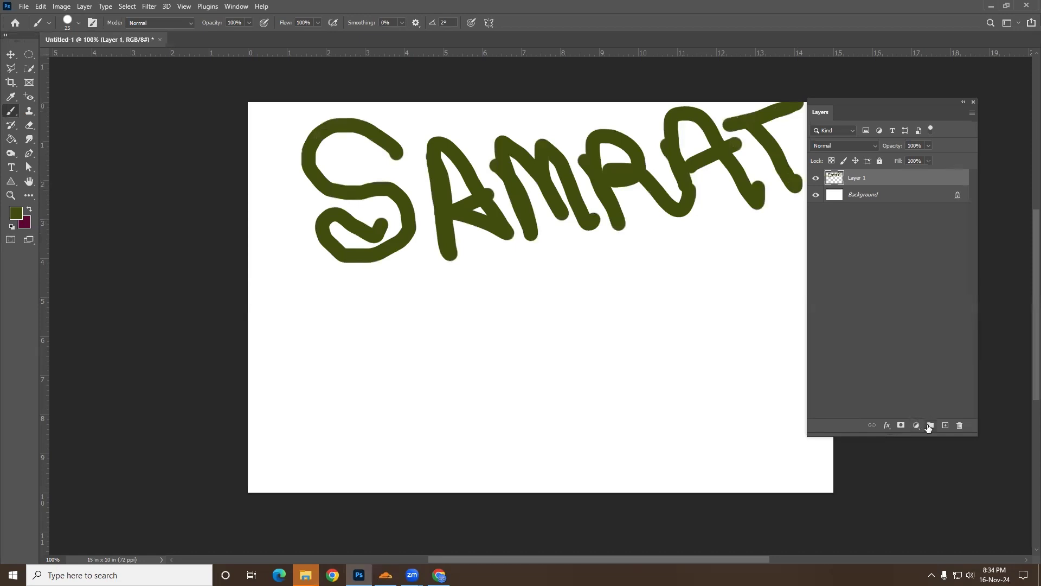
click(945, 427)
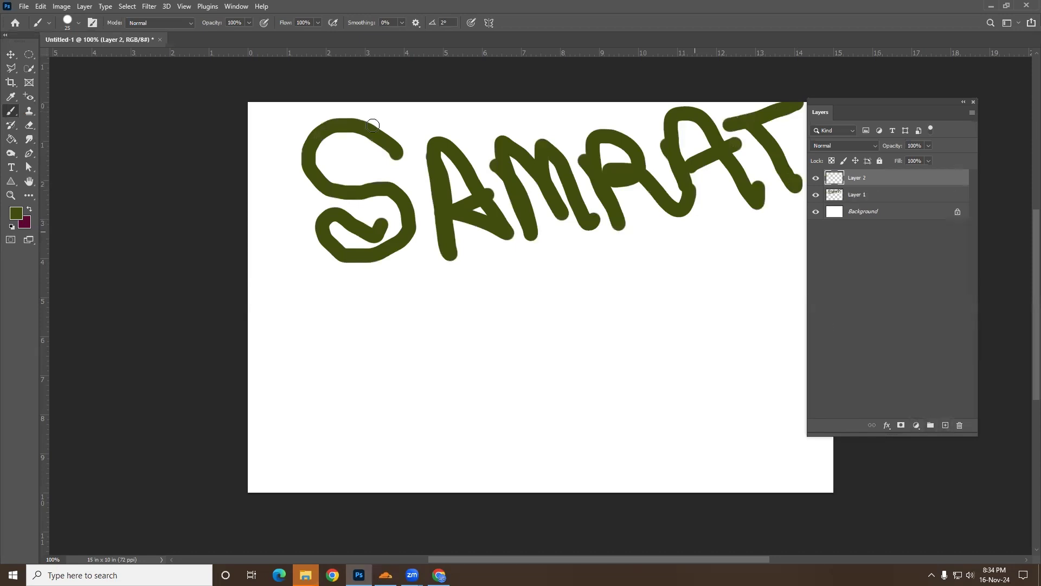
Step: Flatten the brush tip into an ellipse and tilt it to a calligraphic angle
click(78, 24)
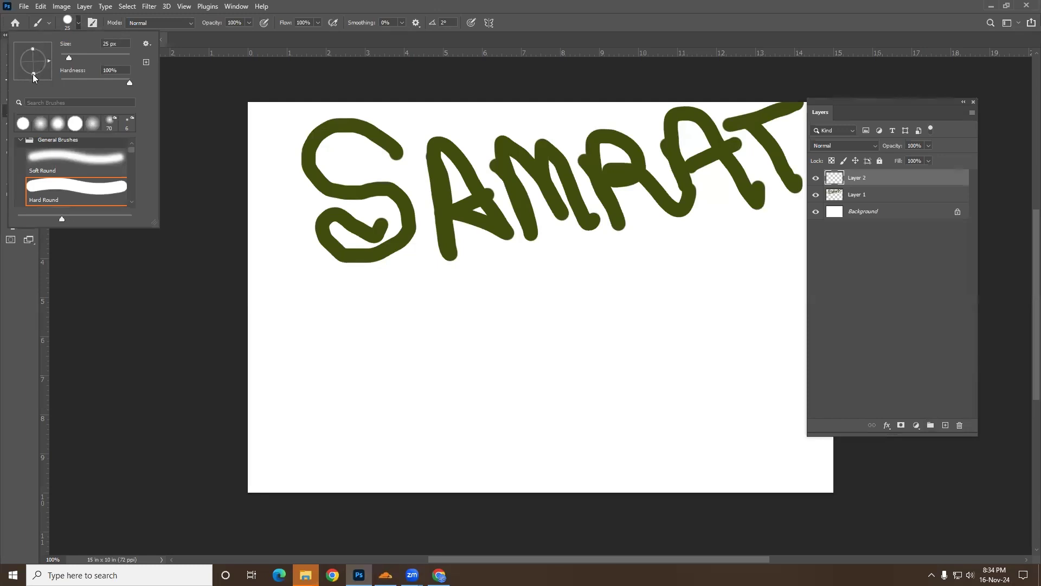
drag(33, 69, 32, 64)
drag(34, 66, 34, 74)
drag(33, 68, 33, 64)
drag(47, 51, 47, 48)
click(49, 60)
Step: Paint olive 'S', 'A' and 'M' on Layer 2 below the first SAMRAT
click(363, 335)
mouse_move(363, 336)
mouse_down()
mouse_move(322, 309)
mouse_move(286, 322)
mouse_move(300, 353)
mouse_move(336, 359)
mouse_move(375, 398)
mouse_move(348, 437)
mouse_move(313, 429)
mouse_move(314, 395)
mouse_move(350, 402)
mouse_up()
mouse_move(422, 299)
mouse_down()
mouse_move(416, 386)
mouse_move(392, 424)
mouse_move(426, 299)
mouse_move(474, 396)
mouse_move(497, 402)
mouse_up()
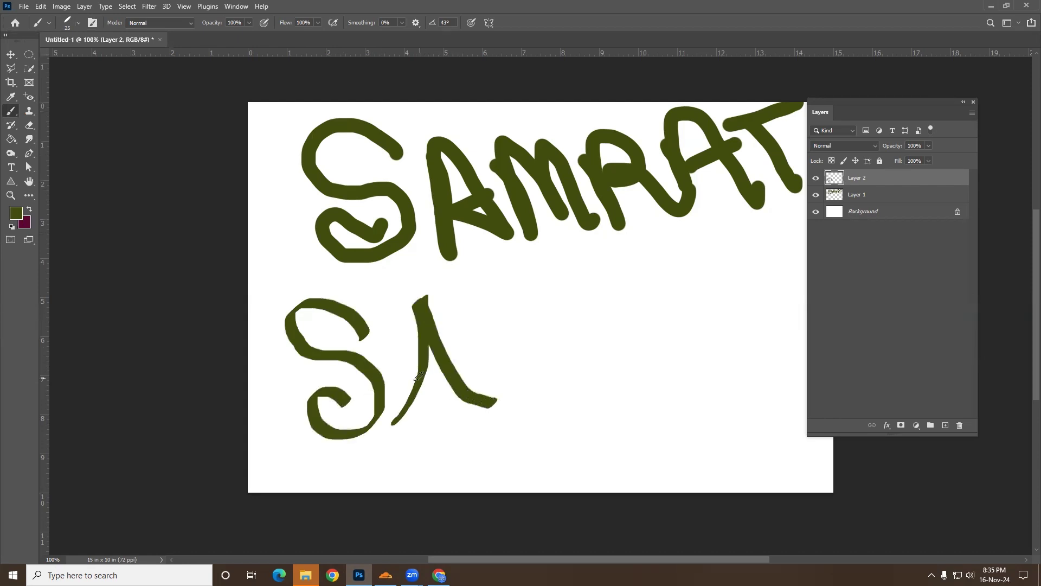
drag(421, 386, 451, 371)
mouse_move(502, 304)
mouse_down()
mouse_move(517, 397)
mouse_move(522, 290)
mouse_move(542, 345)
mouse_move(548, 290)
mouse_move(562, 341)
mouse_move(611, 372)
mouse_up()
mouse_move(619, 269)
mouse_down()
mouse_move(634, 415)
mouse_move(610, 442)
mouse_up()
Step: Finish the word with 'RAT', then start deleting Layer 2
mouse_move(617, 296)
mouse_down()
mouse_move(664, 271)
mouse_move(629, 369)
mouse_up()
drag(661, 330, 711, 361)
click(707, 266)
mouse_move(708, 267)
mouse_down()
mouse_move(724, 362)
mouse_move(775, 319)
mouse_up()
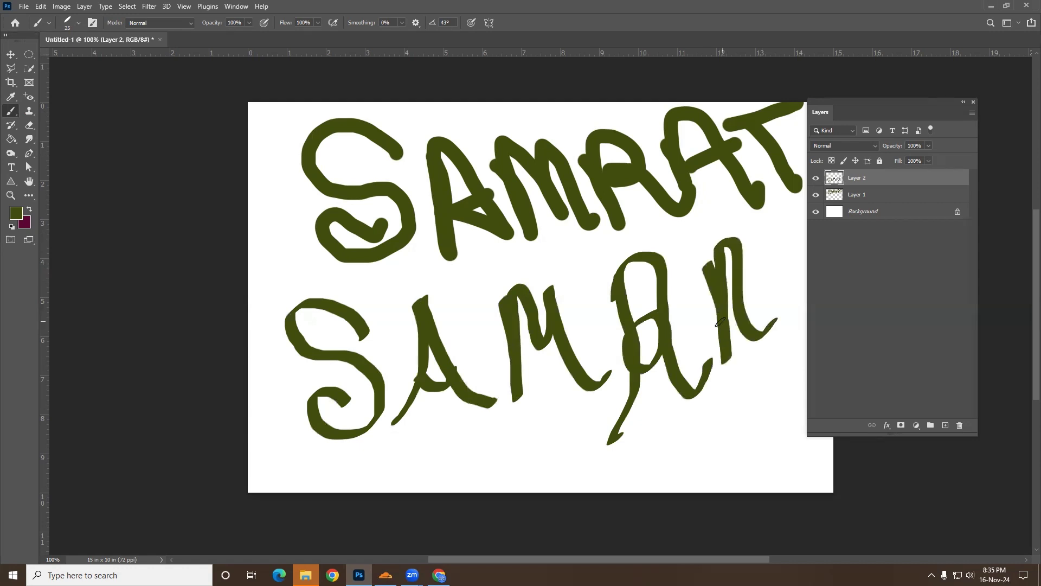
mouse_move(770, 247)
mouse_down()
mouse_move(816, 331)
mouse_move(751, 270)
mouse_up()
drag(782, 250, 791, 190)
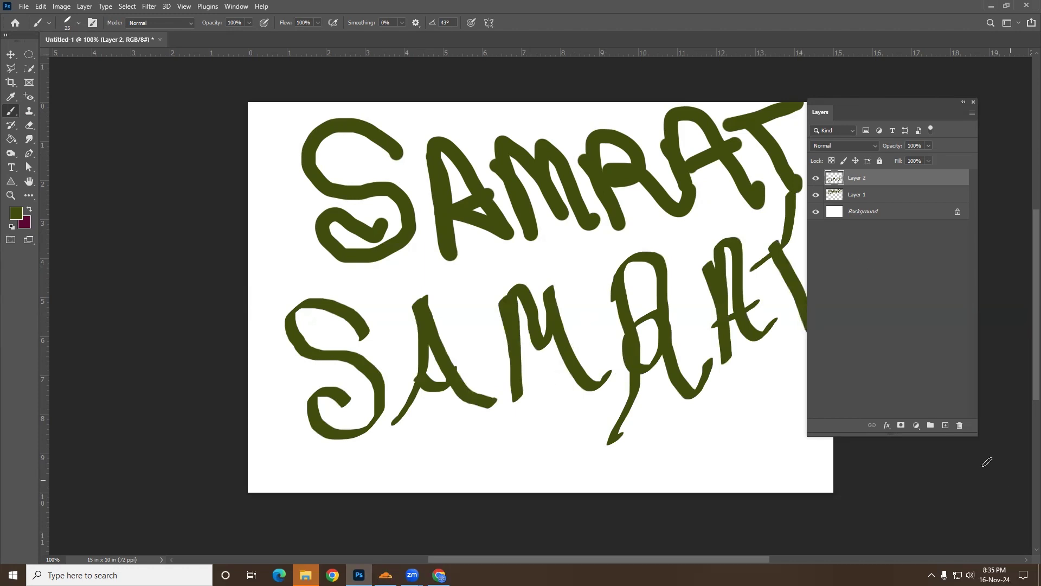
click(959, 425)
Step: Delete Layer 2 and Layer 1, leaving only the blank Background
key(Return)
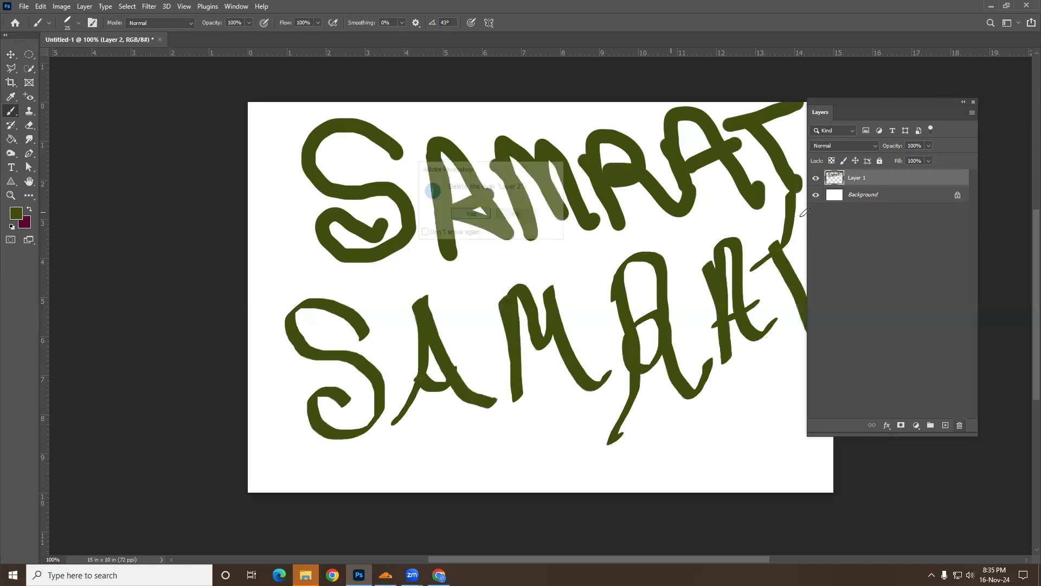
click(959, 427)
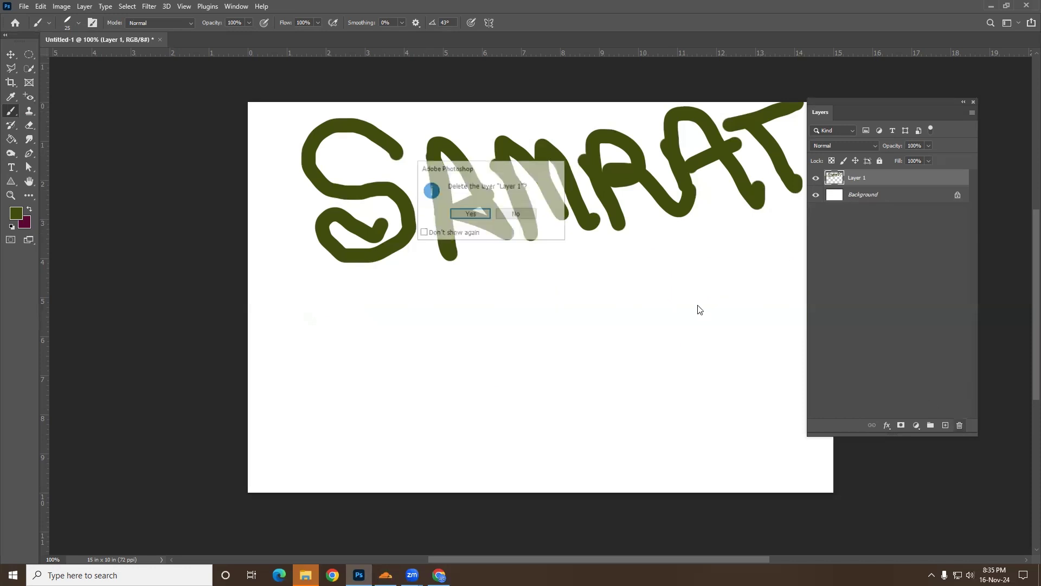
click(457, 215)
Step: Set the foreground colour to dark purple 650673
click(17, 214)
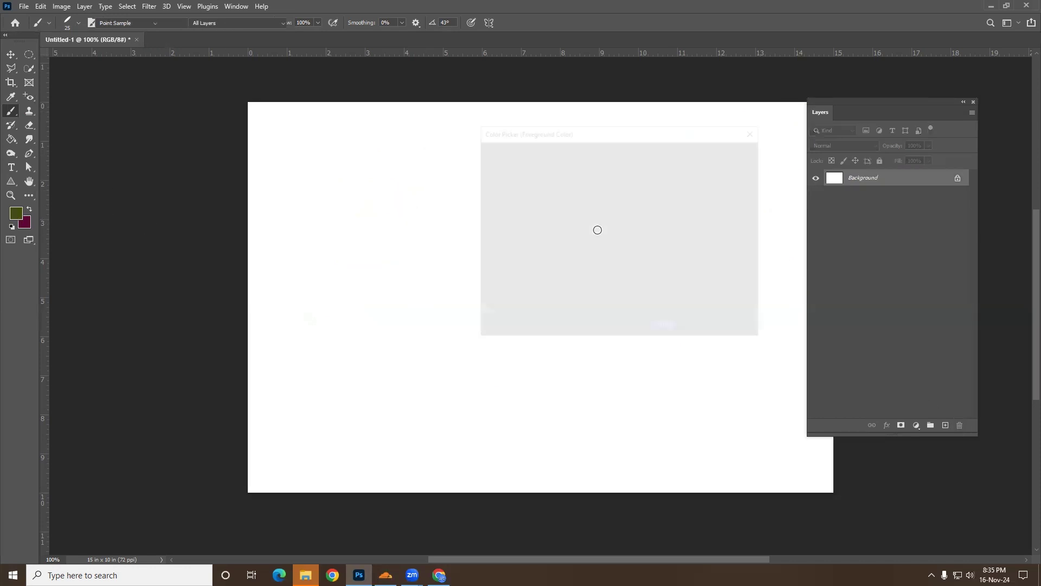
click(629, 186)
click(612, 229)
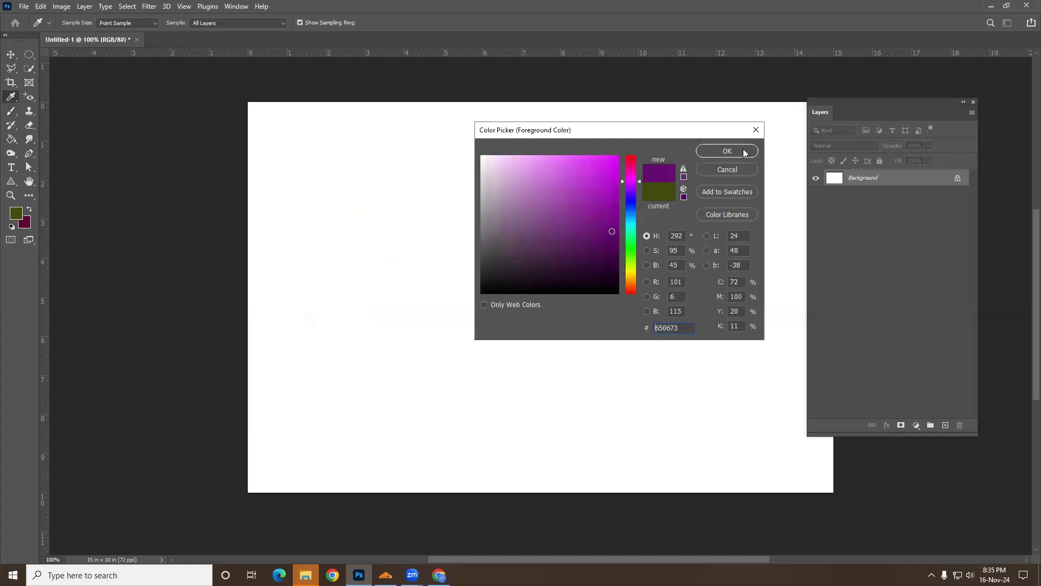
click(727, 151)
Step: Enlarge the brush to 50 px and paint test purple letters S, A, M
key(bracketright)
key(bracketright)
key(bracketright)
key(bracketright)
key(bracketright)
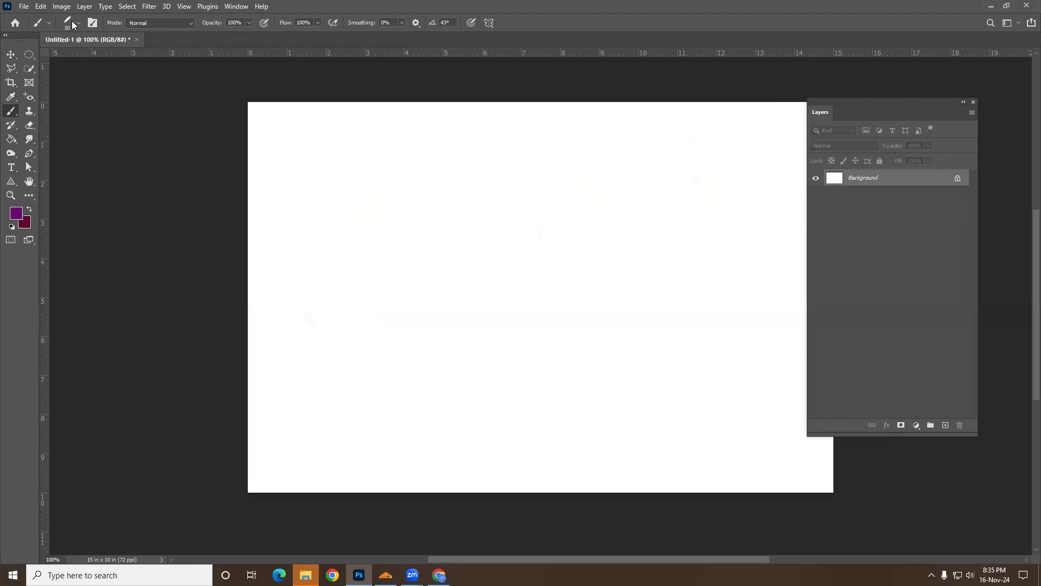
click(72, 22)
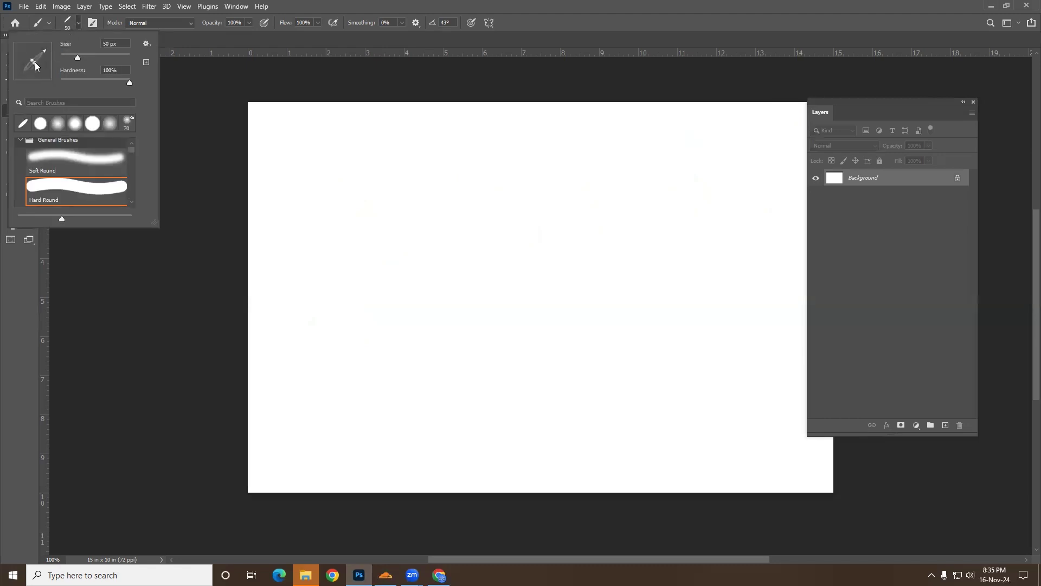
mouse_move(450, 203)
mouse_down()
mouse_move(354, 167)
mouse_move(319, 201)
mouse_move(357, 238)
mouse_move(402, 235)
mouse_move(443, 260)
mouse_move(456, 325)
mouse_move(415, 357)
mouse_move(357, 315)
mouse_move(365, 277)
mouse_move(388, 304)
mouse_up()
drag(500, 163, 501, 323)
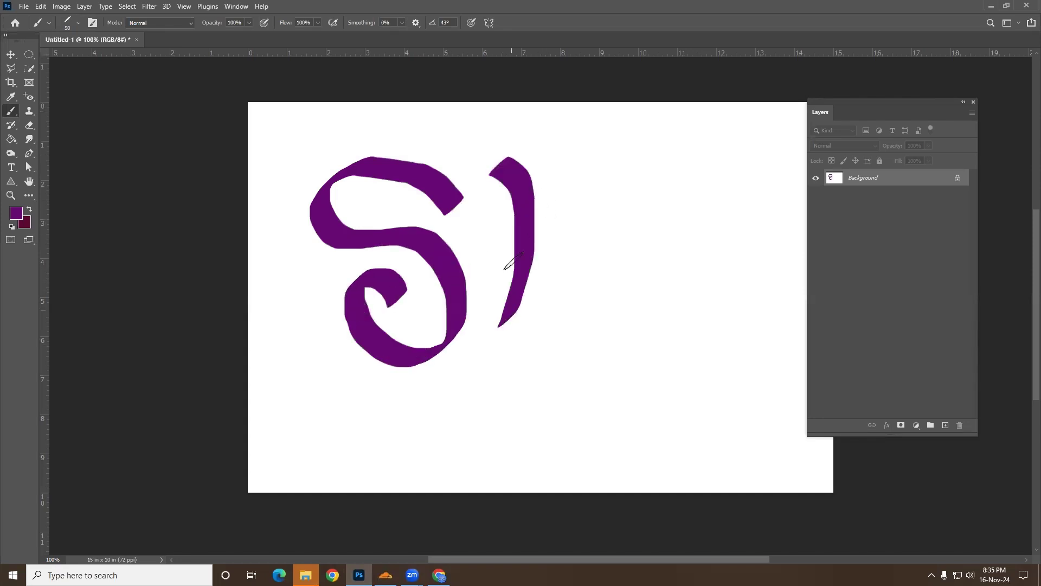
mouse_move(530, 159)
mouse_down()
mouse_move(602, 291)
mouse_move(623, 251)
mouse_up()
drag(552, 283, 580, 236)
mouse_move(626, 162)
mouse_down()
mouse_move(651, 316)
mouse_move(643, 241)
mouse_move(686, 245)
mouse_move(709, 132)
mouse_move(744, 234)
mouse_up()
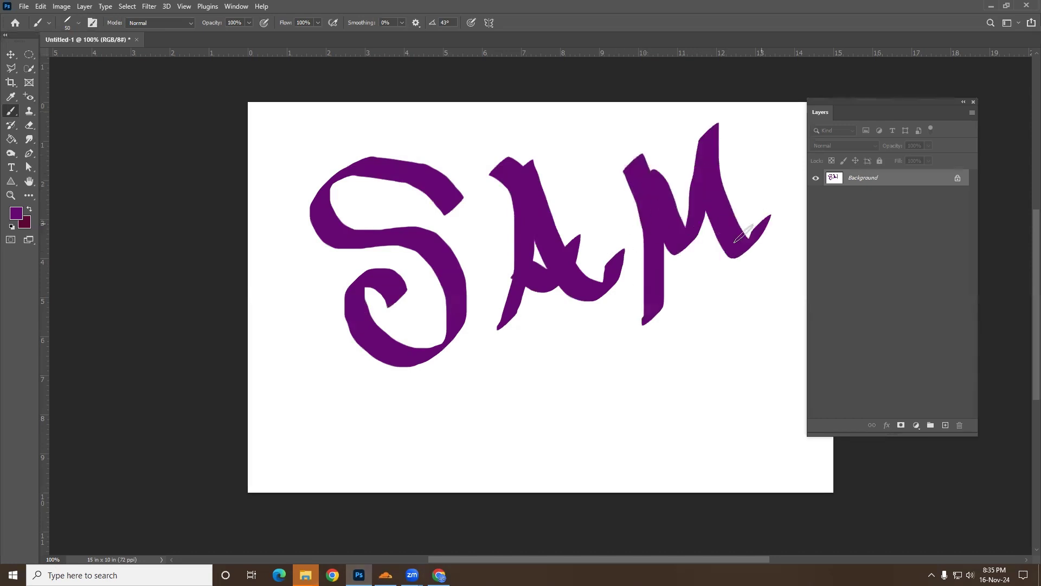
mouse_move(466, 377)
mouse_down()
mouse_move(496, 432)
mouse_move(545, 457)
mouse_move(591, 430)
mouse_move(599, 338)
mouse_move(538, 379)
mouse_move(569, 411)
mouse_up()
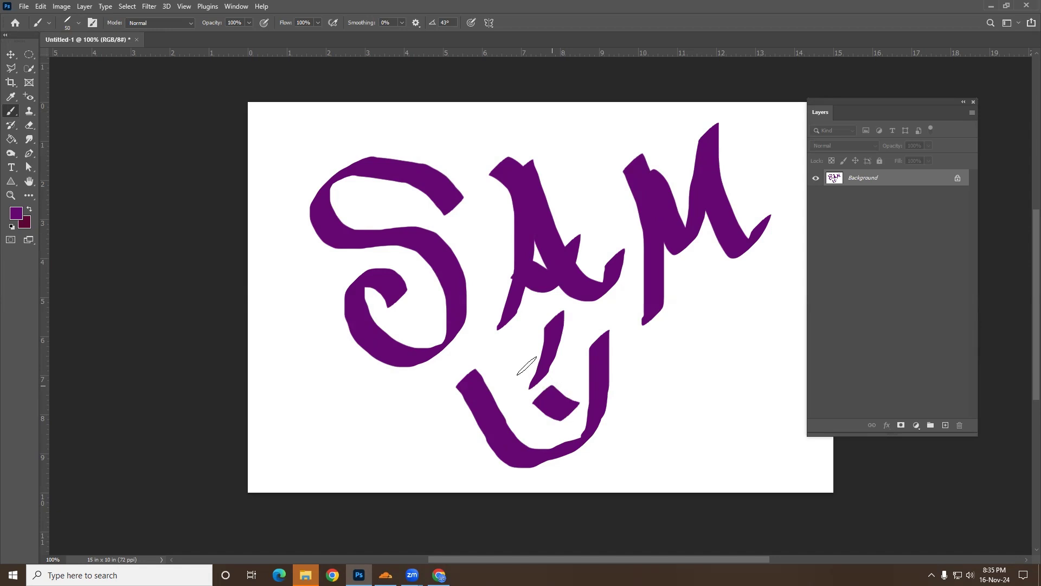
Step: Undo all the purple test strokes back to a blank canvas
key(ctrl+z)
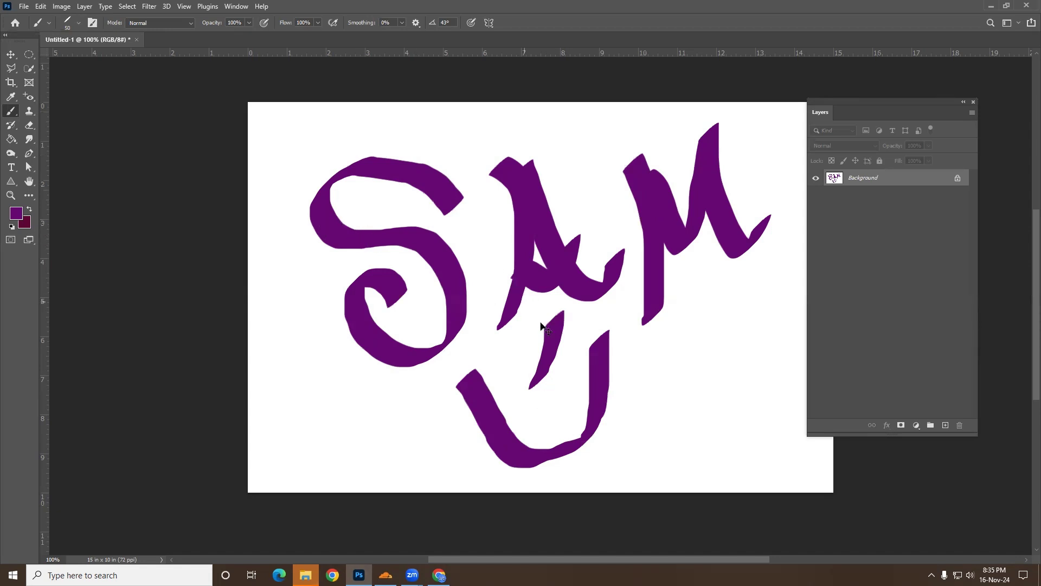
key(ctrl+z)
key(ctrl+z)
key(ctrl+z)
key(ctrl+z)
key(ctrl+z)
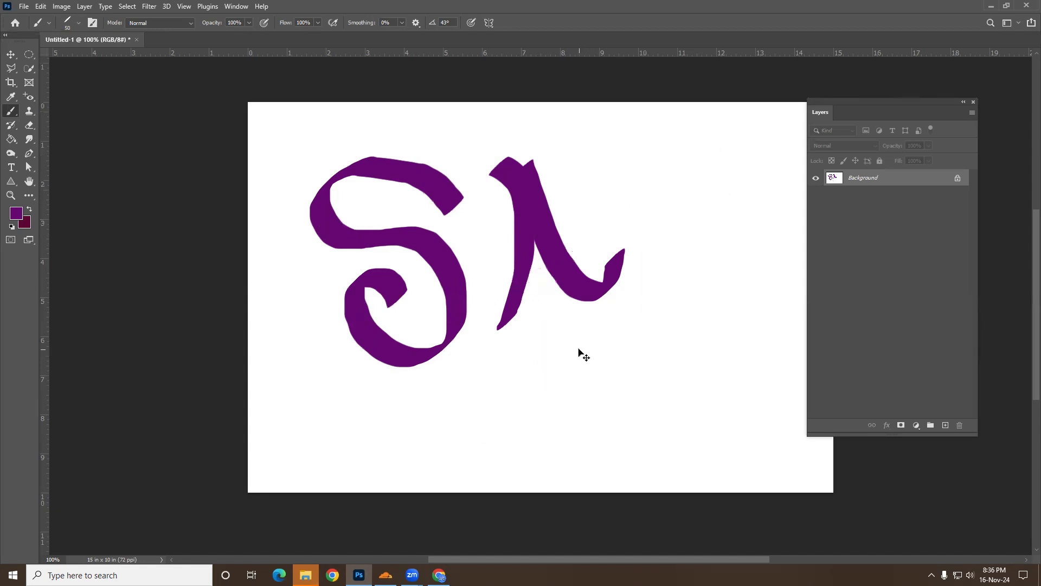
key(ctrl+z)
key(ctrl+z)
key(ctrl+z)
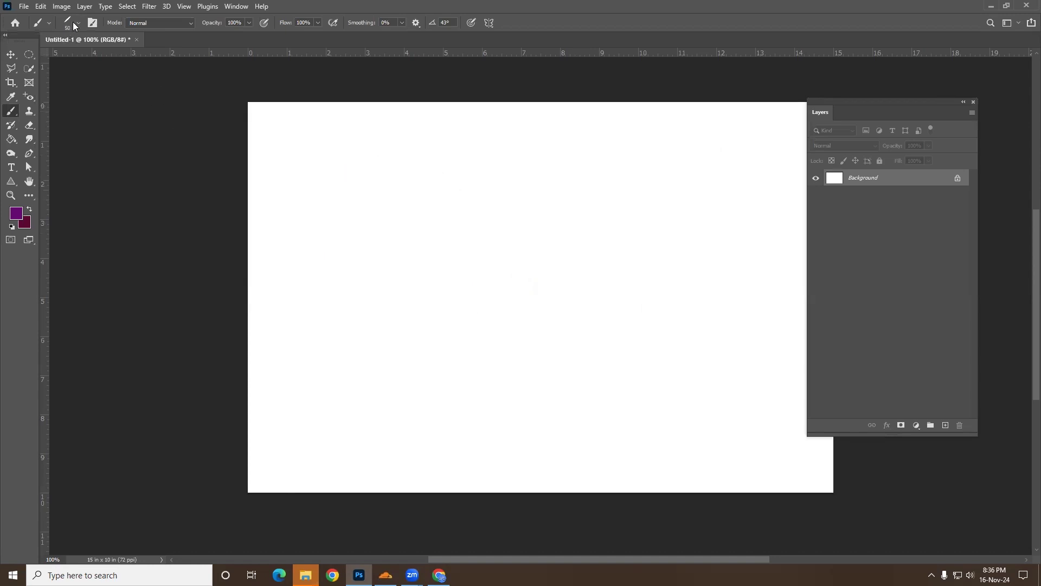
Step: Restore the 50 px brush tip roundness to a full circle and set its angle to 4°
click(75, 25)
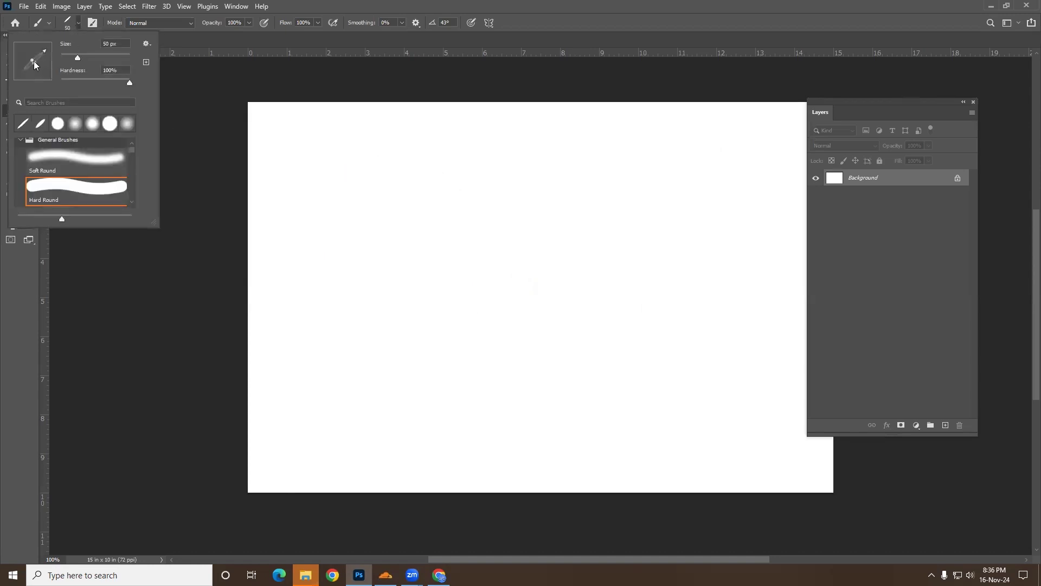
drag(34, 73, 34, 80)
key(Escape)
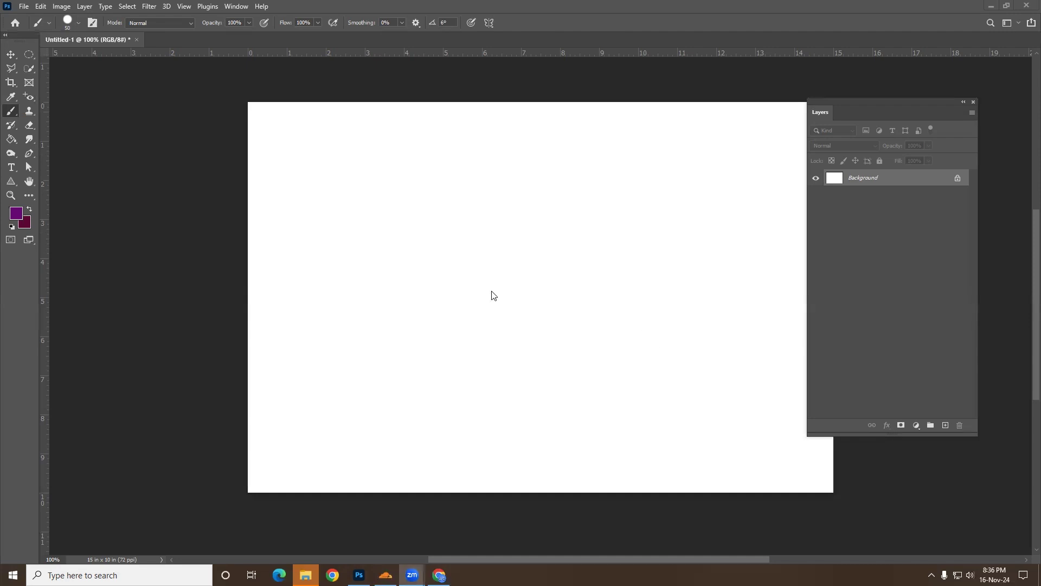
click(74, 20)
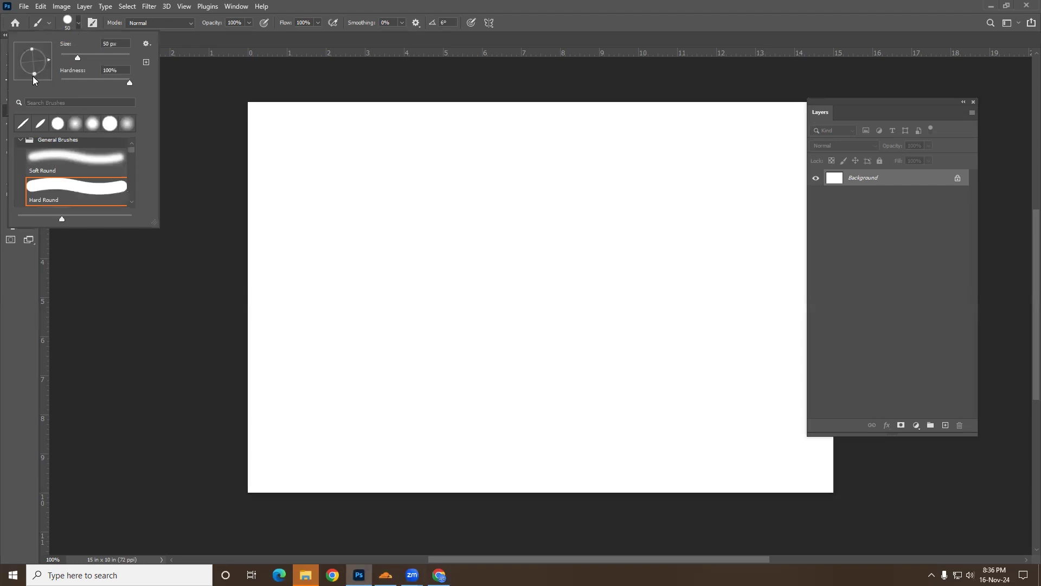
drag(48, 59, 49, 60)
Step: Close the Brush Preset picker and keep Normal as the brush blend mode
click(232, 77)
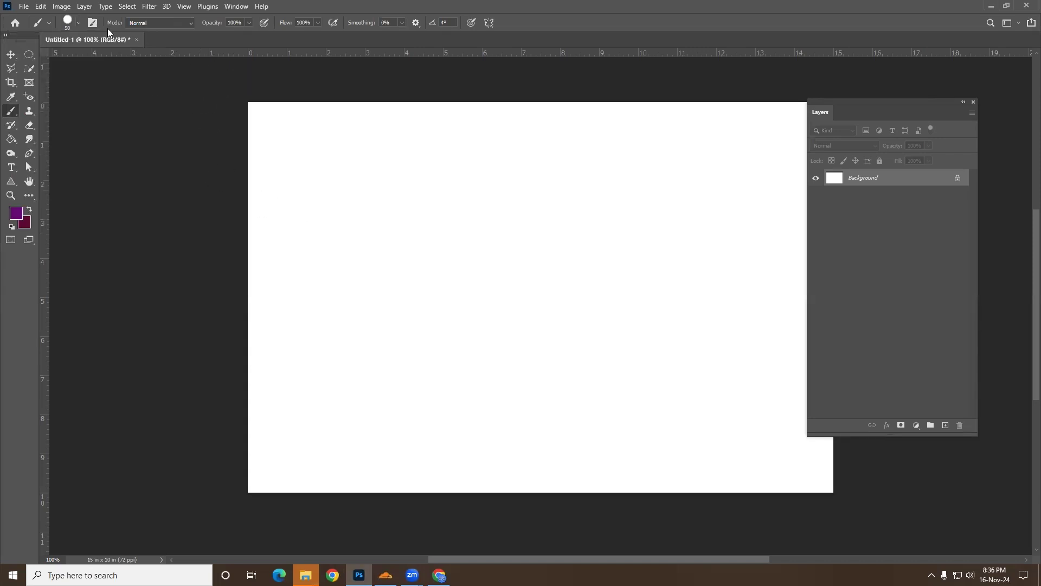
click(77, 23)
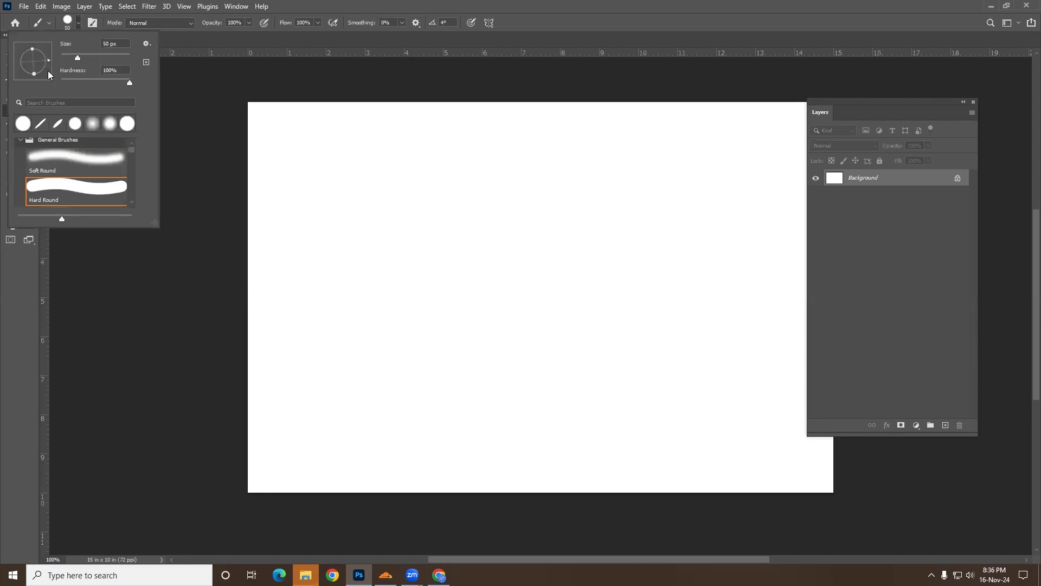
click(179, 61)
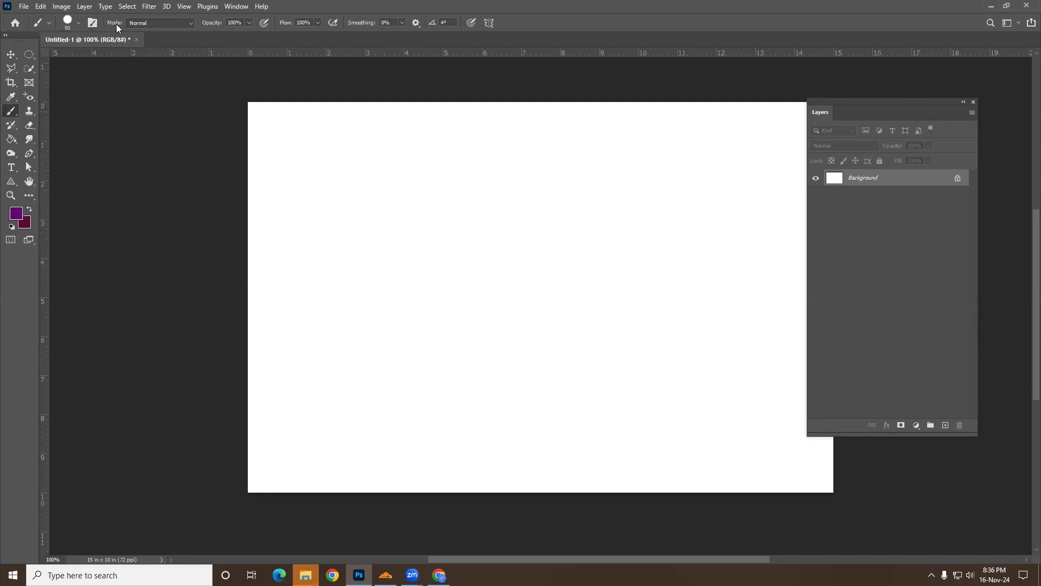
click(162, 22)
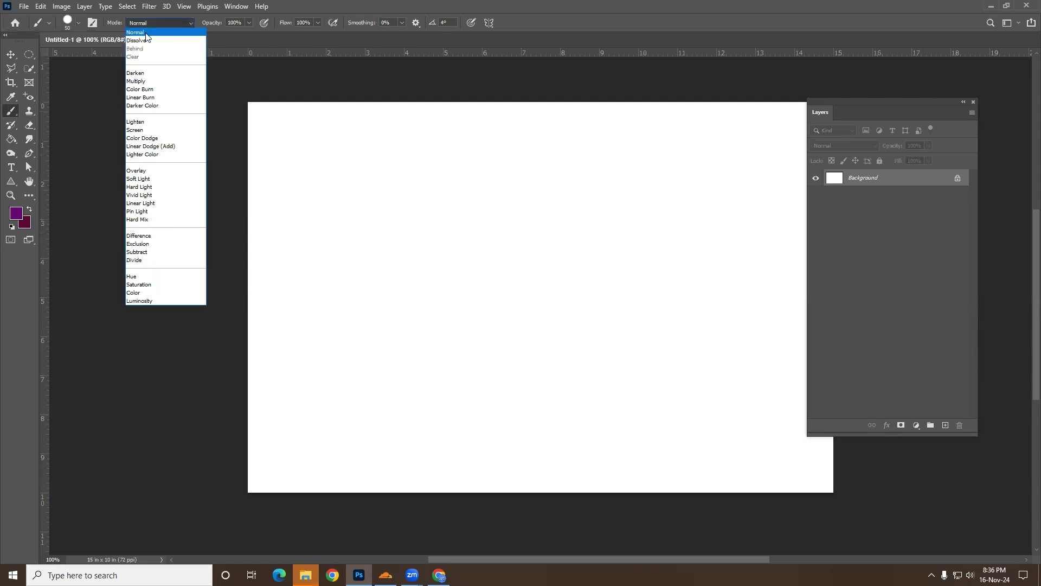
click(146, 32)
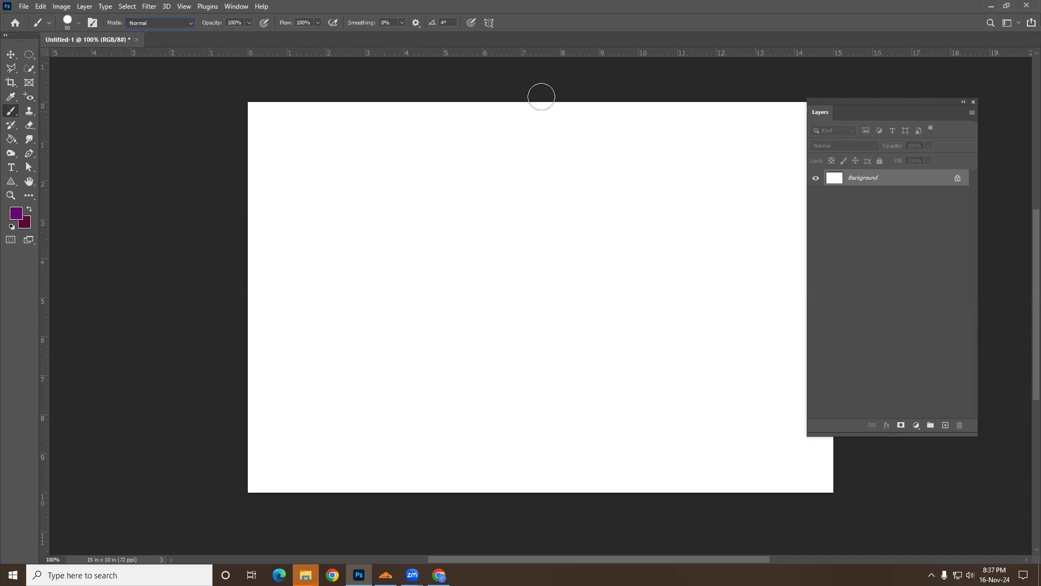
click(169, 28)
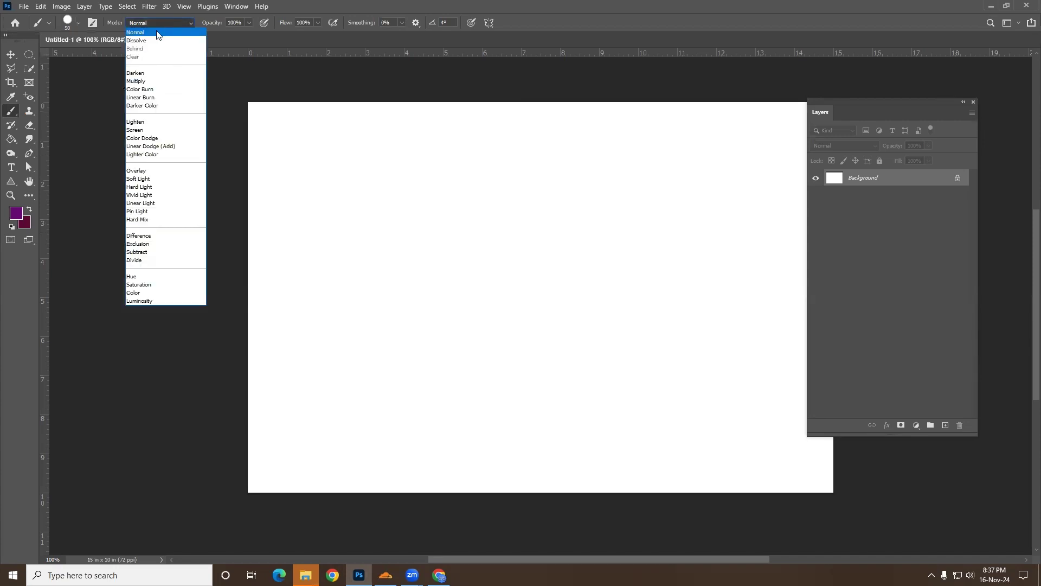
click(158, 34)
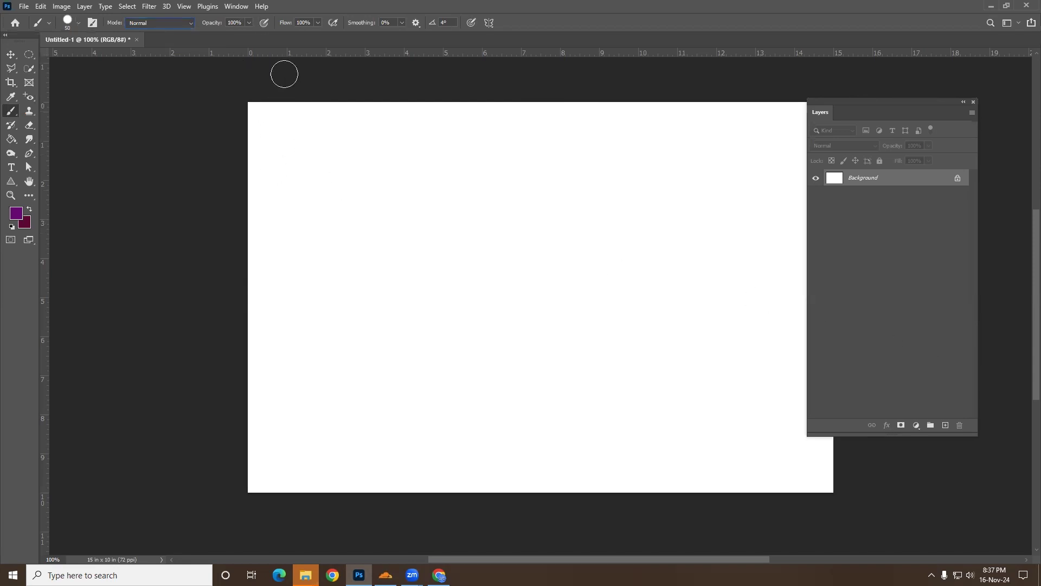
Step: Paint purple test strokes at full opacity, then lighter ones at 56% opacity
drag(289, 209, 440, 216)
drag(565, 217, 687, 207)
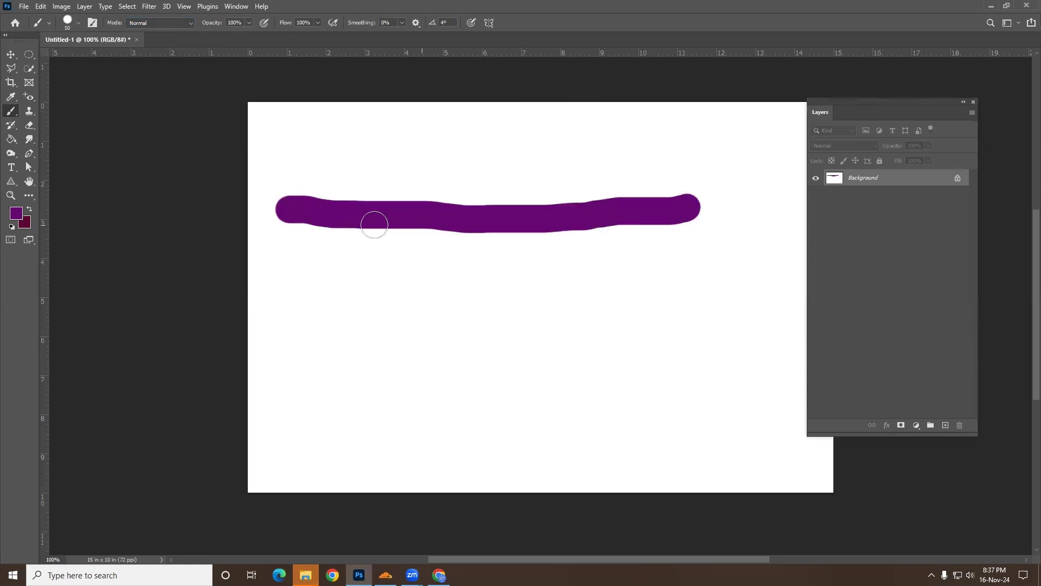
click(249, 22)
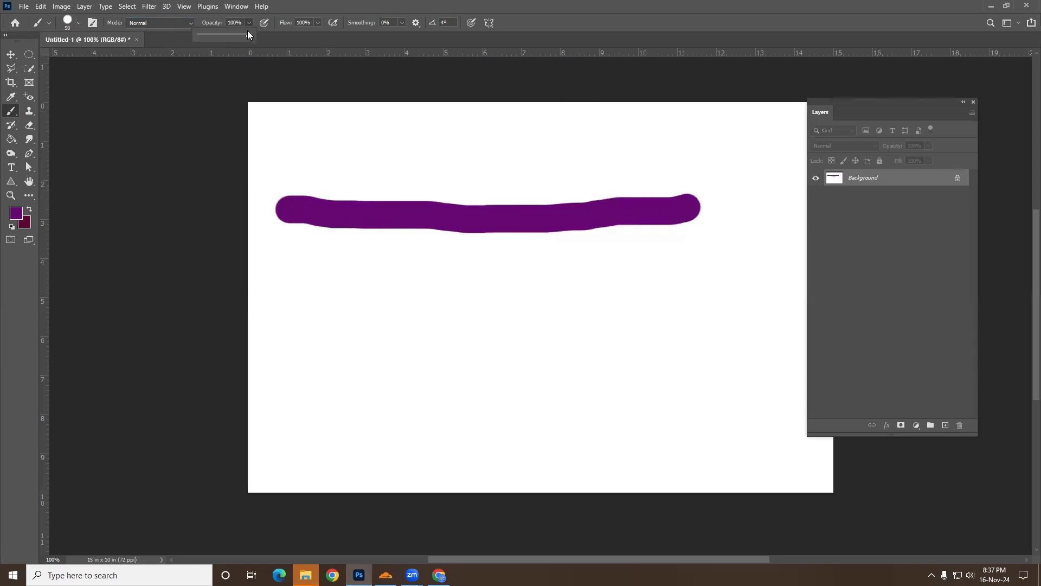
drag(230, 39, 229, 39)
mouse_move(300, 268)
mouse_down()
mouse_move(526, 295)
mouse_move(675, 283)
mouse_up()
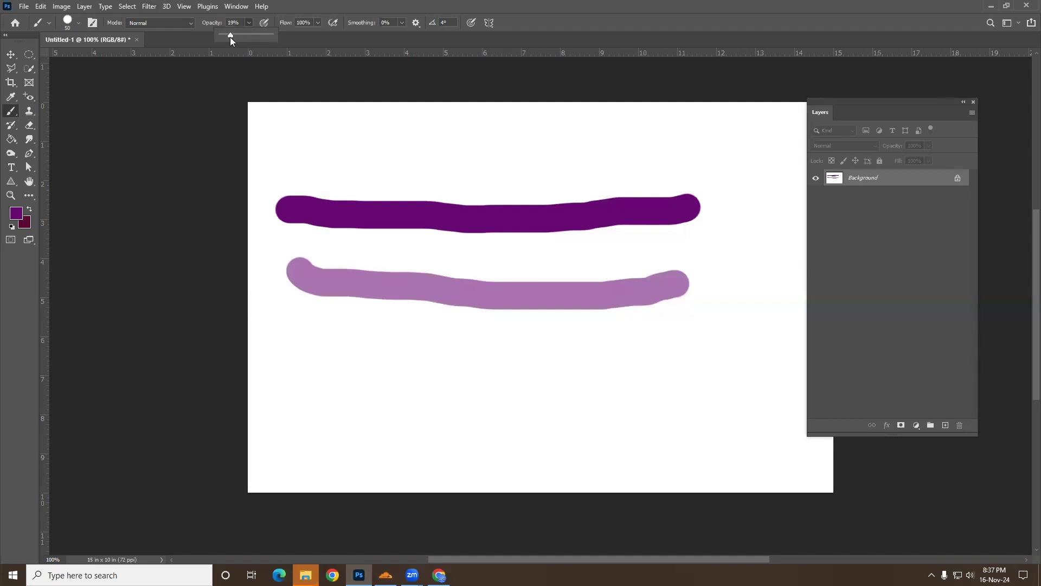
mouse_move(298, 347)
mouse_down()
mouse_move(311, 370)
mouse_move(459, 384)
mouse_move(558, 360)
mouse_up()
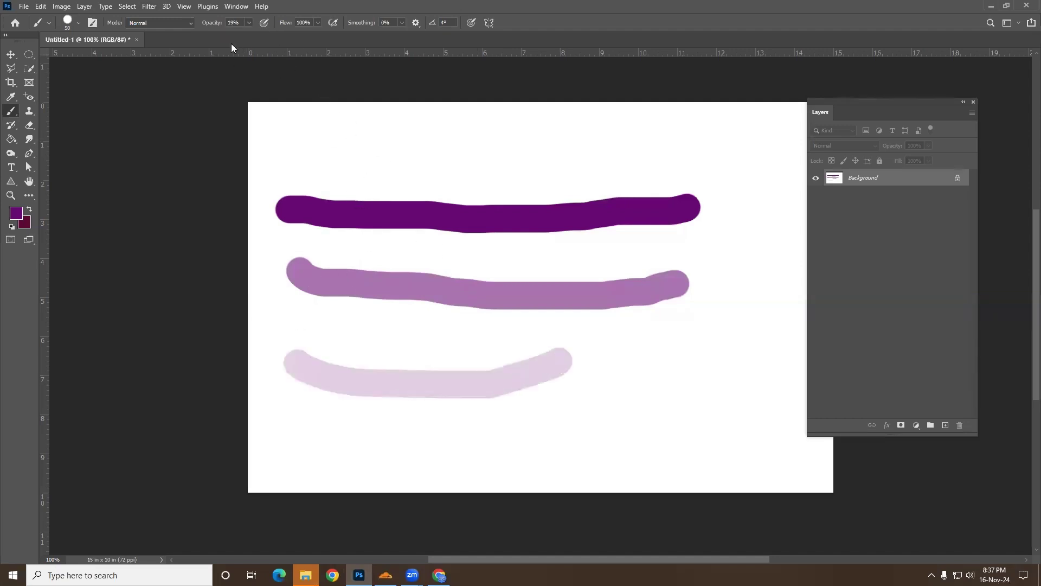
Step: Lower opacity to 12%, paint a faint stroke, then undo the test strokes
drag(249, 24, 246, 36)
mouse_move(320, 449)
mouse_down()
mouse_move(482, 459)
mouse_move(563, 418)
mouse_up()
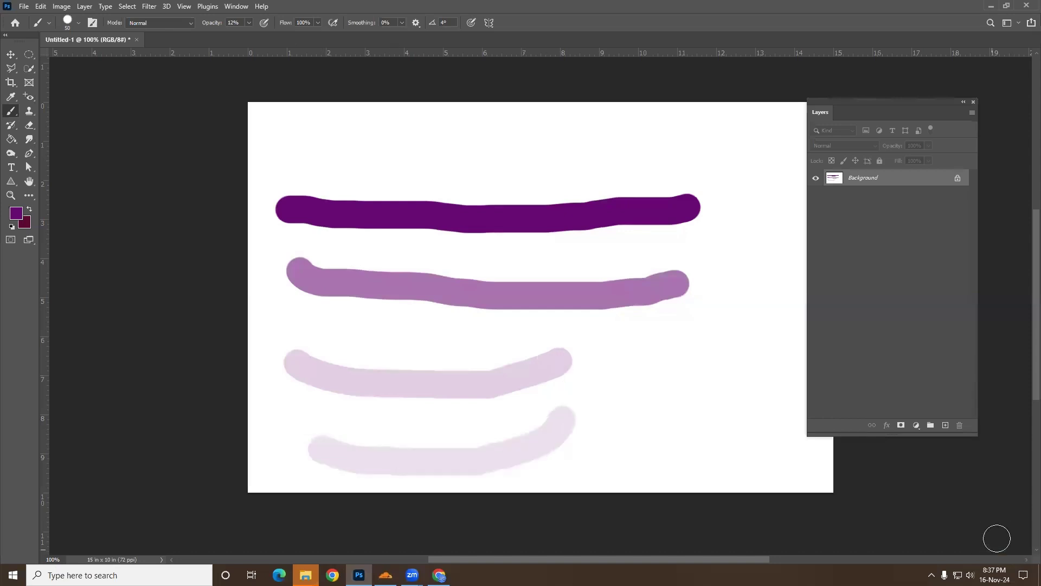
key(ctrl+z)
key(ctrl+z)
key(ctrl+z)
key(ctrl+z)
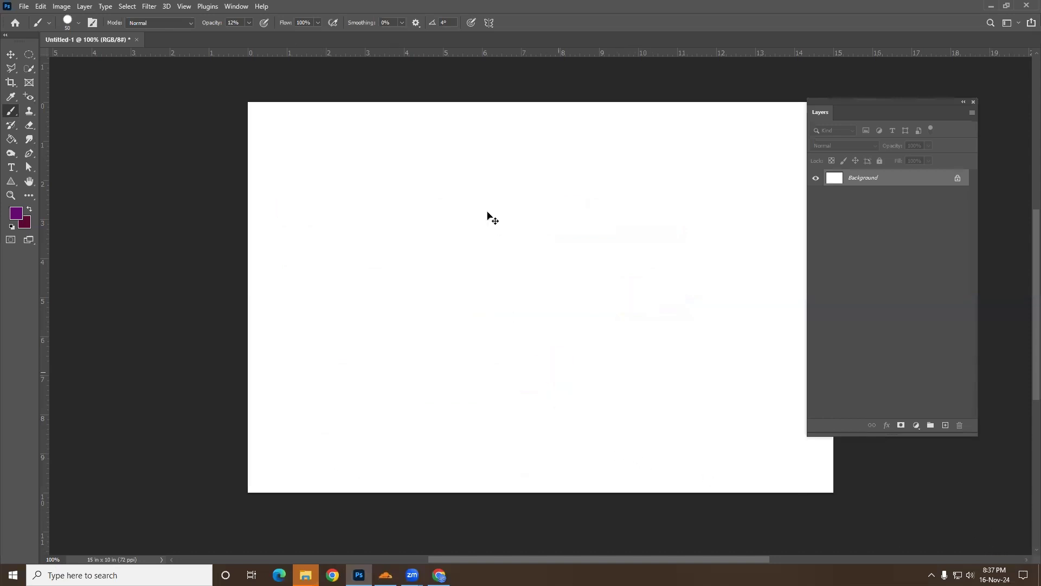
Step: Set opacity to 100% and smoothing to 100%, then paint a looping purple stroke
click(249, 23)
drag(295, 41, 296, 41)
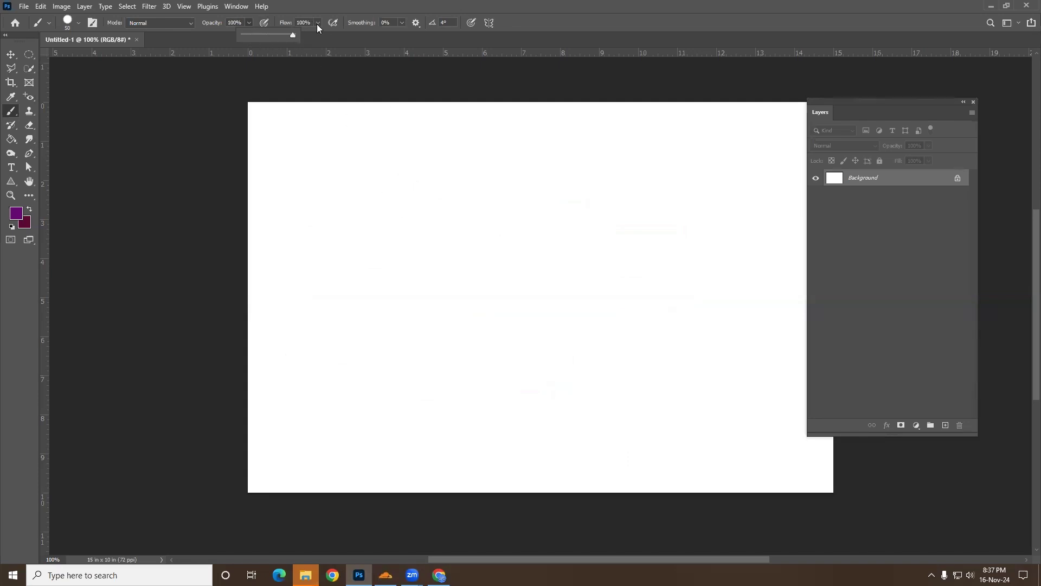
click(403, 31)
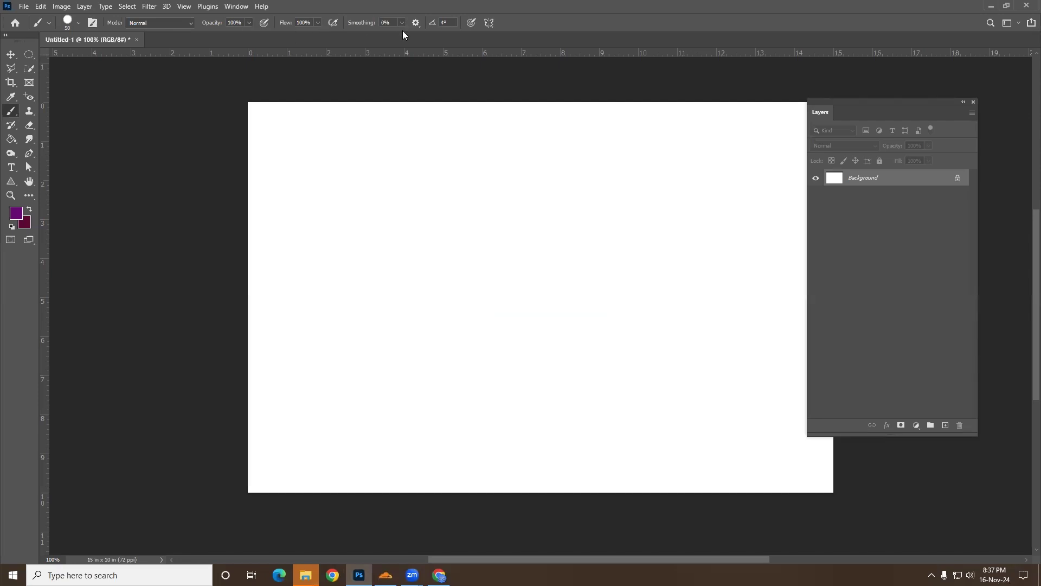
click(402, 23)
drag(437, 40, 457, 40)
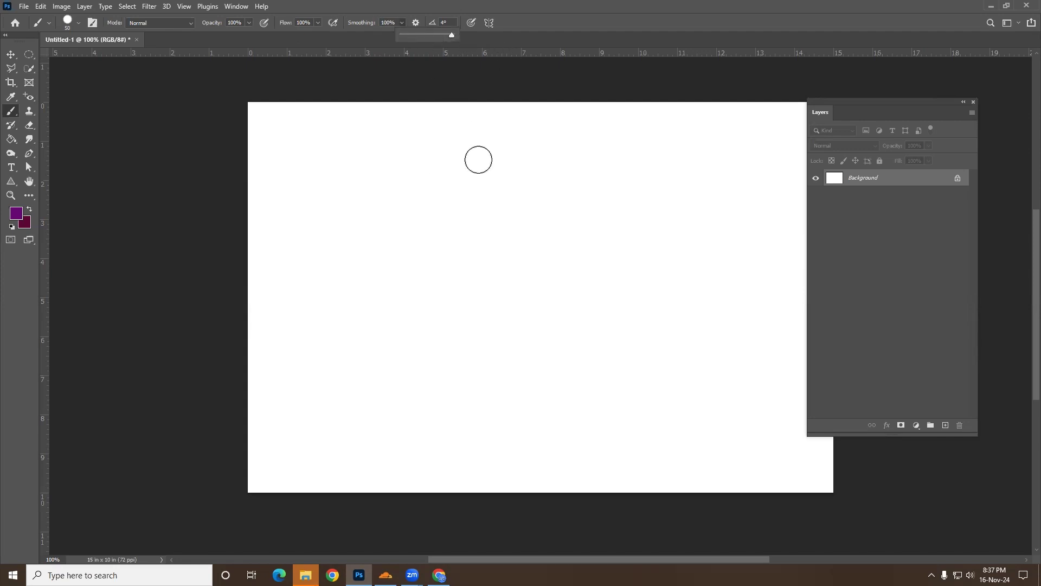
mouse_move(458, 162)
mouse_down()
mouse_move(466, 185)
mouse_move(460, 260)
mouse_move(438, 299)
mouse_move(383, 306)
mouse_move(352, 271)
mouse_move(343, 222)
mouse_move(362, 206)
mouse_move(534, 271)
mouse_move(606, 245)
mouse_move(635, 170)
mouse_move(629, 155)
mouse_move(610, 190)
mouse_up()
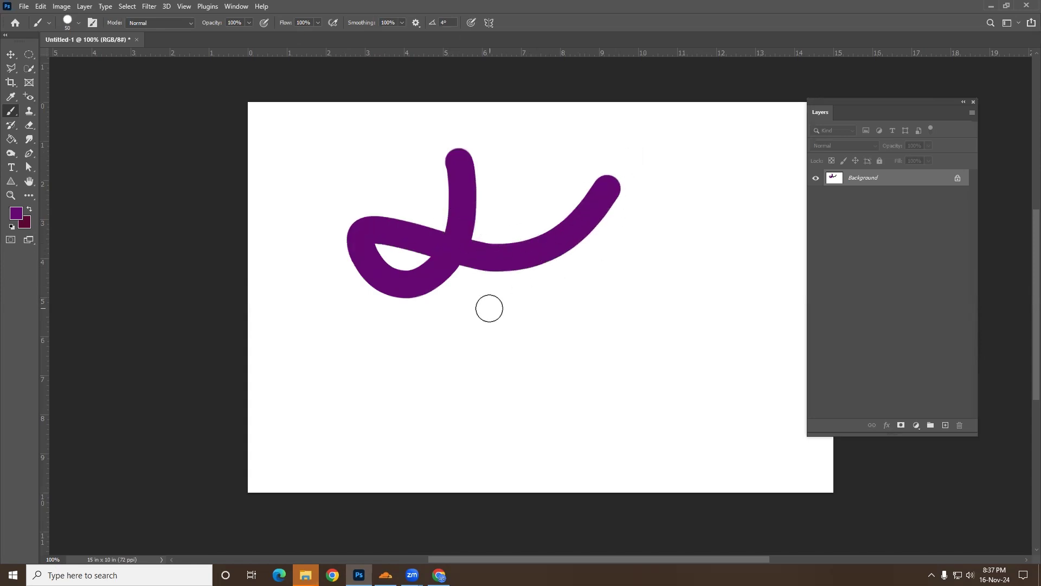
Step: Paint a second loop with smoothing at 0%, then undo both loops
click(402, 22)
drag(350, 42, 347, 39)
mouse_move(536, 325)
mouse_down()
mouse_move(493, 407)
mouse_move(613, 421)
mouse_move(673, 385)
mouse_up()
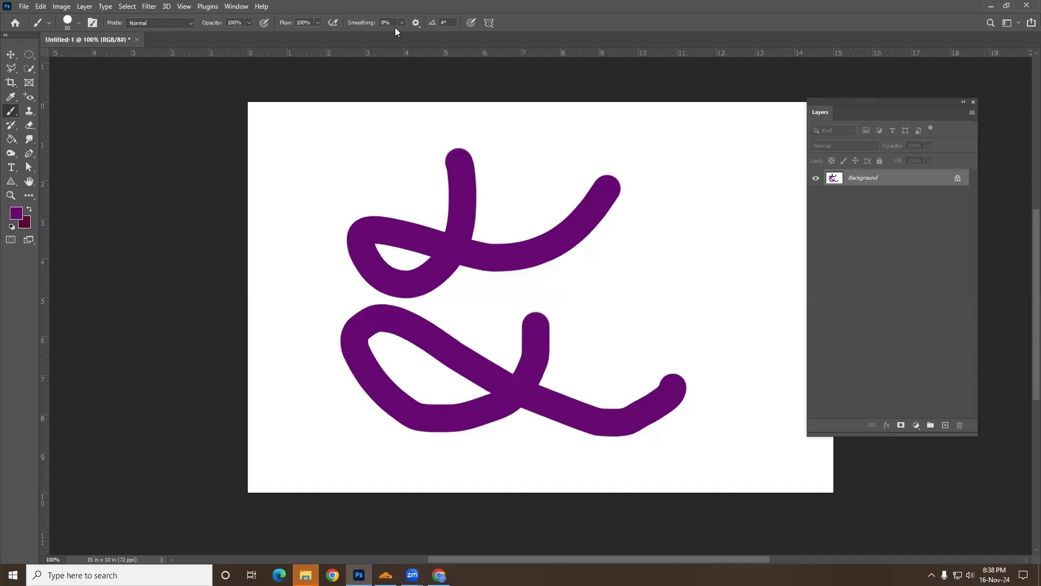
key(ctrl+z)
key(ctrl+z)
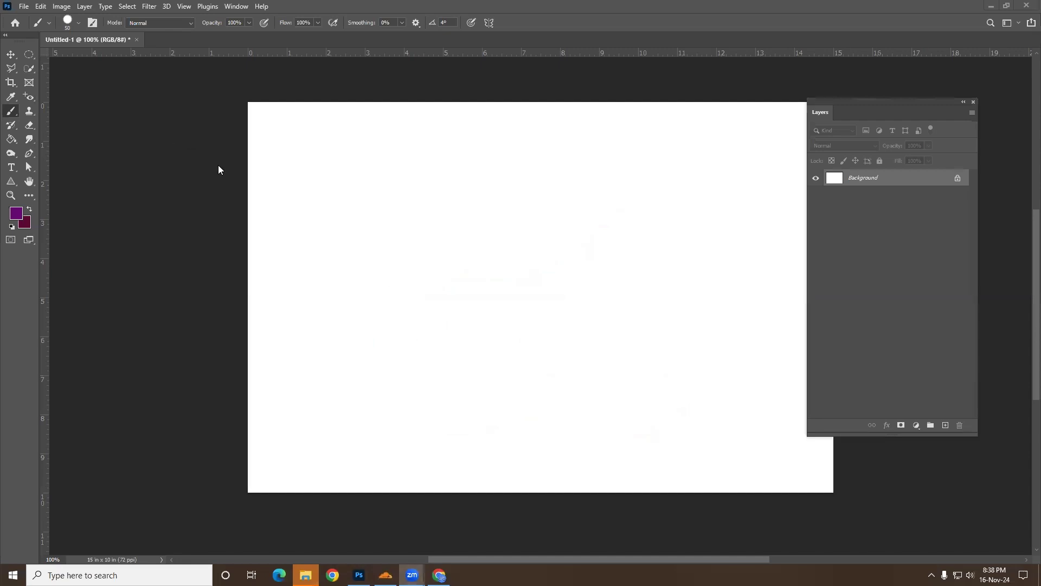
Step: Select the Brush Tool and enlarge it to 90 px
click(11, 115)
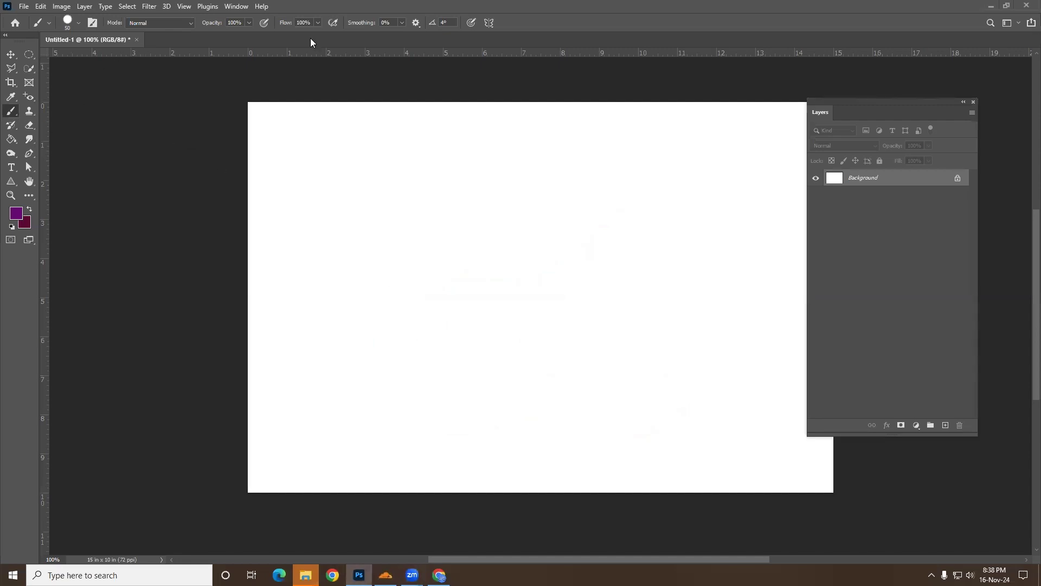
right_click(8, 114)
click(51, 112)
key(bracketright)
key(bracketright)
key(bracketright)
key(bracketright)
Step: Browse the General Brushes folder in the Brush Preset picker
click(80, 22)
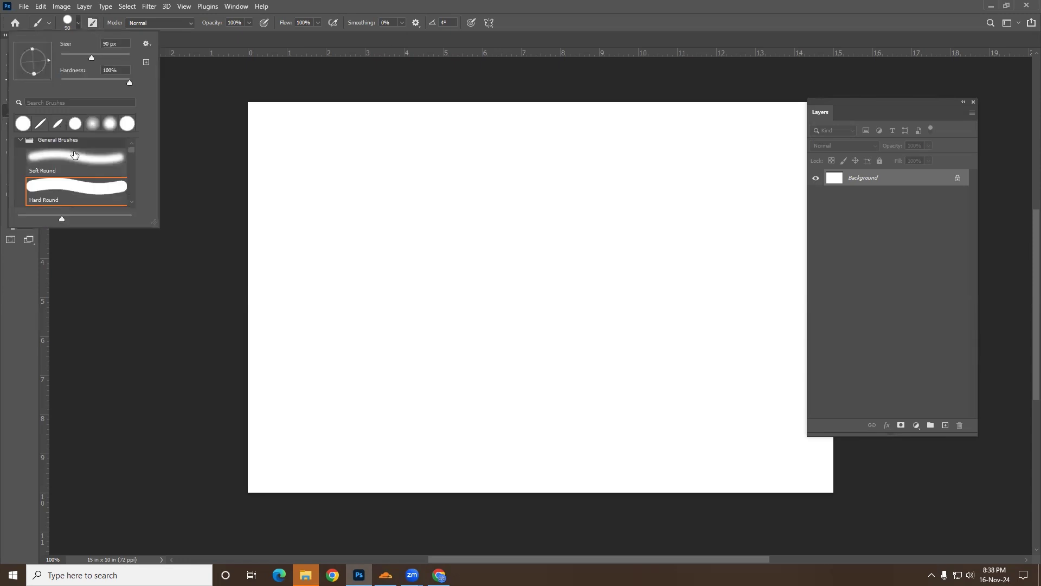
scroll(46, 151, up, 1)
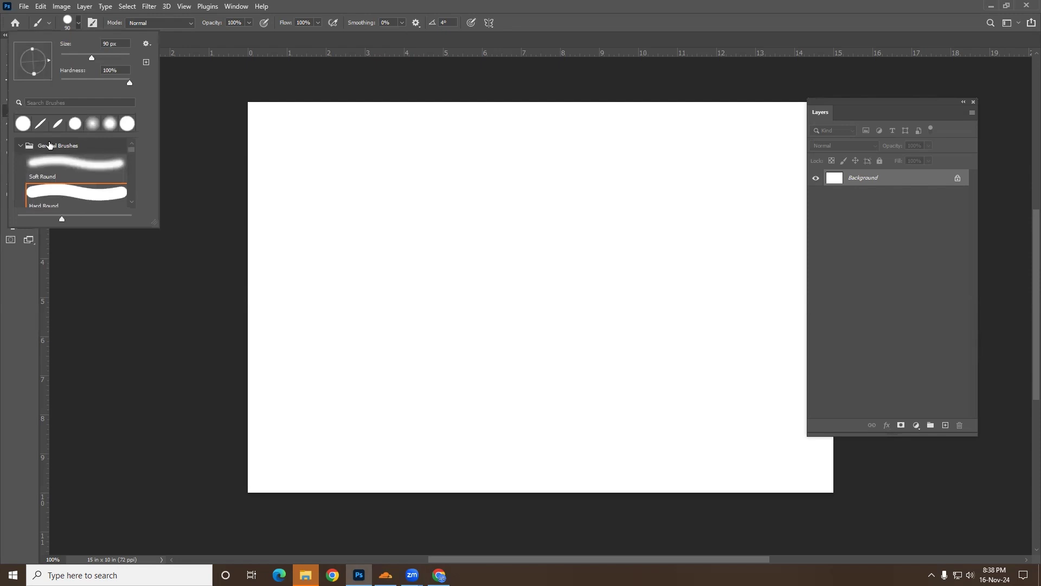
click(21, 146)
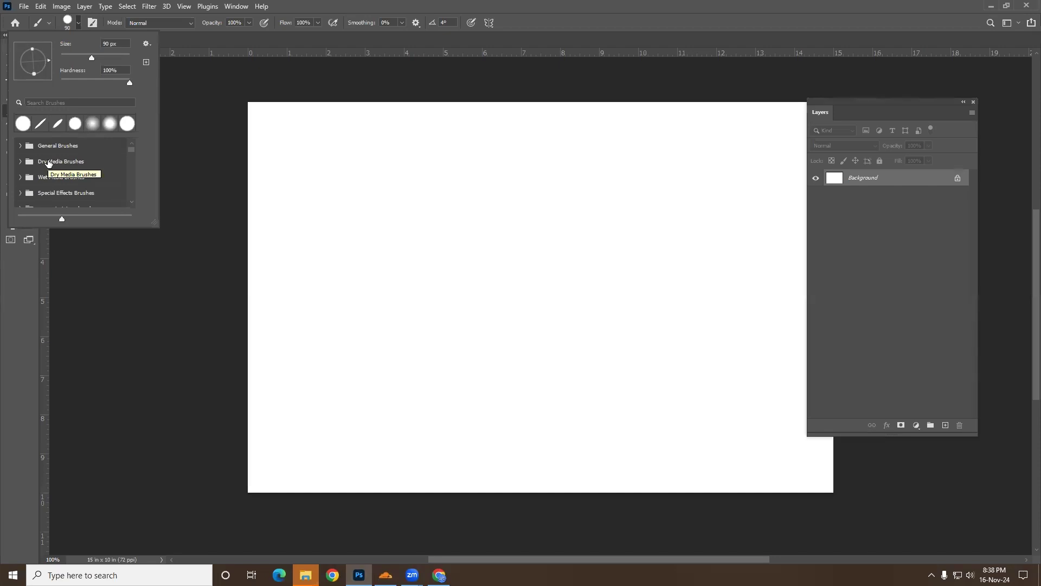
click(21, 147)
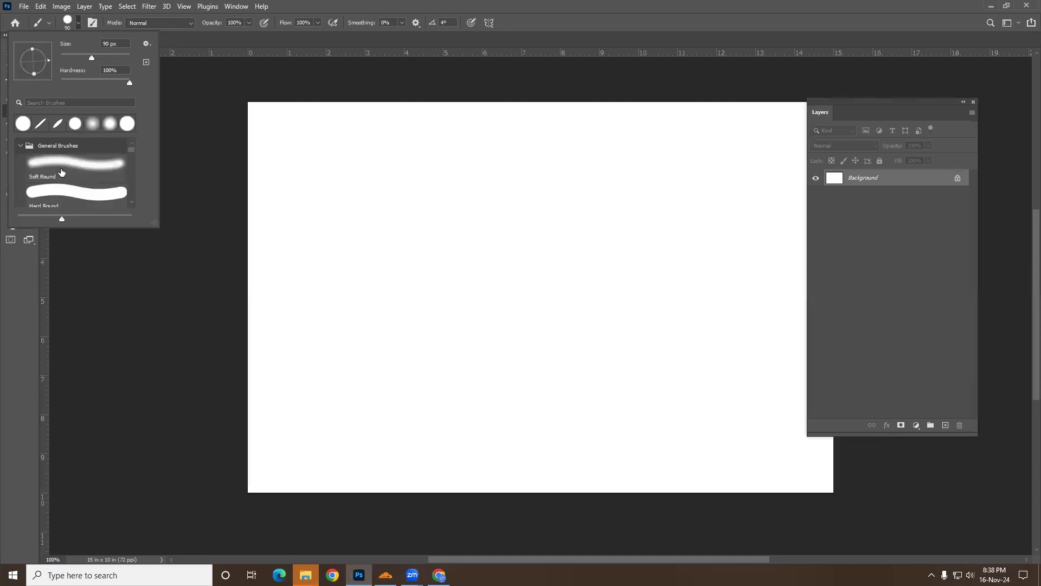
scroll(59, 172, down, 2)
scroll(59, 172, down, 3)
scroll(61, 173, up, 5)
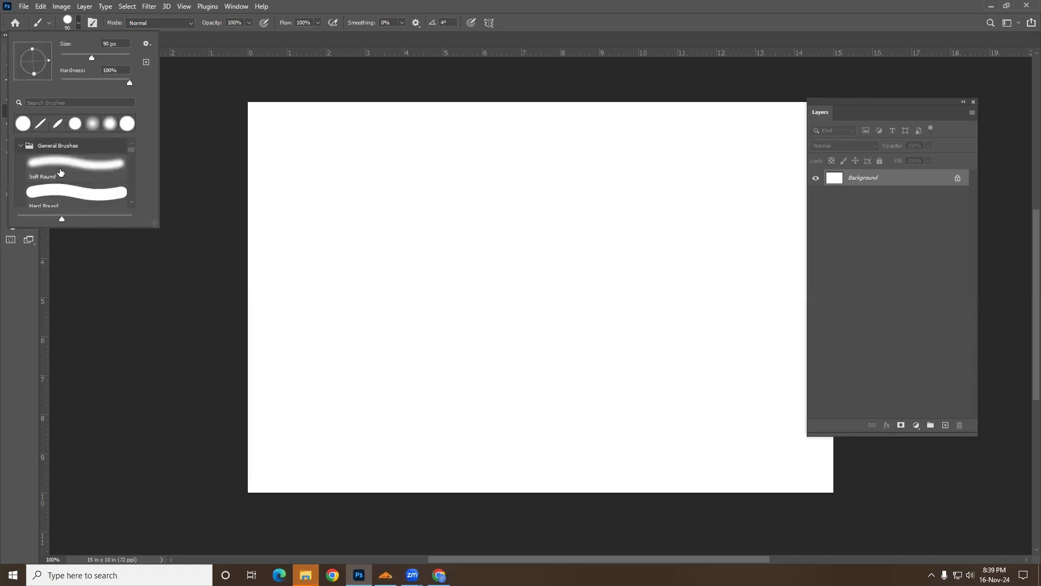
click(20, 147)
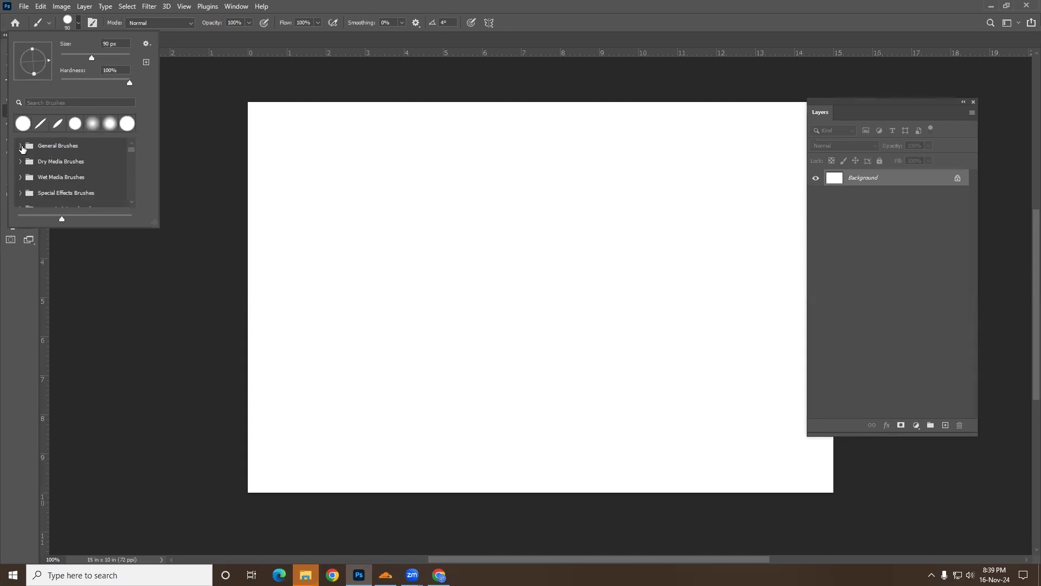
click(20, 146)
click(21, 146)
click(20, 147)
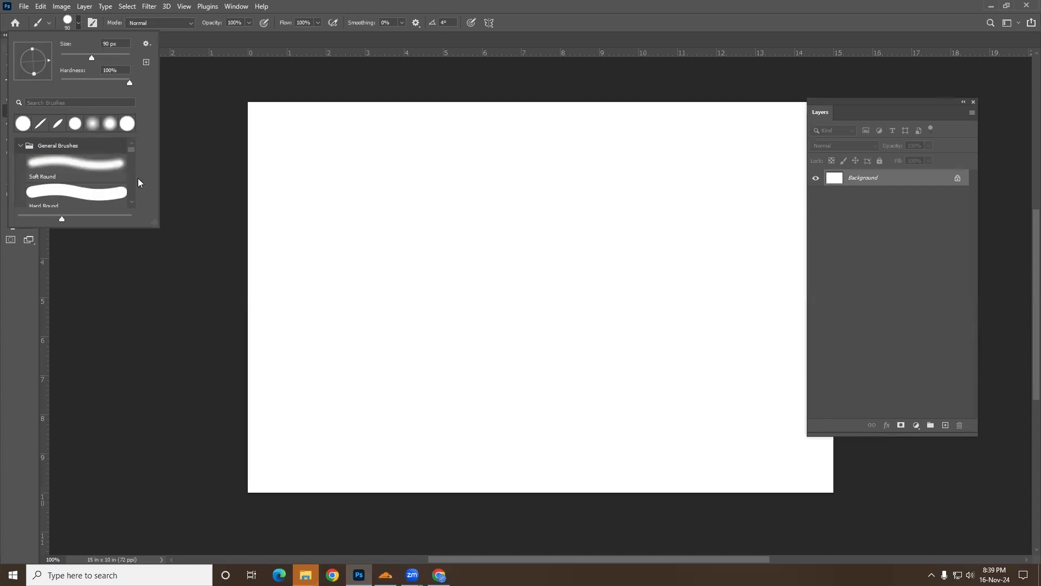
Step: Paint a soft-edged purple stroke with the Soft Round brush
click(89, 167)
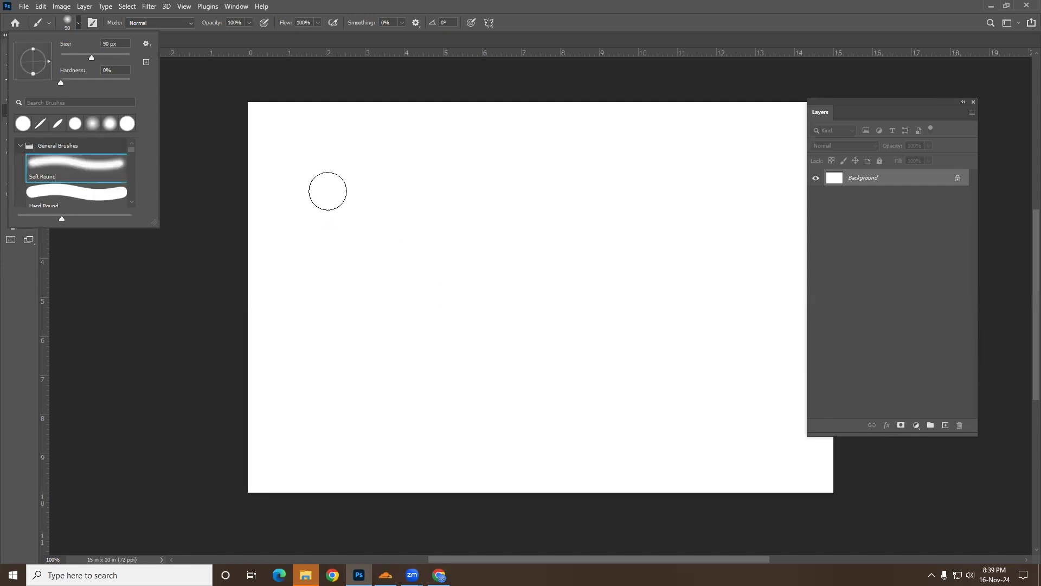
drag(328, 191, 464, 201)
shift+click(679, 182)
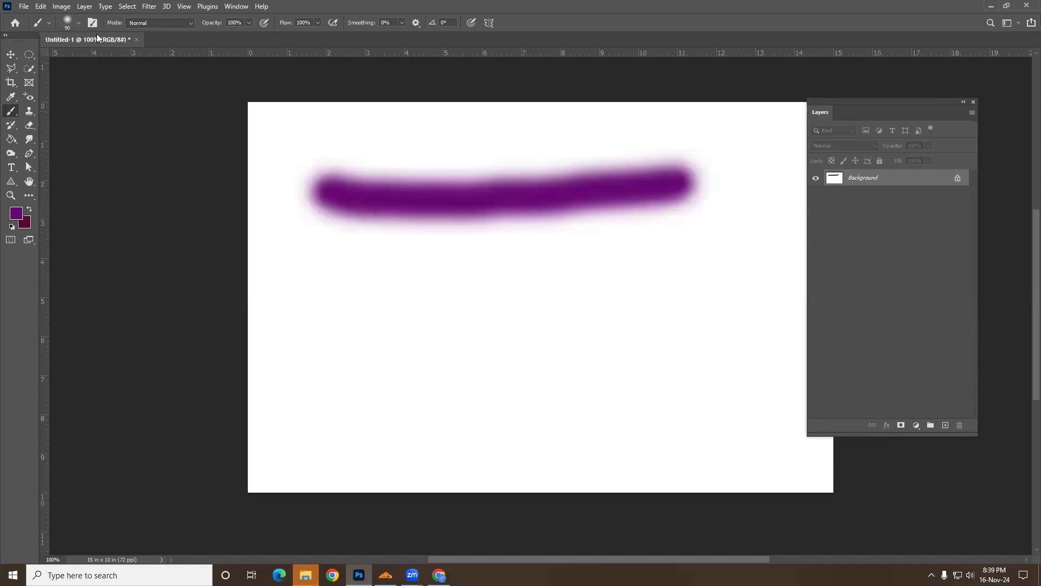
Step: Paint a hard-edged stroke with Hard Round below it, then undo both strokes
click(76, 23)
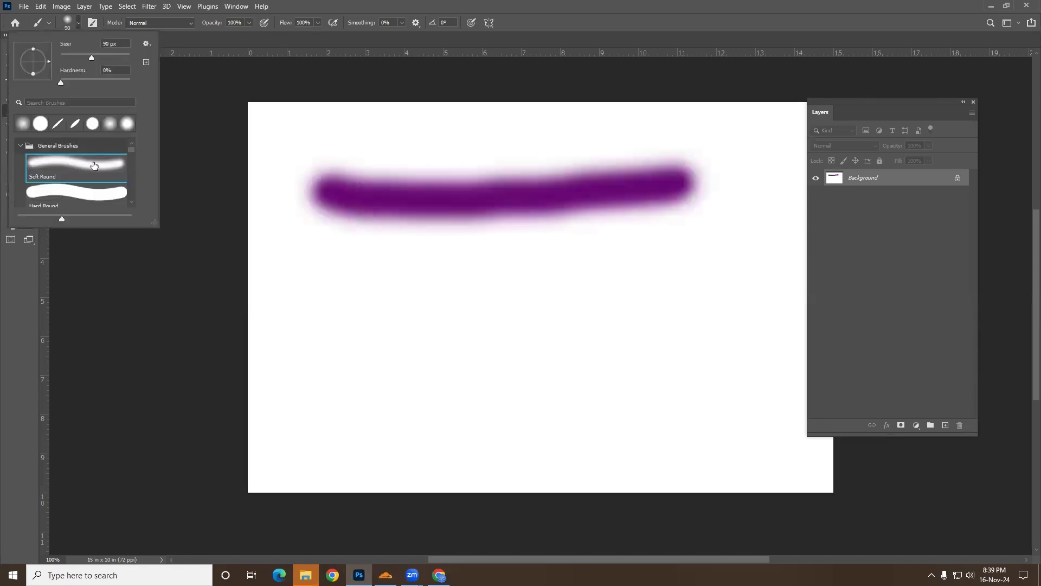
click(71, 196)
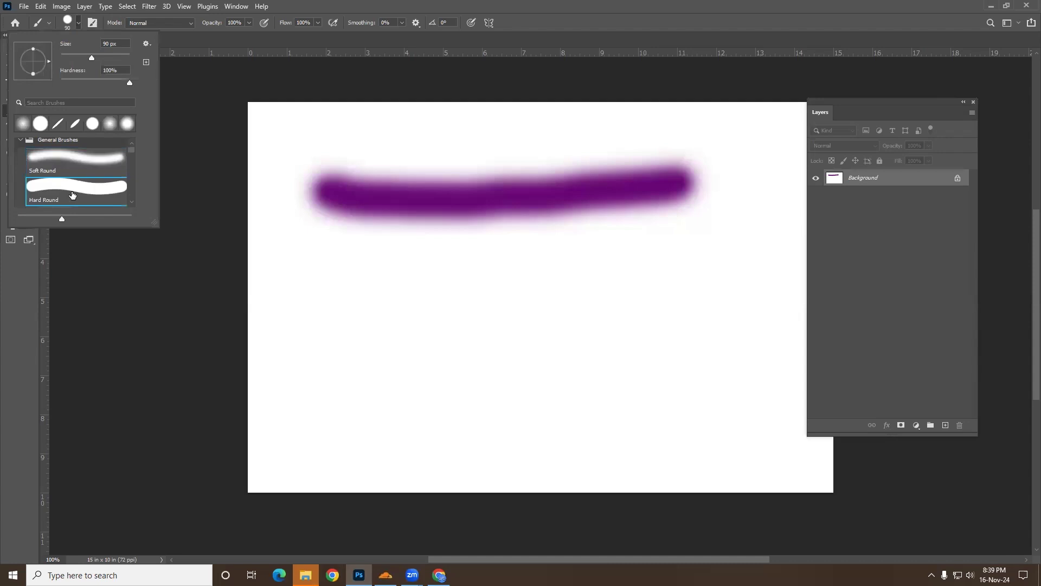
mouse_move(323, 274)
mouse_down()
mouse_move(473, 302)
mouse_move(628, 304)
mouse_move(692, 298)
mouse_up()
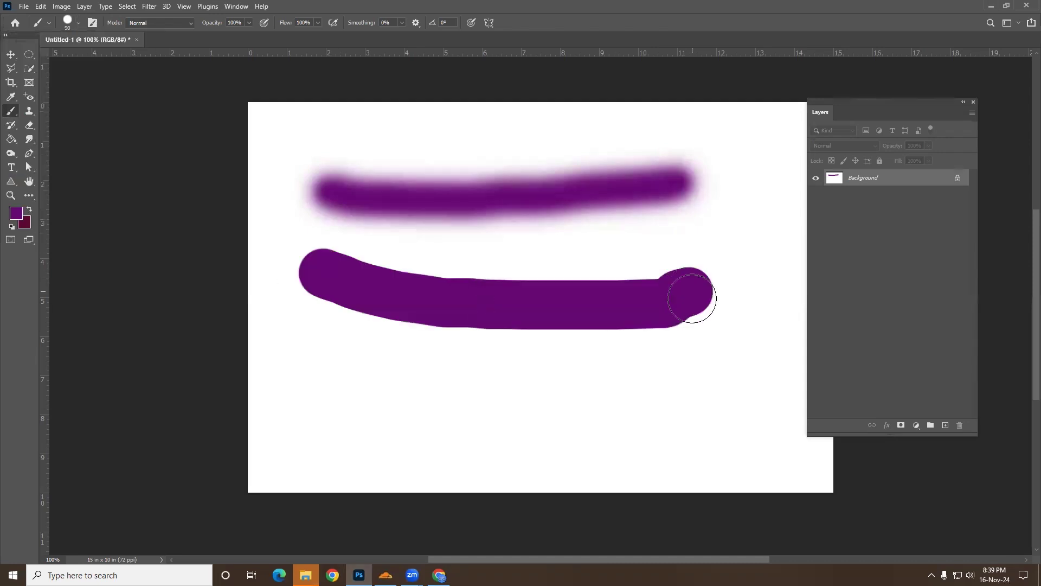
key(ctrl+z)
key(ctrl+z)
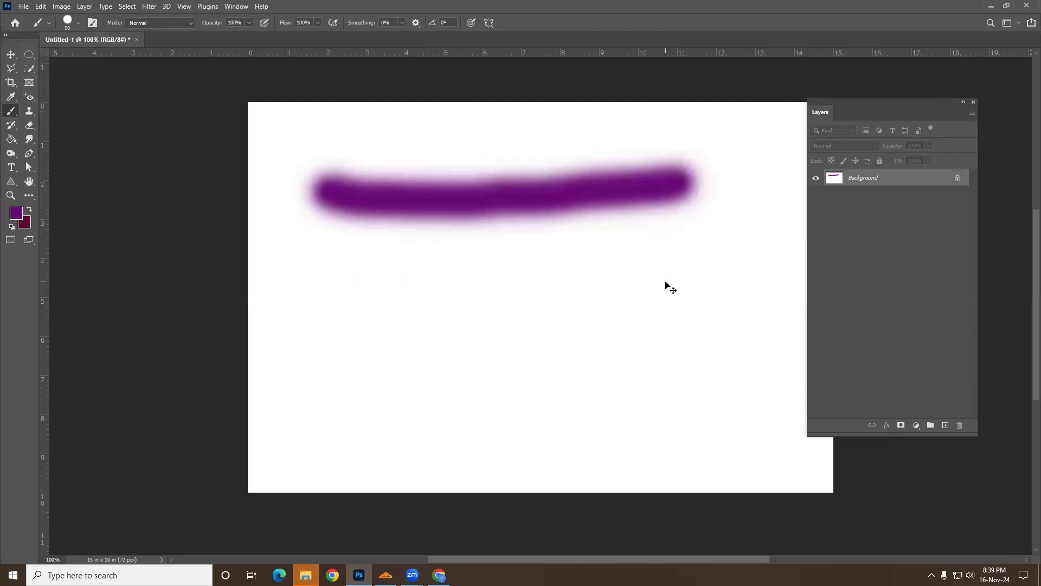
click(77, 24)
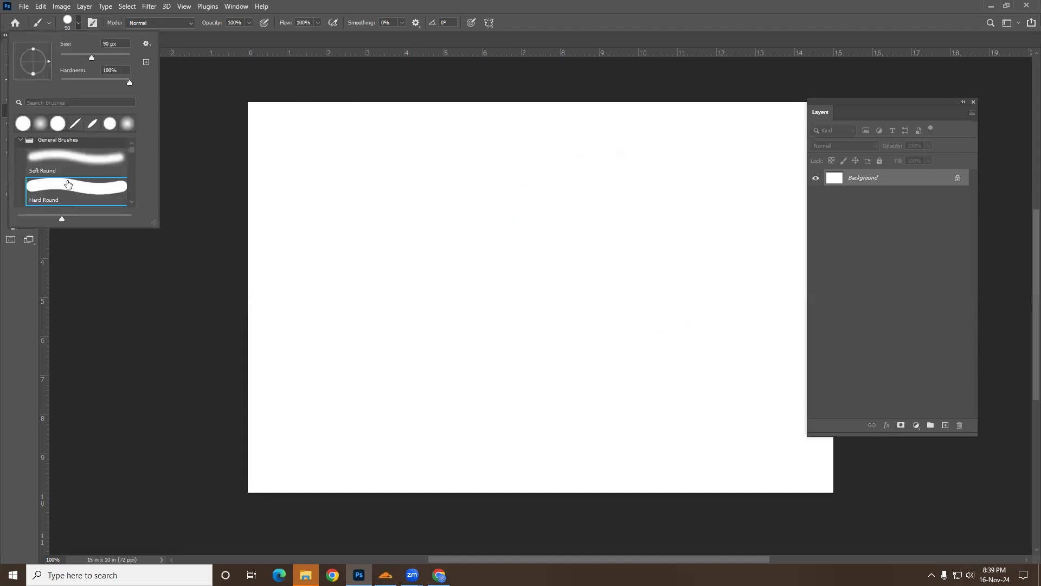
Step: Browse the Grass Photoshop Brushes 1 and birds brush folders in the preset list
click(20, 147)
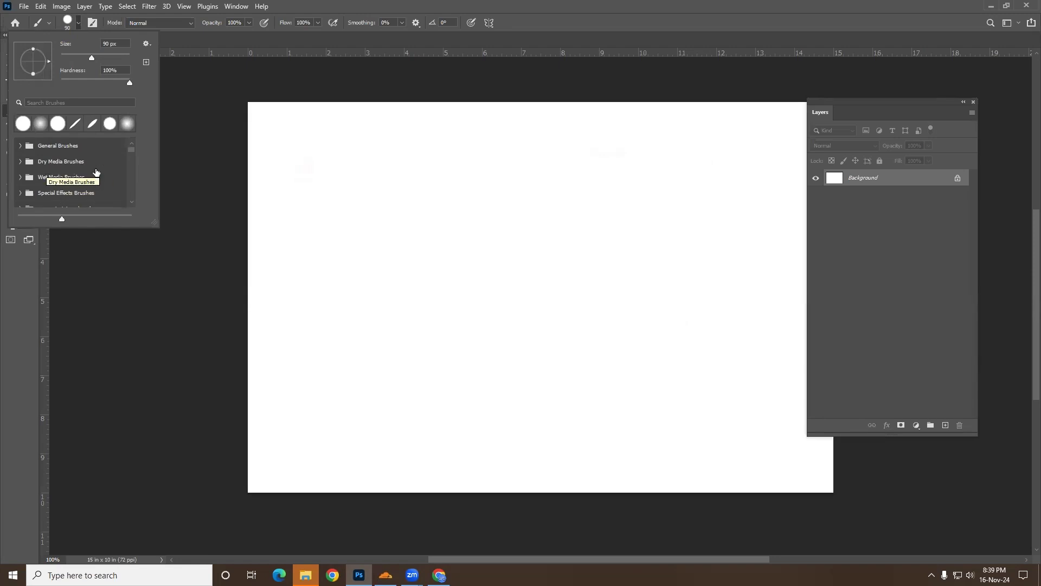
scroll(72, 185, down, 1)
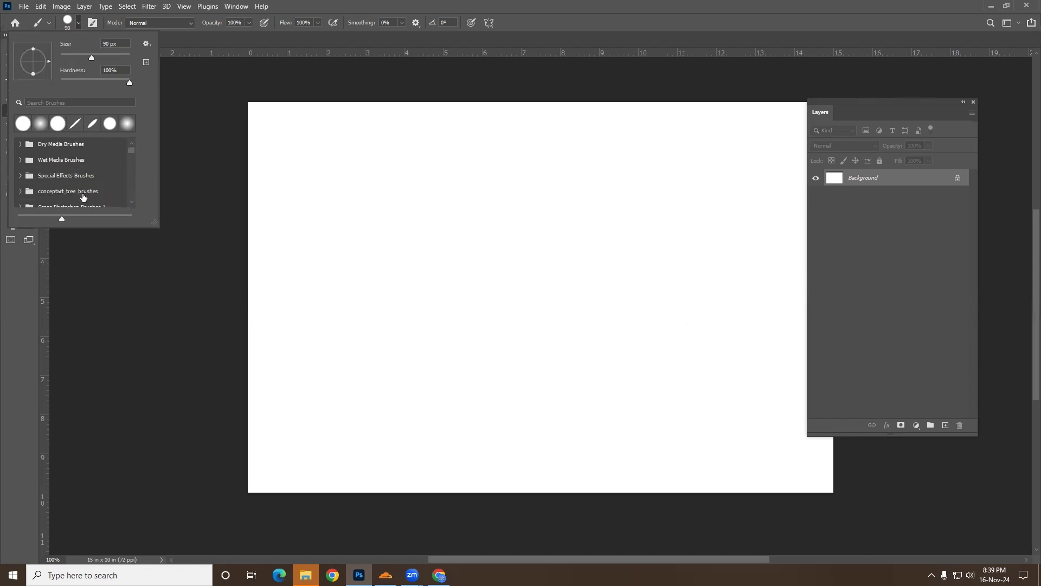
scroll(83, 197, down, 1)
click(49, 187)
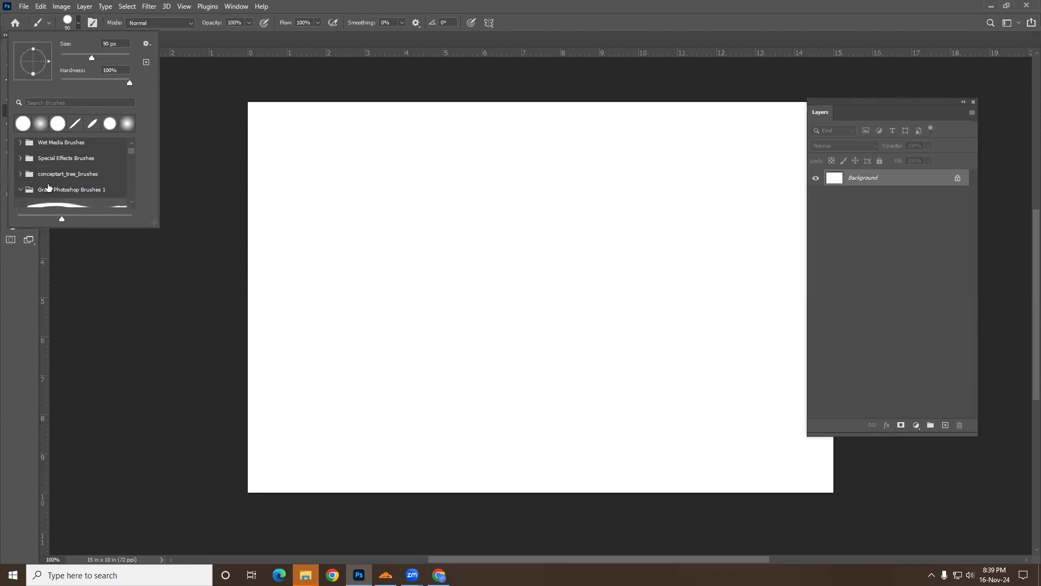
scroll(44, 173, down, 3)
scroll(40, 167, down, 3)
click(22, 178)
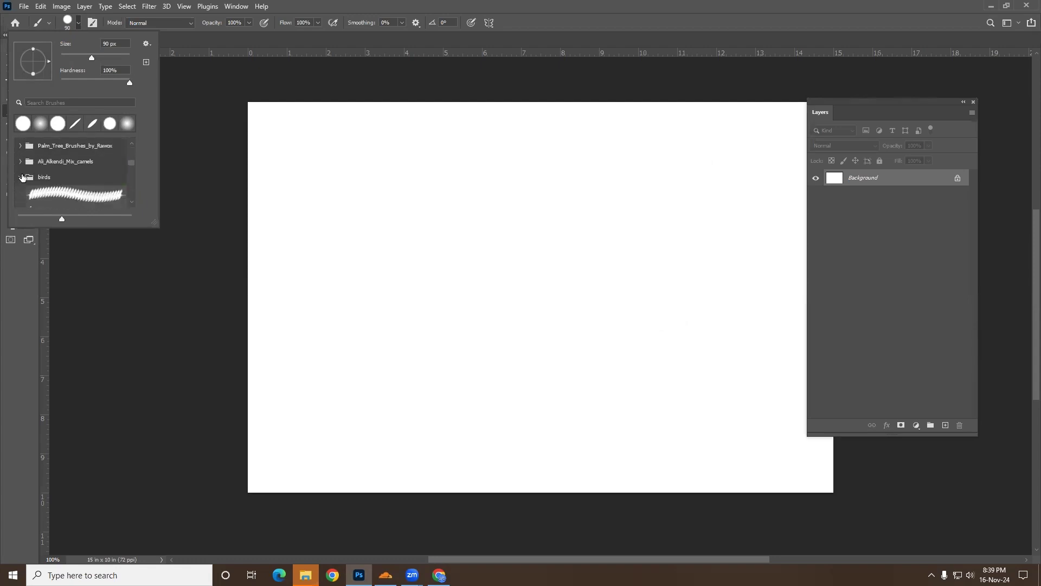
click(21, 178)
scroll(59, 179, down, 6)
scroll(73, 180, up, 3)
scroll(77, 176, up, 3)
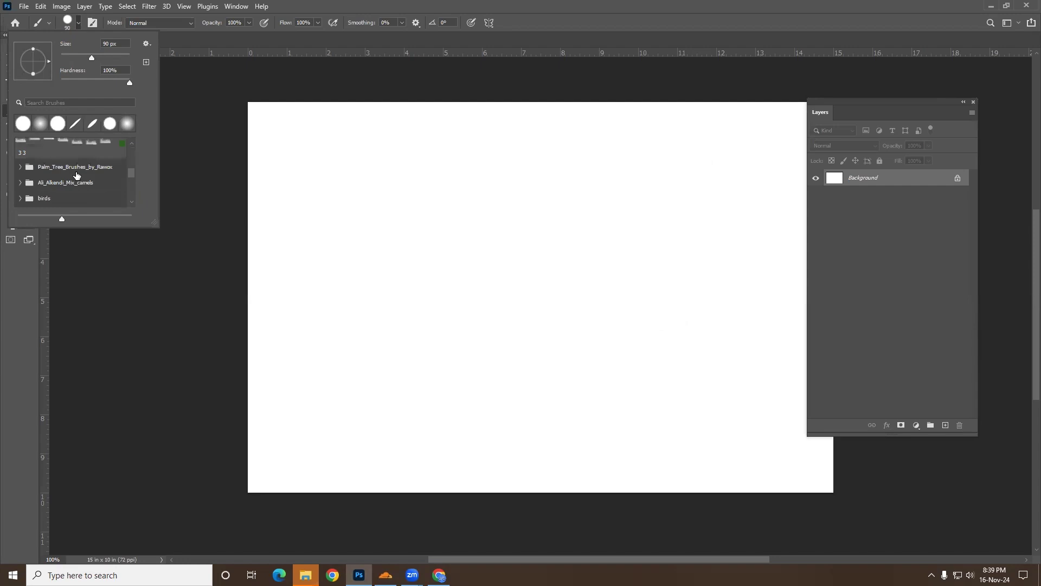
scroll(76, 176, up, 6)
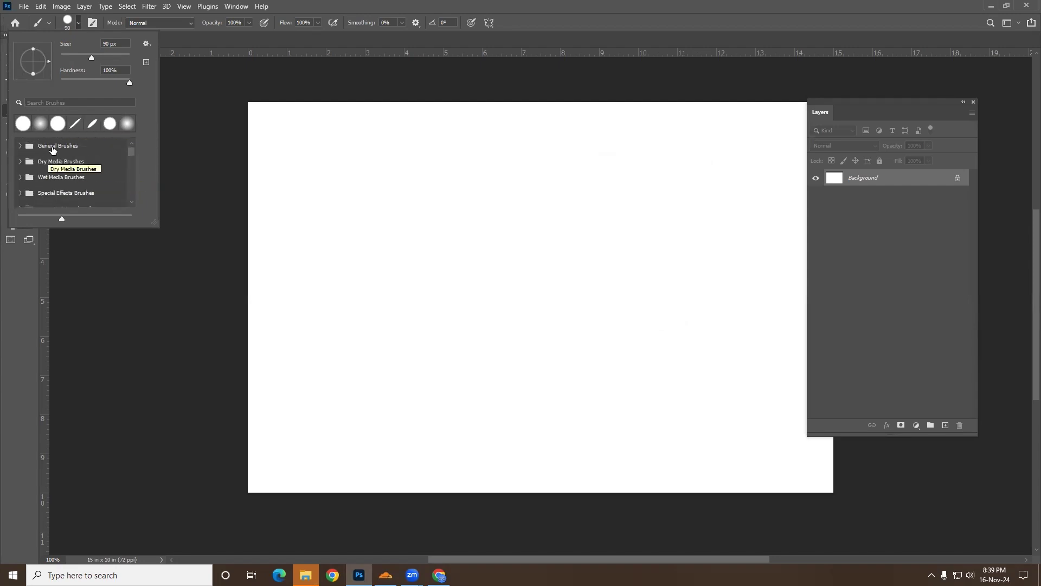
Step: Reselect Hard Round, then expand the conceptart_tree_brushes folder to show Tree Brush 1
click(20, 146)
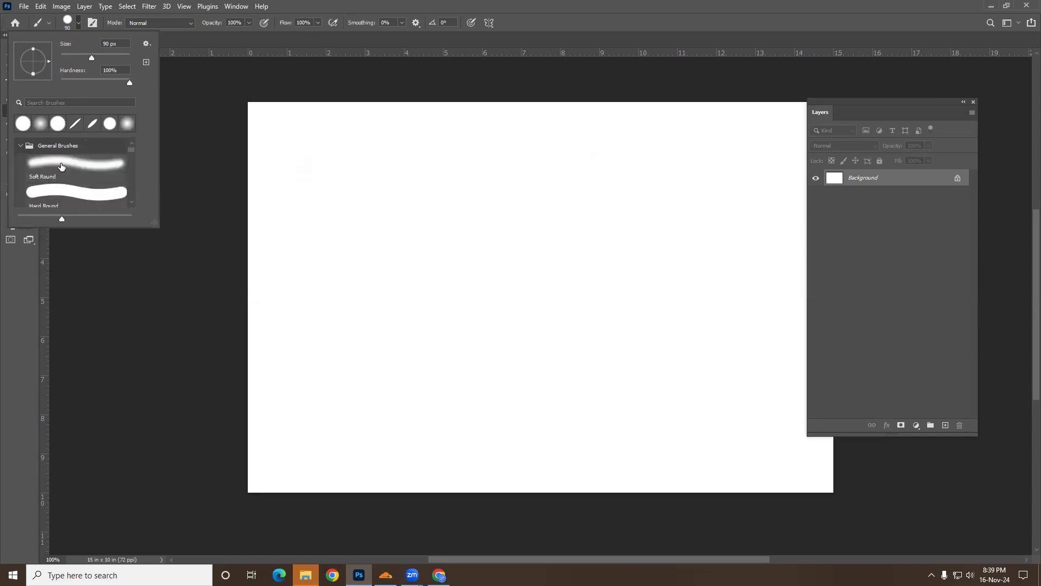
click(93, 189)
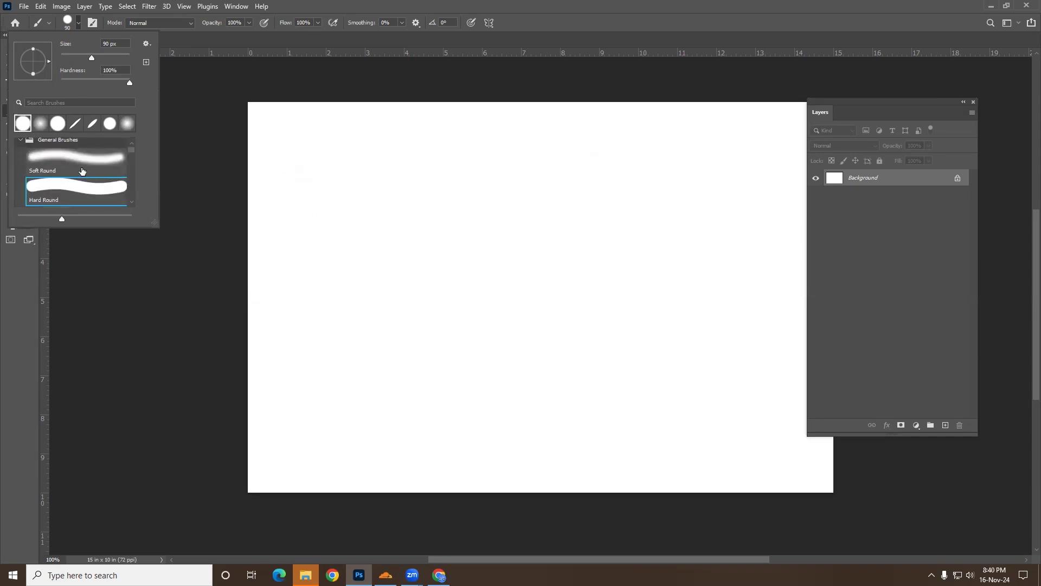
scroll(76, 169, up, 1)
click(21, 144)
scroll(60, 173, down, 1)
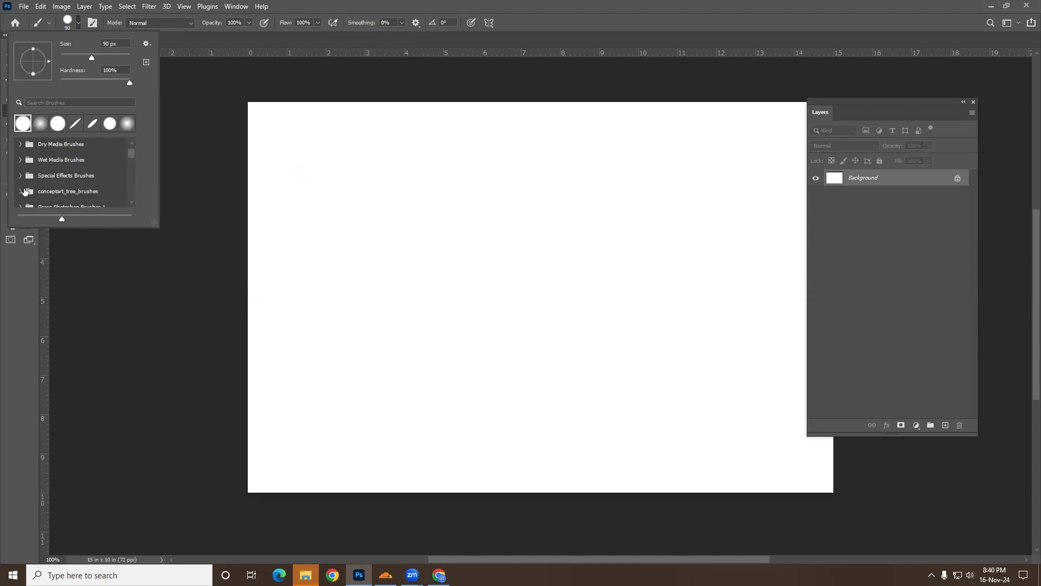
scroll(60, 193, down, 1)
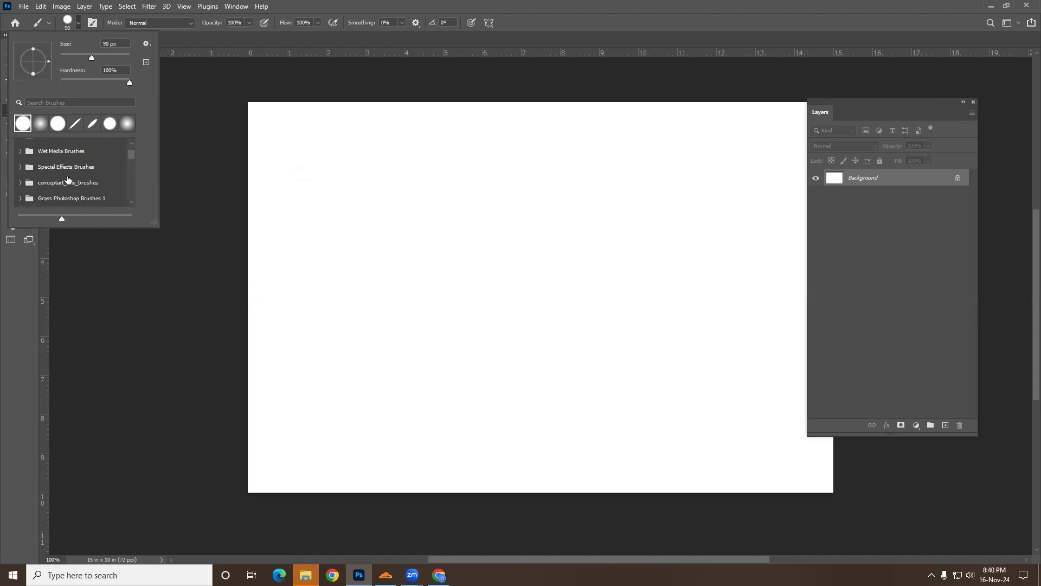
scroll(67, 179, down, 1)
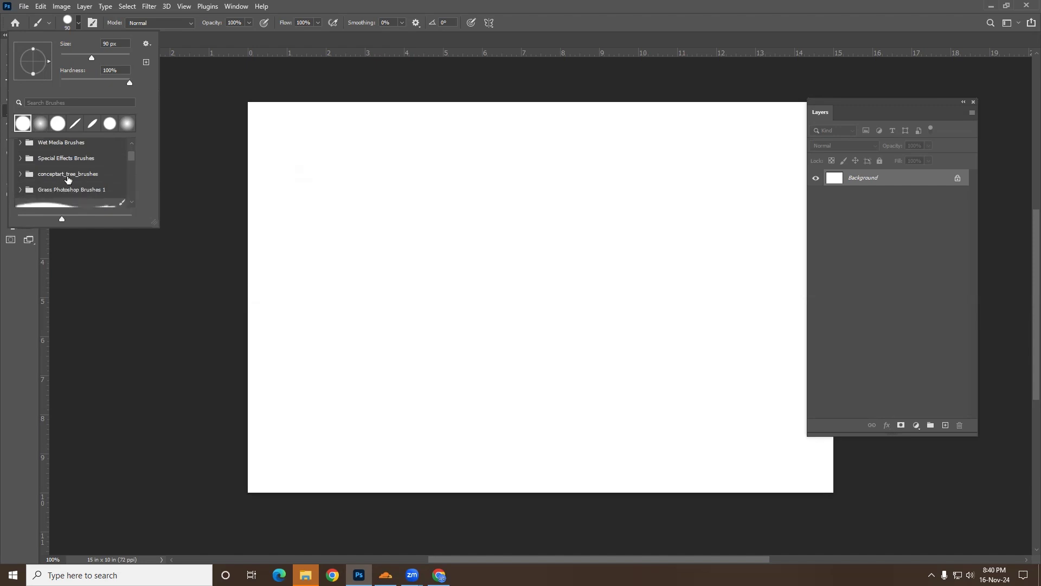
click(21, 174)
scroll(58, 180, down, 1)
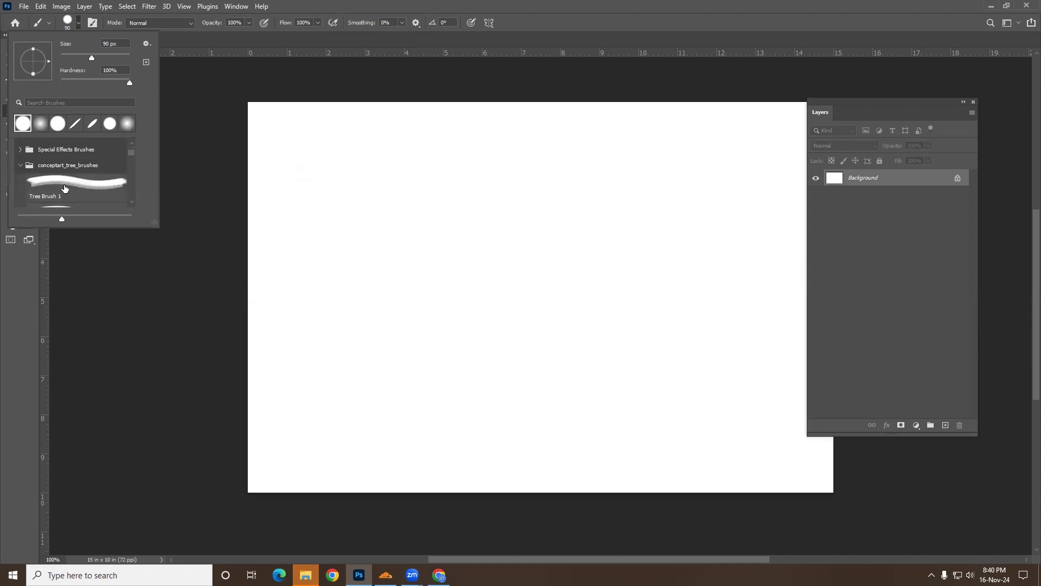
Step: Try out Tree Brushes 1 through 5 from the conceptart_tree_brushes set
scroll(65, 187, down, 1)
scroll(59, 200, down, 1)
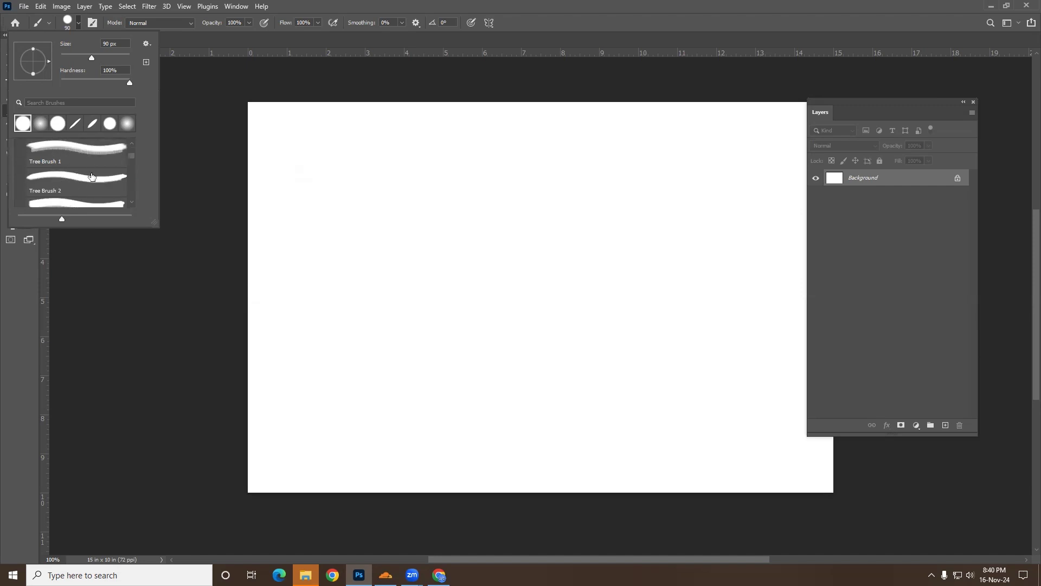
scroll(81, 175, up, 1)
click(64, 162)
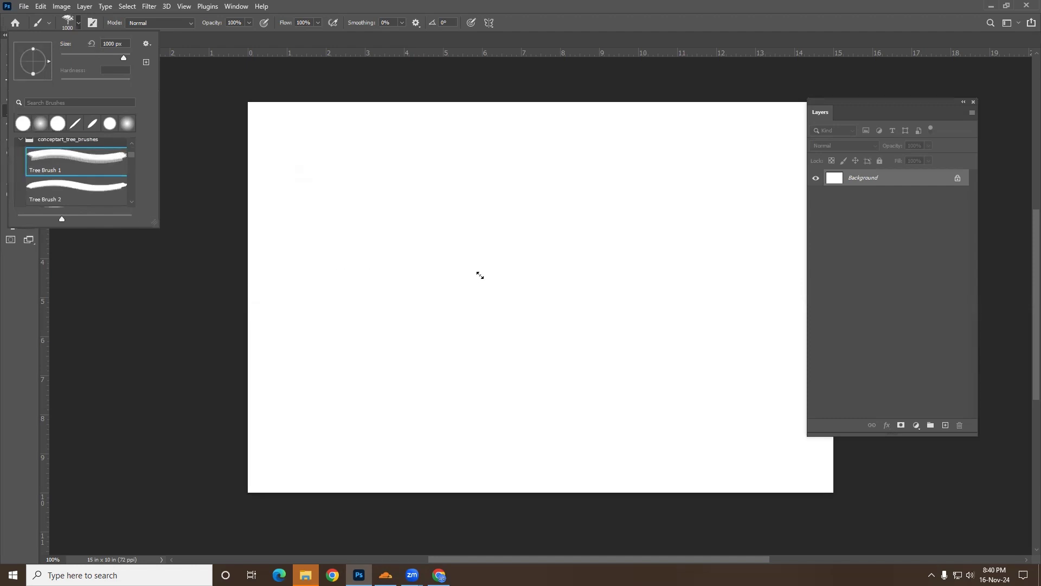
click(75, 194)
scroll(116, 174, down, 1)
click(90, 191)
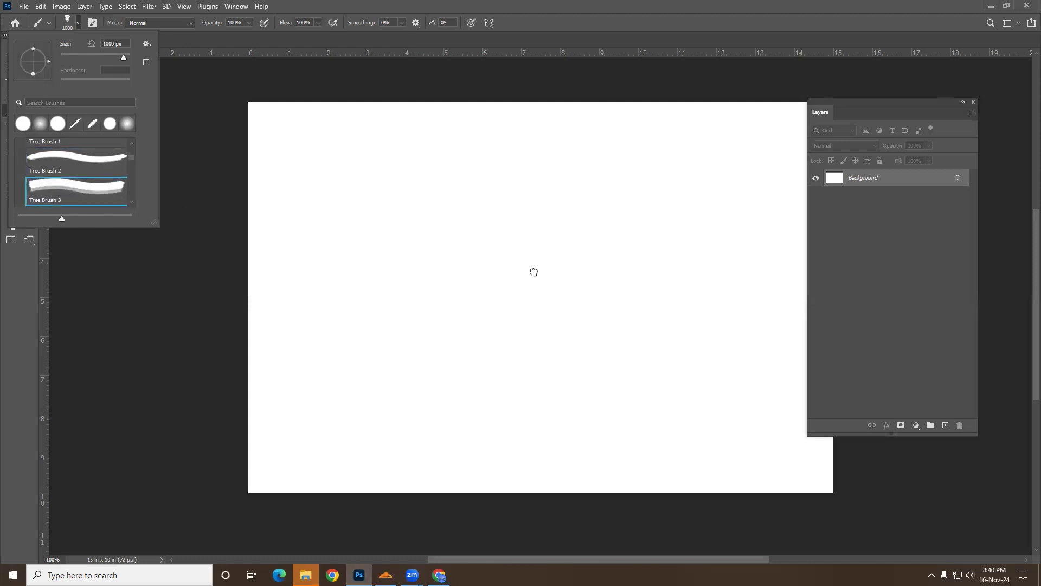
scroll(60, 187, down, 1)
click(69, 186)
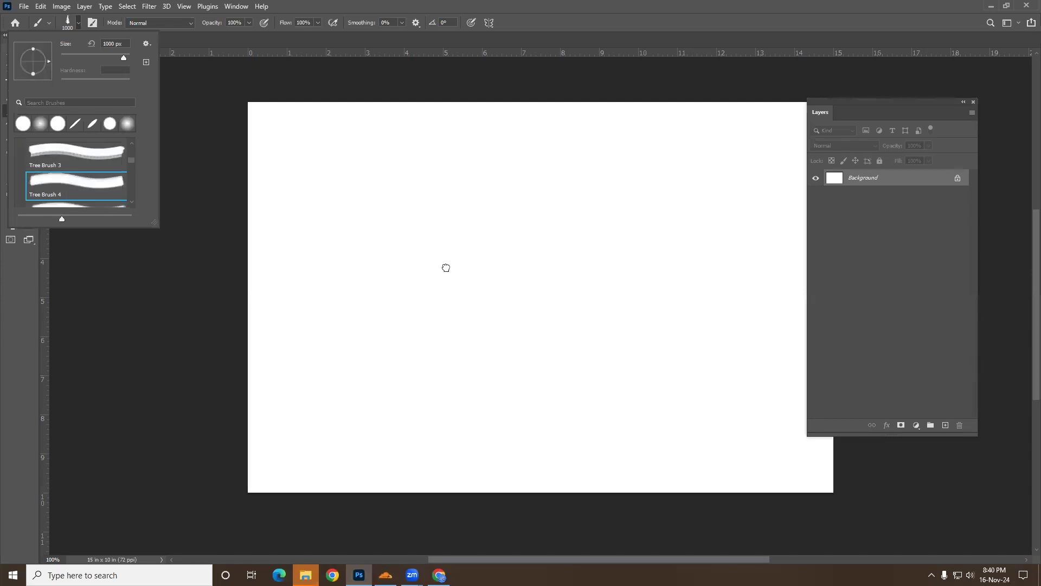
scroll(69, 159, down, 1)
click(86, 185)
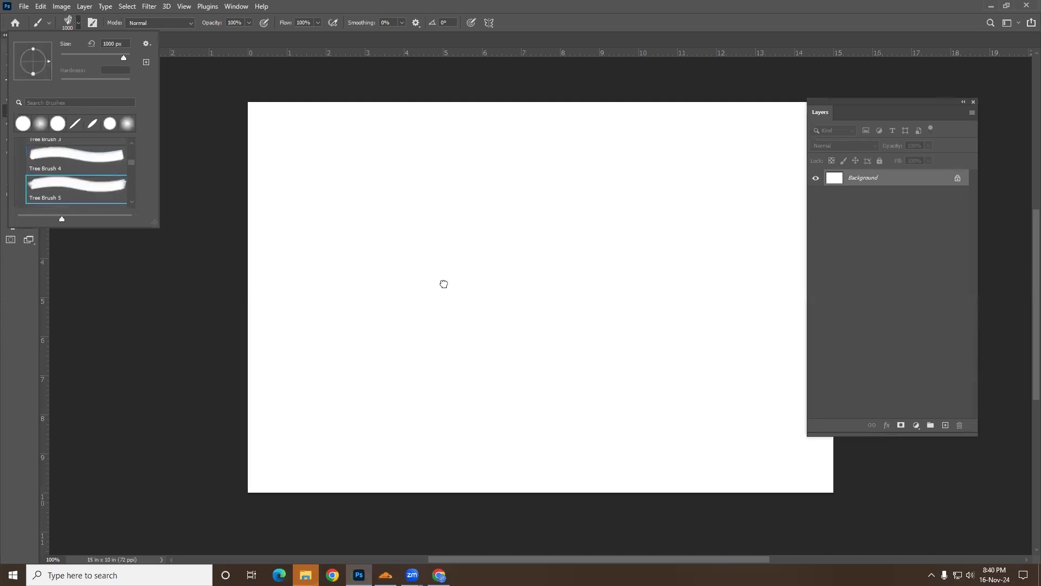
Step: Choose Tree Brush 1 at 322 px and add an empty Layer 1 above Background
scroll(97, 182, up, 5)
click(62, 169)
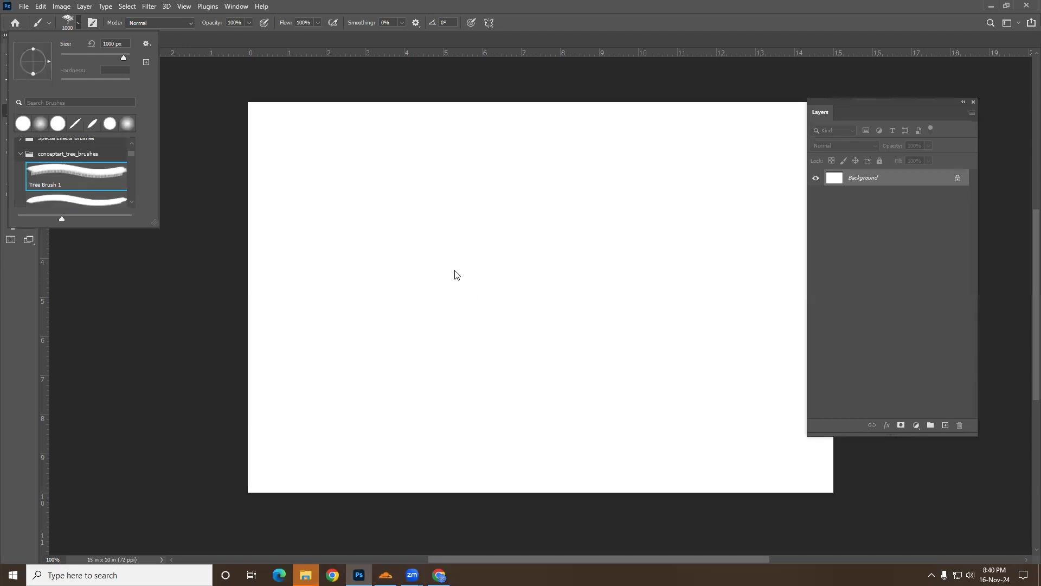
click(116, 59)
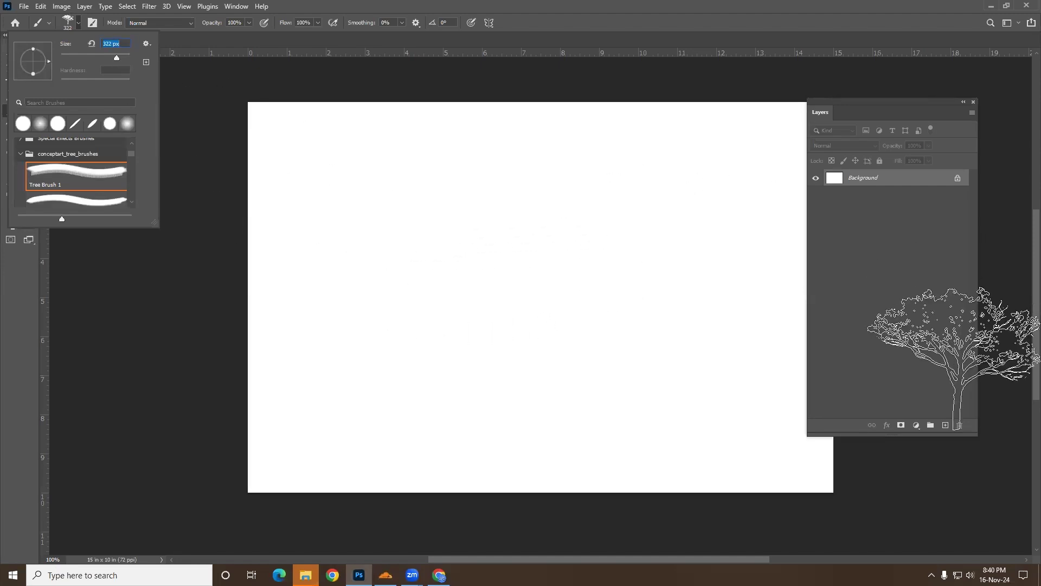
click(945, 424)
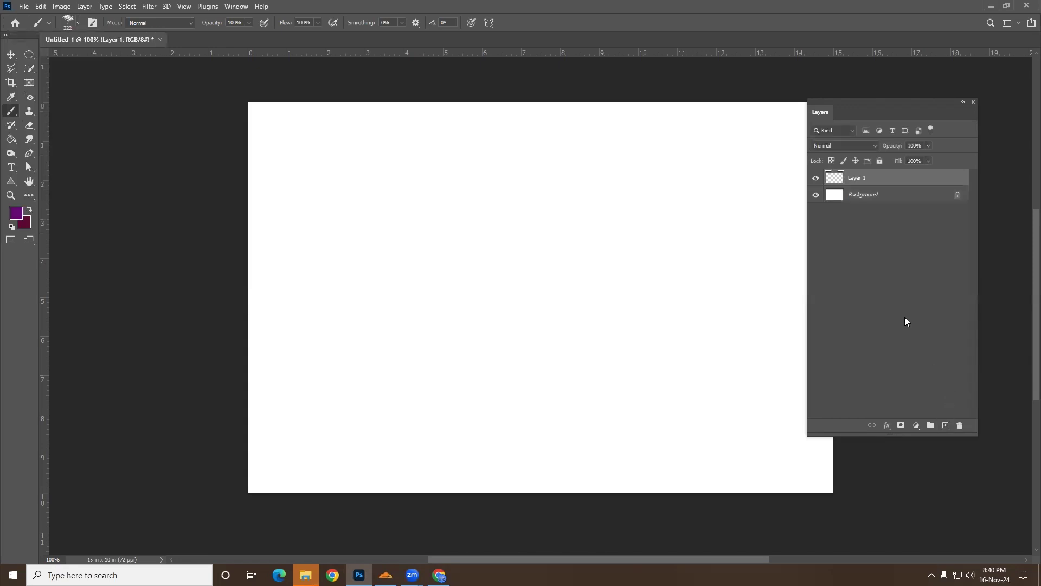
Step: Stamp a 700 px purple tree on Layer 1 and shift it toward the left edge
click(78, 23)
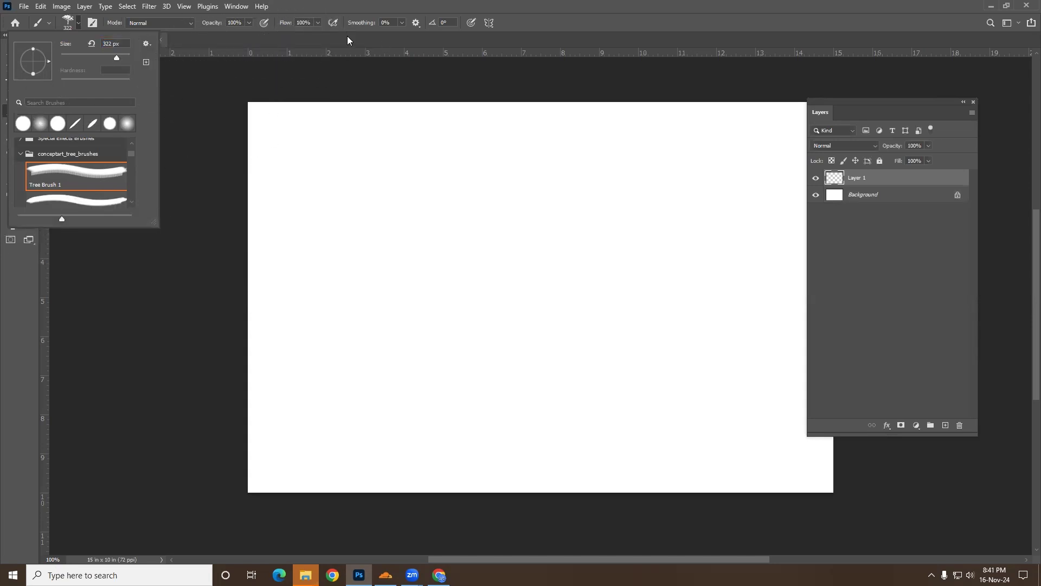
click(331, 35)
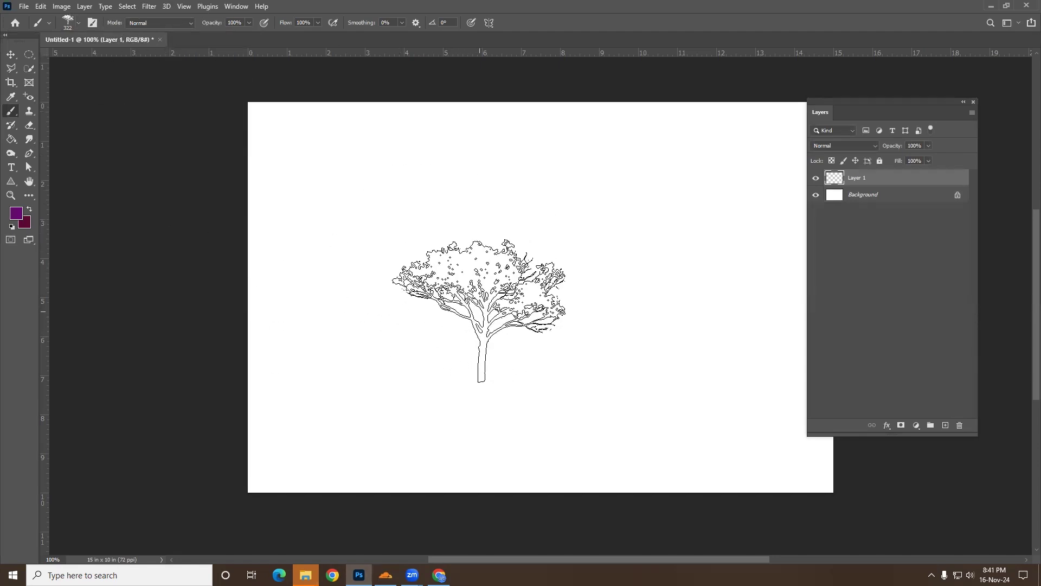
key(bracketright)
key(bracketright)
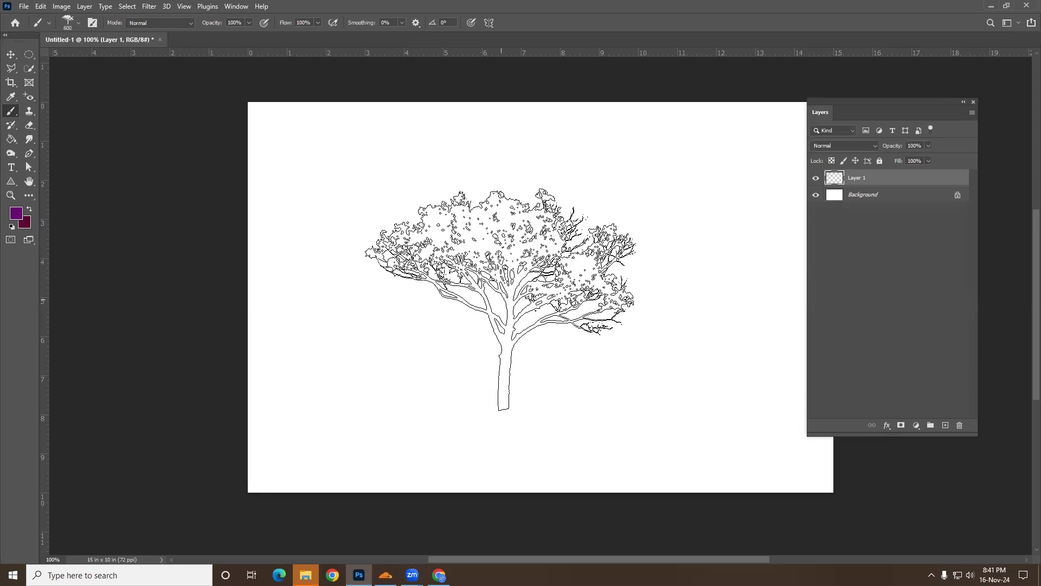
key(bracketright)
key(bracketright)
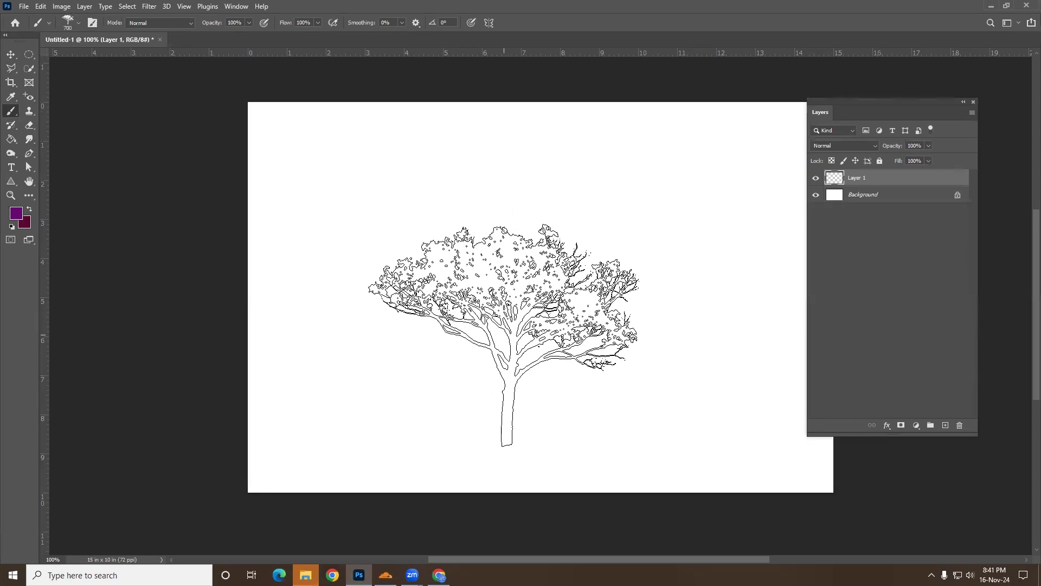
click(502, 340)
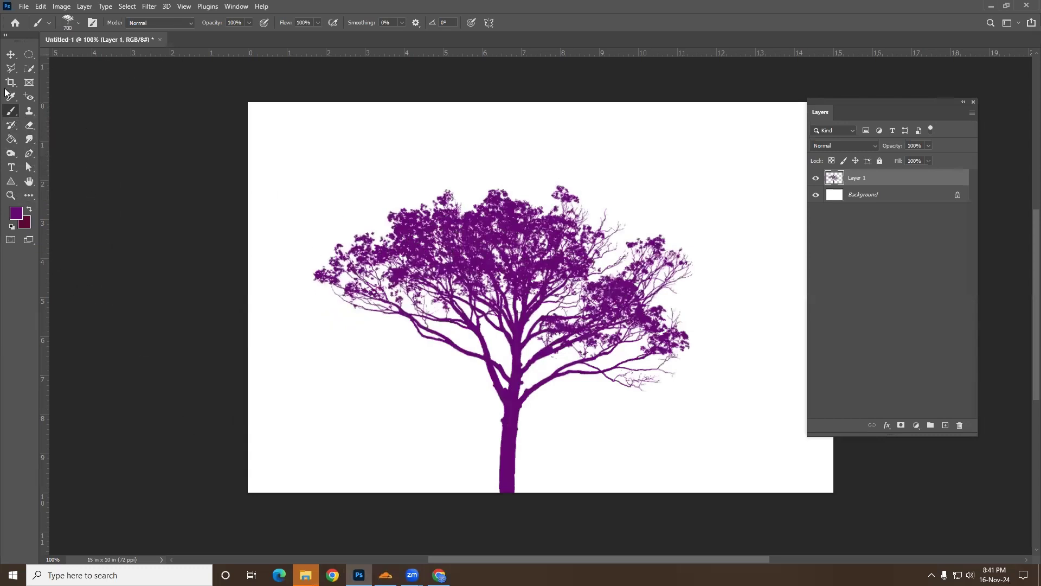
key(v)
drag(483, 366, 368, 440)
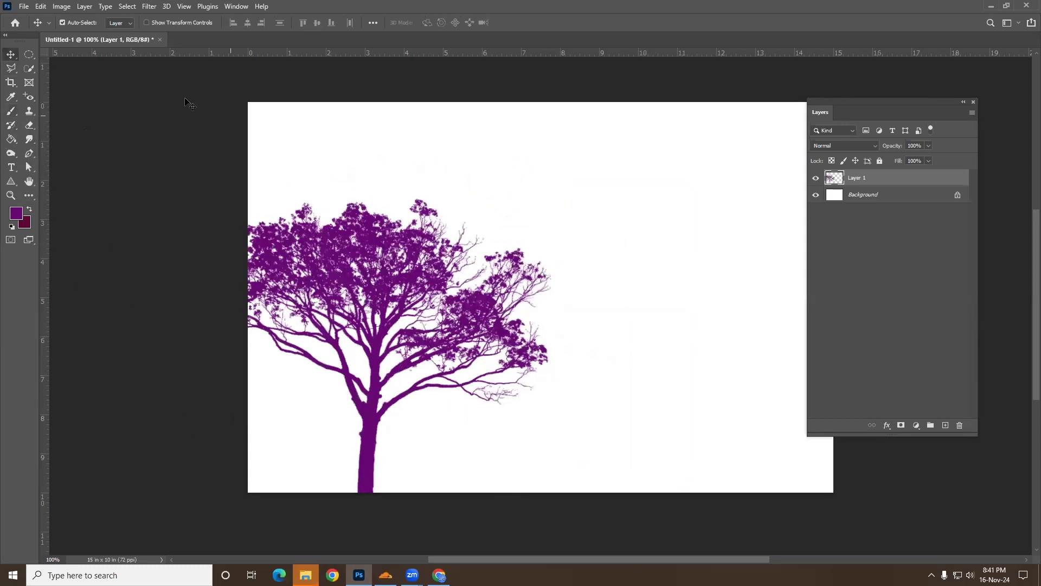
Step: Switch back to the brush and select Tree Brush 2 at size 175
click(11, 111)
click(78, 24)
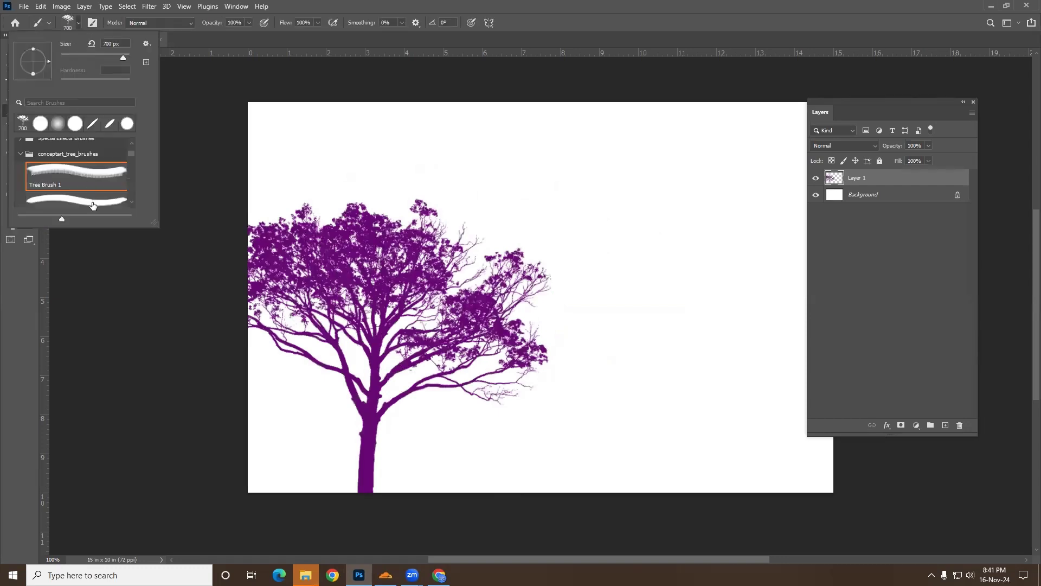
scroll(89, 195, down, 1)
click(93, 193)
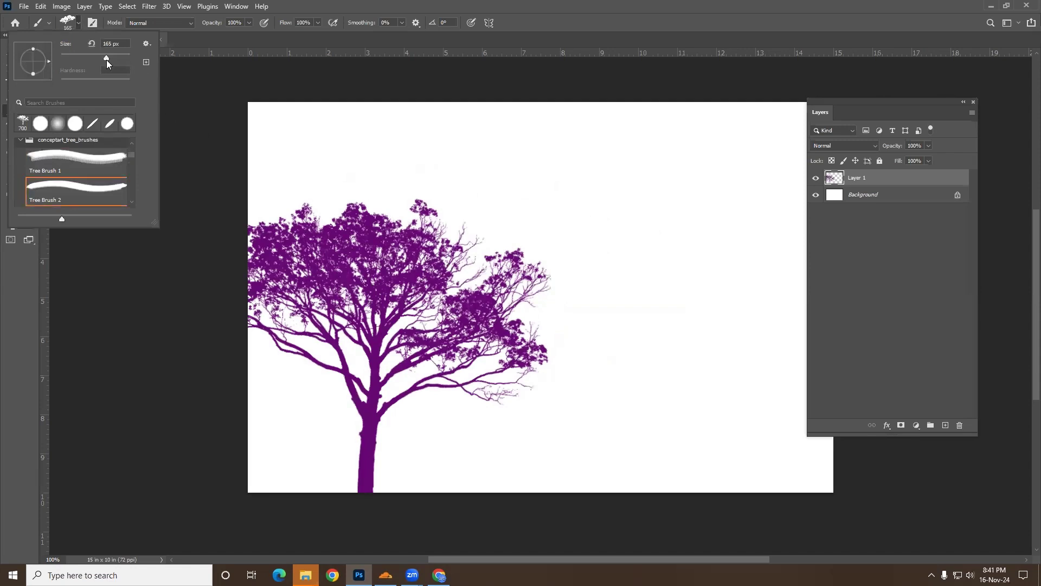
text(175)
key(Return)
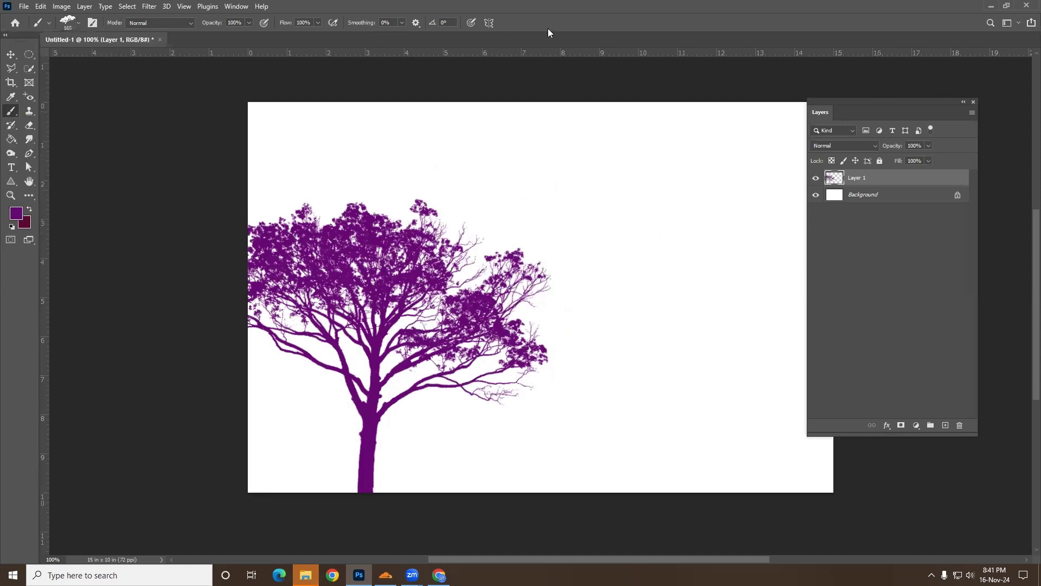
Step: Stamp an 800 px purple tree at the lower right, then raise both trees slightly
key(bracketright)
key(bracketright)
key(bracketright)
key(bracketright)
key(bracketright)
key(bracketright)
key(bracketright)
key(bracketright)
key(bracketright)
scroll(692, 390, right, 5)
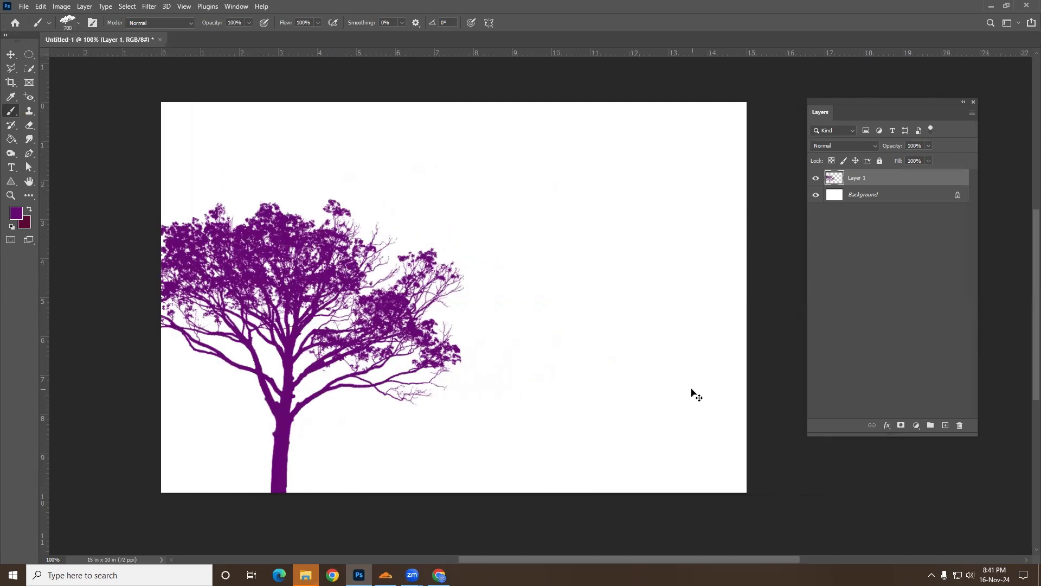
key(bracketright)
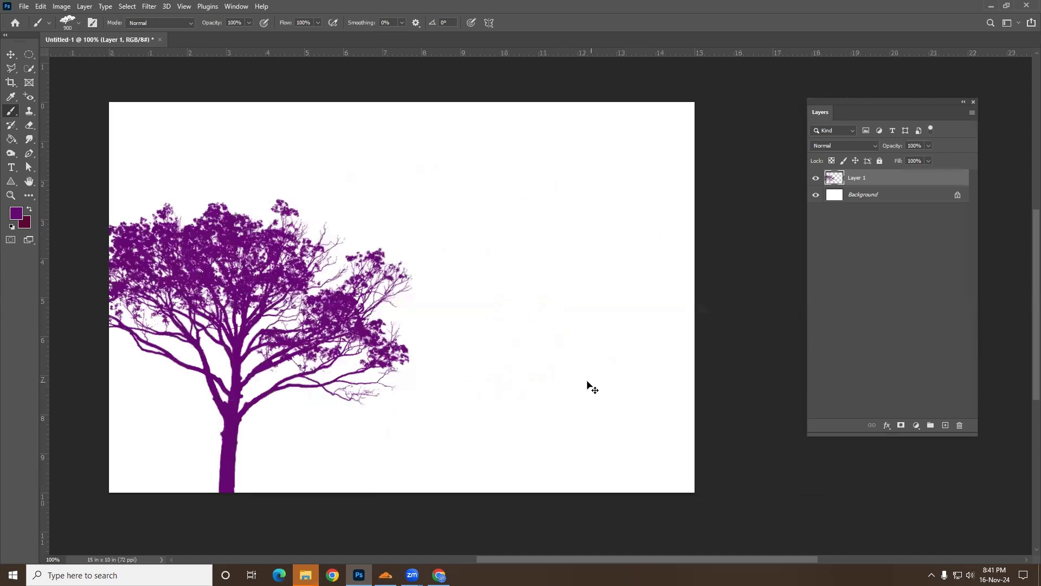
click(590, 387)
click(11, 55)
drag(573, 325, 569, 271)
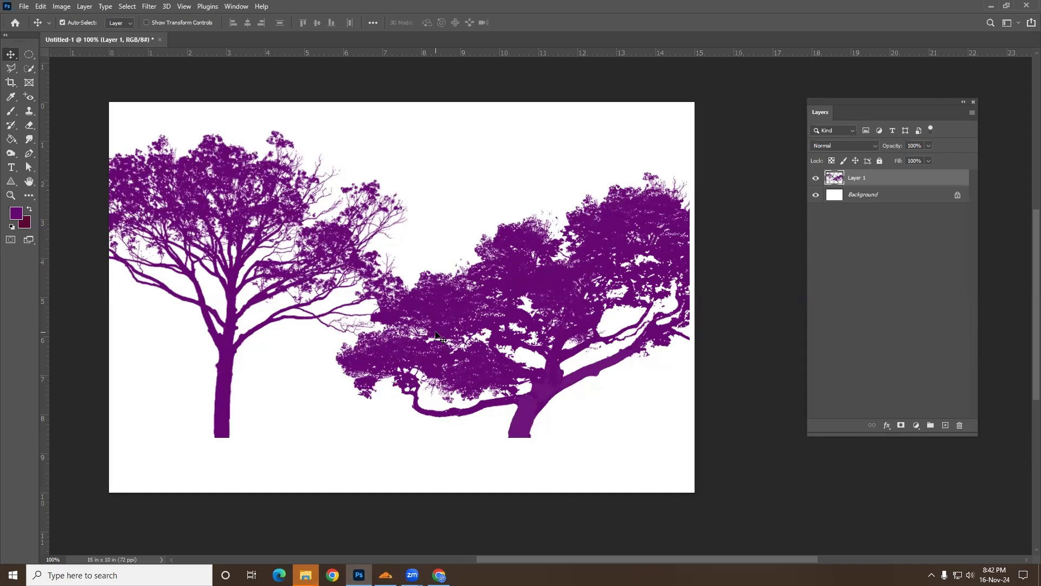
Step: Delete Layer 1 with the purple trees, leaving only the white Background layer
key(Delete)
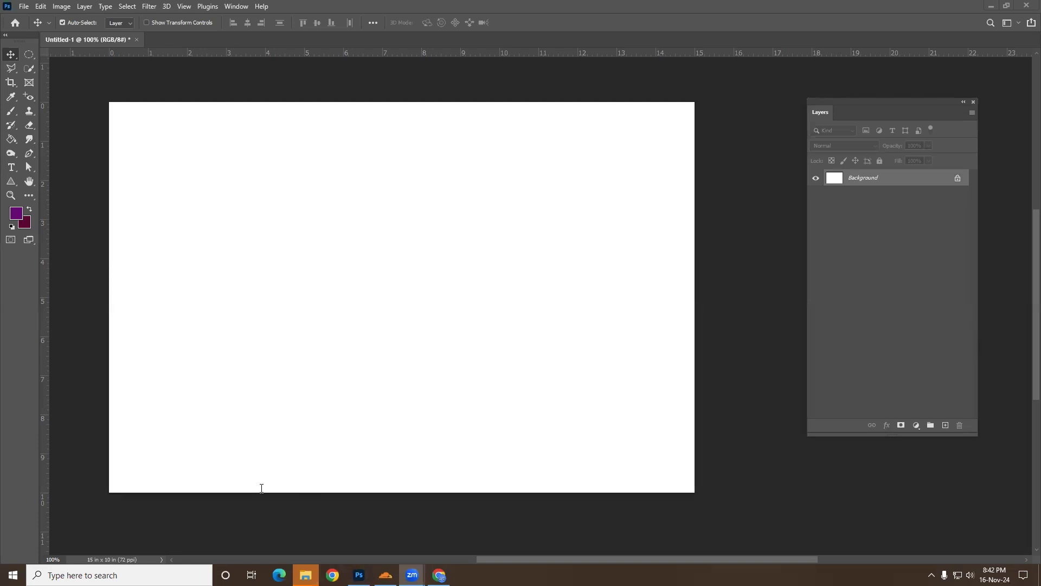
scroll(157, 200, up, 2)
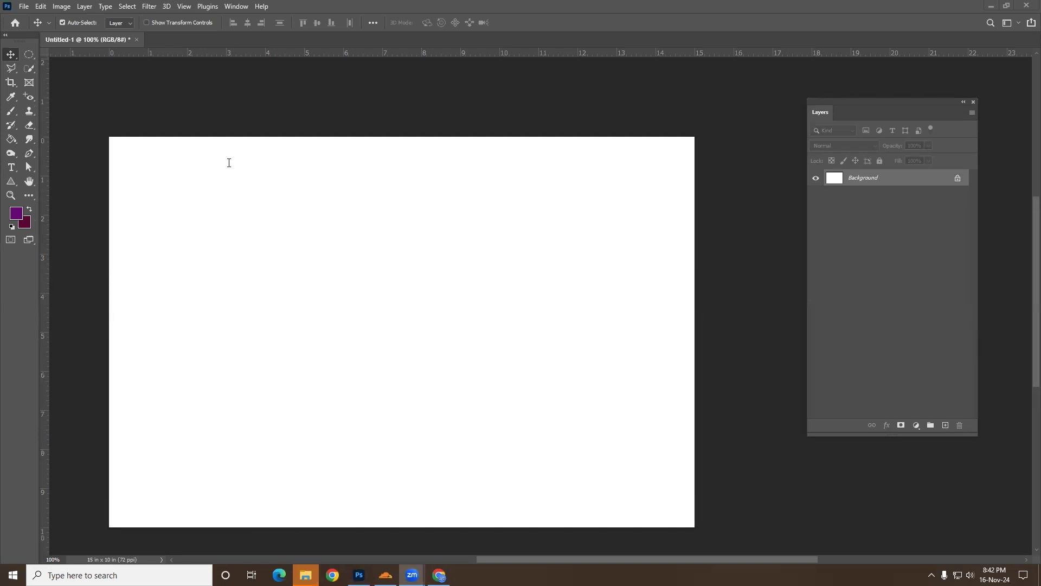
scroll(229, 163, down, 2)
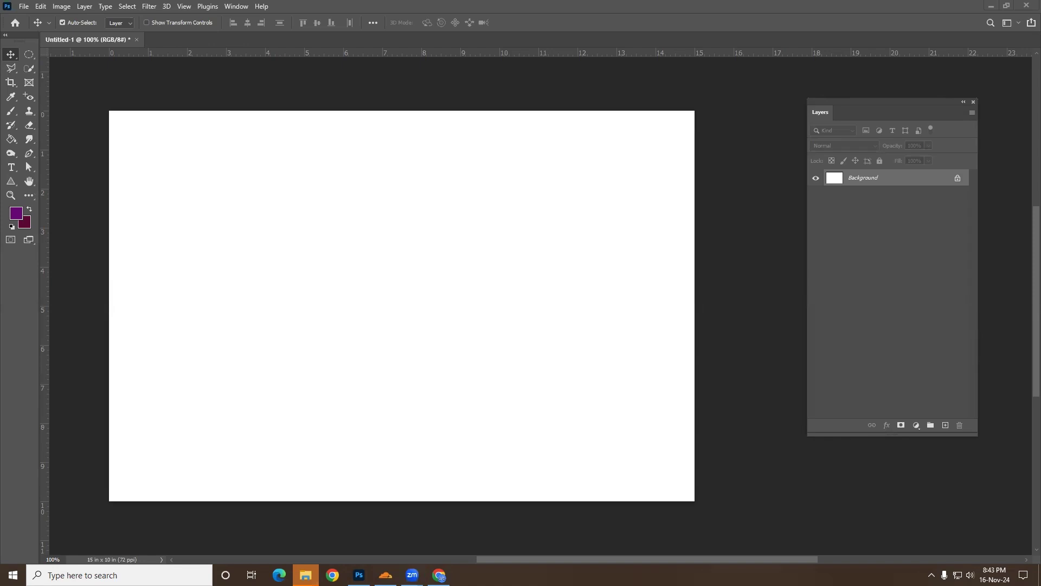
Step: Choose the Brush Tool from the toolbar flyout in Photoshop
click(468, 295)
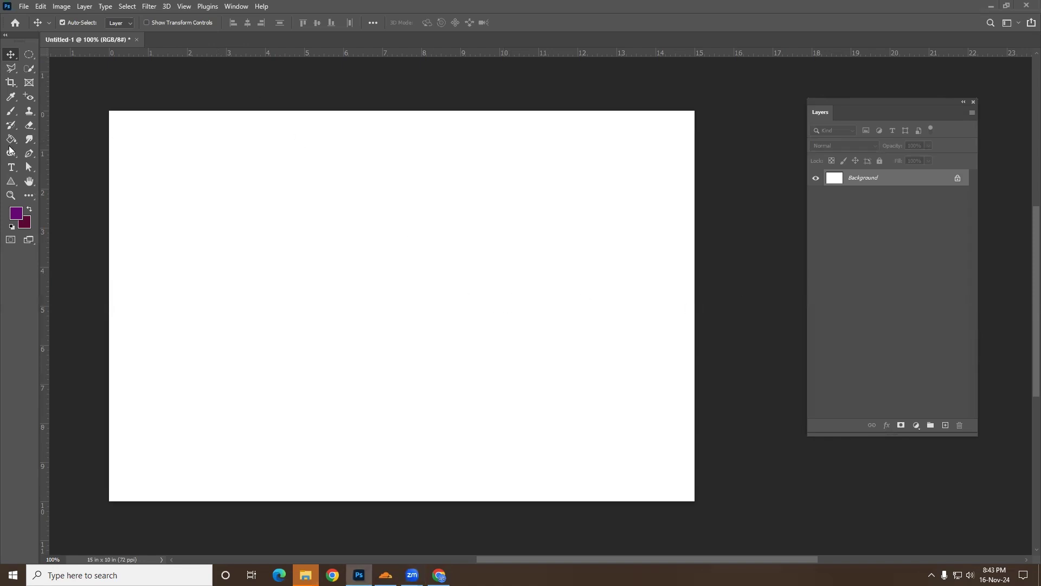
click(11, 111)
click(65, 113)
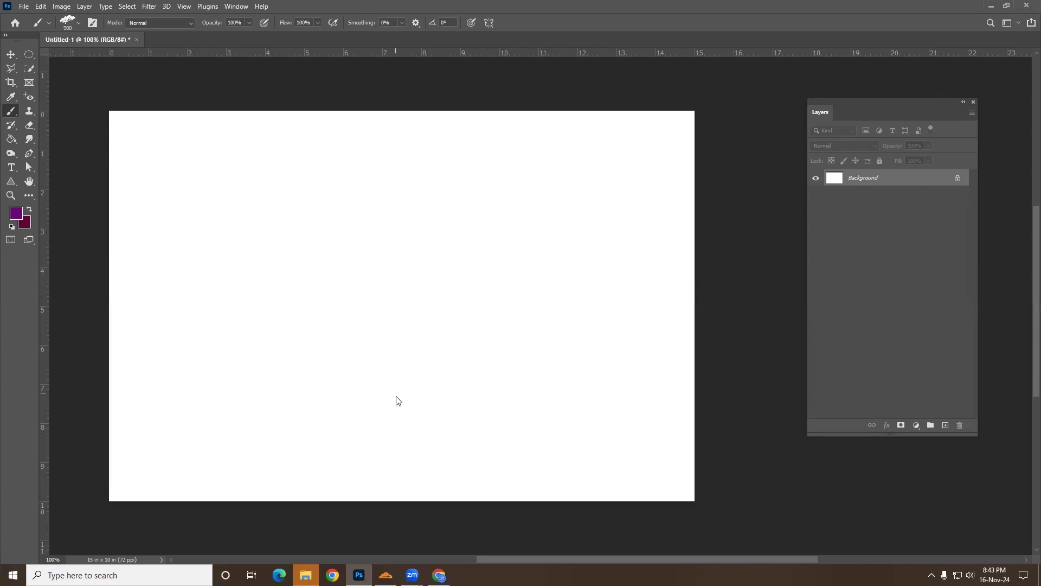
click(439, 575)
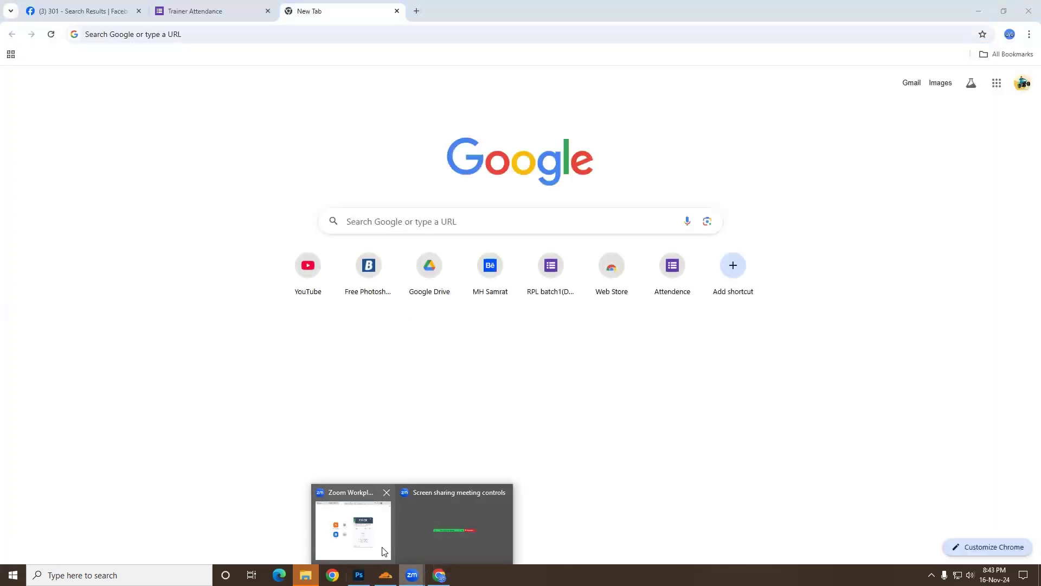
click(359, 574)
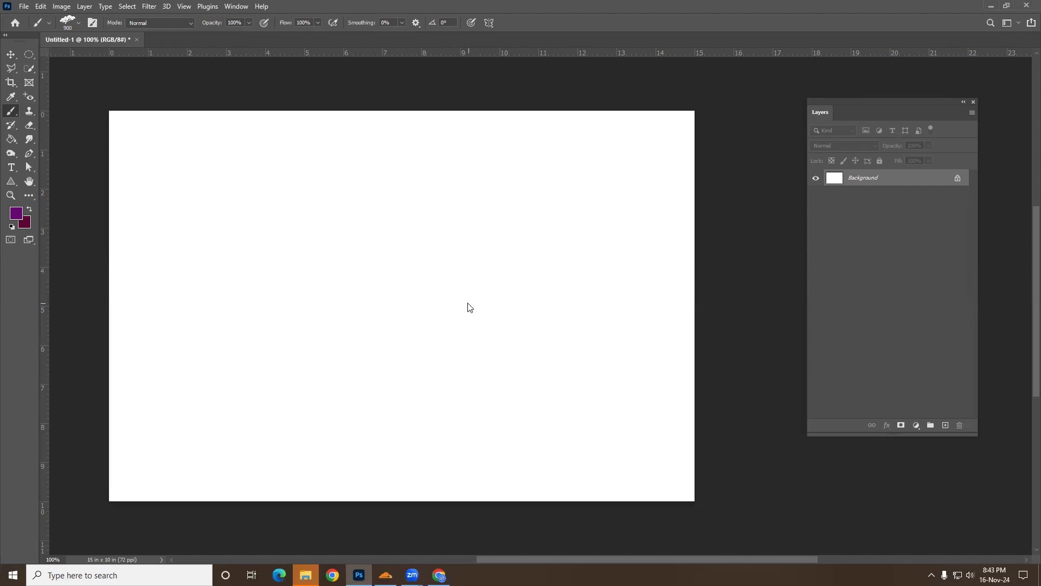
Step: Reselect the ordinary Brush Tool and bring up the Brush Preset picker with its folders
click(78, 24)
scroll(62, 160, up, 2)
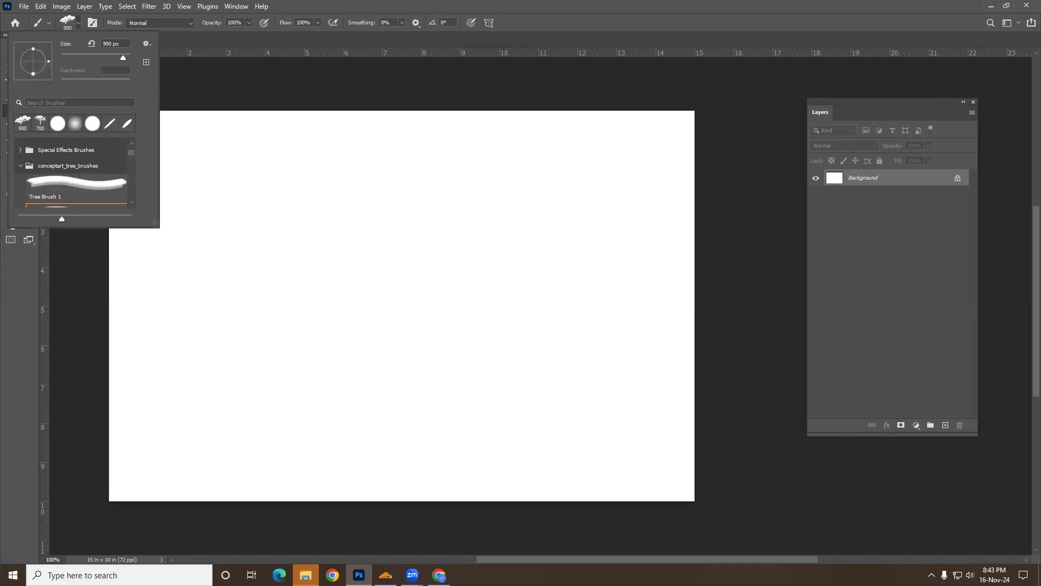
click(122, 115)
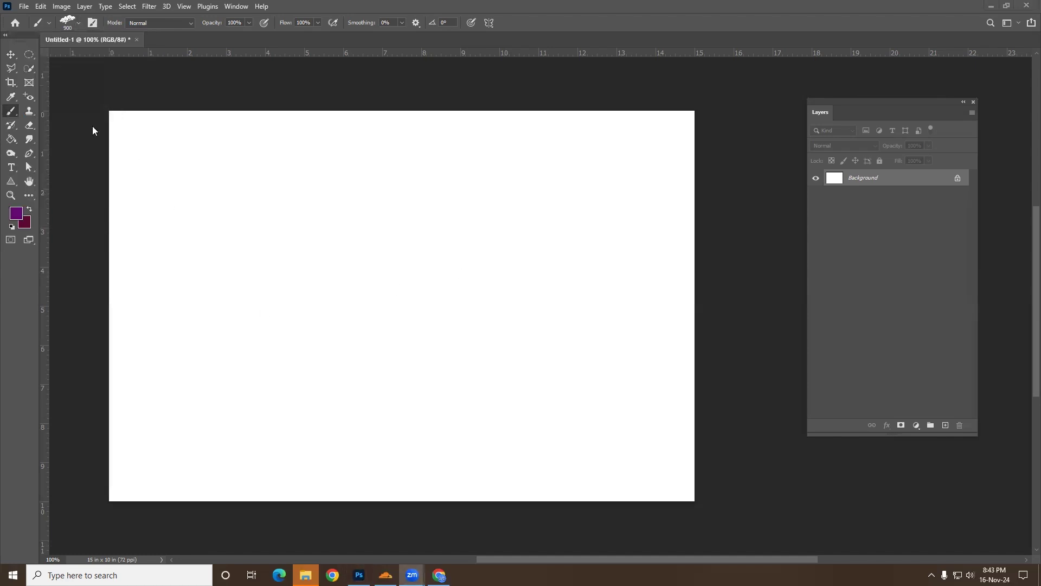
click(19, 117)
right_click(19, 116)
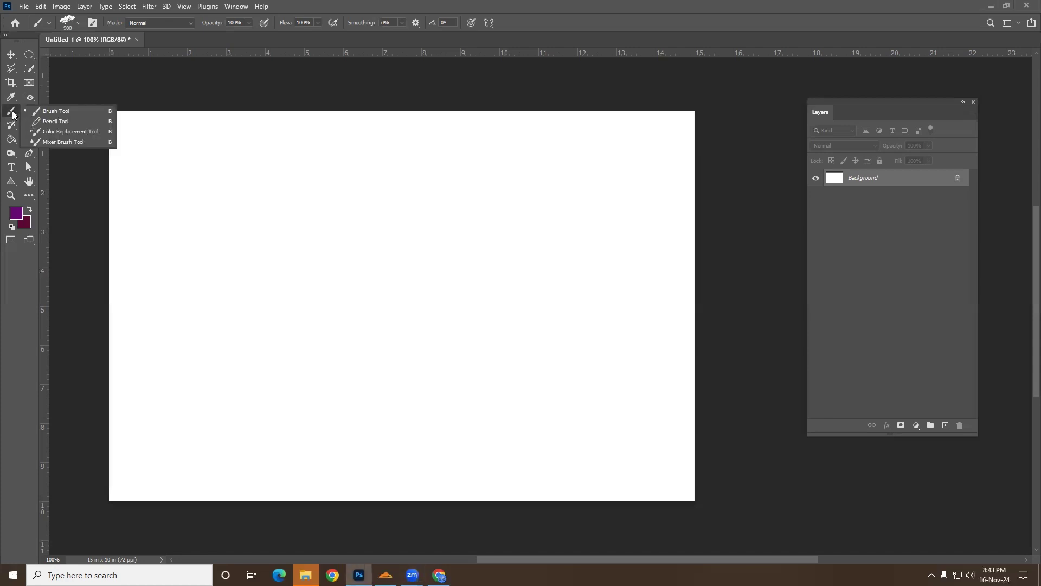
click(56, 112)
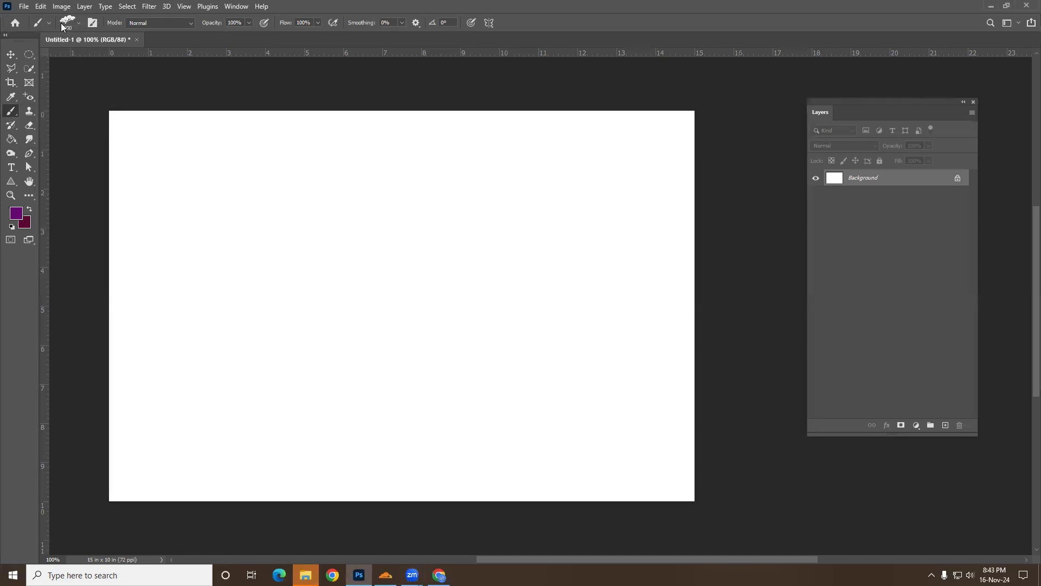
click(77, 25)
scroll(85, 175, up, 5)
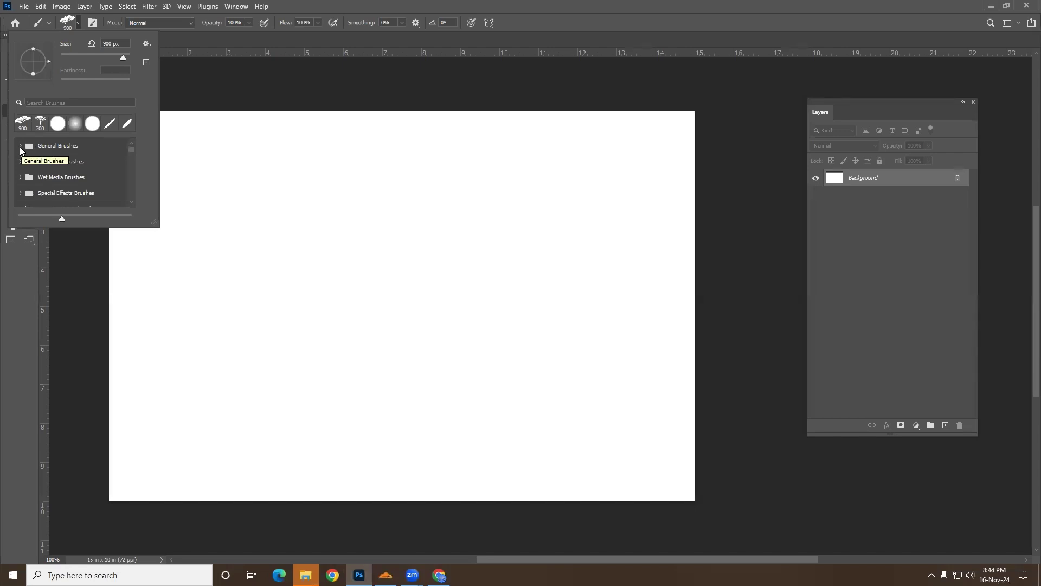
Step: Pick Soft Round from General Brushes and set its size to 124 px
click(20, 146)
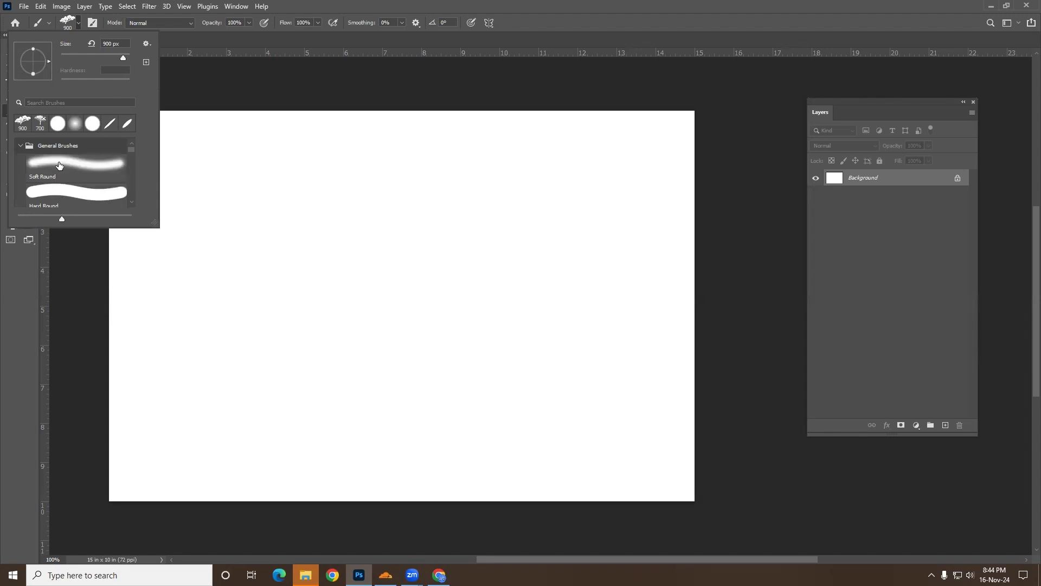
scroll(65, 168, down, 1)
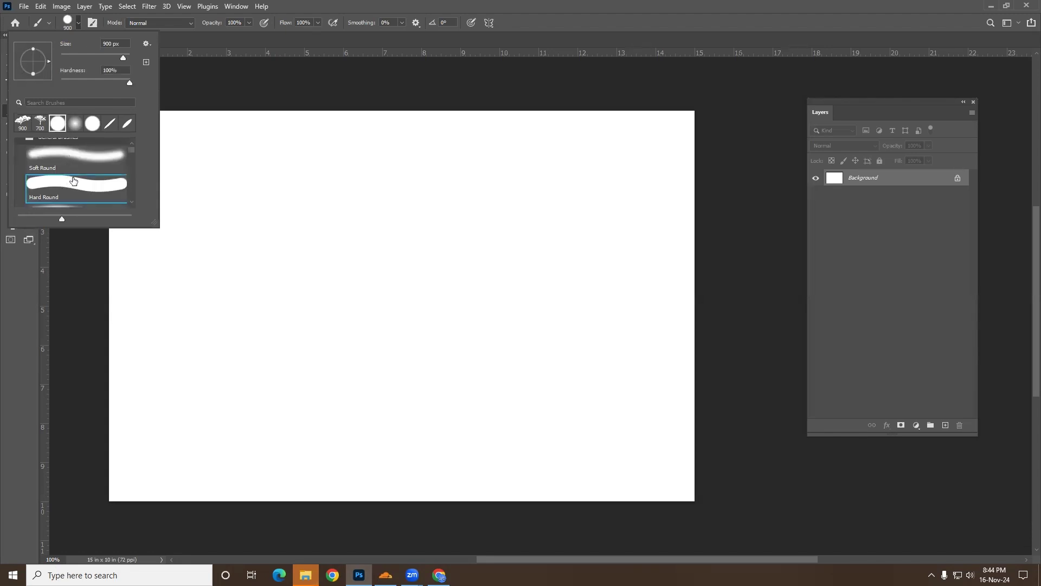
click(78, 158)
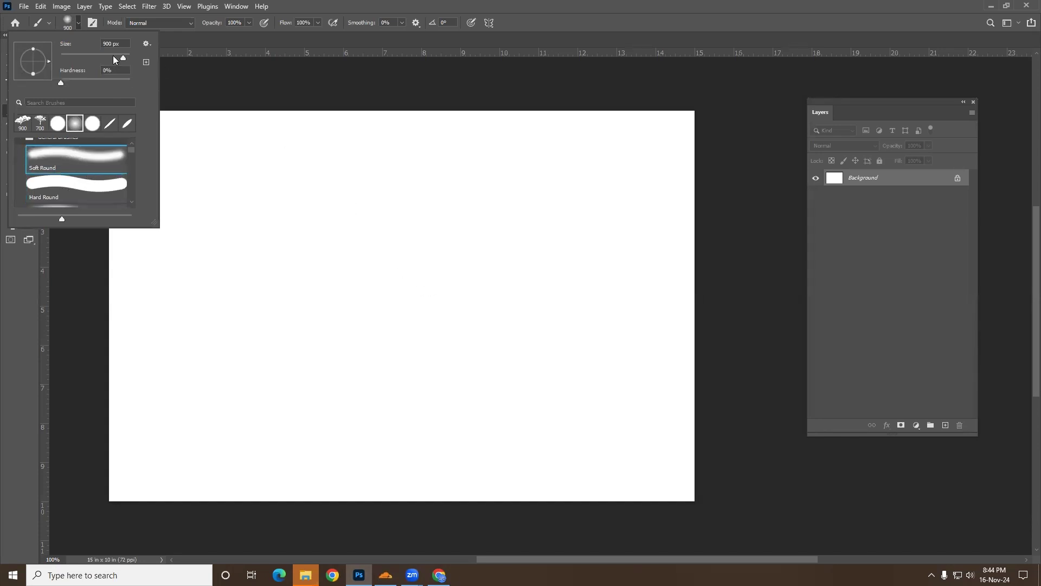
drag(119, 54, 101, 55)
Step: Paint a purple test stroke across the canvas, then undo it
mouse_move(461, 151)
mouse_down()
mouse_move(288, 213)
mouse_move(534, 242)
mouse_move(682, 201)
mouse_up()
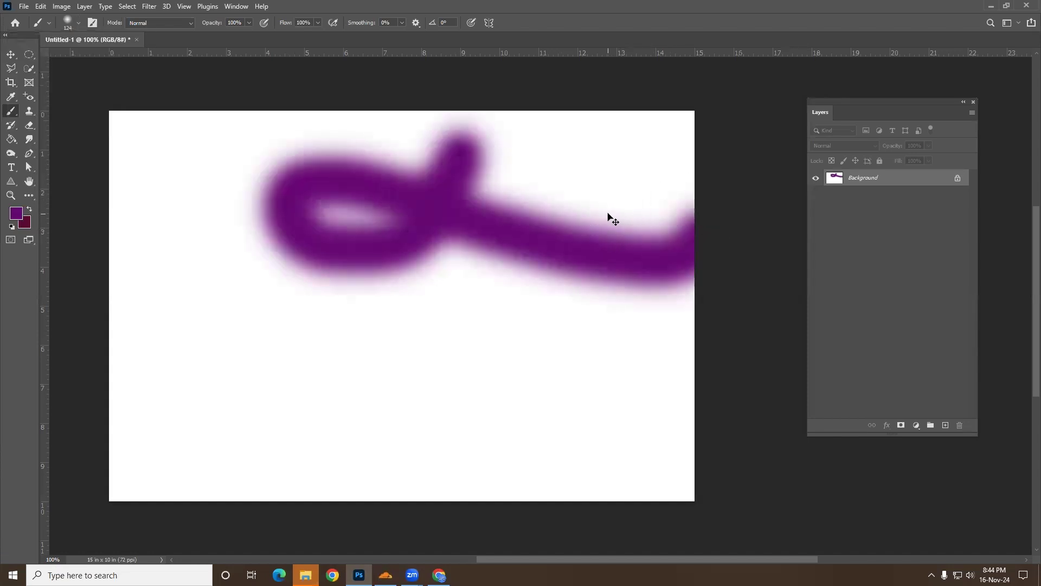
key(ctrl+z)
click(79, 23)
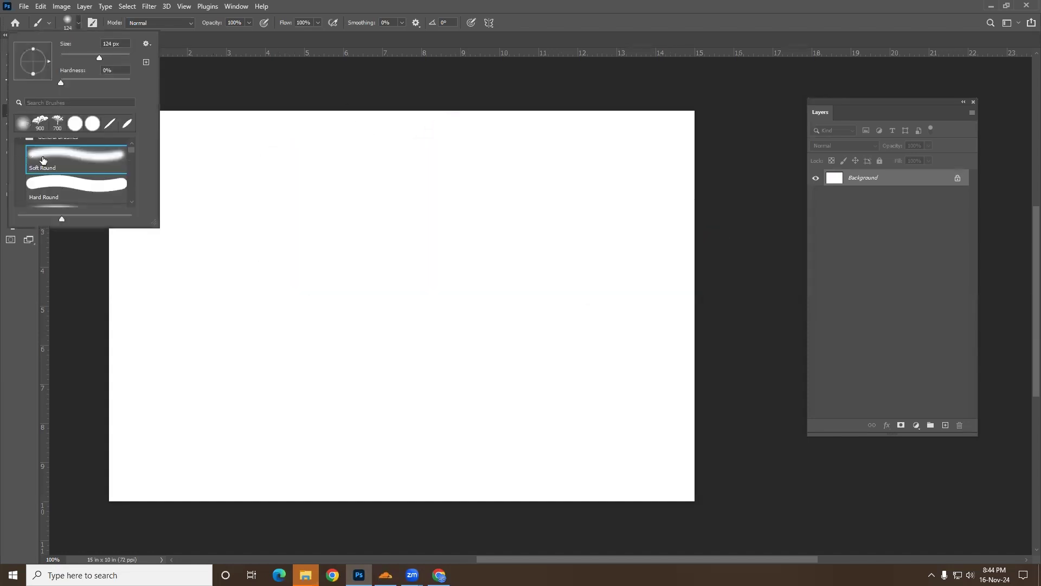
Step: Open the birds brush folder and choose the first bird brush at 152 px
click(20, 147)
scroll(76, 183, down, 1)
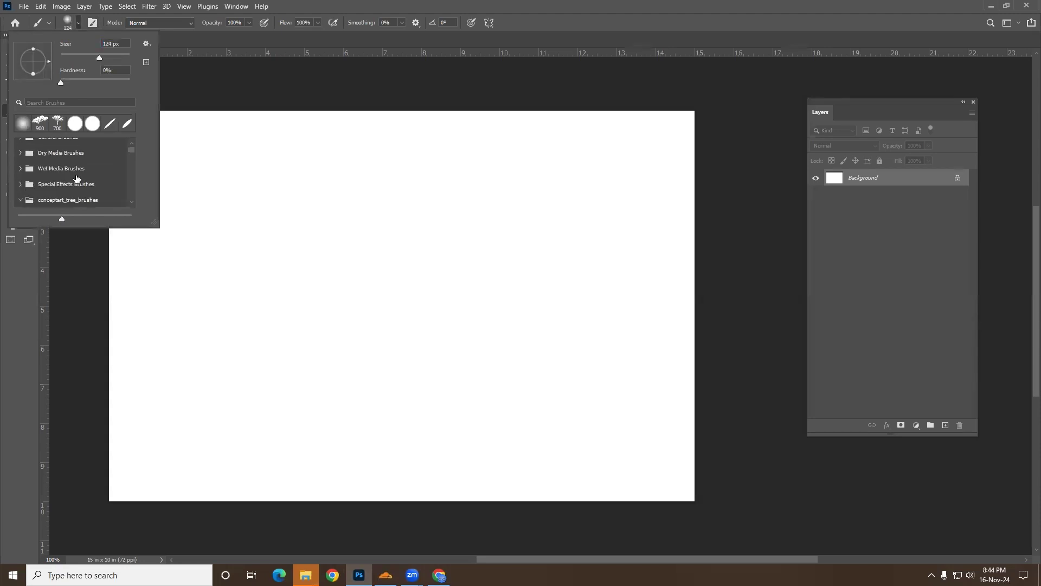
click(21, 192)
scroll(24, 187, down, 2)
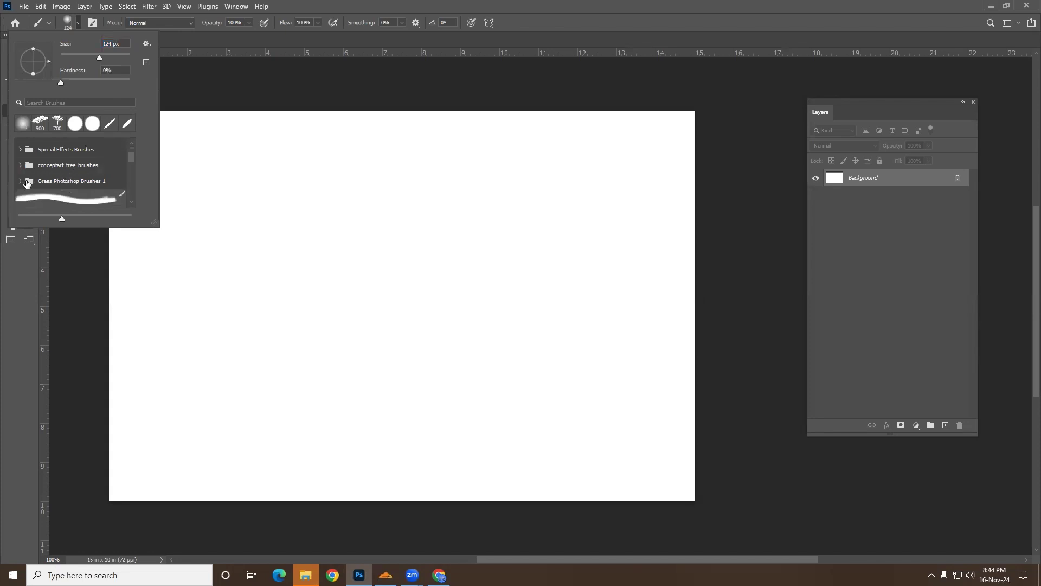
click(21, 183)
scroll(60, 179, down, 5)
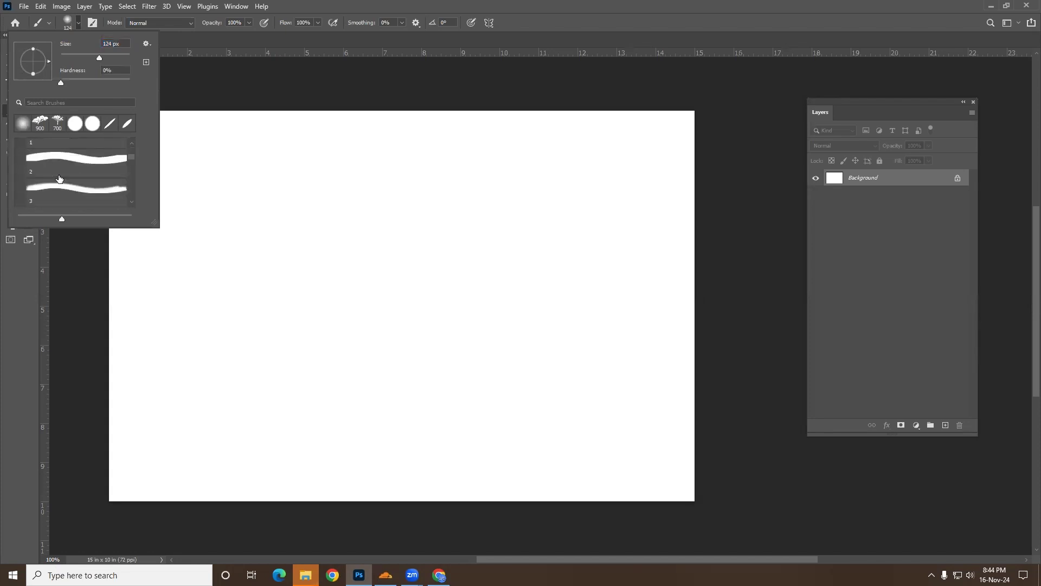
scroll(59, 179, down, 8)
scroll(59, 175, down, 10)
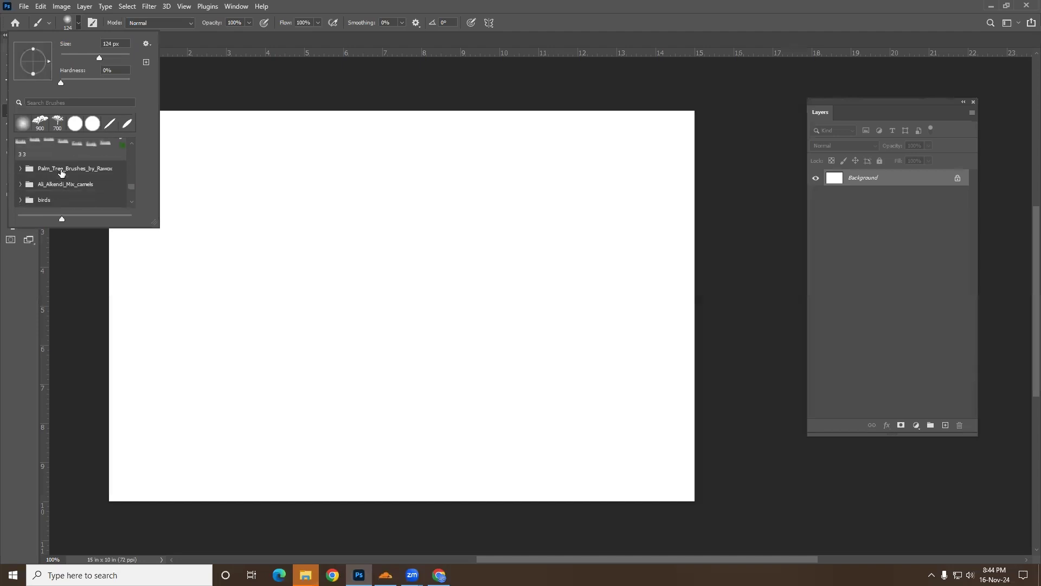
click(20, 182)
scroll(38, 180, down, 1)
click(37, 180)
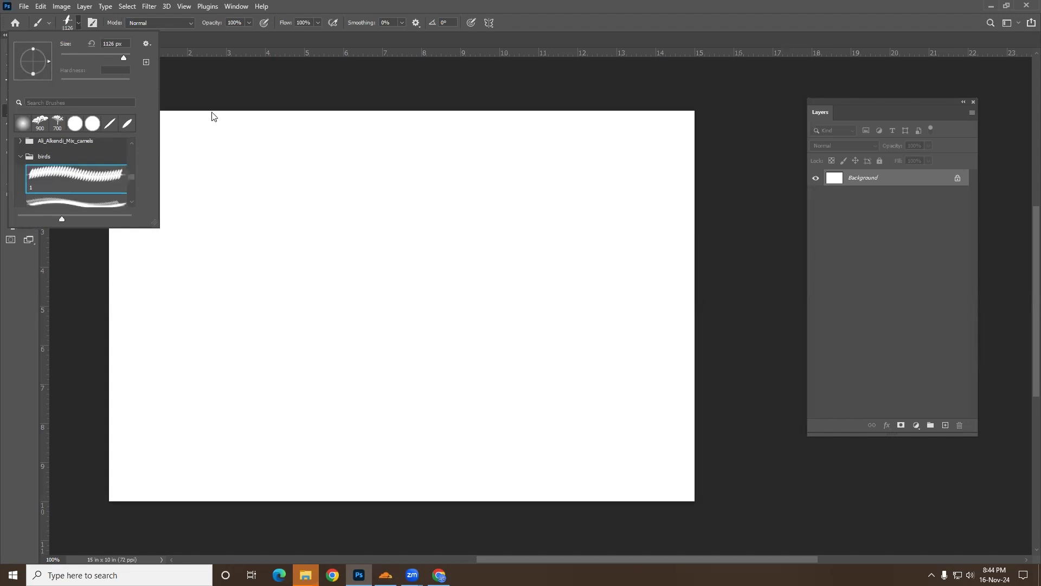
drag(123, 57, 81, 57)
Step: Stamp six test birds on the canvas, undo them all, and select the Move tool
click(422, 263)
click(290, 240)
click(243, 170)
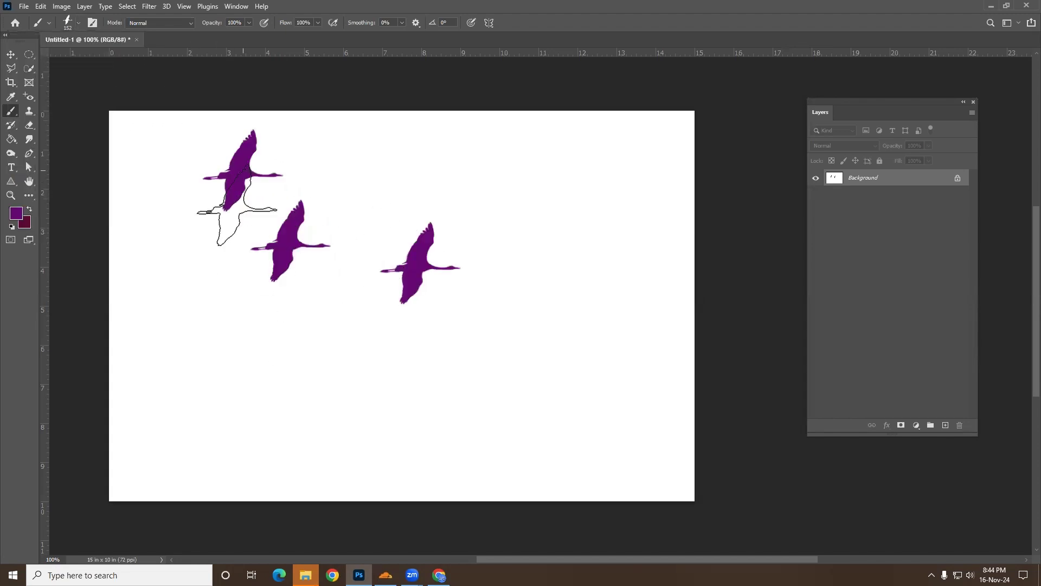
click(322, 373)
click(549, 323)
click(533, 216)
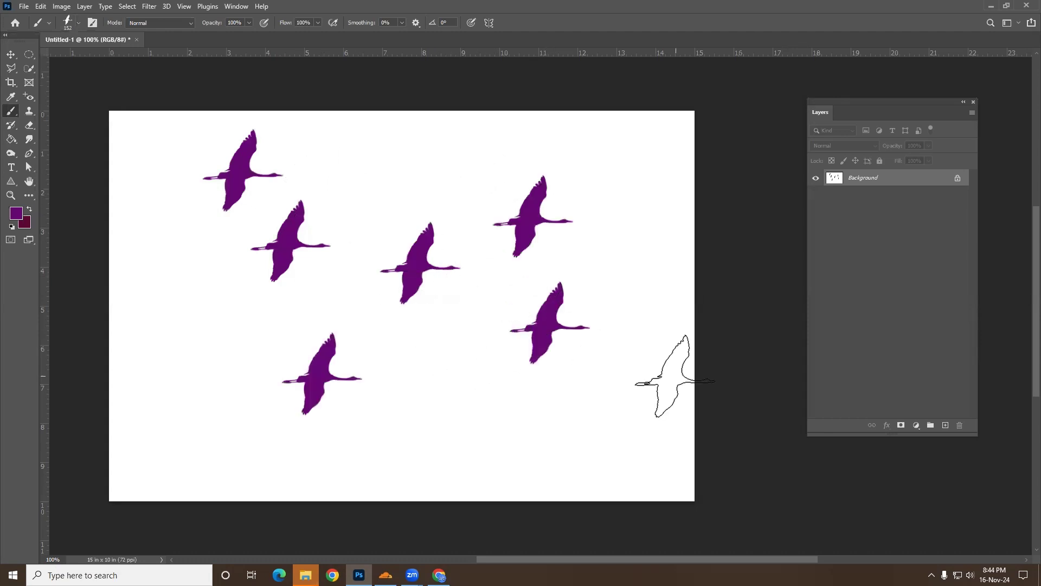
key(ctrl+z)
key(ctrl+z)
key(ctrl+z)
key(ctrl+z)
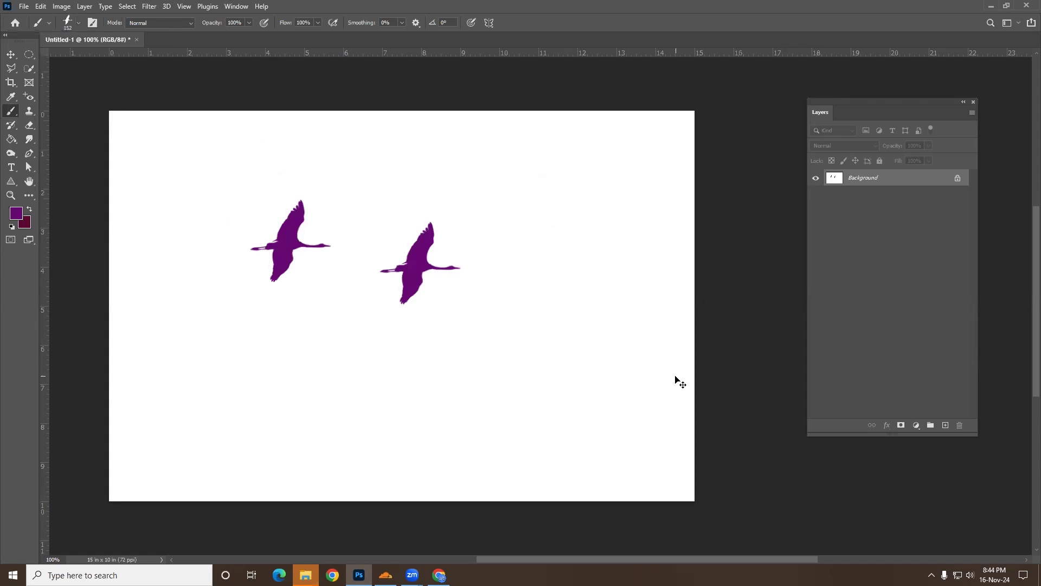
key(ctrl+z)
key(ctrl+z)
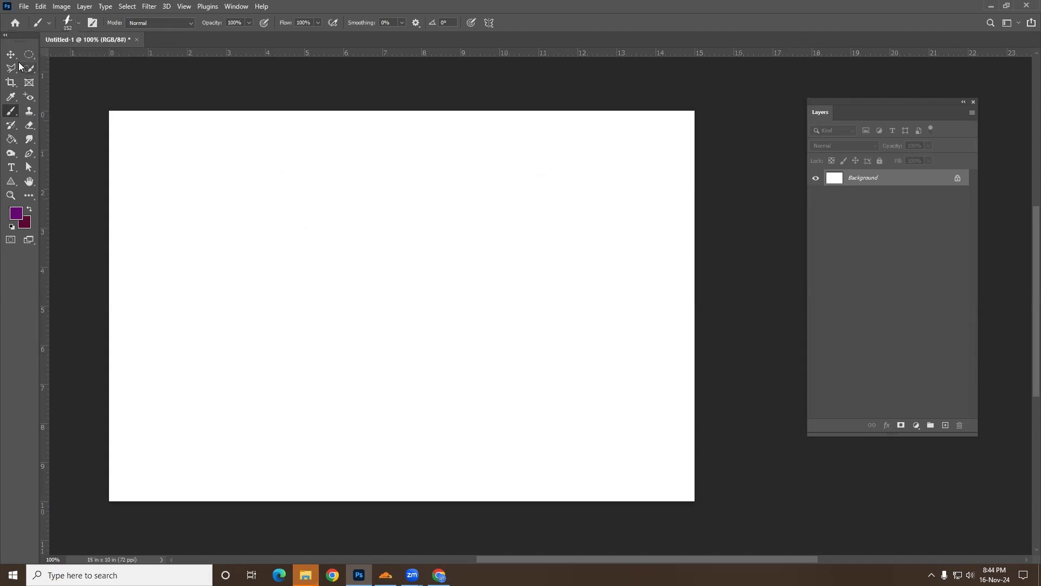
click(10, 54)
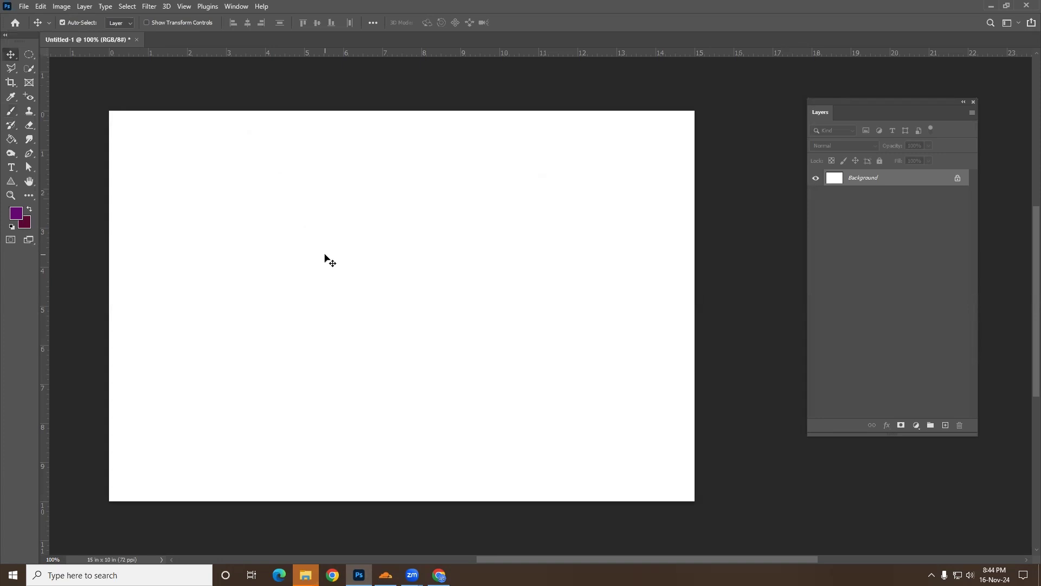
click(440, 575)
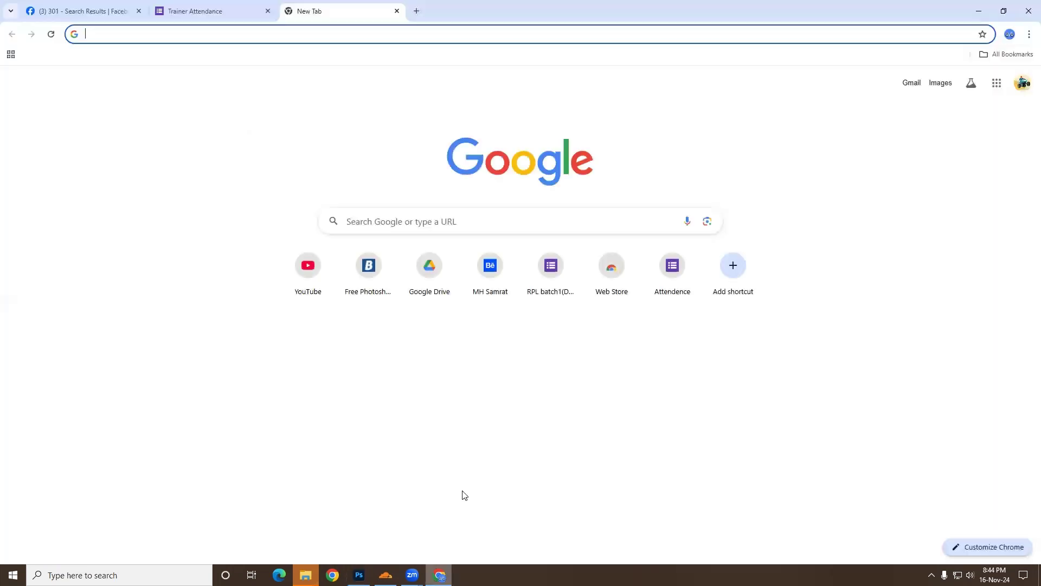
Step: Search Google for 'brusheezy' and open the Free Photoshop Brushes at Brusheezy result
click(399, 221)
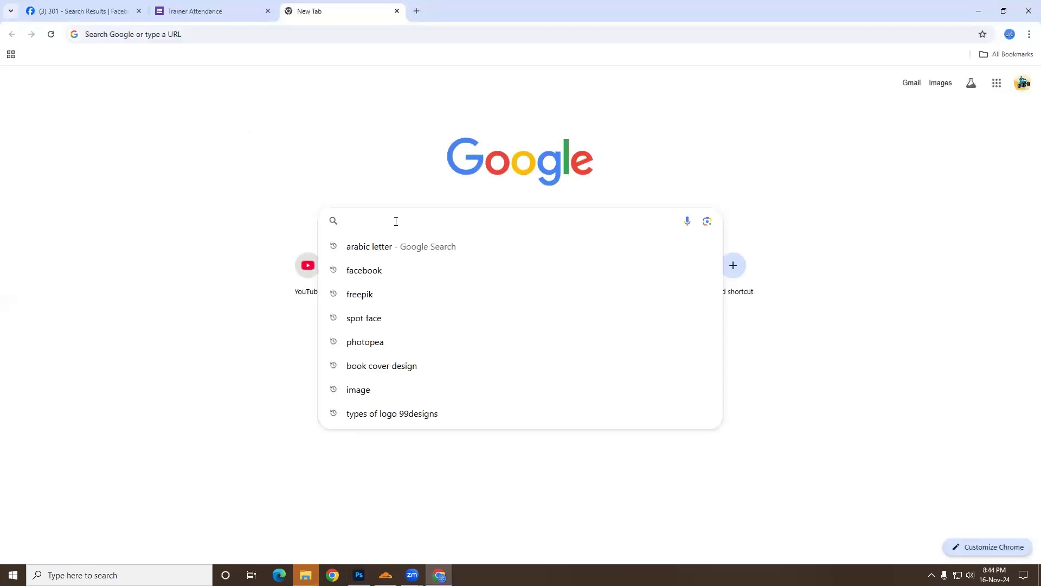
text(bru)
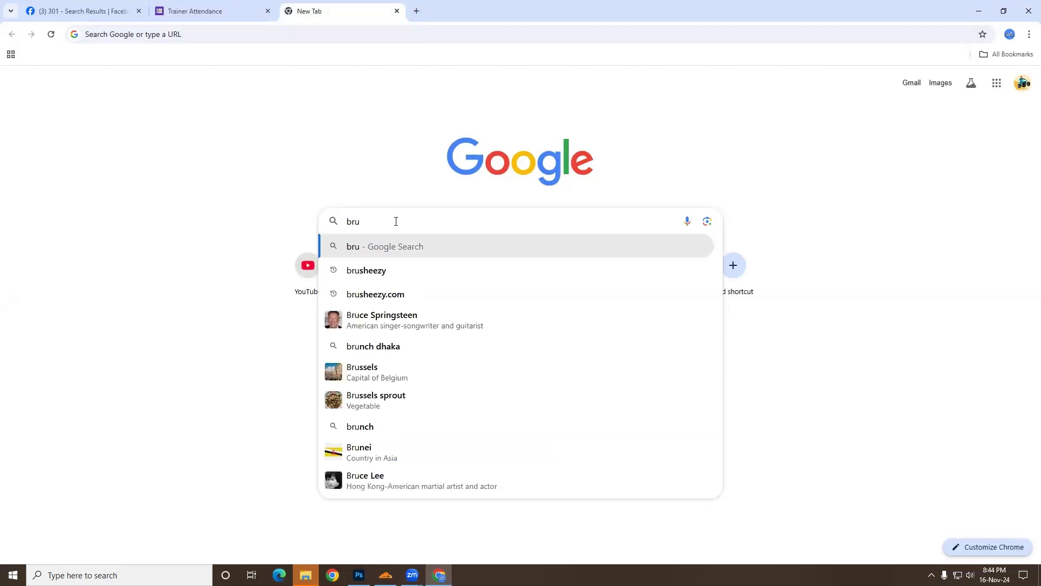
click(371, 273)
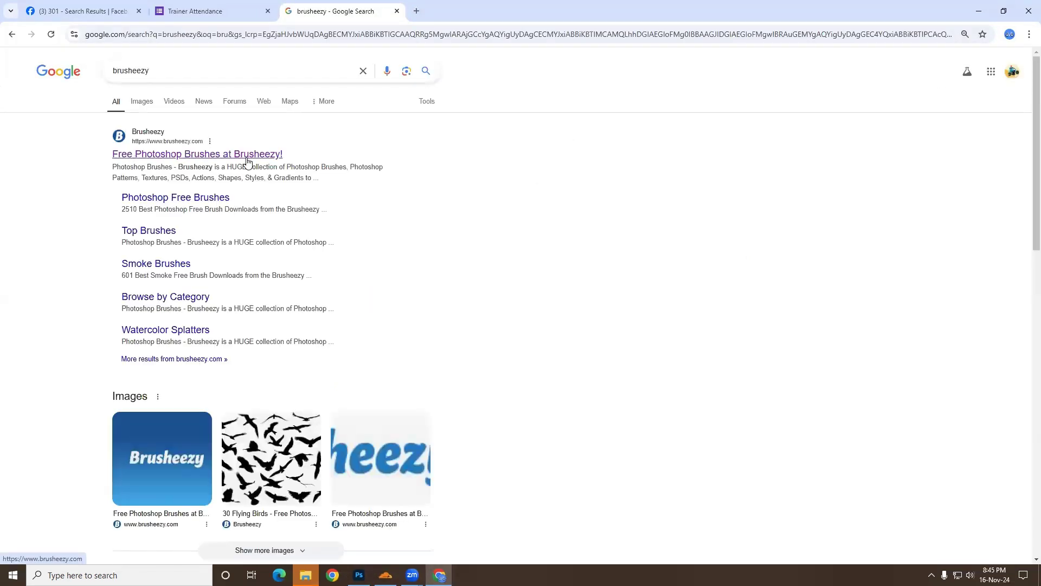
click(217, 158)
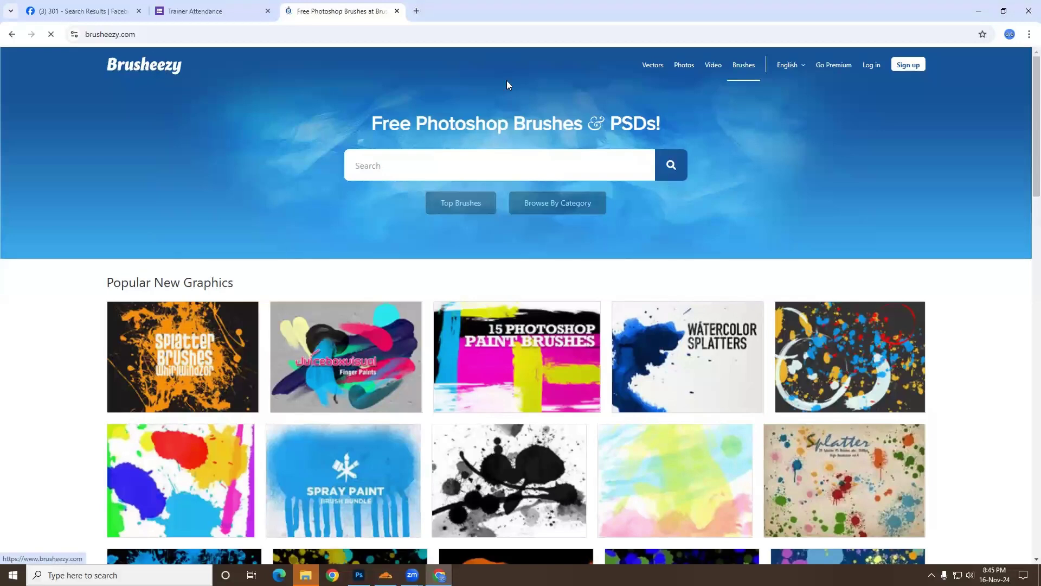
Step: Search Brusheezy for 'man setting'
click(411, 170)
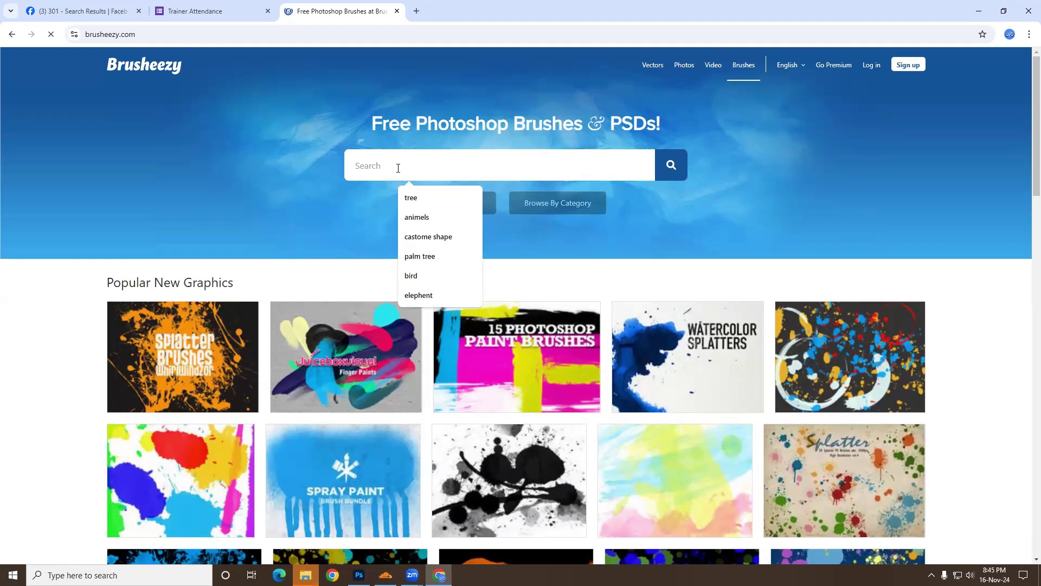
text(man )
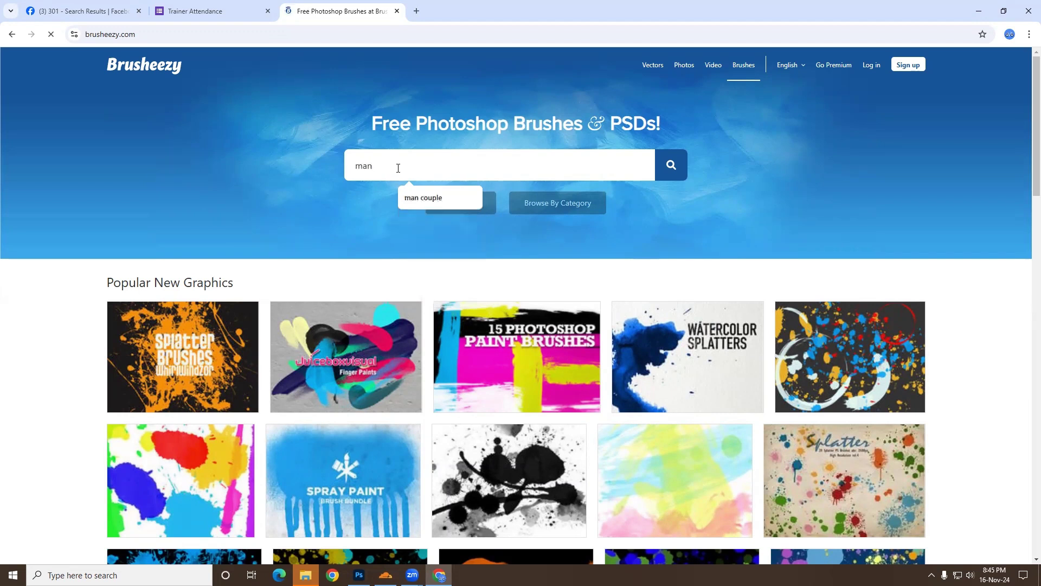
text(setting)
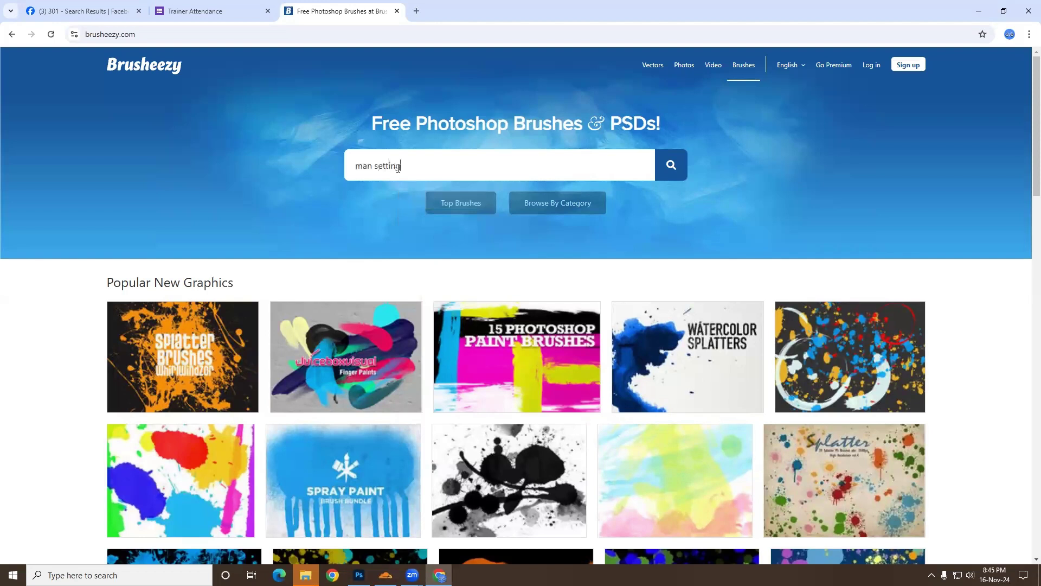
key(Return)
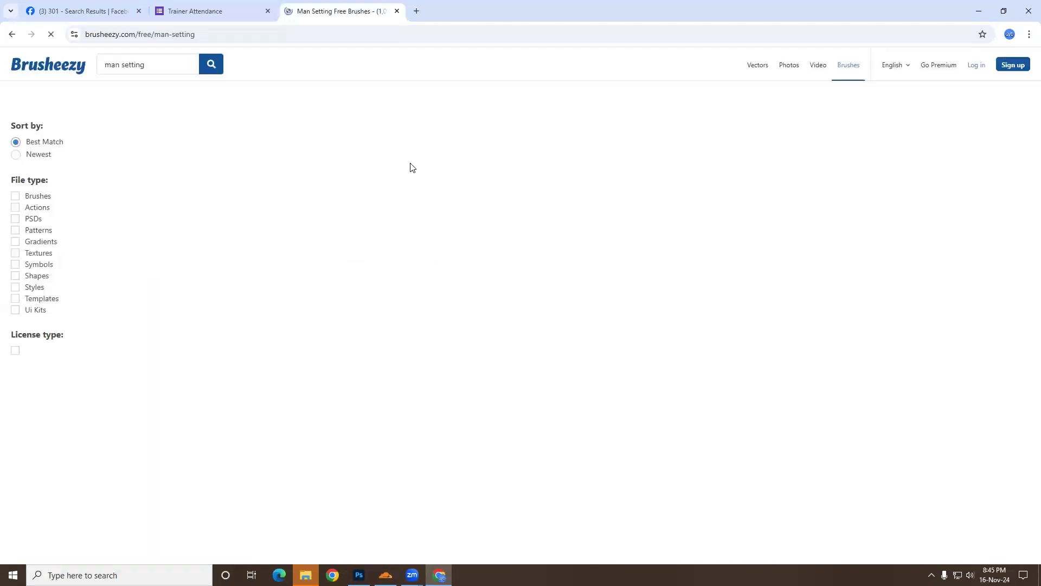
Step: Correct 'setting' to 'sitting' in the search box
click(147, 64)
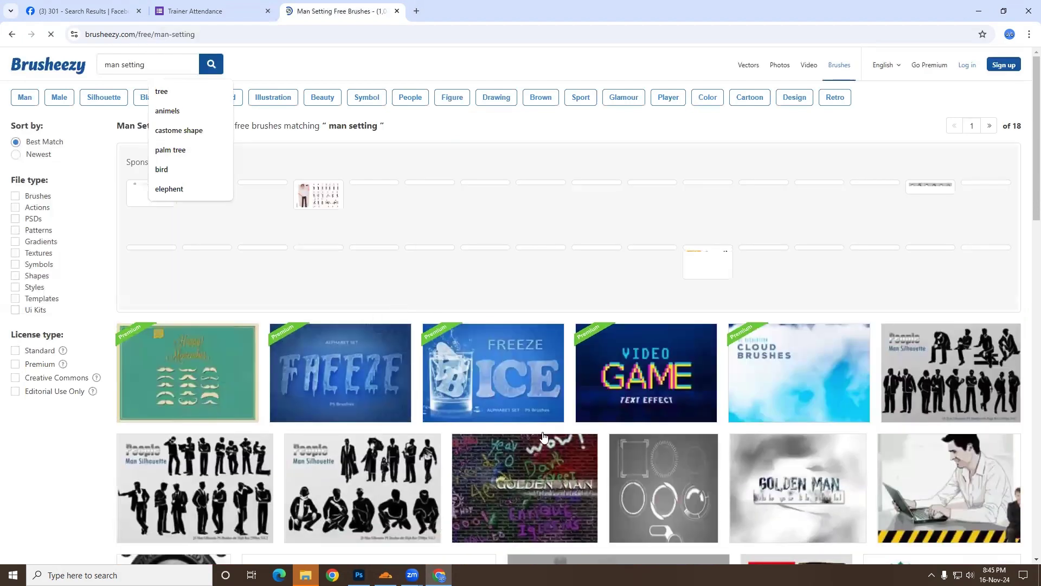
scroll(377, 318, down, 4)
drag(145, 64, 136, 68)
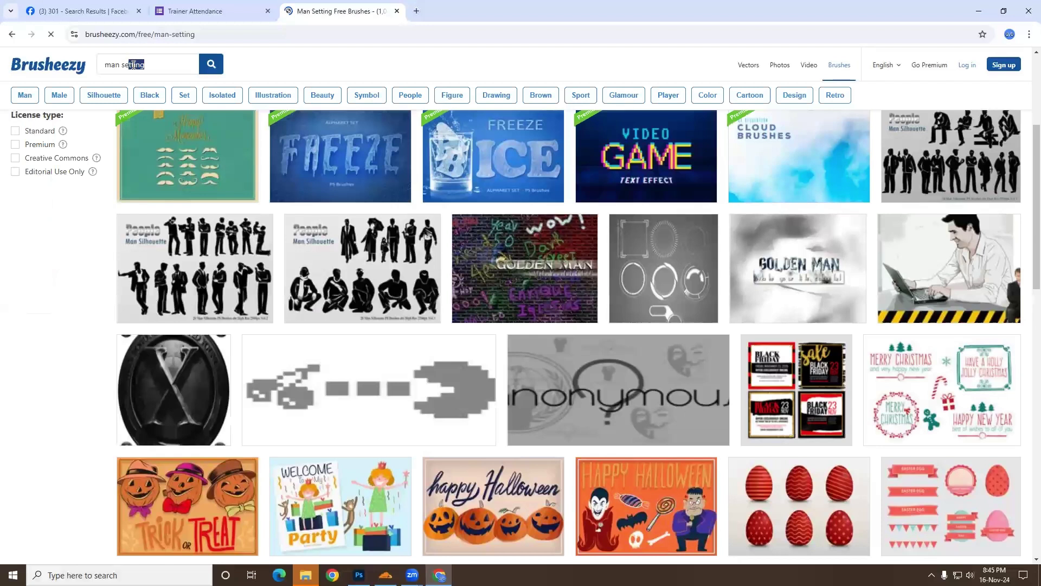
click(130, 65)
key(BackSpace)
text(i)
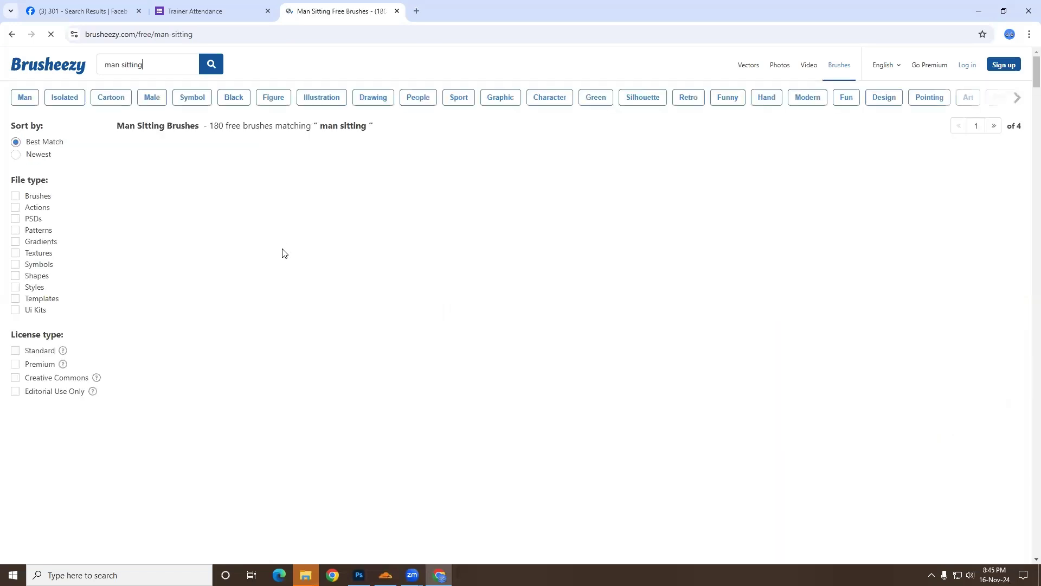
scroll(488, 341, down, 4)
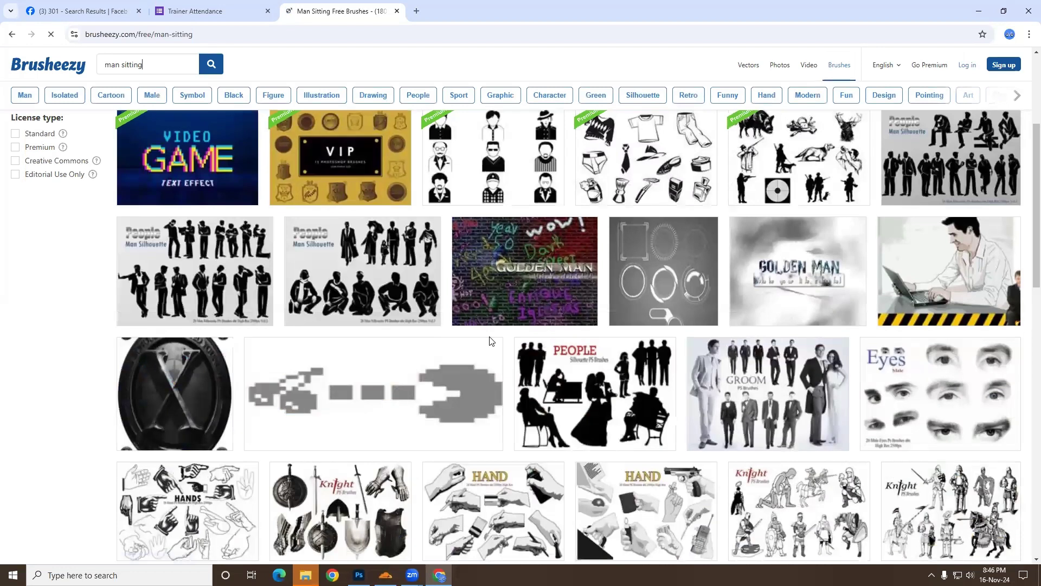
scroll(491, 341, down, 5)
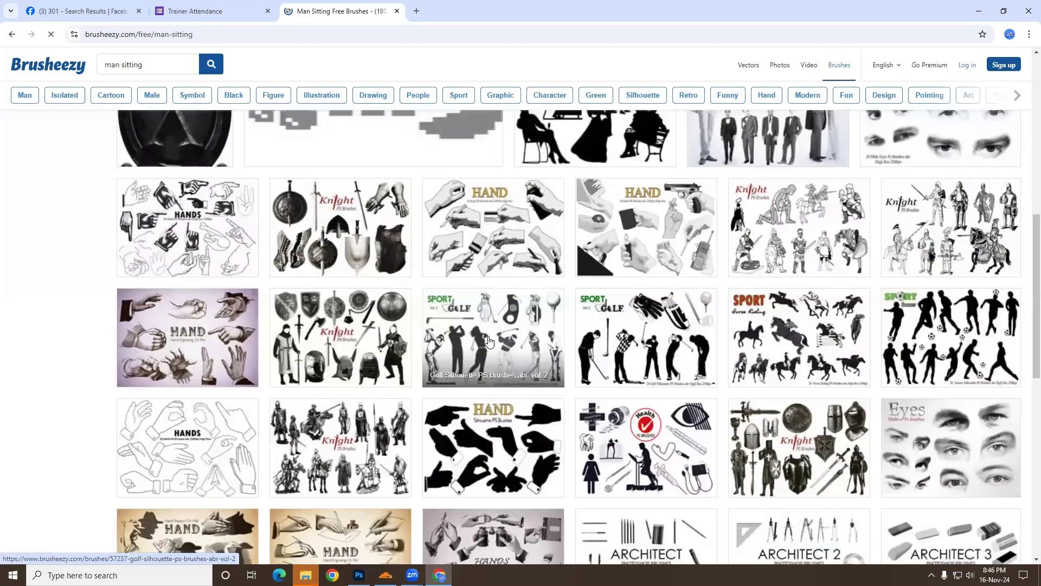
scroll(490, 340, down, 3)
scroll(497, 340, up, 4)
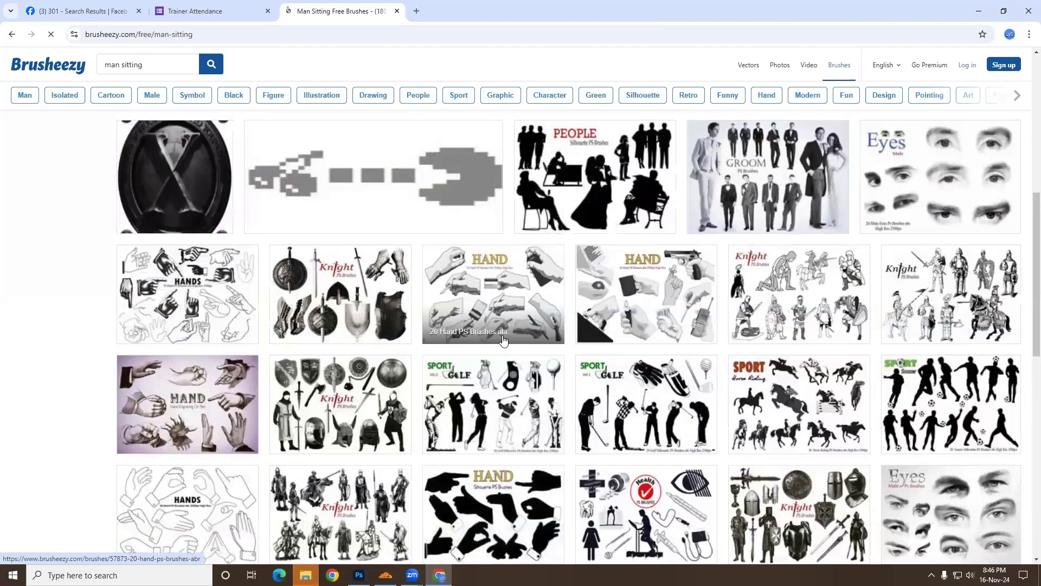
scroll(162, 304, up, 3)
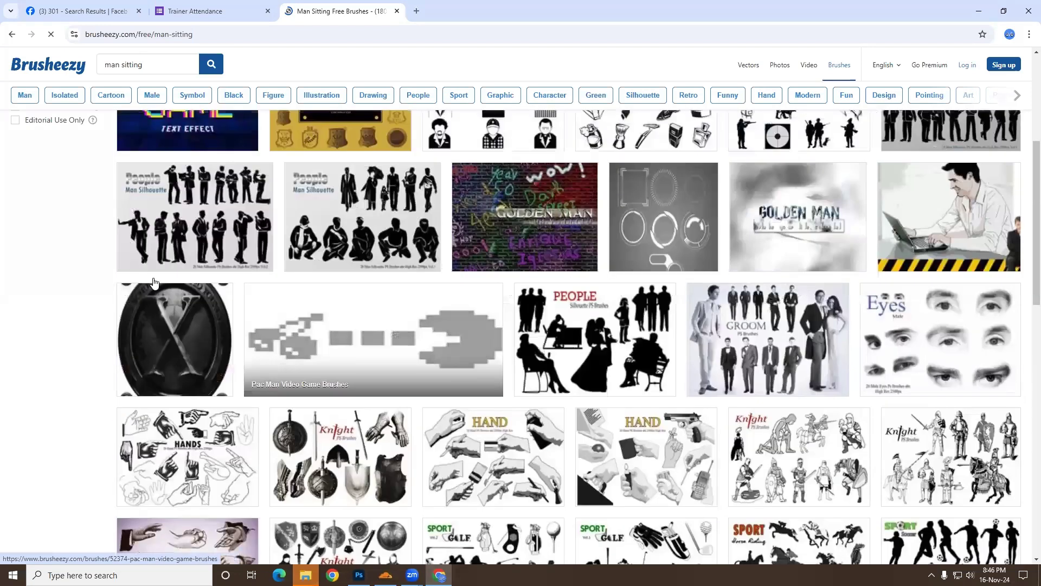
scroll(379, 304, up, 5)
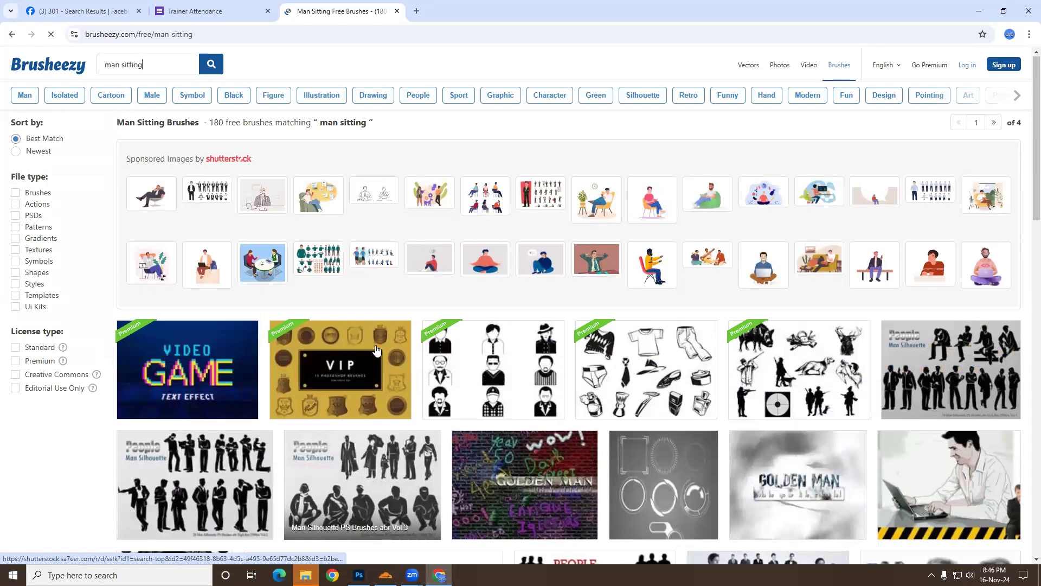
click(931, 575)
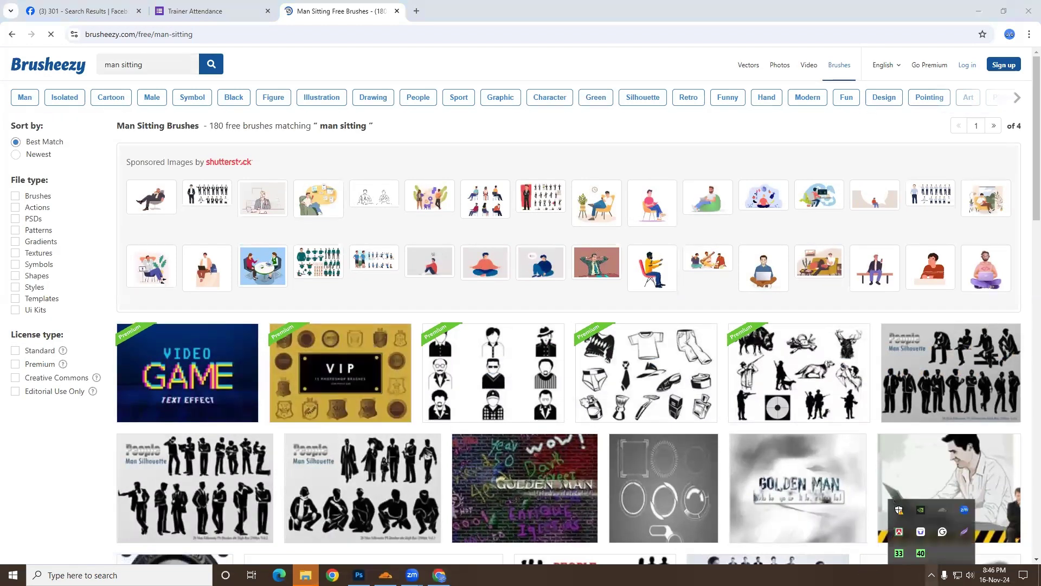
click(963, 532)
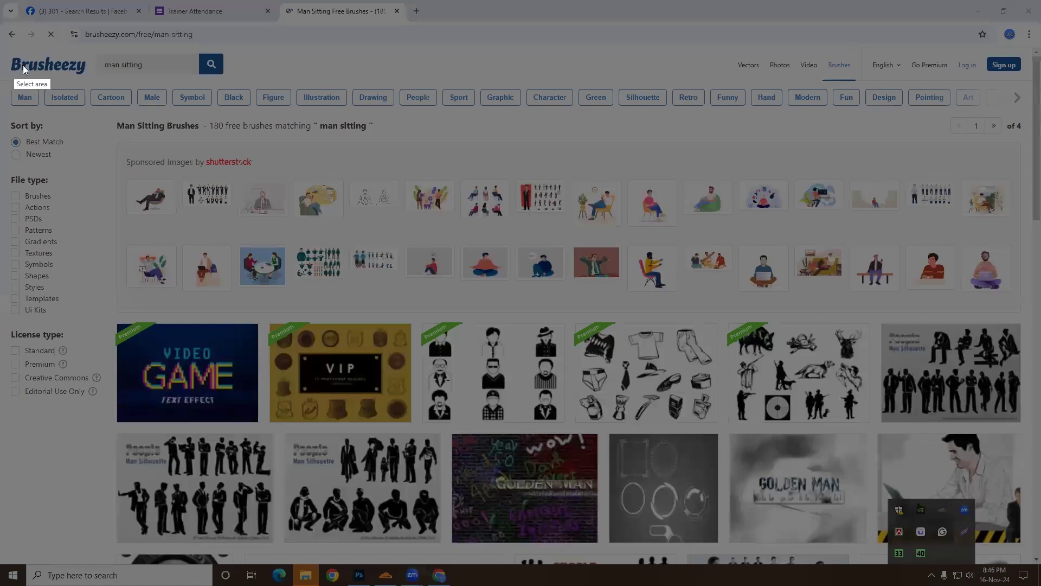
mouse_move(116, 150)
mouse_down()
mouse_move(185, 175)
mouse_move(283, 174)
mouse_move(362, 226)
mouse_move(590, 293)
mouse_move(747, 305)
mouse_move(796, 326)
mouse_move(848, 307)
mouse_move(1028, 307)
mouse_up()
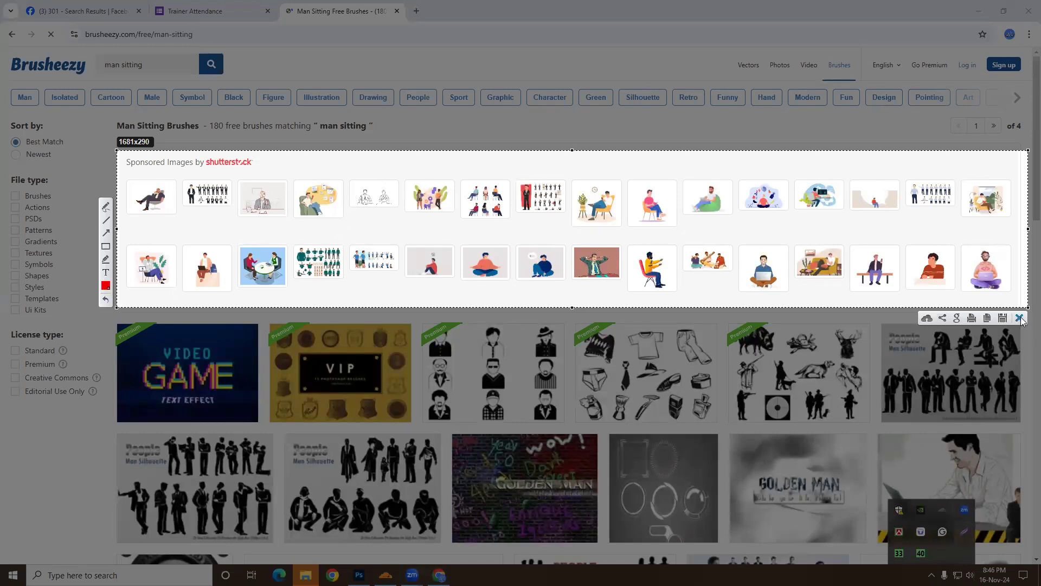
key(Escape)
scroll(400, 174, down, 1)
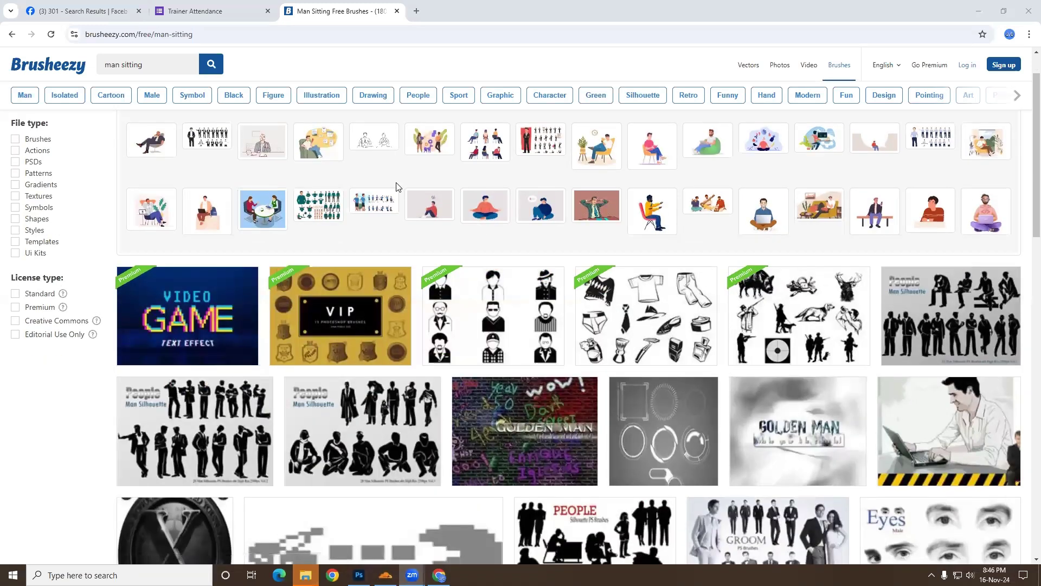
scroll(396, 185, down, 3)
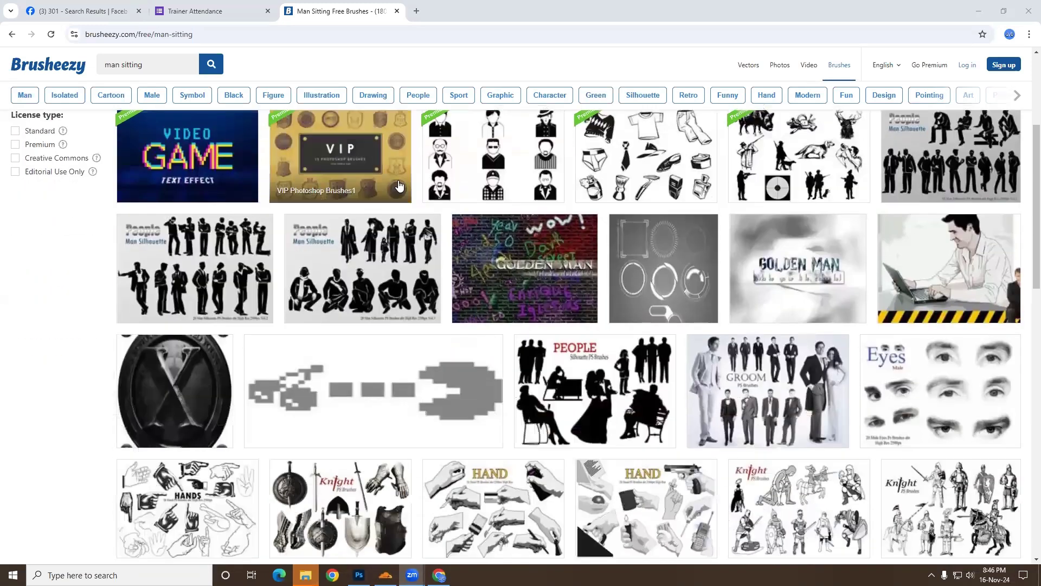
scroll(368, 180, up, 1)
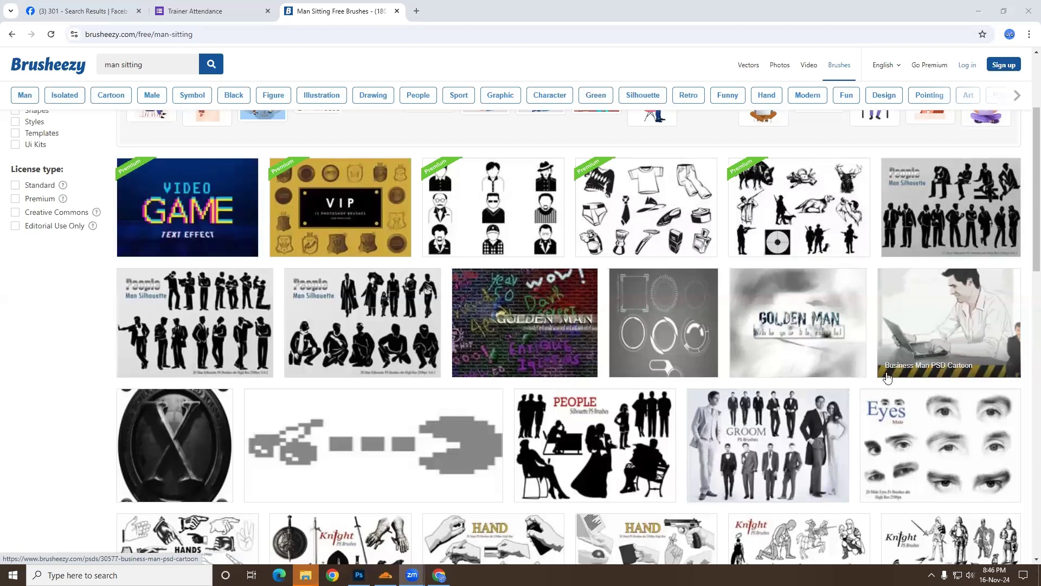
scroll(614, 392, down, 1)
scroll(286, 398, up, 1)
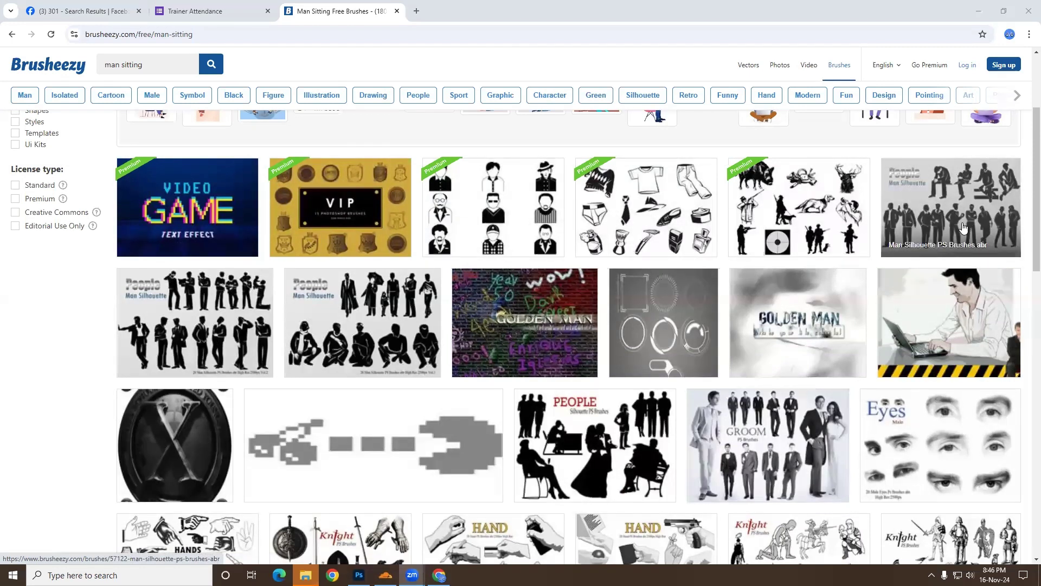
scroll(961, 227, down, 3)
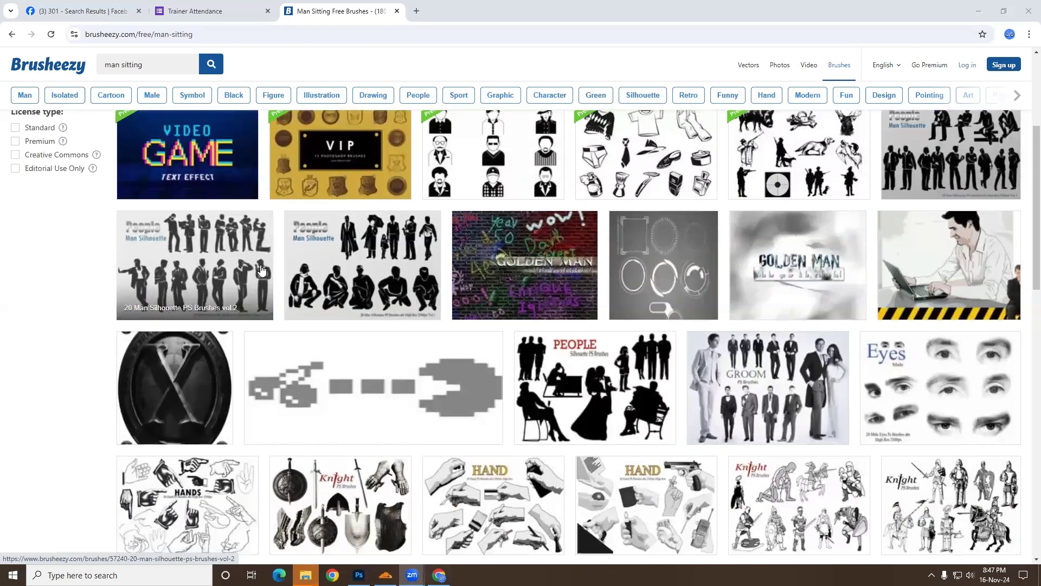
scroll(547, 412, up, 6)
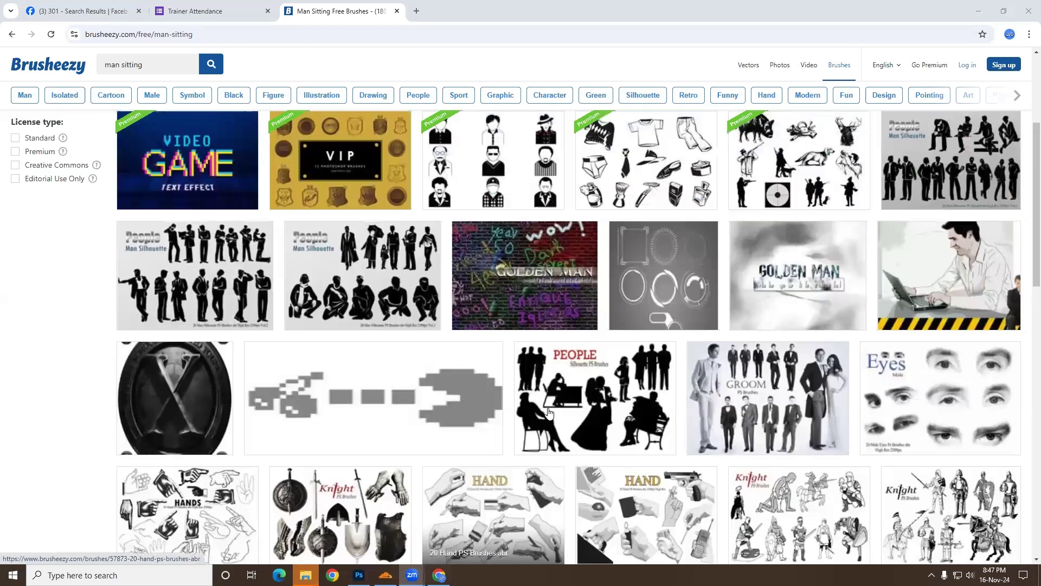
drag(142, 65, 89, 85)
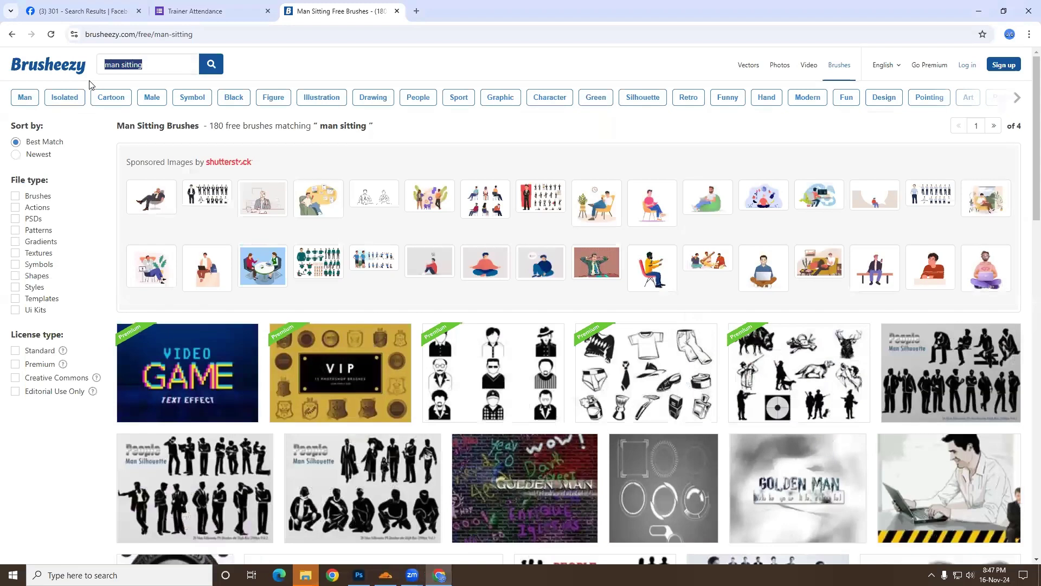
text(tree)
Step: Search for tree brushes, dismiss the pop-up, browse the results, then enter 'man' in the search box
click(90, 84)
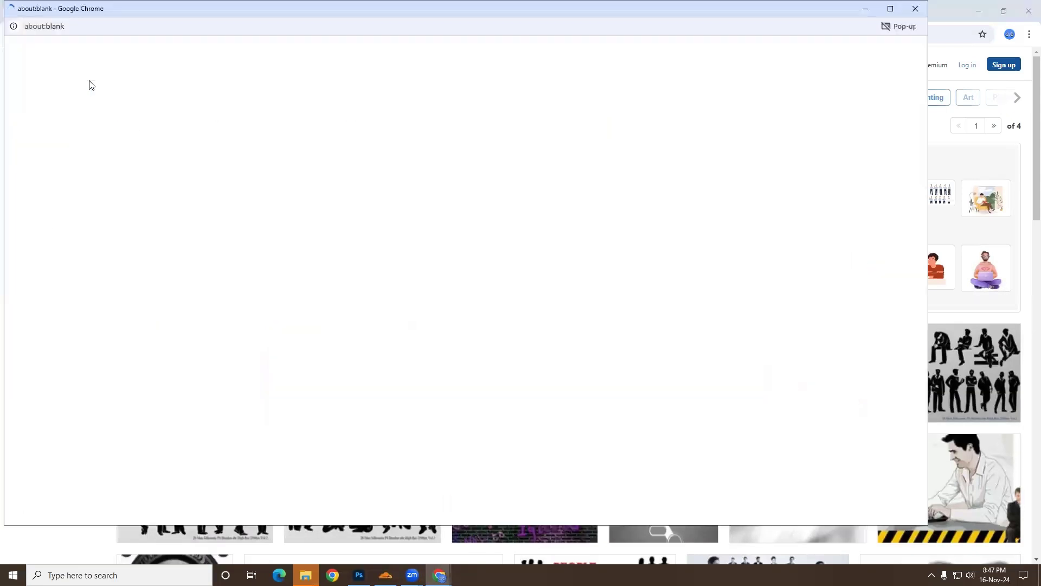
click(917, 7)
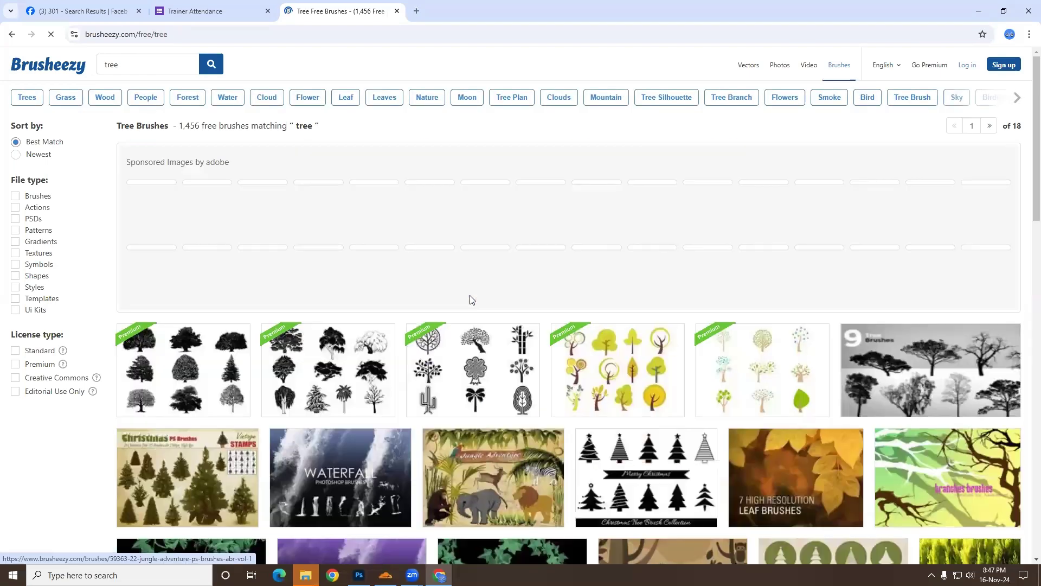
scroll(173, 253, down, 2)
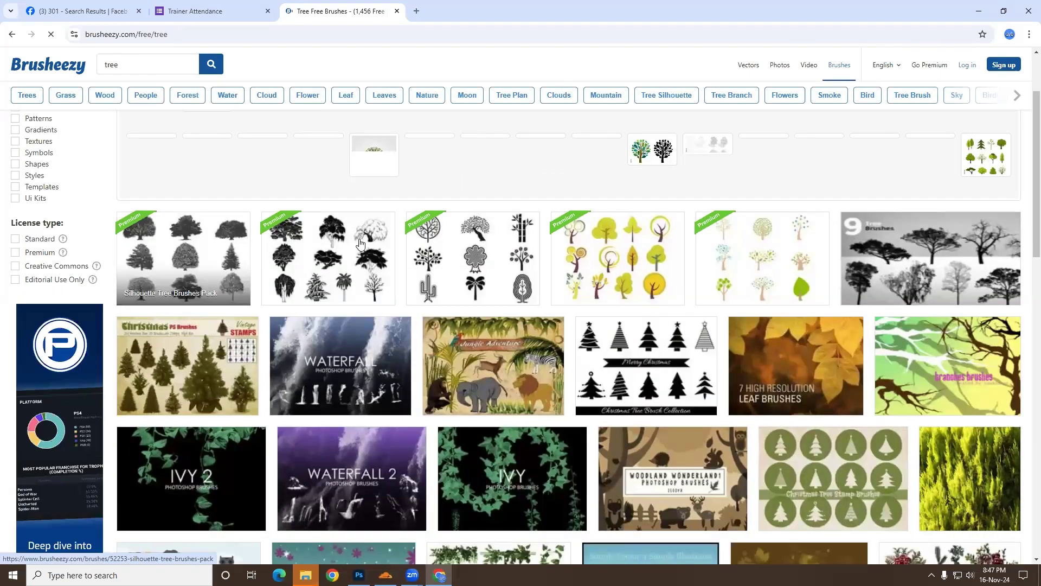
scroll(187, 312, down, 2)
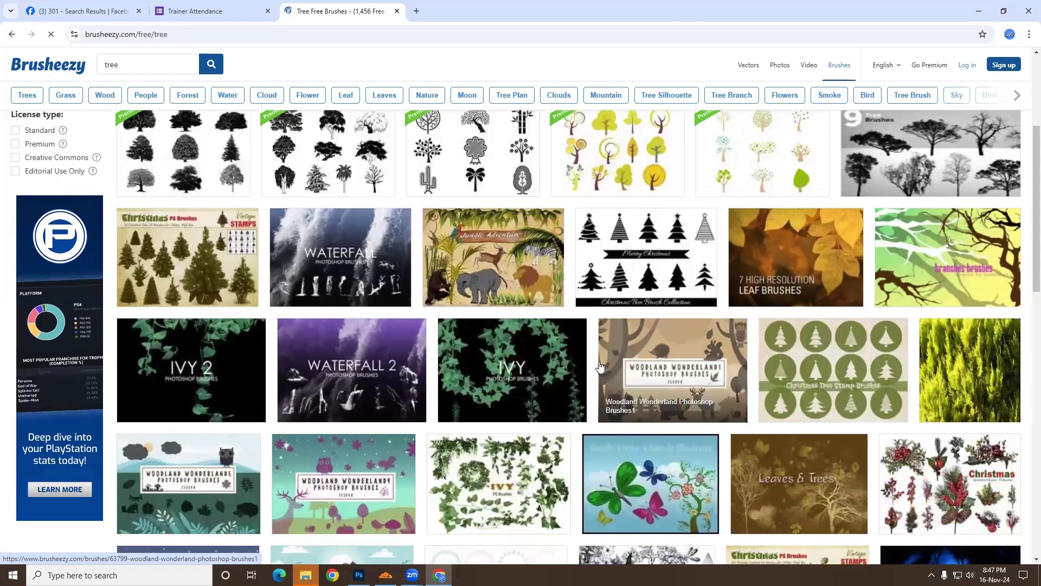
scroll(592, 373, down, 3)
scroll(592, 373, up, 4)
key(BackSpace)
key(BackSpace)
key(BackSpace)
key(BackSpace)
text(m)
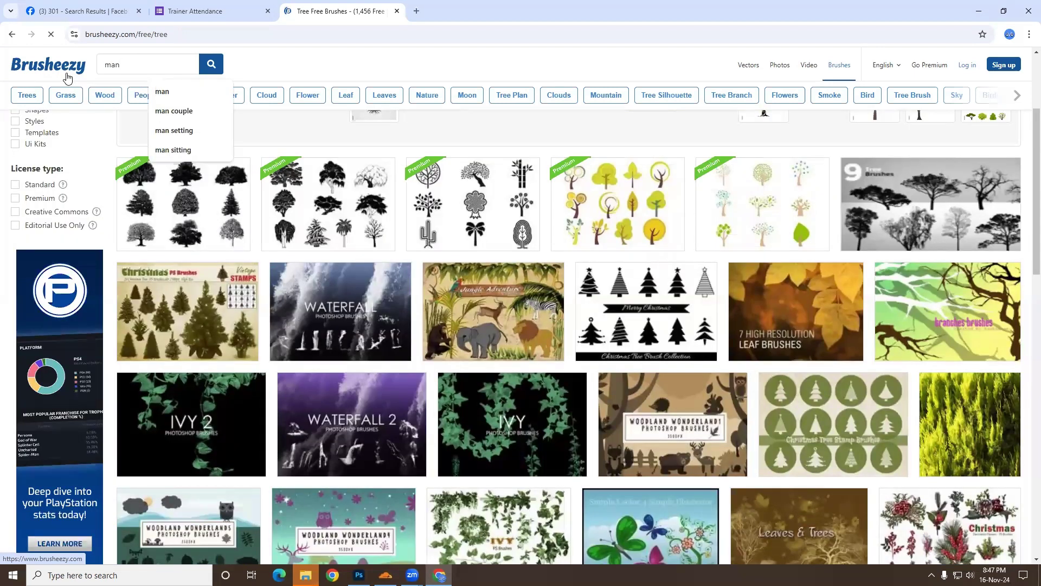
text(an)
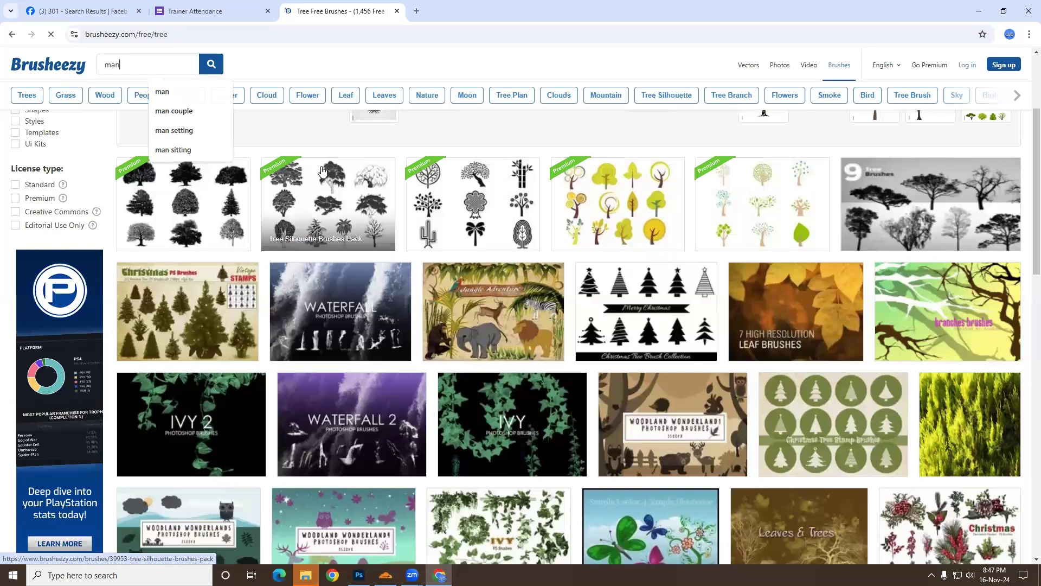
Step: Search for 'man' and scroll through the 680 silhouette brush results
key(Return)
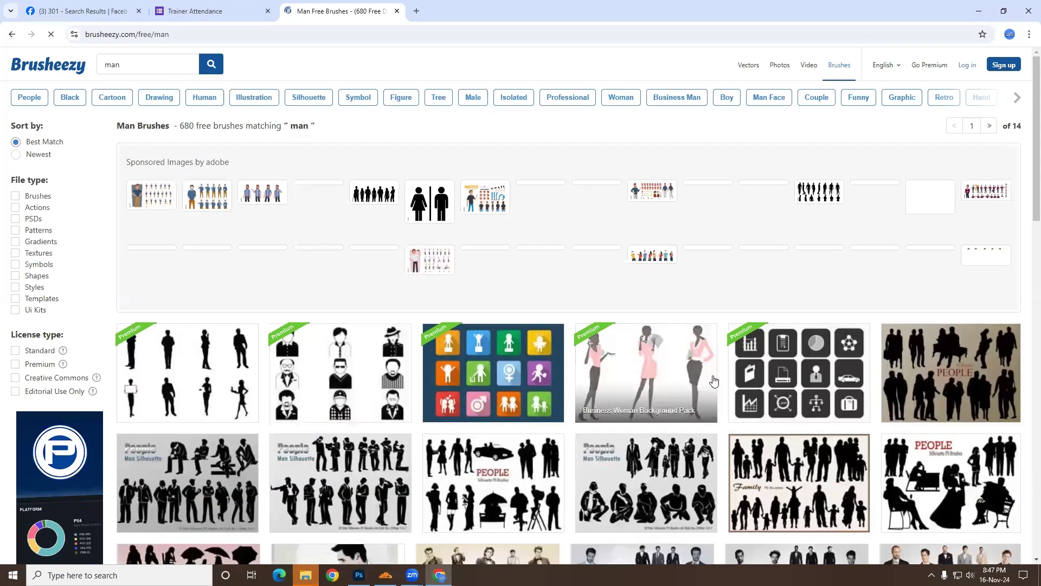
scroll(655, 365, down, 3)
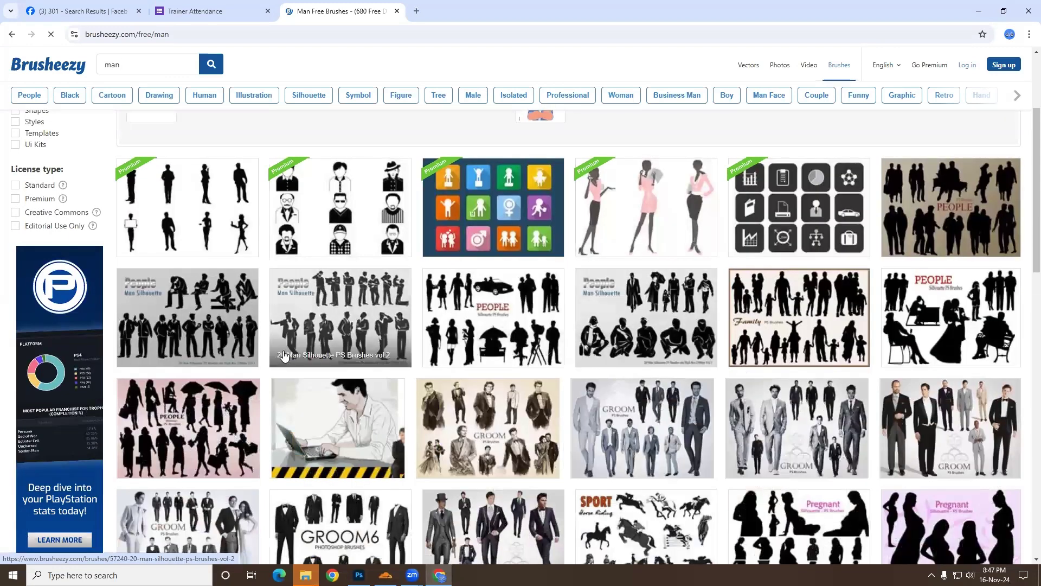
scroll(585, 400, down, 3)
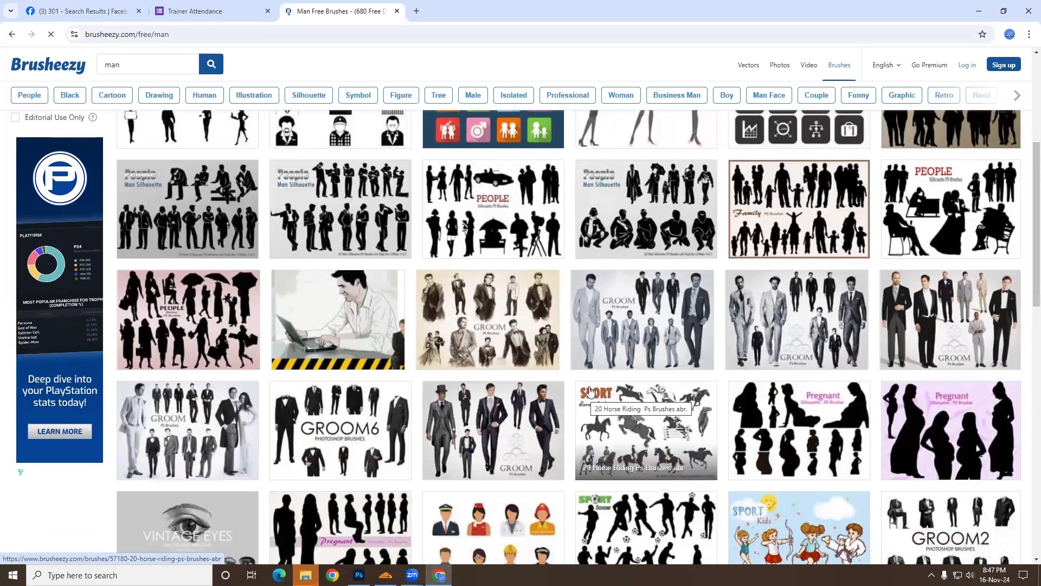
scroll(590, 391, down, 2)
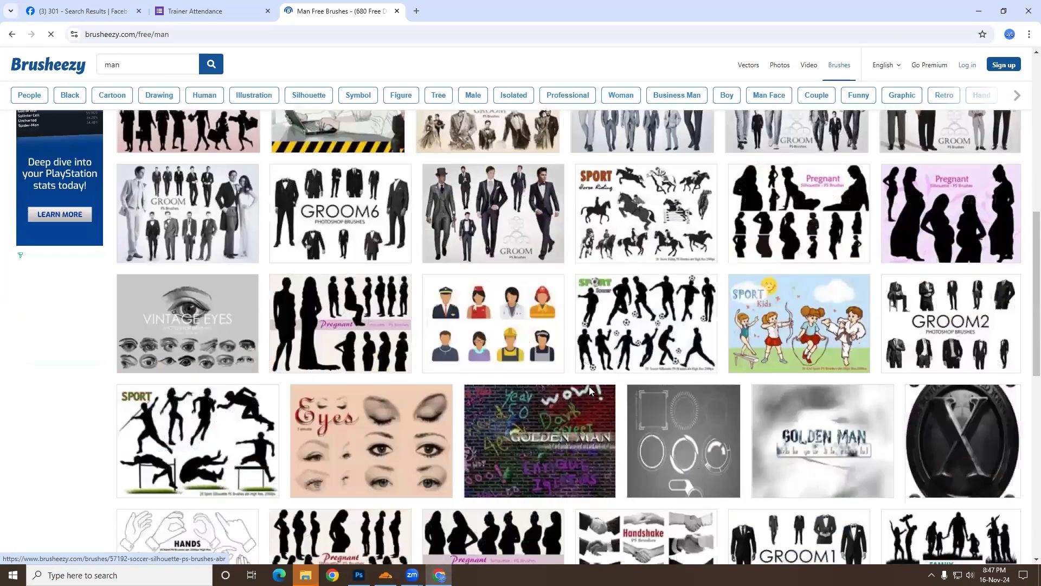
scroll(591, 390, down, 4)
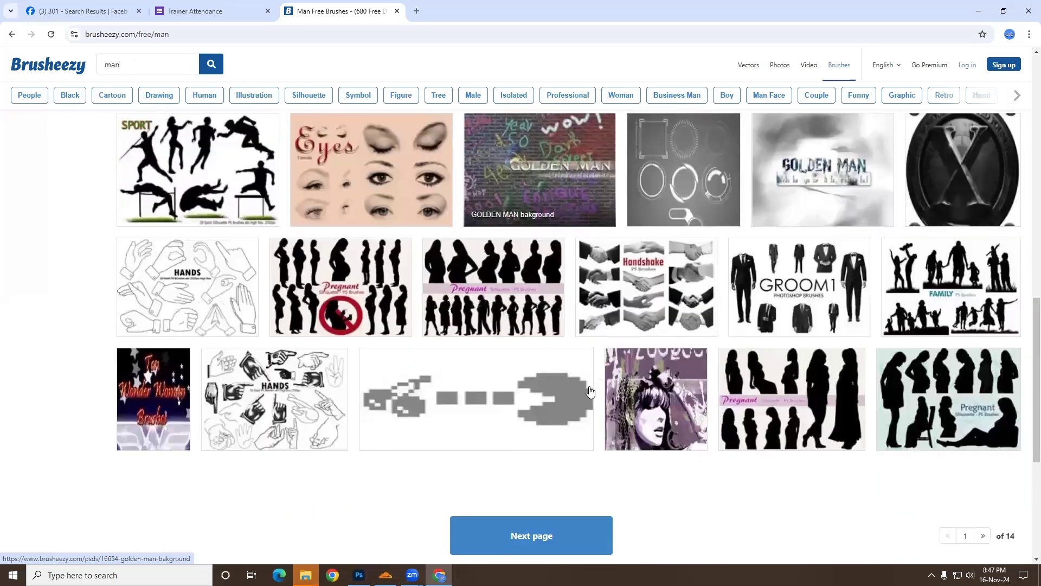
scroll(590, 391, up, 4)
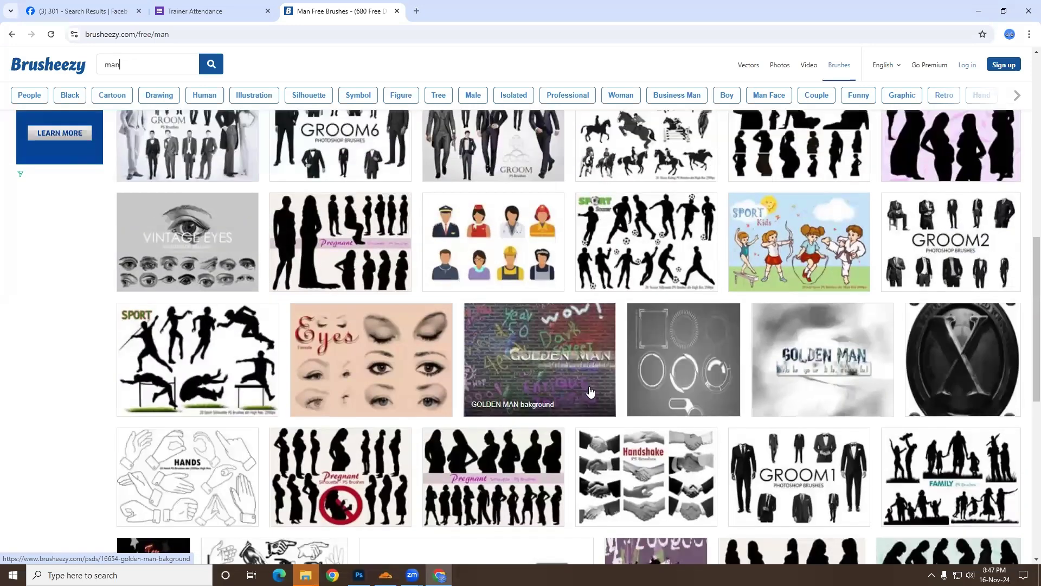
scroll(591, 391, up, 3)
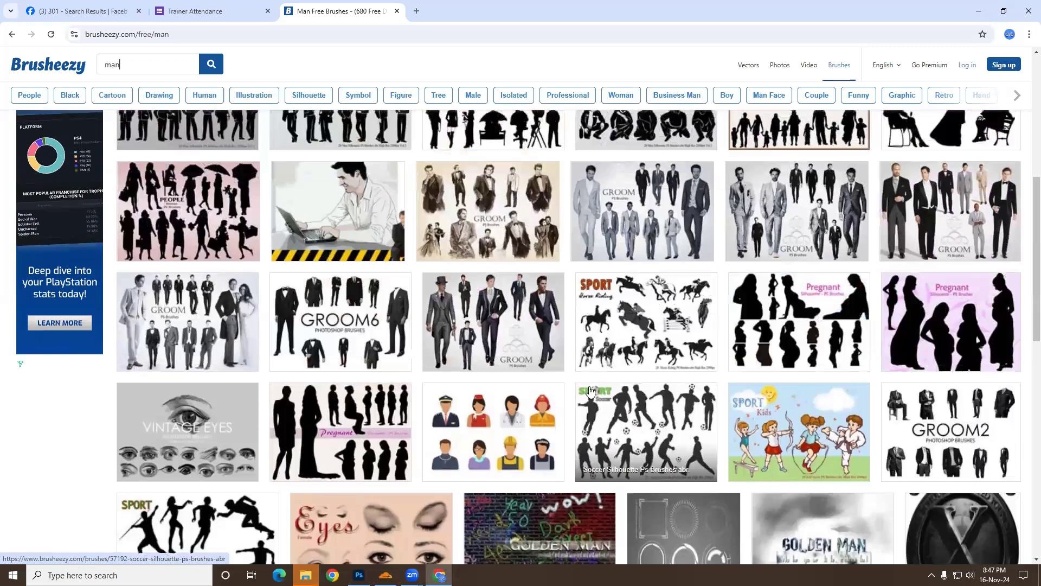
scroll(590, 391, up, 1)
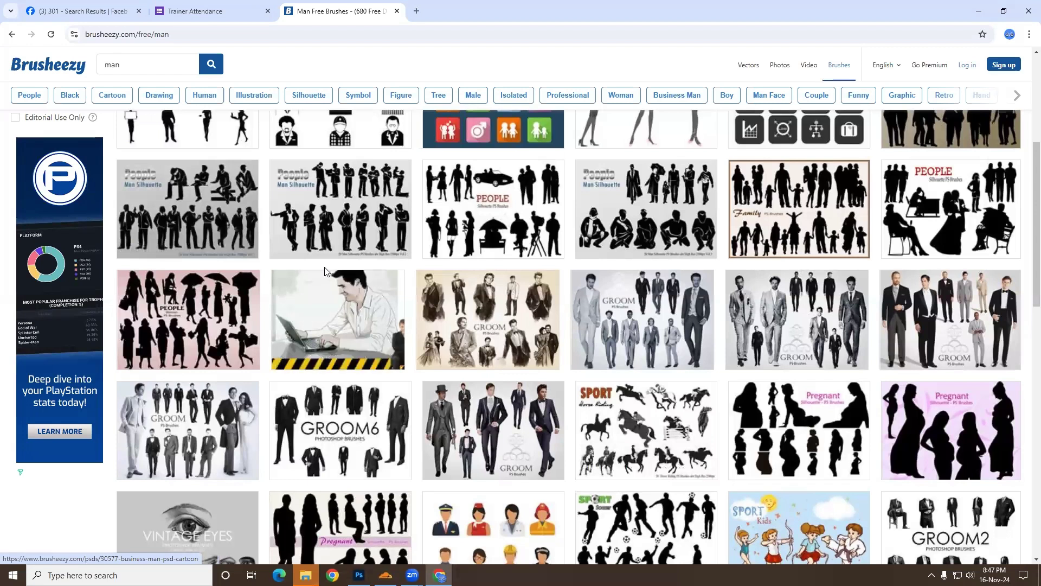
Step: Download the Man Silhouette PS Brushes Abr pack (2,038 KB) and minimize Chrome
click(185, 199)
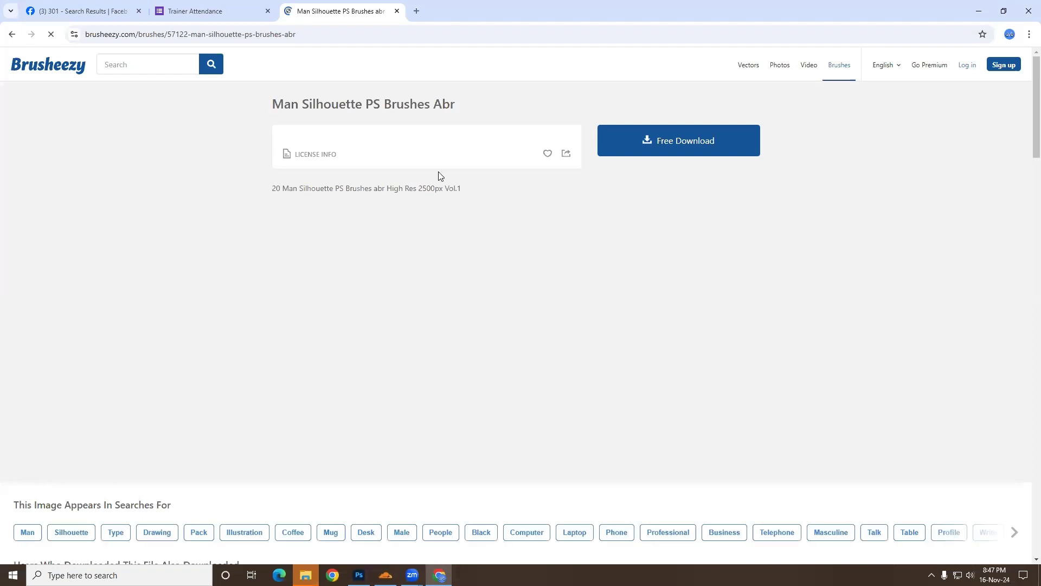
click(613, 153)
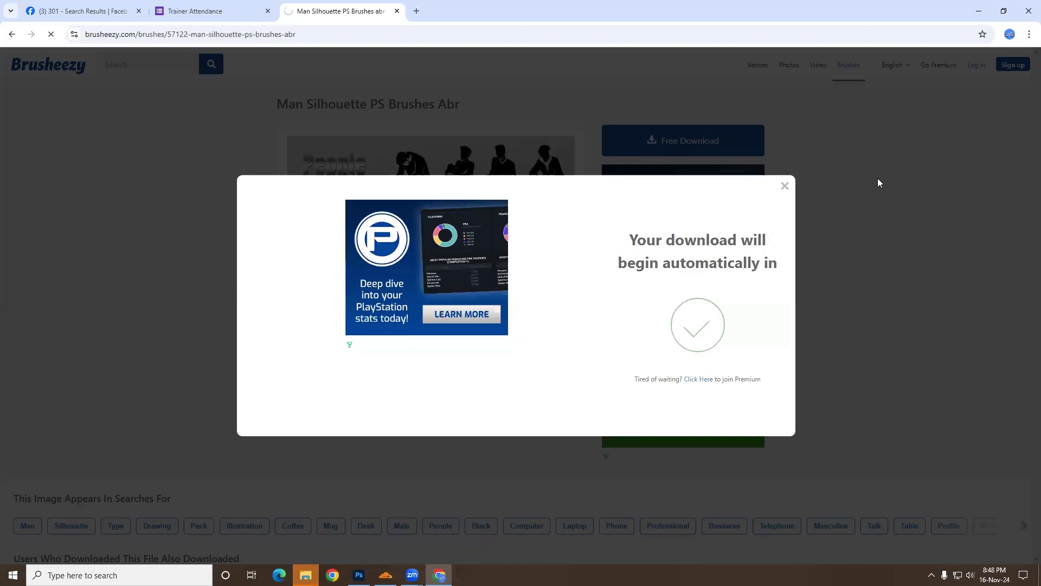
click(990, 37)
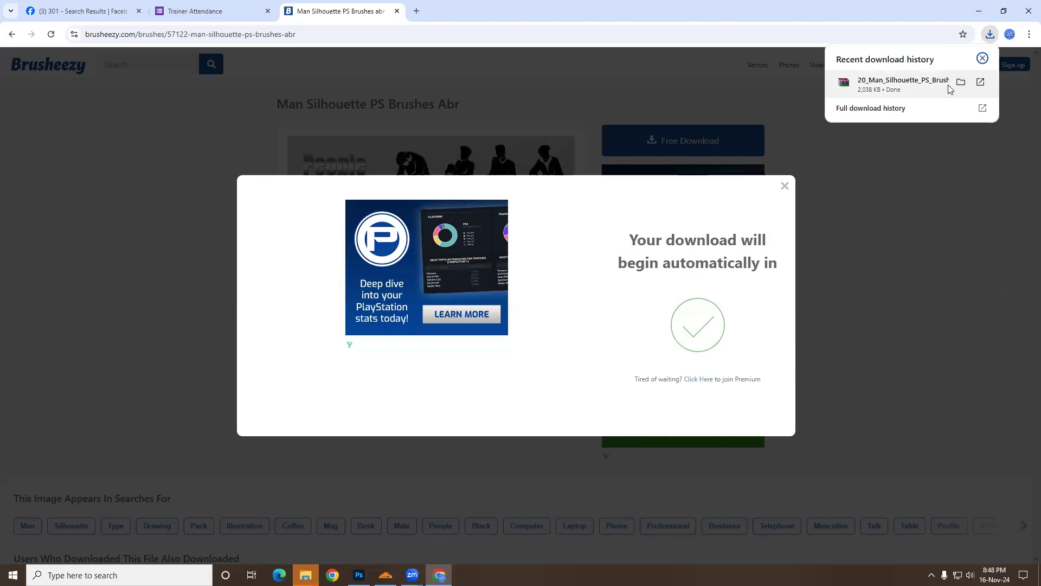
click(982, 11)
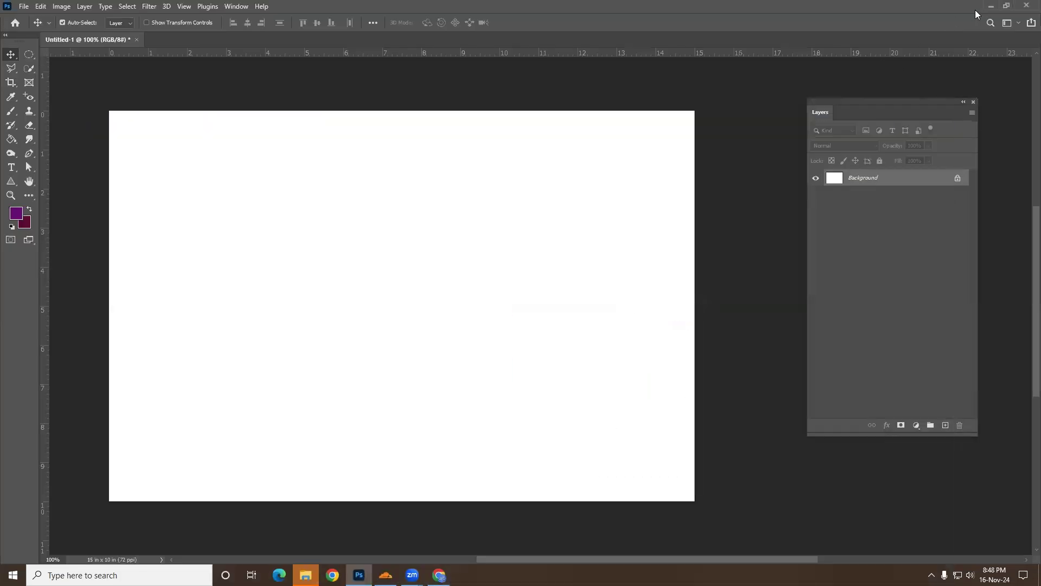
Step: Open Downloads via This PC and select the 20_Man_Silhouette_PS_Brushes_abr zip
click(989, 7)
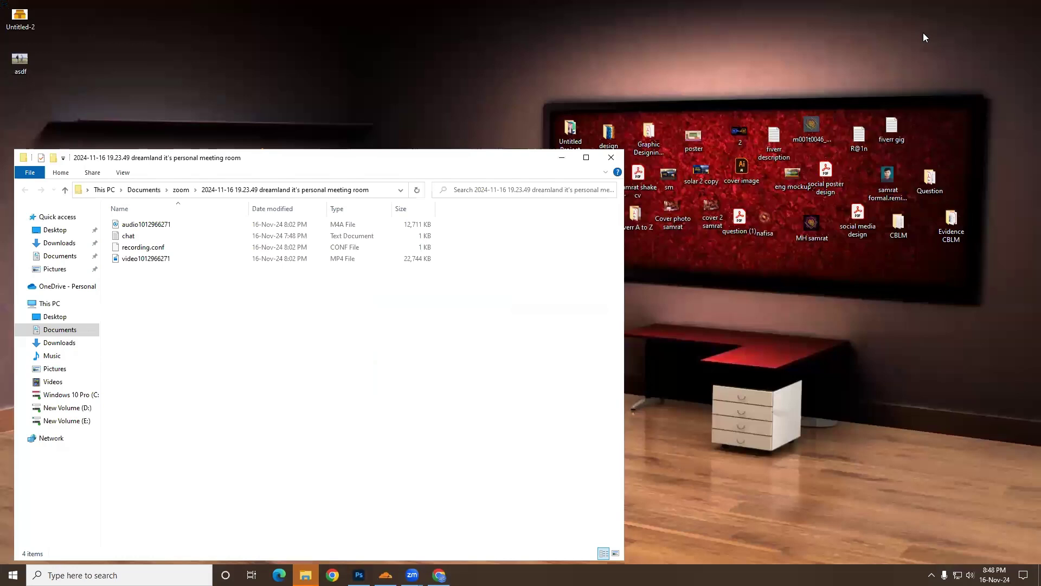
click(611, 157)
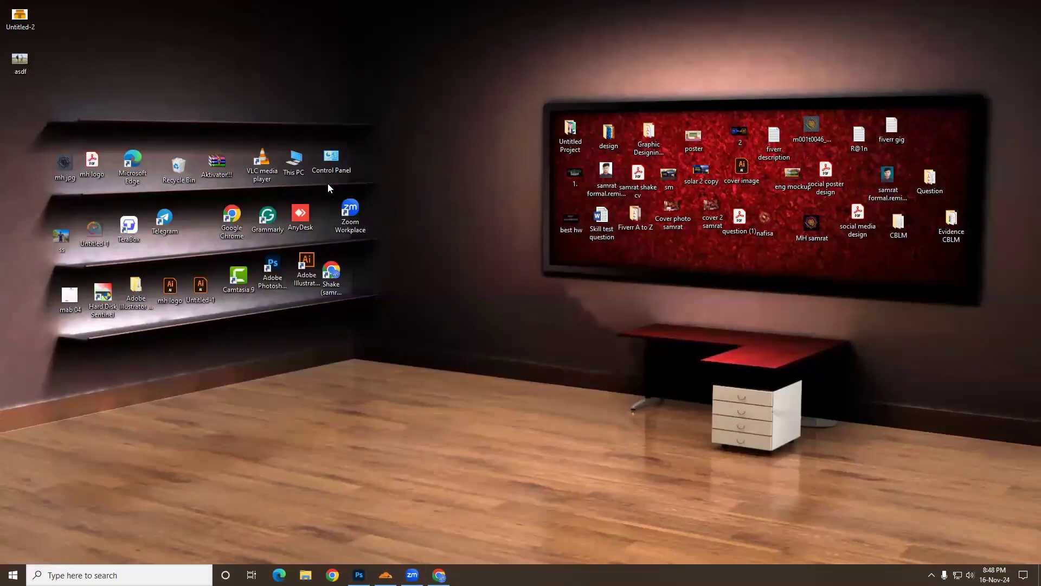
double_click(294, 163)
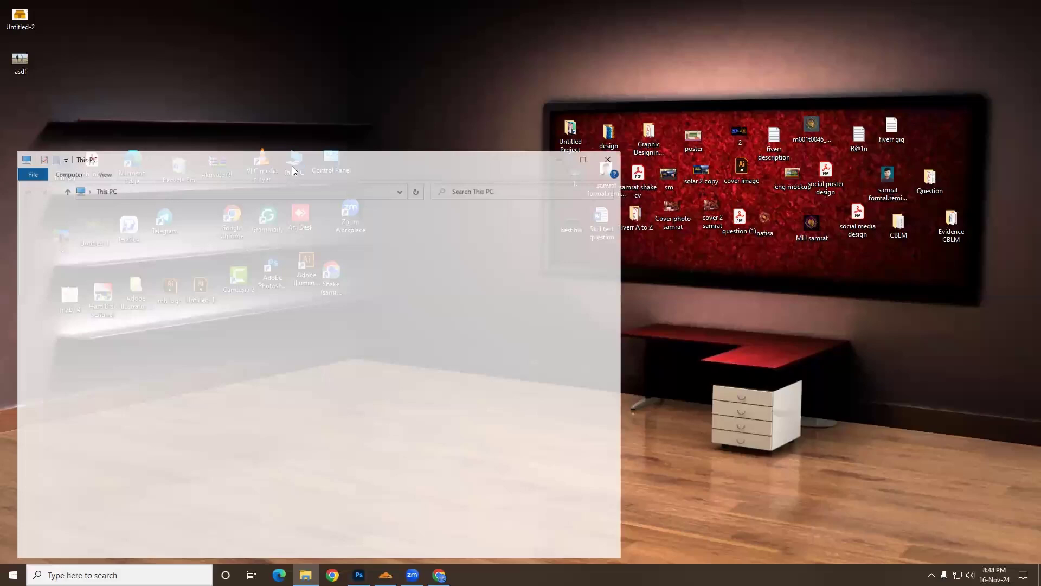
click(585, 159)
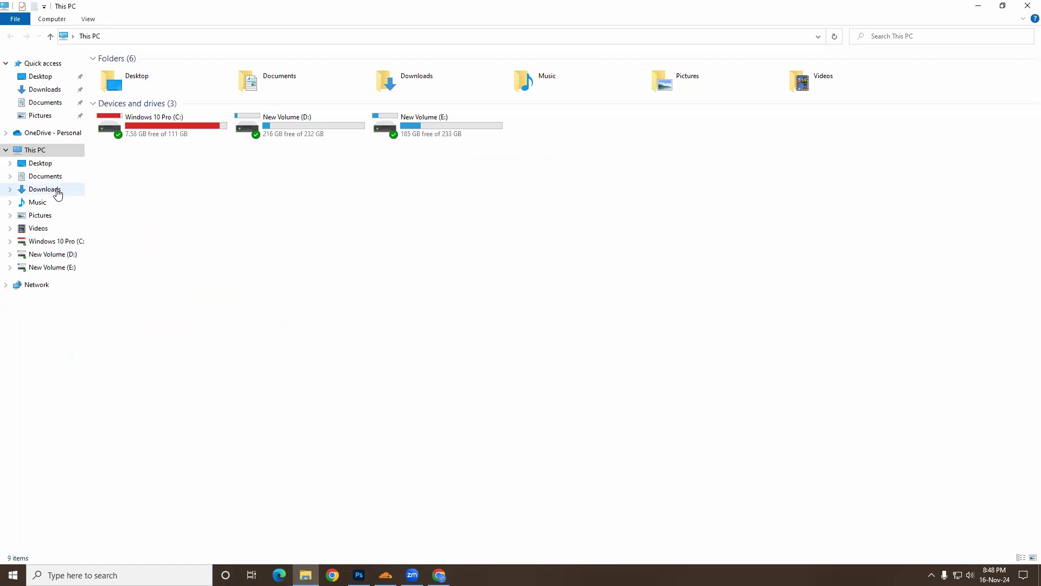
click(58, 190)
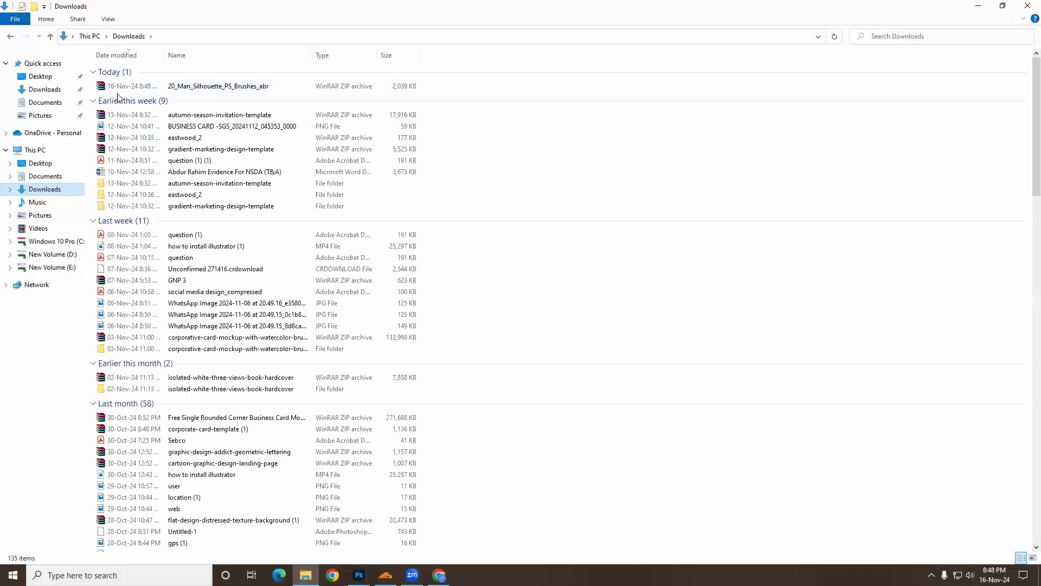
click(198, 91)
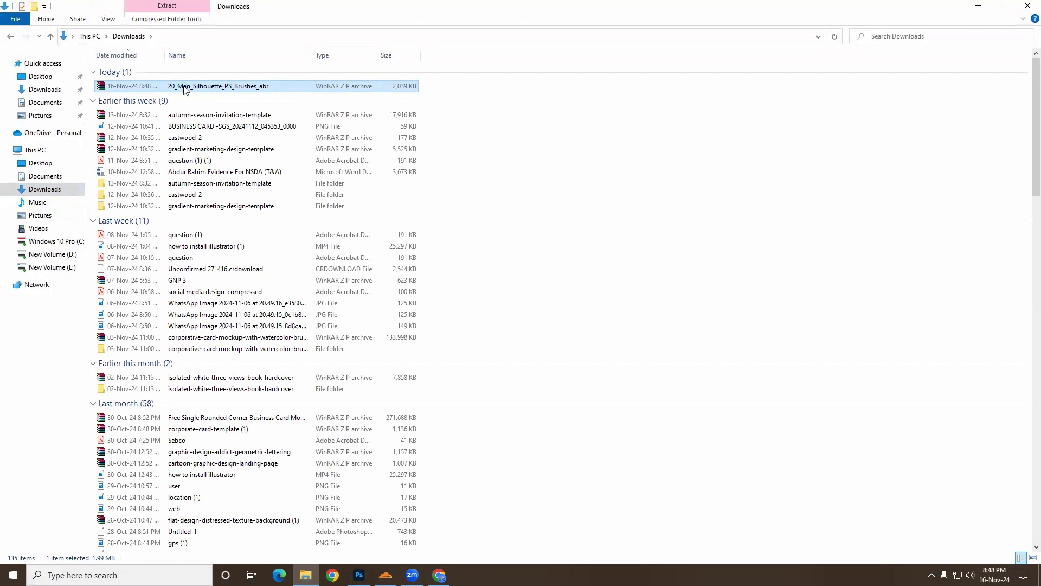
Step: Extract the man silhouette brush zip to its default folder
right_click(184, 88)
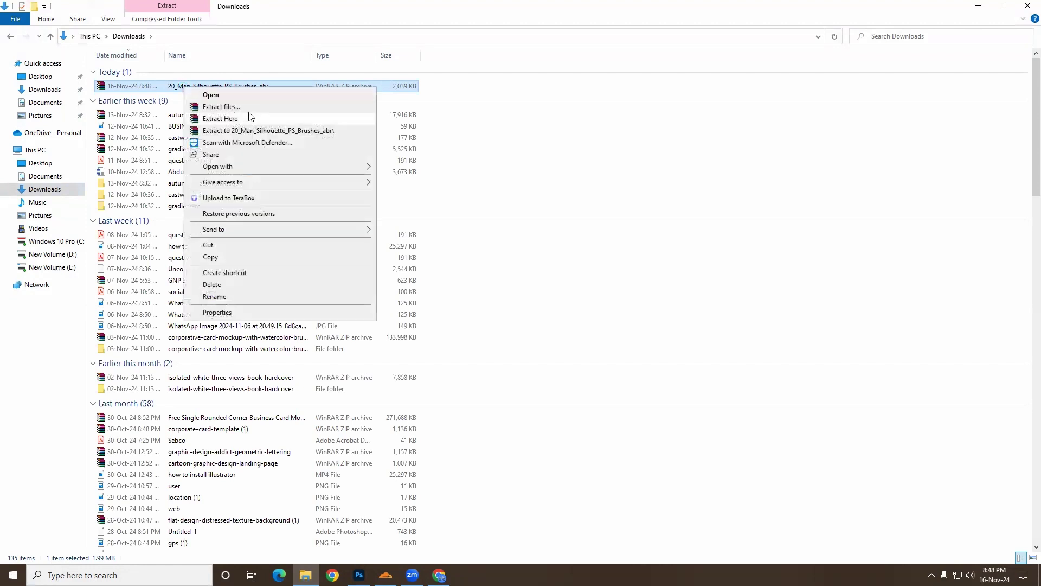
click(217, 107)
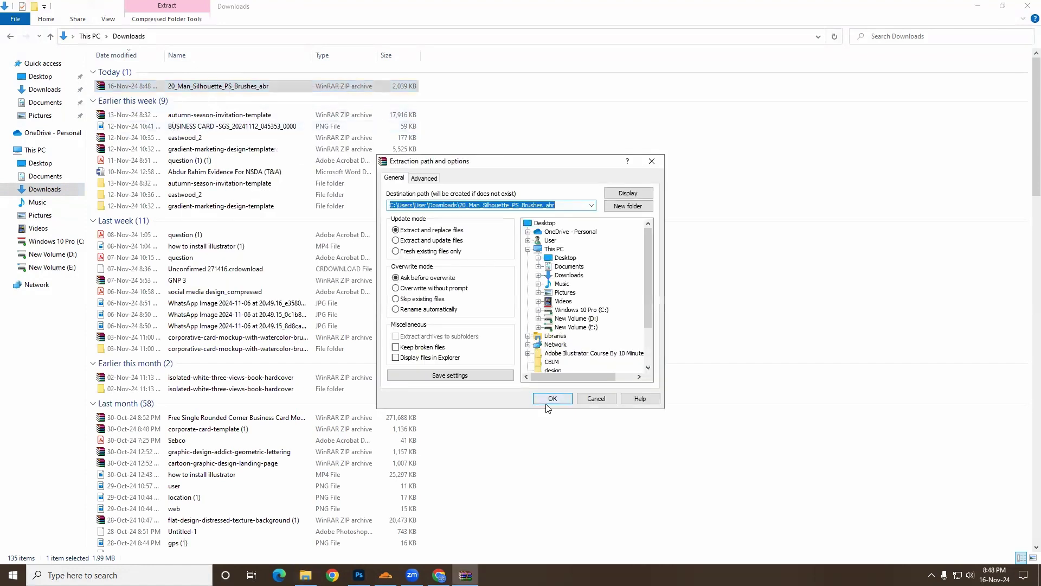
click(552, 398)
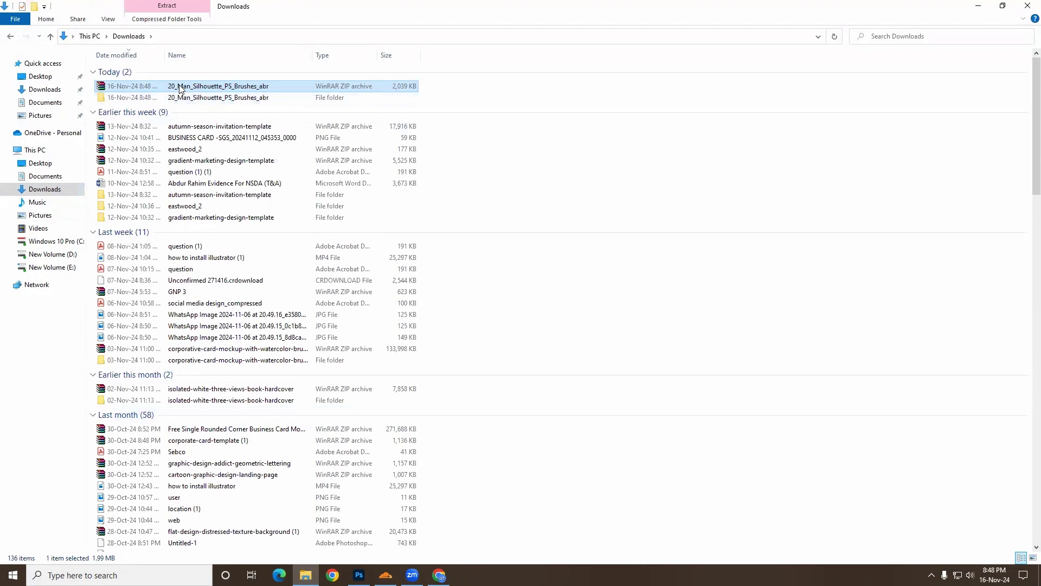
Step: Open the extracted 20 Man Silhouette PS Brushes abr folders and load the ABR file into Photoshop
click(171, 99)
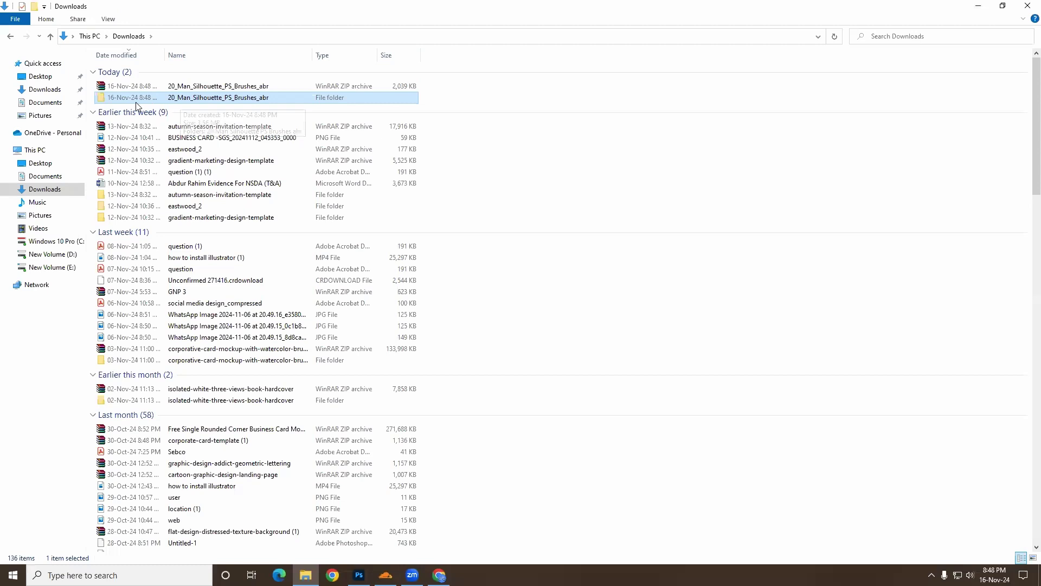
double_click(179, 98)
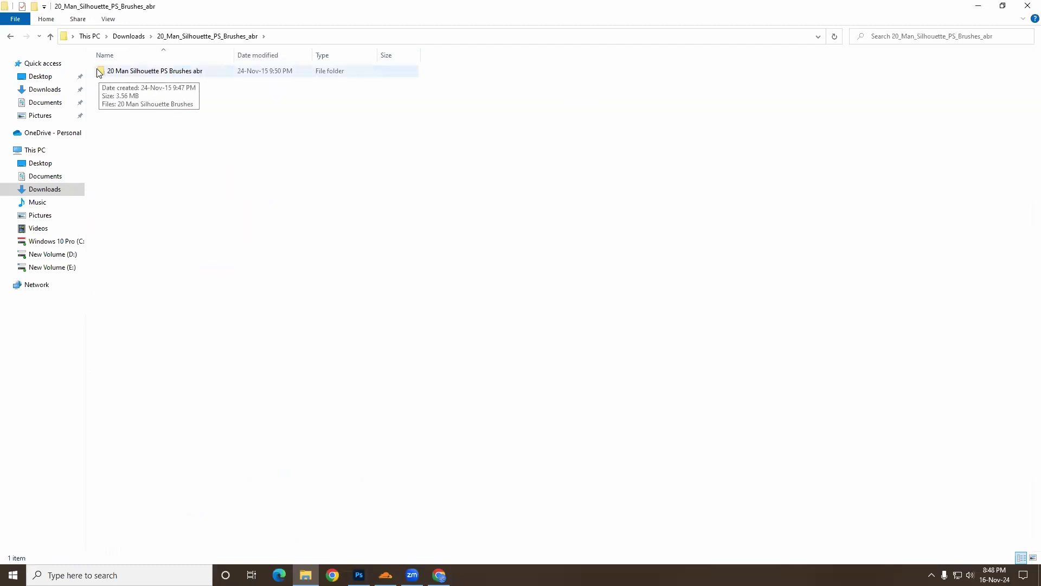
double_click(188, 72)
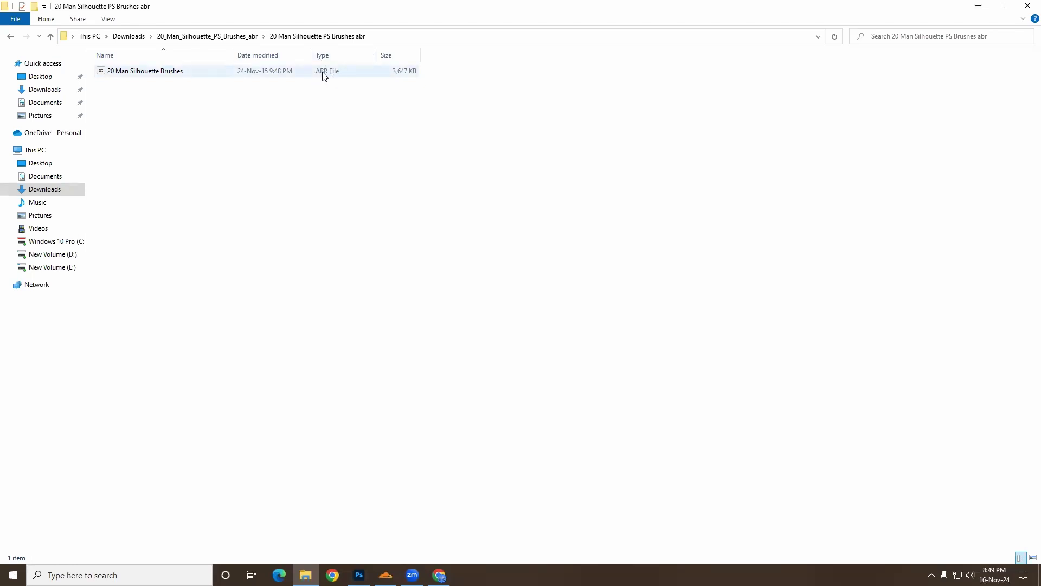
double_click(329, 76)
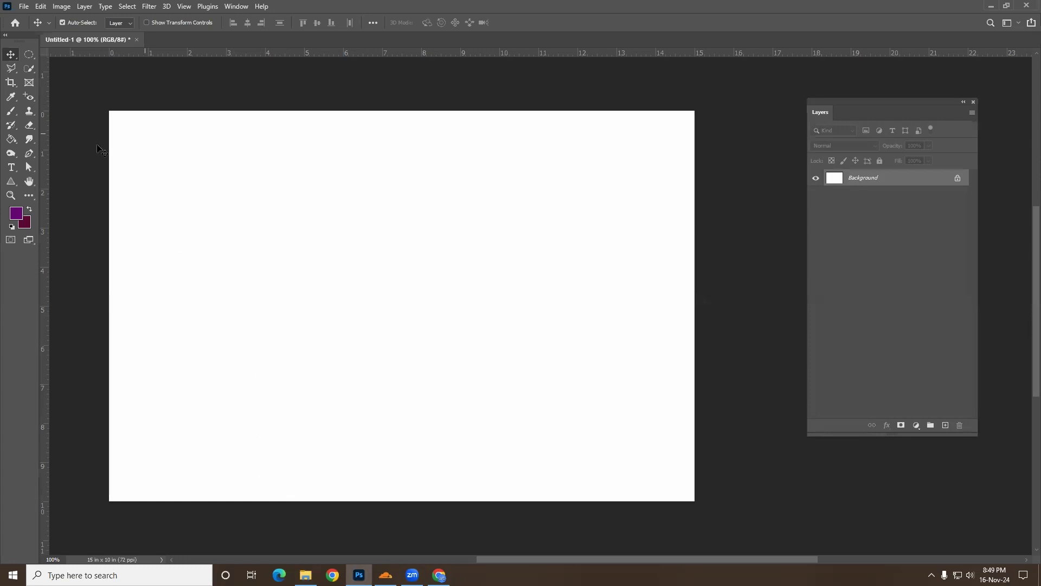
Step: With the Brush tool active, collapse the birds group in the preset picker and show its options menu
click(10, 111)
click(41, 111)
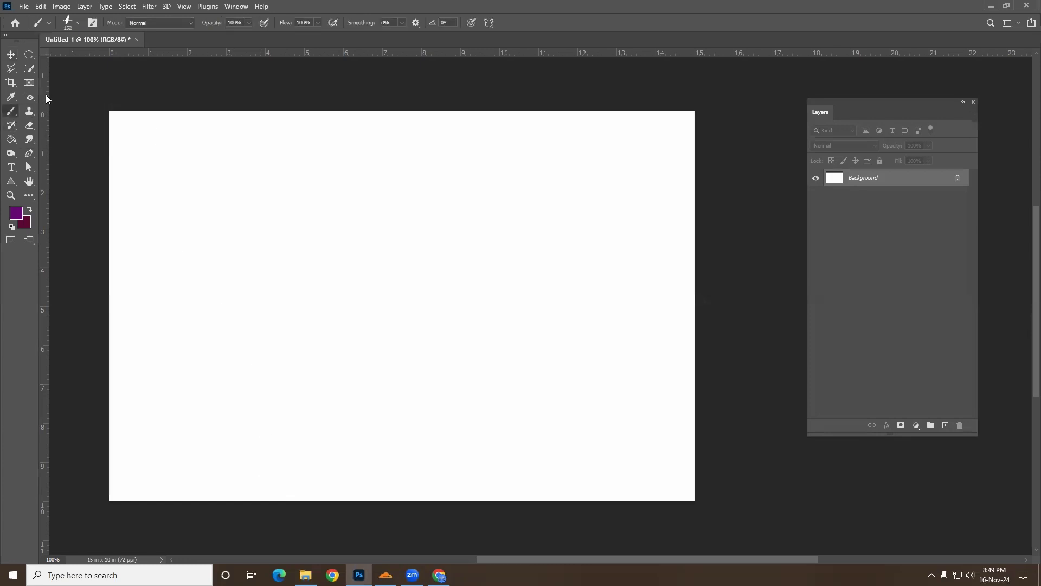
click(78, 25)
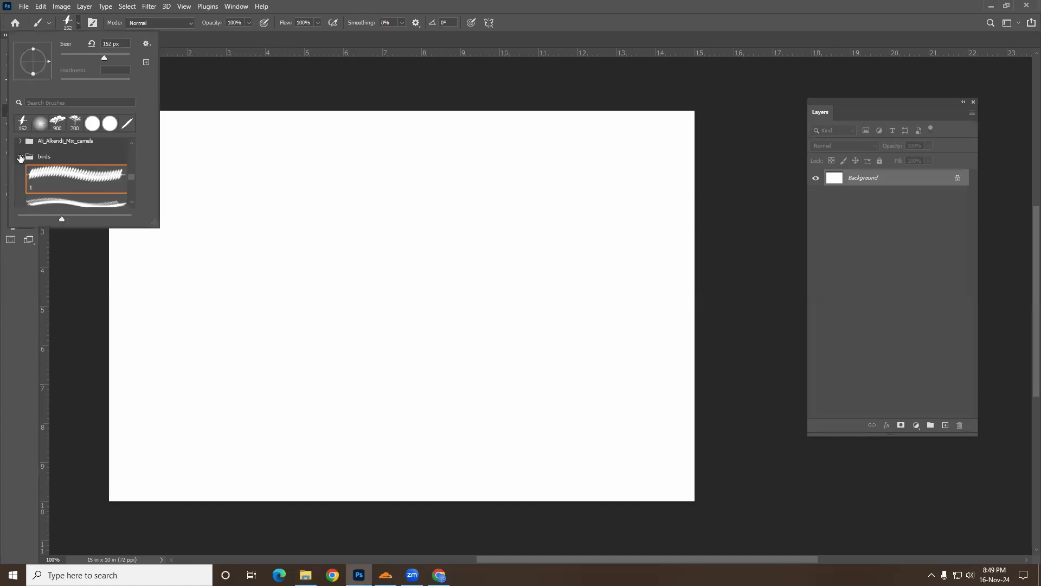
click(20, 158)
drag(132, 188, 132, 196)
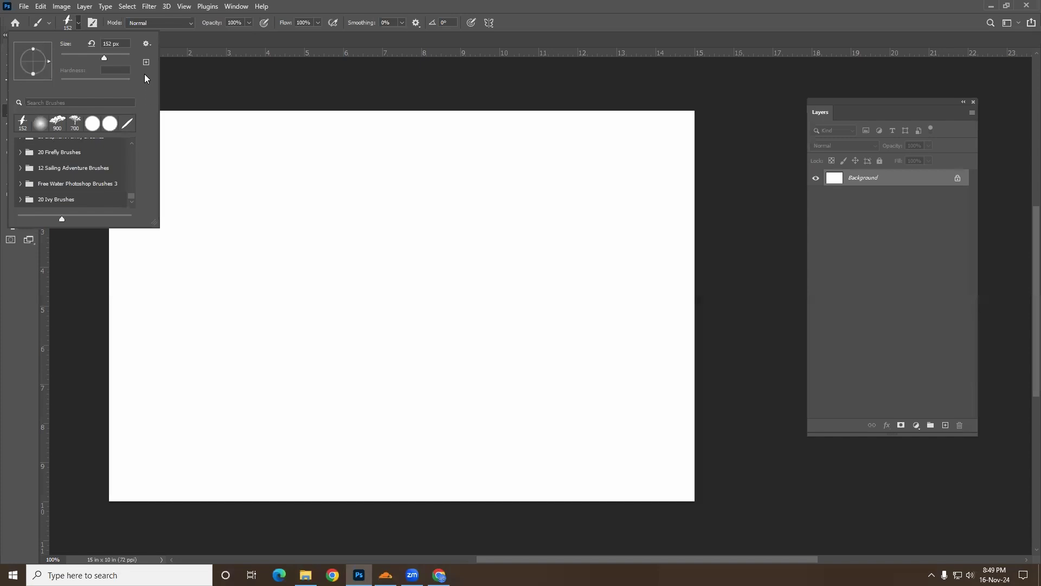
click(146, 44)
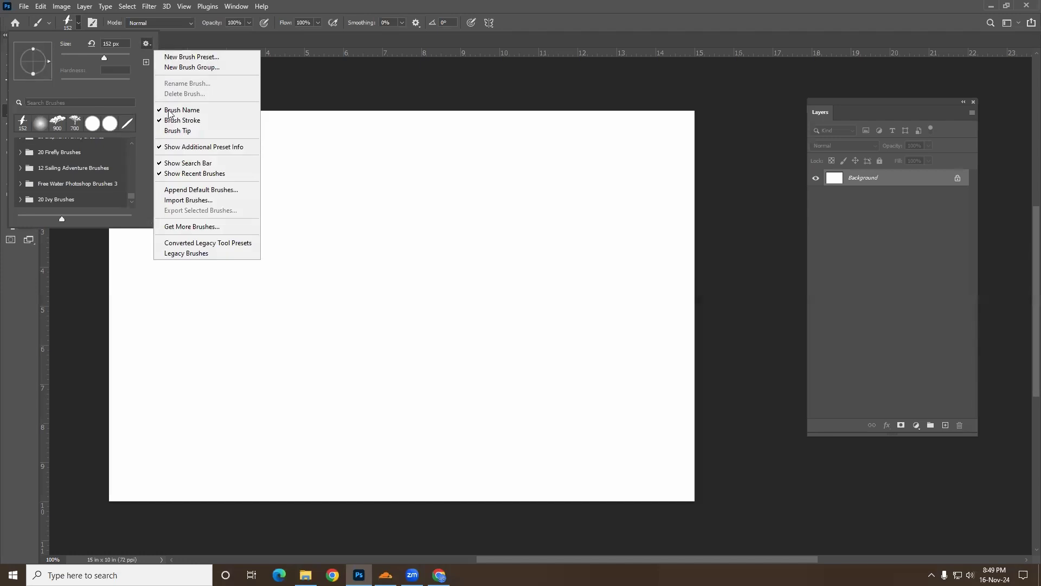
Step: Import 20 Man Silhouette Brushes.abr from Downloads > 20 Man Silhouette PS Brushes abr via Import Brushes
click(145, 42)
click(145, 42)
click(145, 43)
click(146, 42)
click(180, 201)
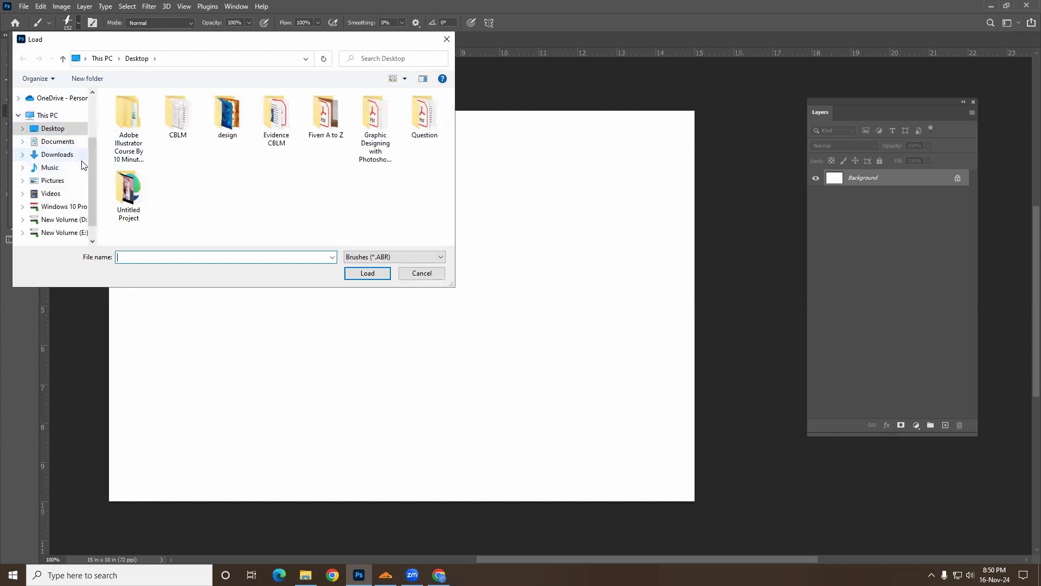
click(66, 156)
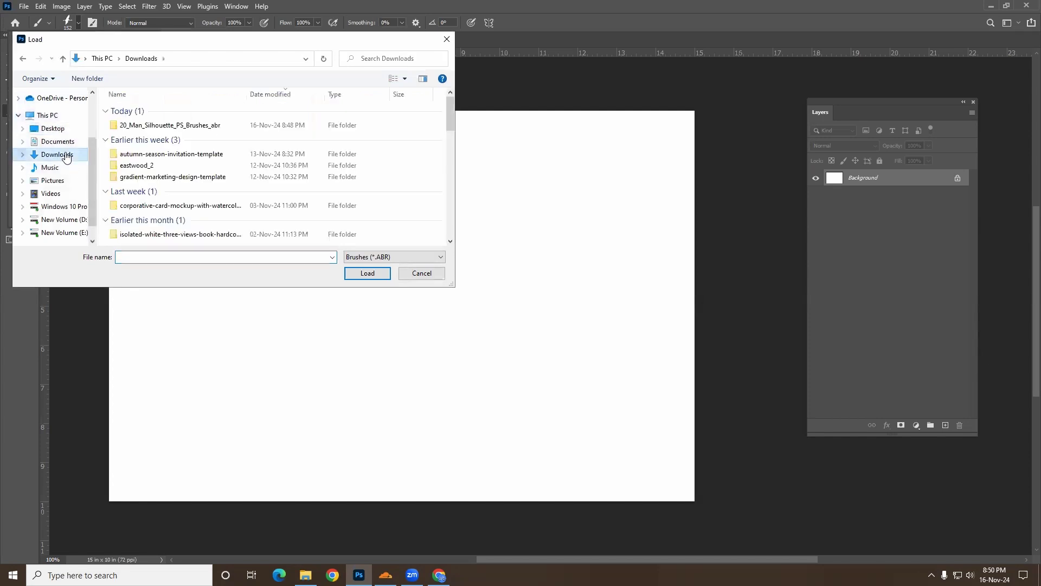
double_click(149, 127)
click(151, 111)
double_click(151, 111)
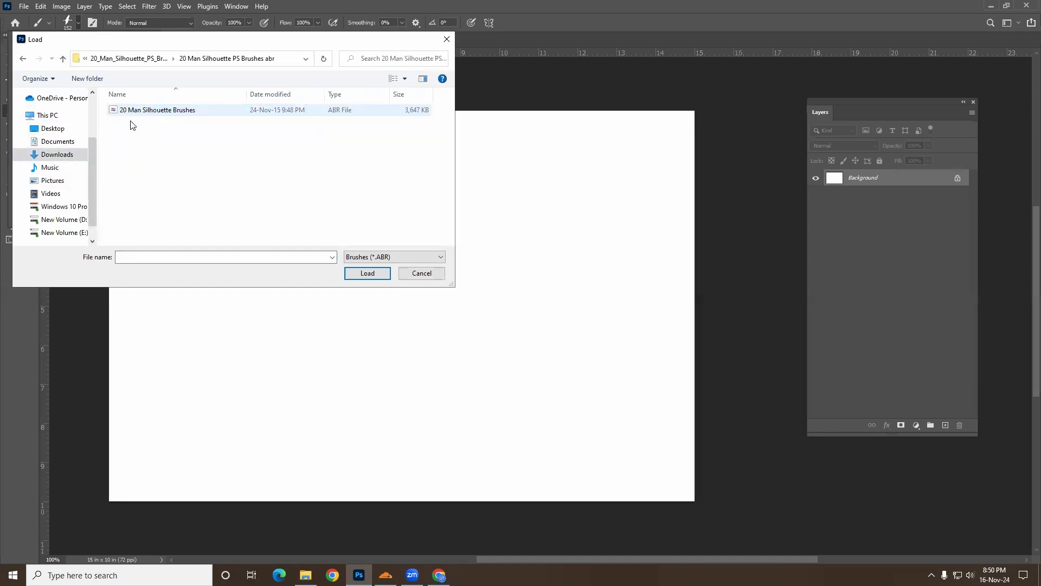
click(340, 113)
click(367, 274)
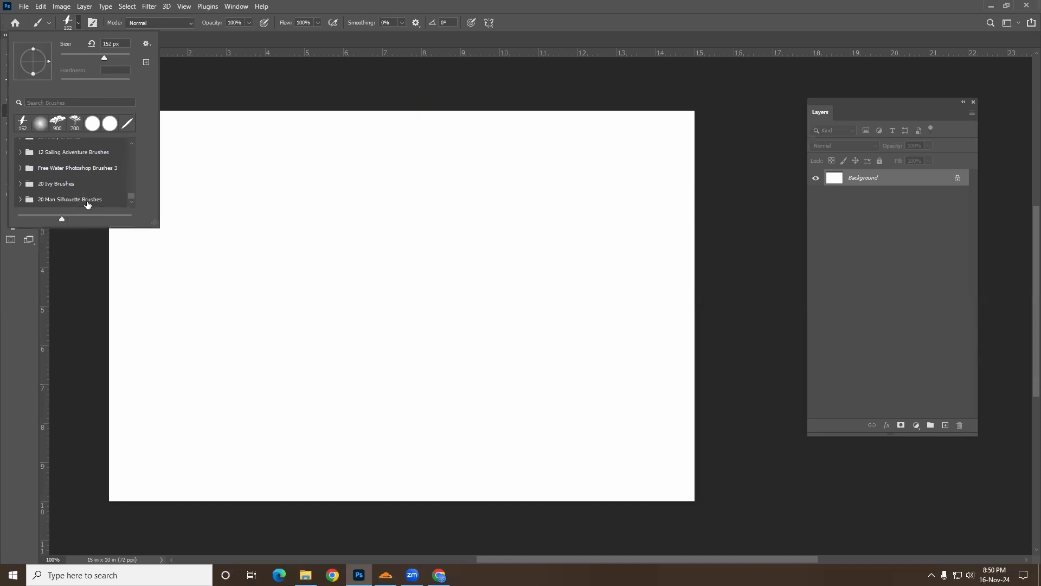
Step: Stamp a large standing man near the upper left with the People - Man 1 brush at 338 px
click(21, 202)
click(61, 186)
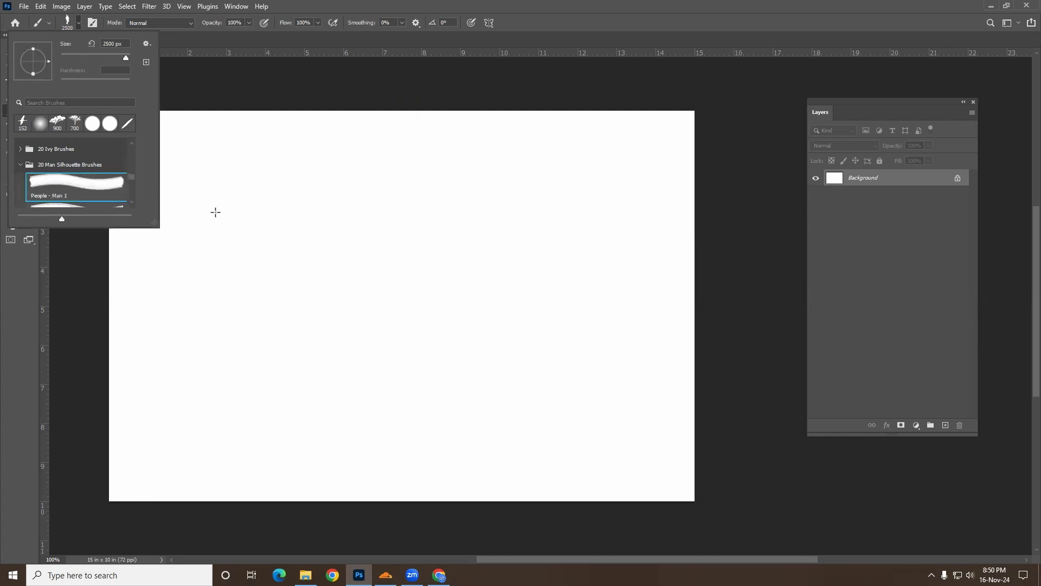
drag(121, 56, 116, 56)
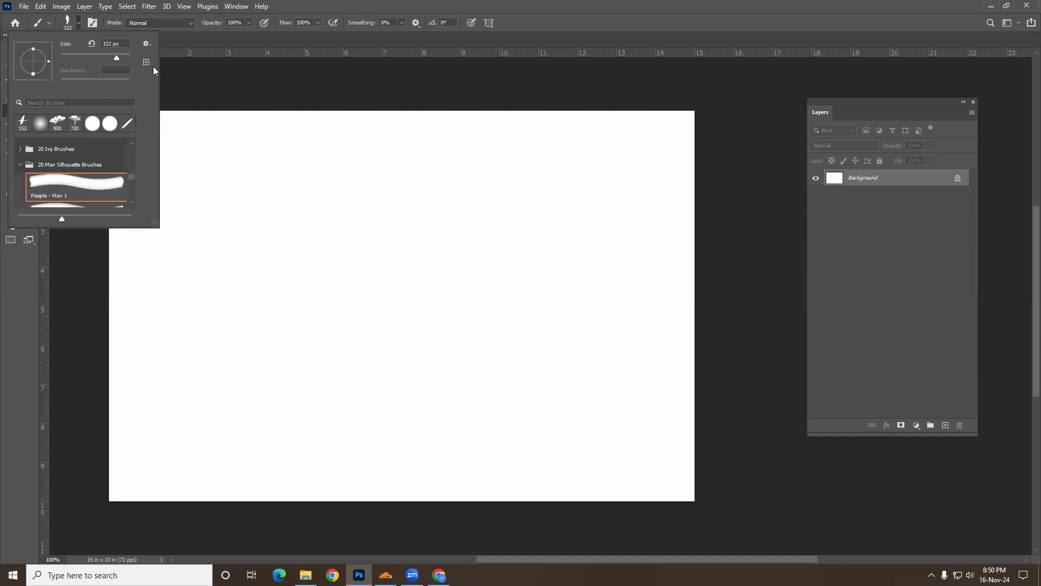
click(945, 424)
click(181, 236)
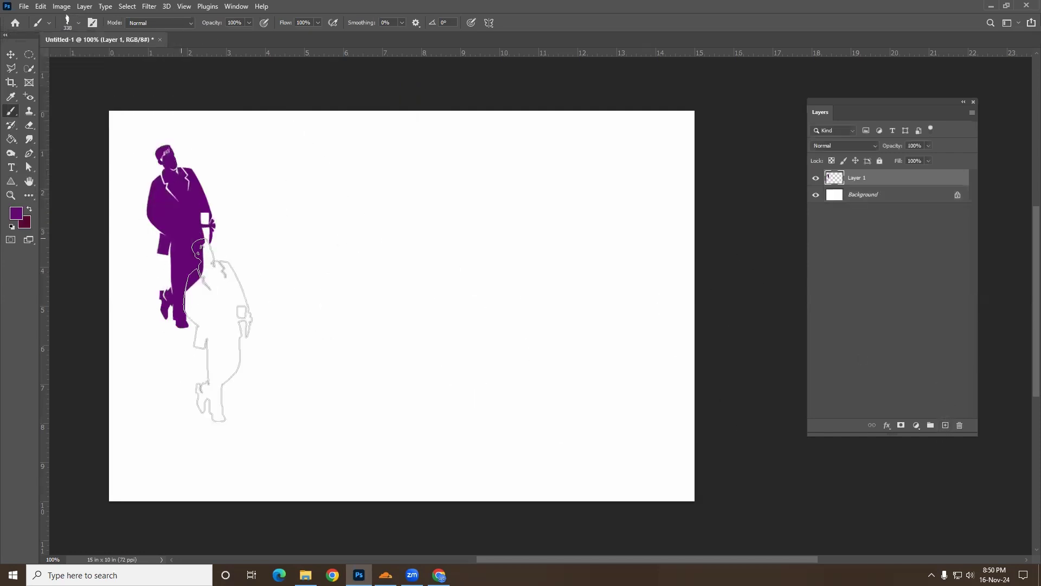
Step: Stamp a small standing man to its right with People - Man 2 at 139 px
click(75, 25)
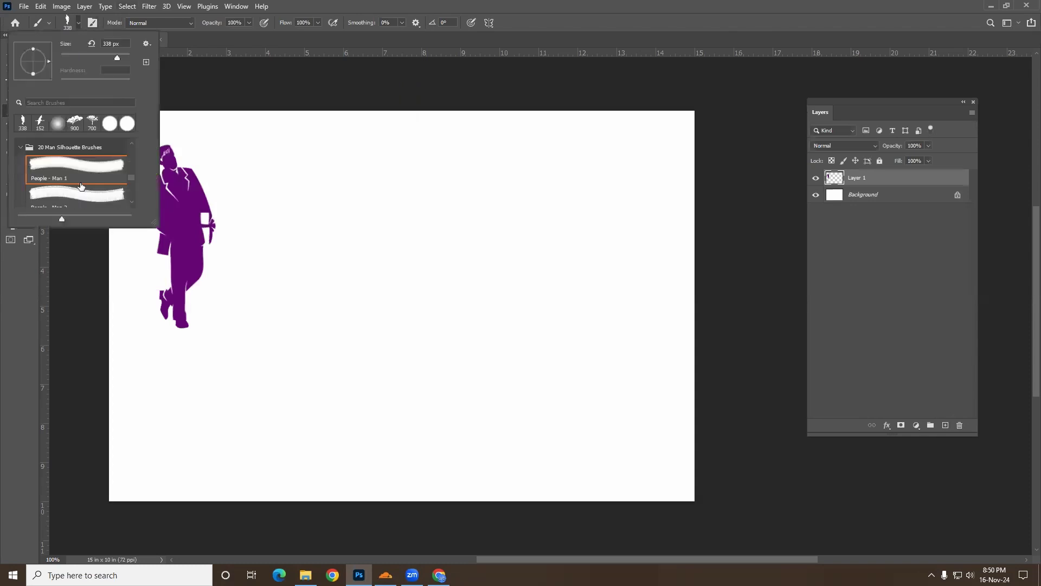
click(77, 194)
drag(125, 58, 102, 58)
click(320, 226)
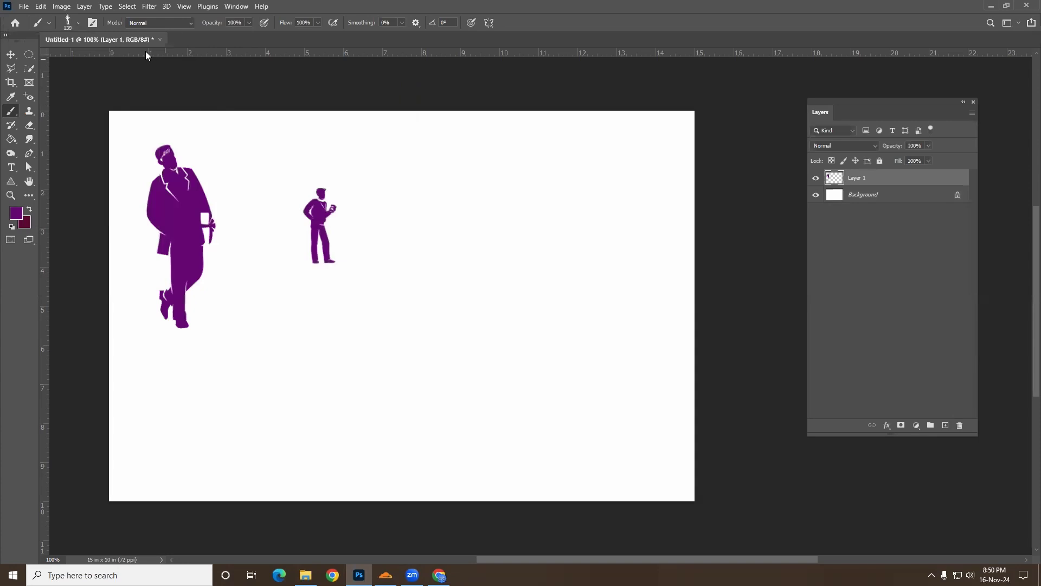
Step: Browse Man 3 to Man 6 brushes and stamp a seated man centrally with People - Man 6 at 177 px
click(77, 24)
scroll(91, 202, down, 1)
click(92, 201)
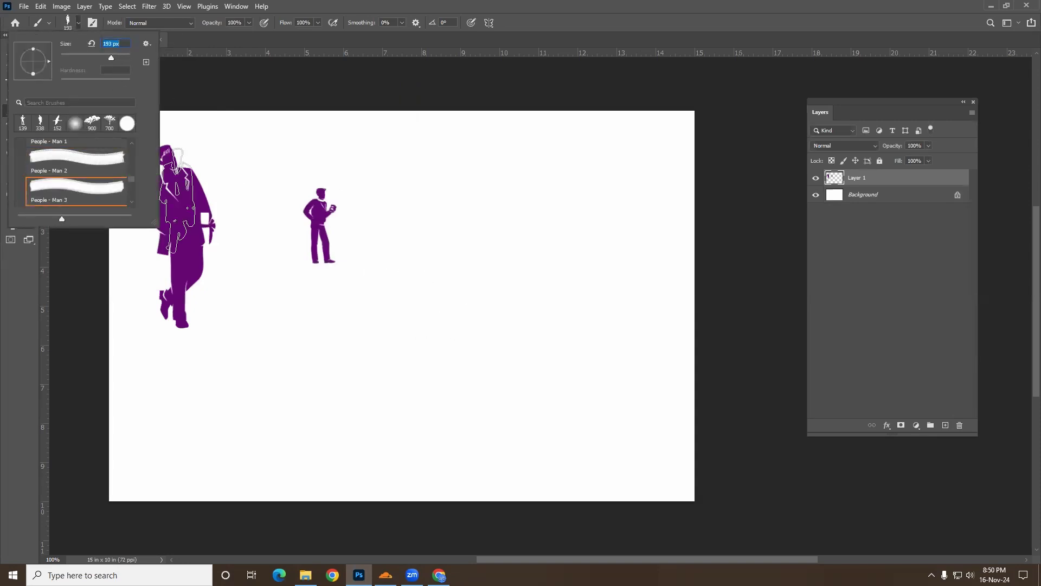
scroll(120, 142, down, 1)
click(76, 190)
click(119, 57)
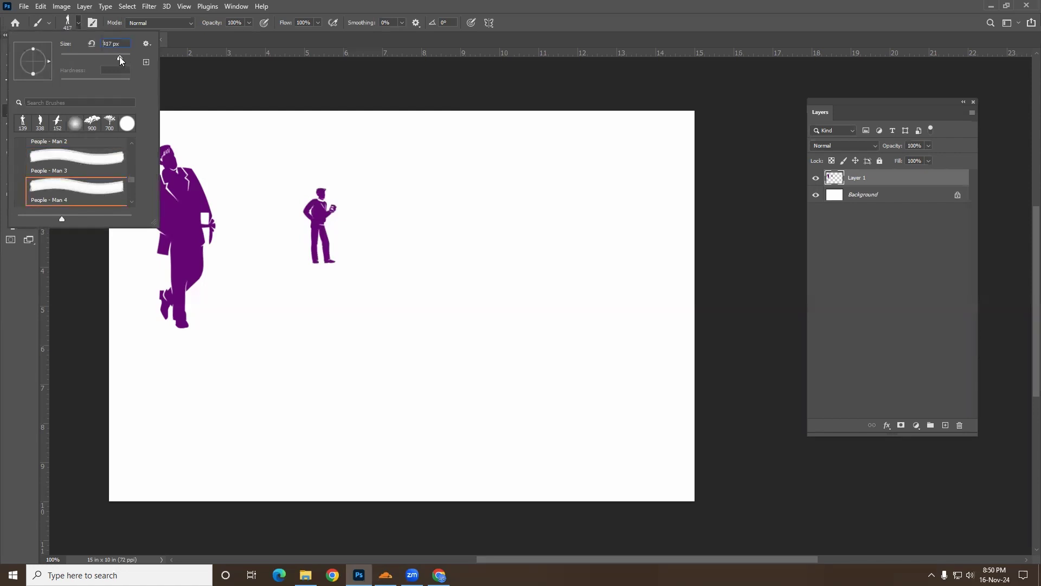
scroll(85, 202, down, 1)
click(87, 187)
drag(124, 58, 109, 56)
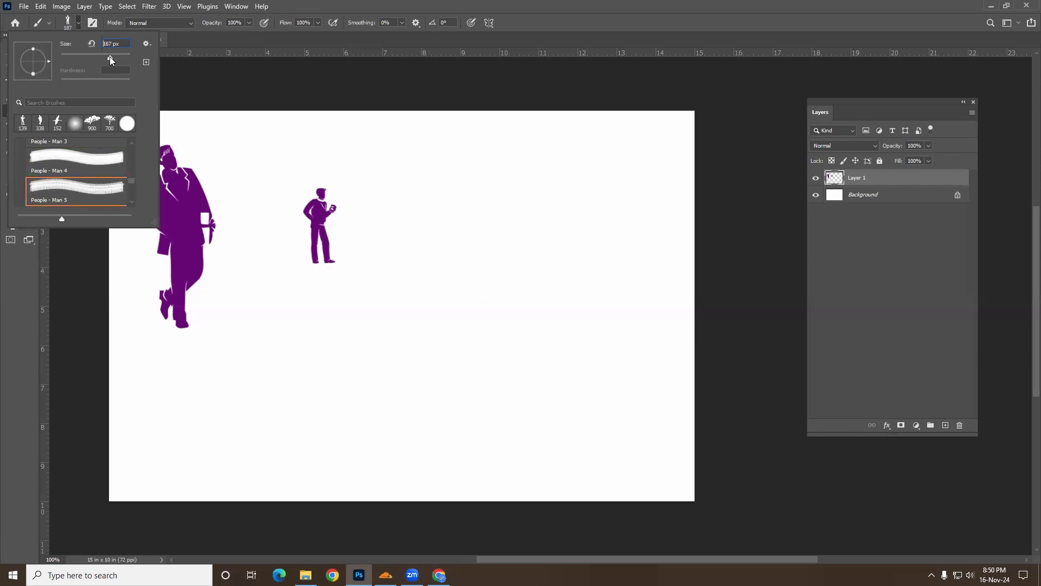
scroll(115, 200, down, 1)
click(115, 200)
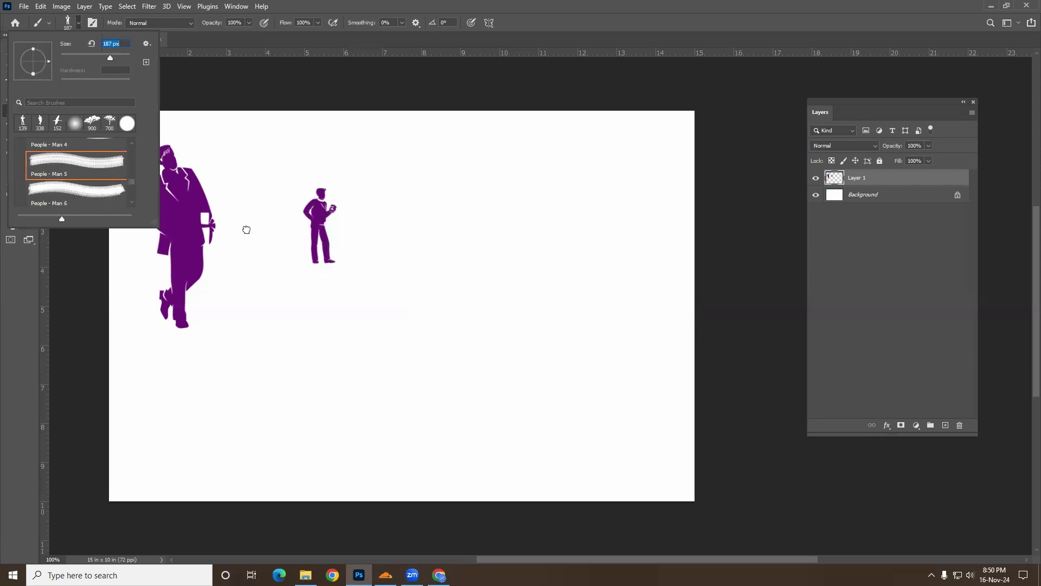
drag(125, 58, 109, 57)
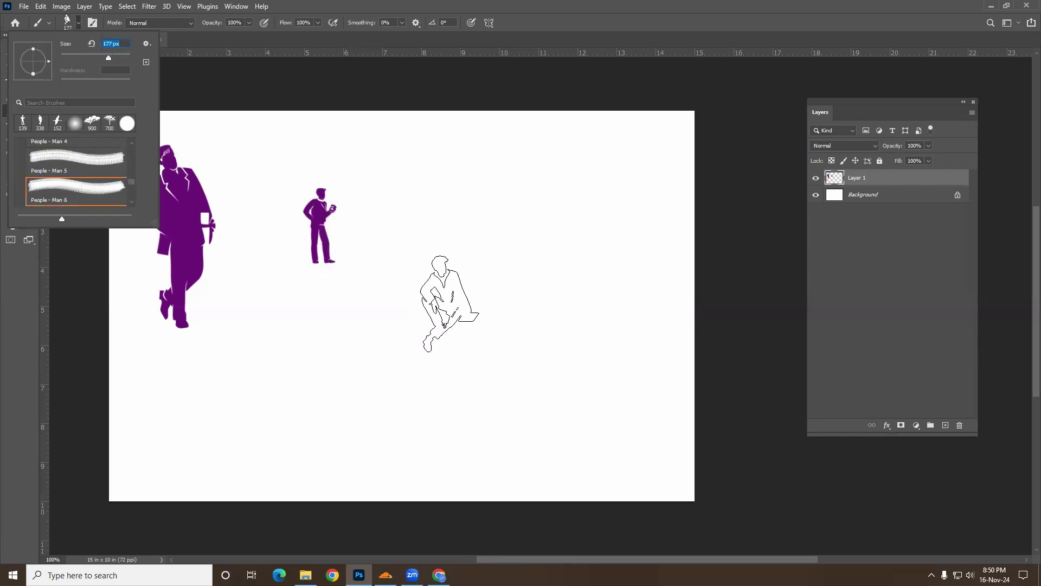
click(449, 304)
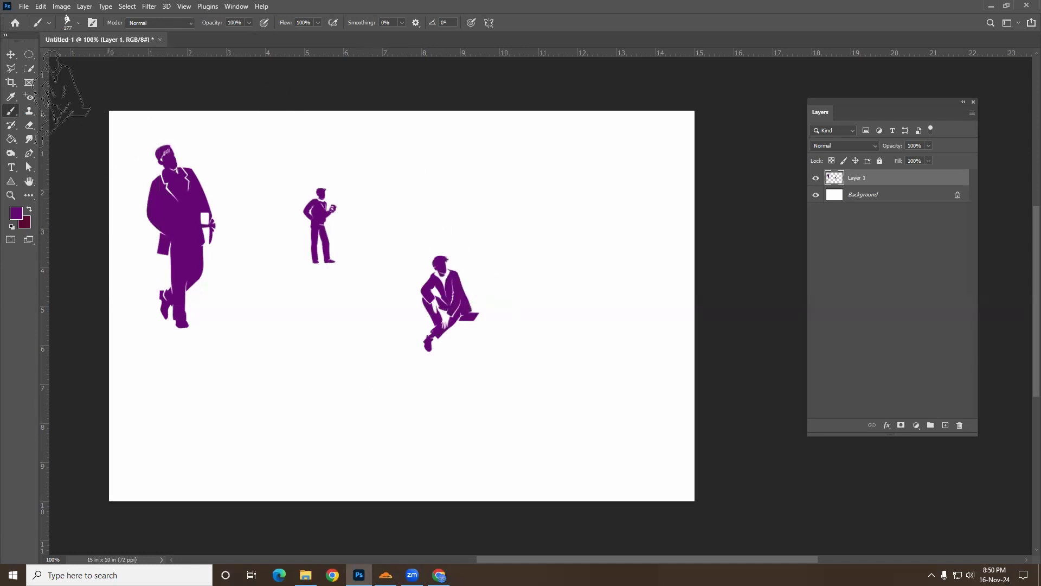
click(11, 68)
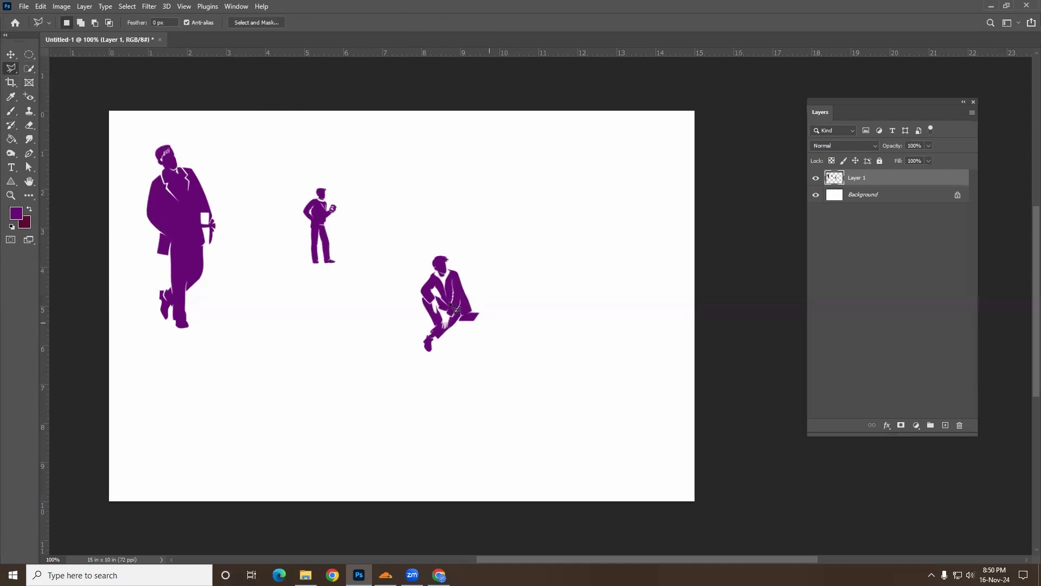
Step: Shift the three figures down-right, then delete Layer 1 and return to Chrome's Brusheezy page
click(11, 55)
drag(196, 215, 246, 280)
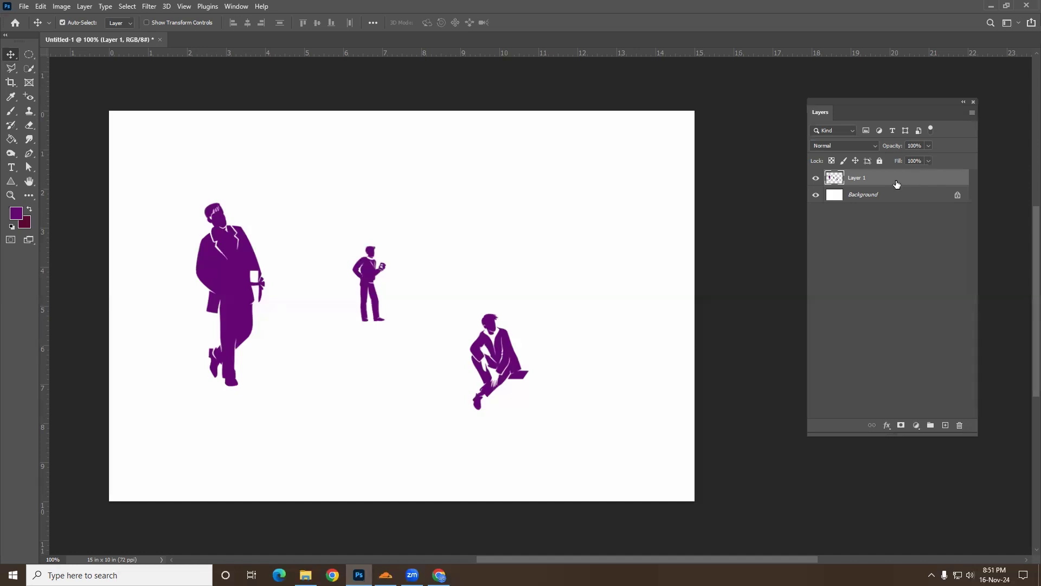
key(Delete)
click(439, 574)
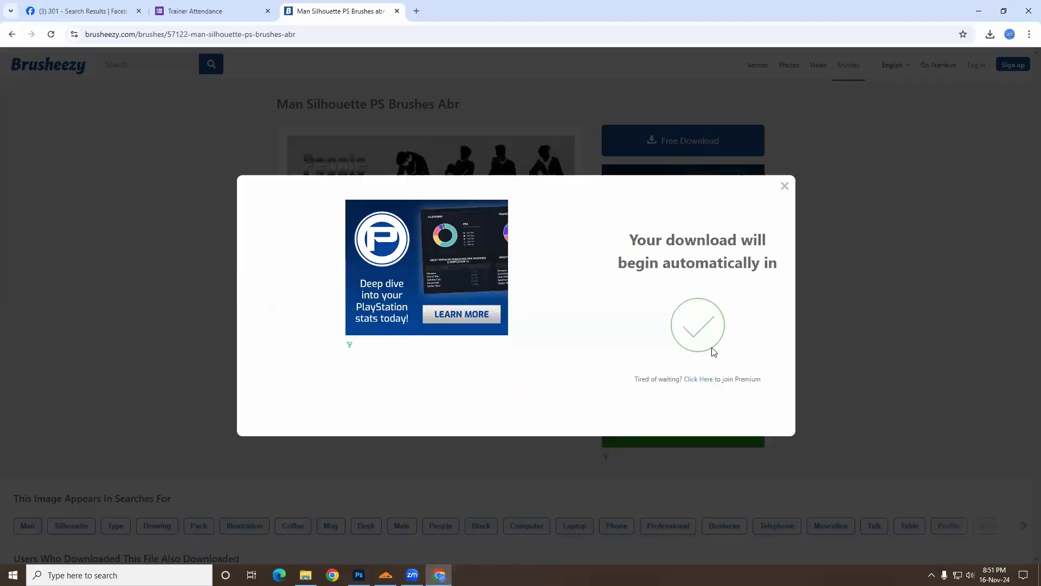
Step: Close the download popup and tab, search Google for brusheezy in a new tab, and click Brusheezy's search field
click(785, 186)
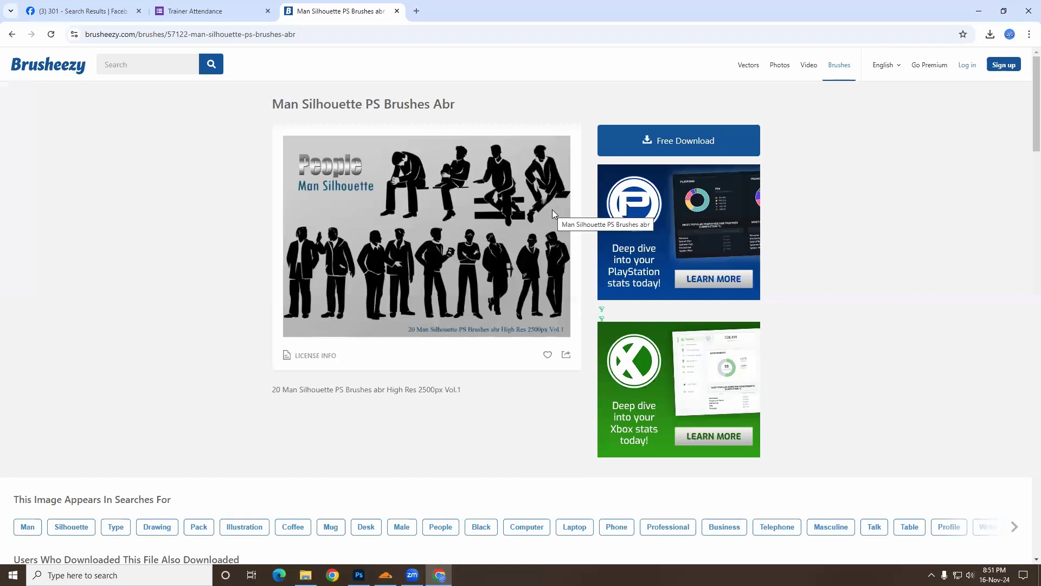
click(397, 11)
click(285, 11)
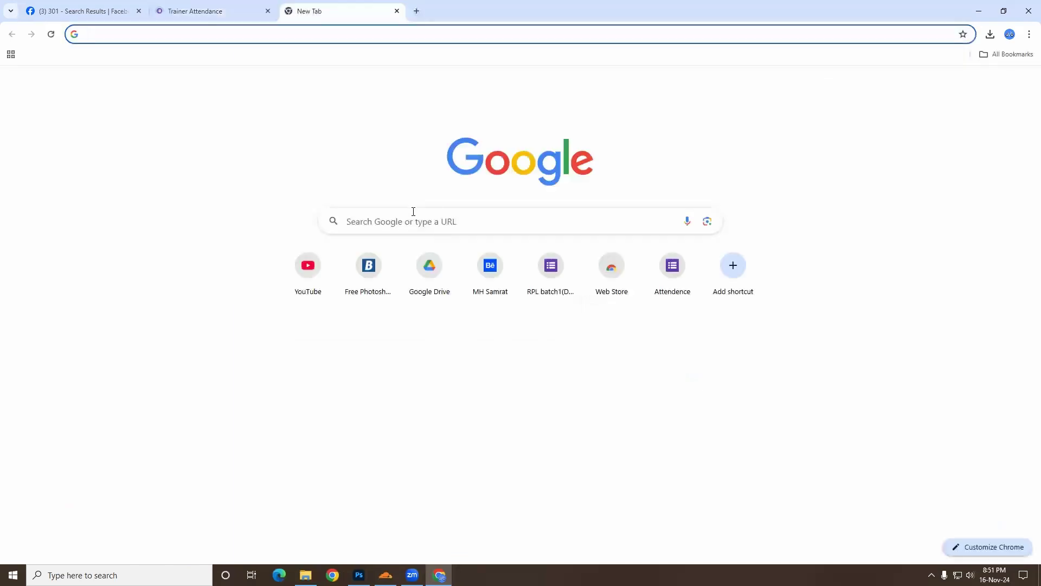
click(407, 219)
click(369, 248)
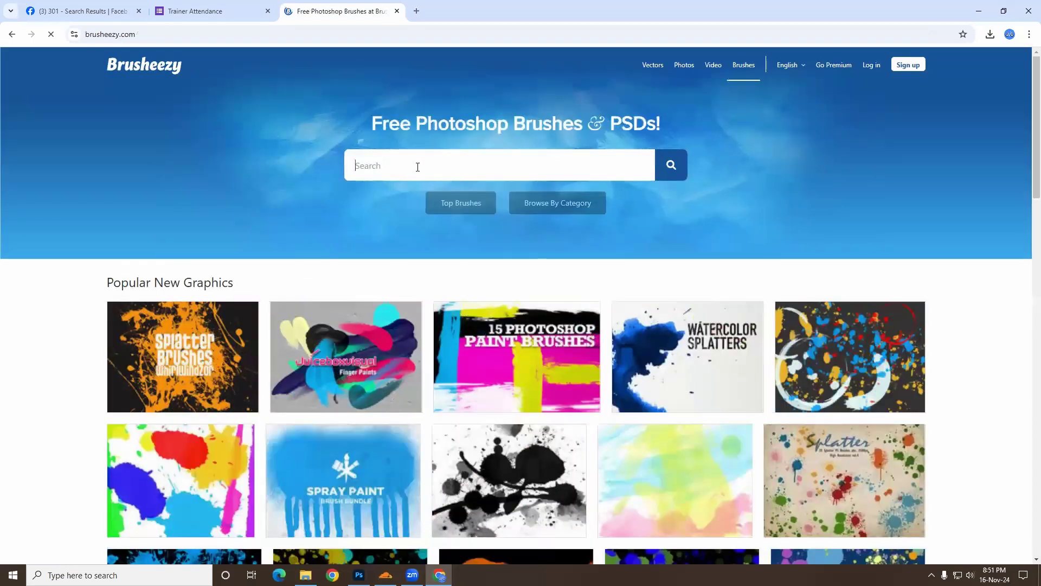
click(414, 165)
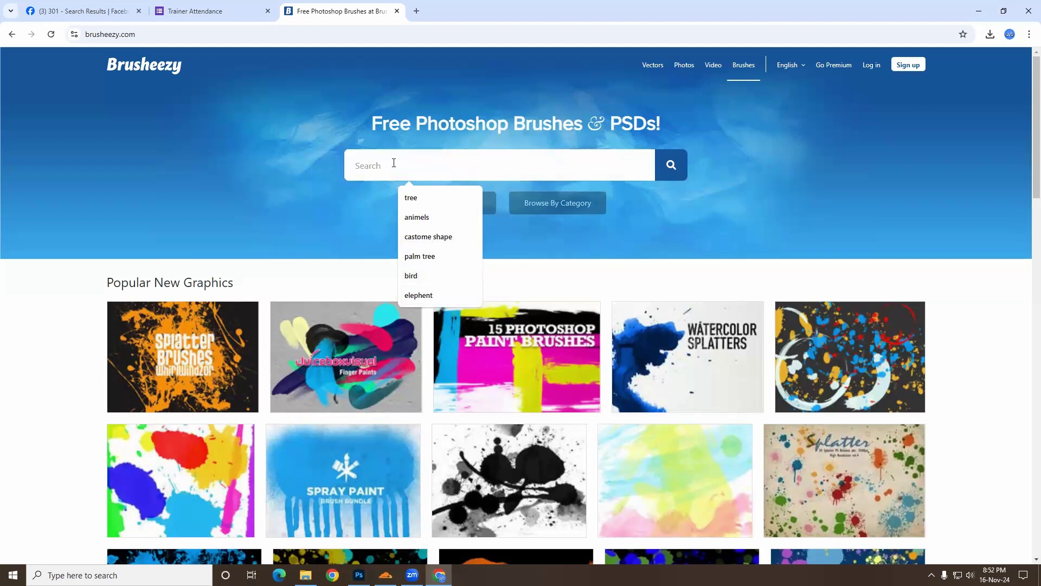
Step: Search Brusheezy for 'horse' and scroll through the results
text(ho)
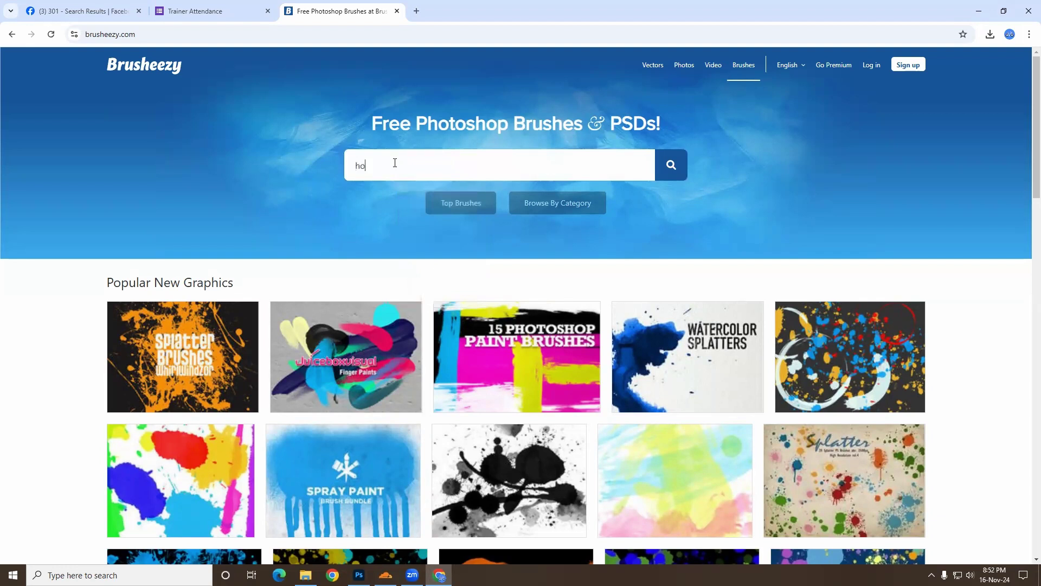
text(rse)
key(Return)
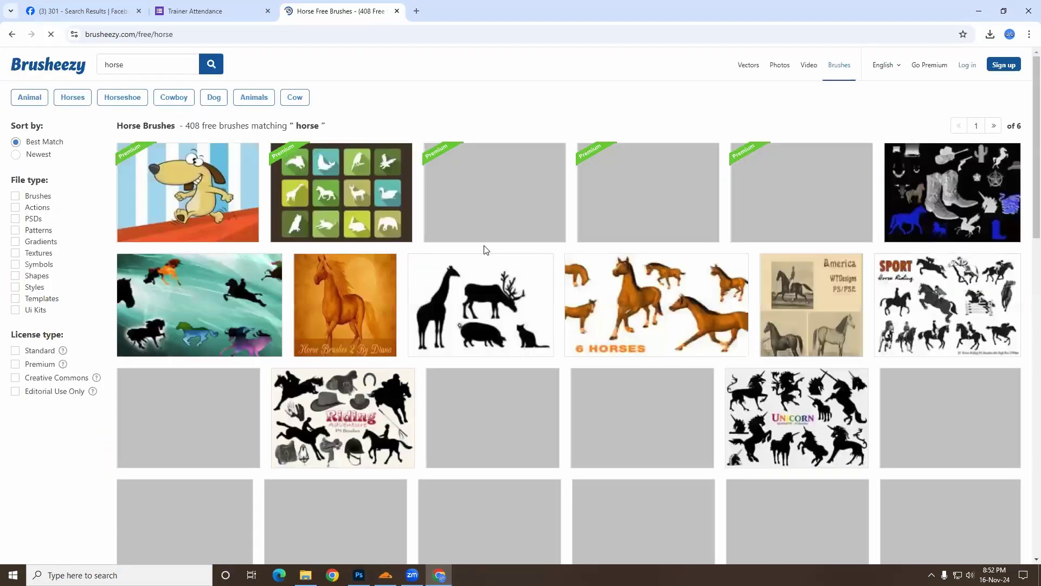
scroll(554, 324, down, 4)
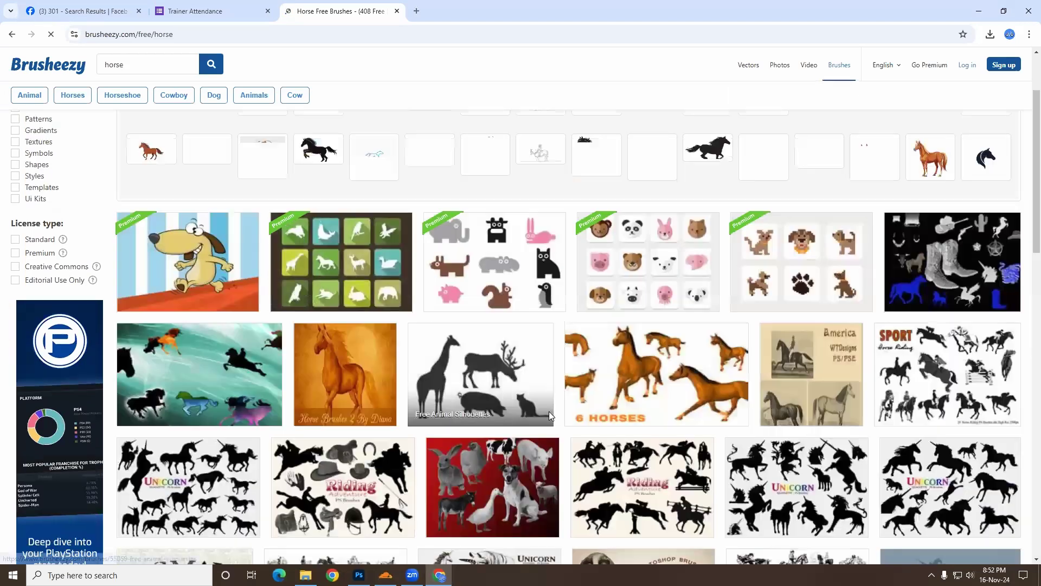
scroll(542, 369, down, 2)
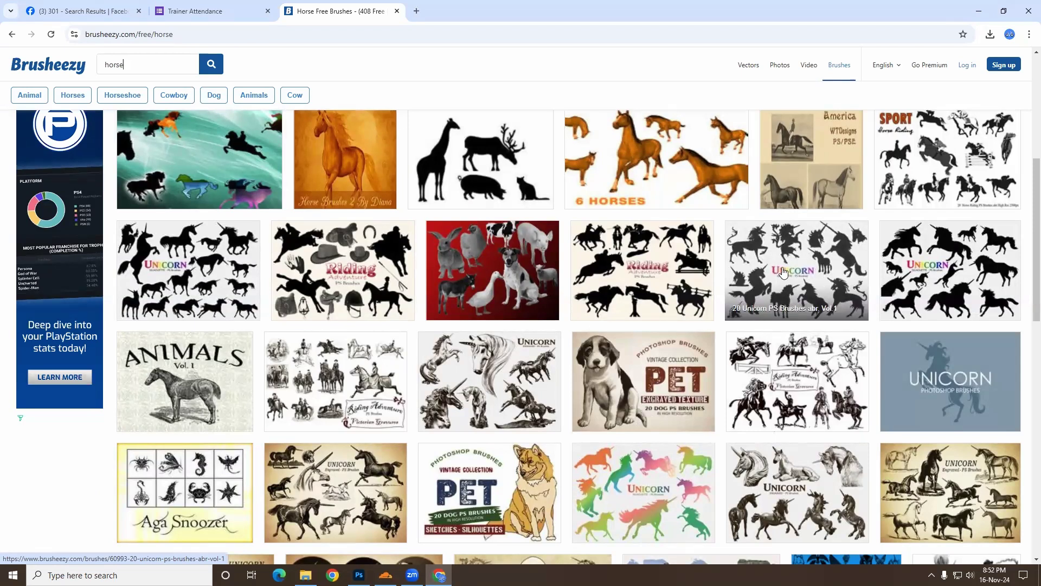
Step: Open the 20 Unicorn PS Brushes Abr. Vol.1 page, download it free and check Chrome's downloads
click(744, 308)
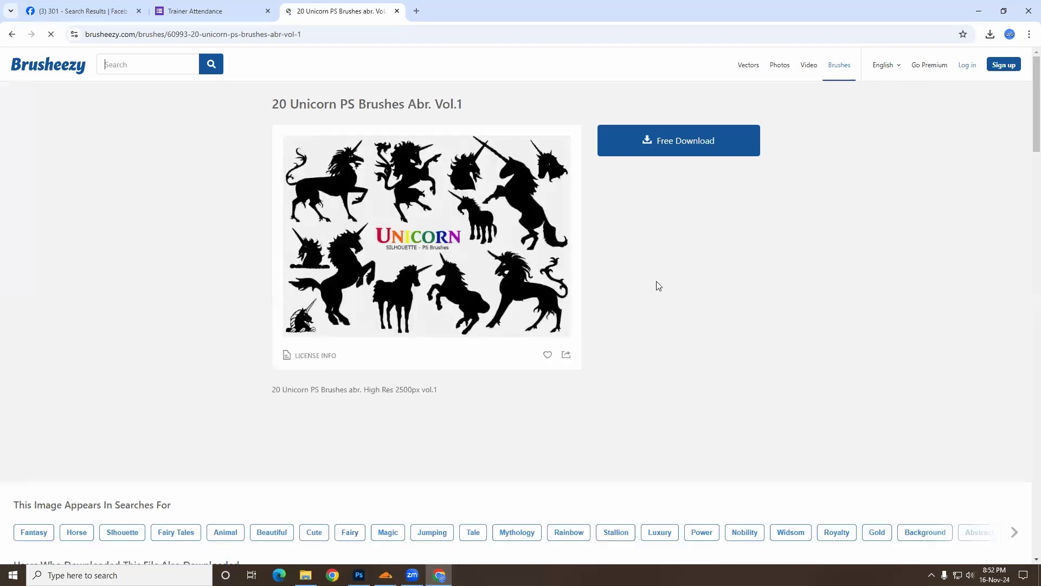
click(671, 142)
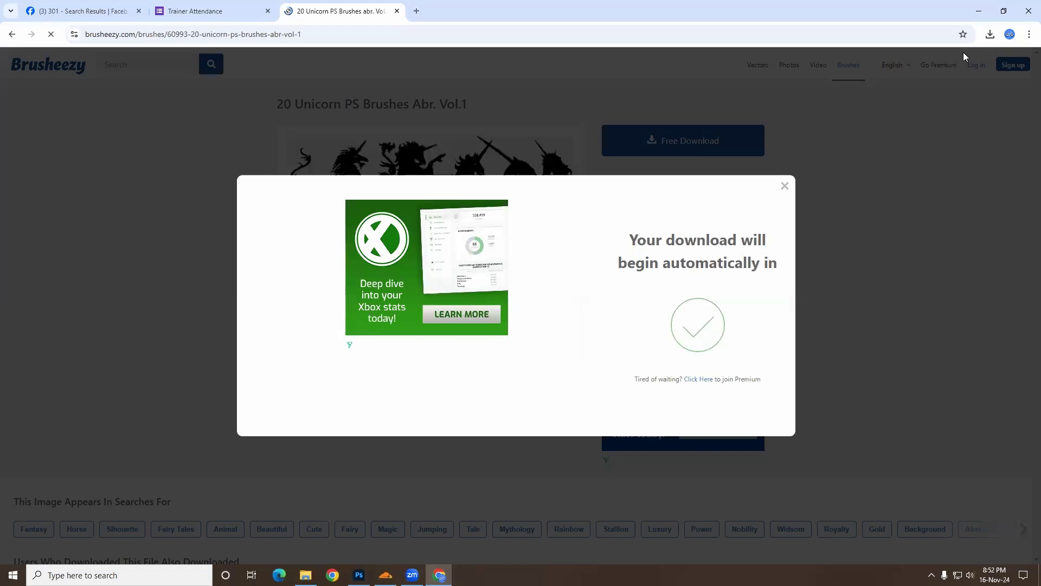
click(990, 34)
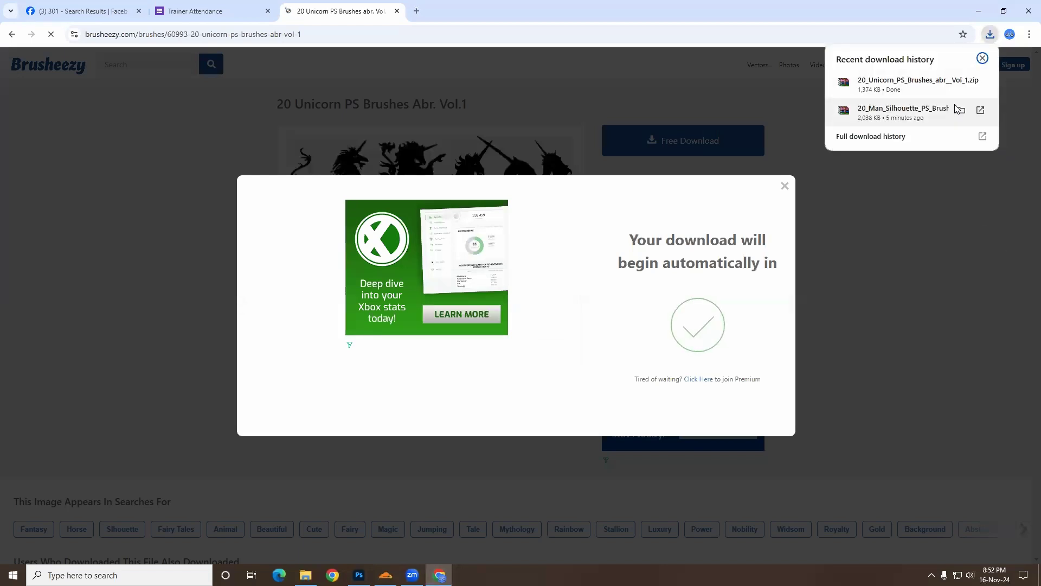
Step: Show the 20_Unicorn_PS_Brushes zip in a maximized Downloads window and extract it with default settings
click(961, 83)
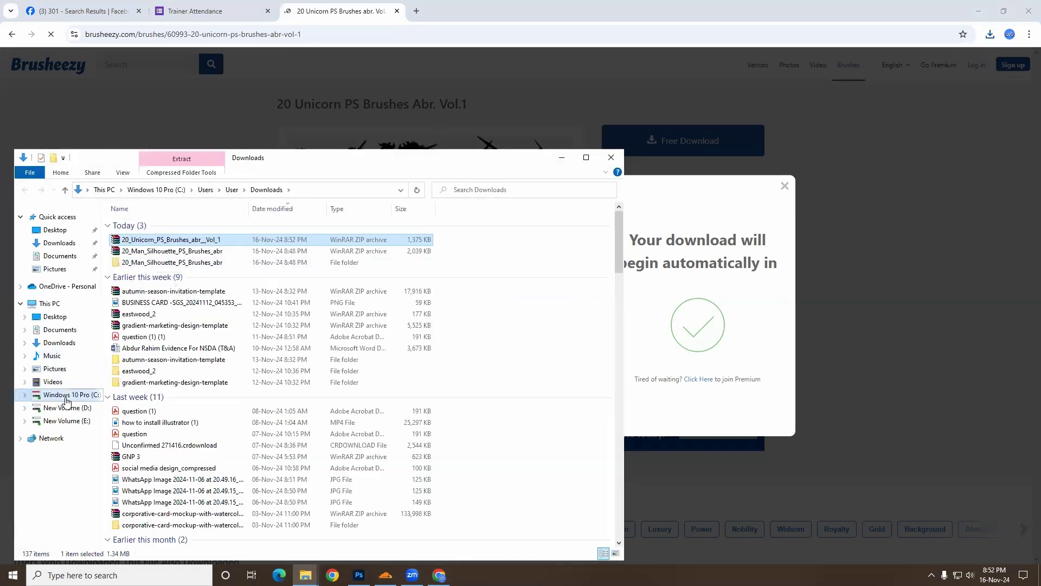
click(586, 158)
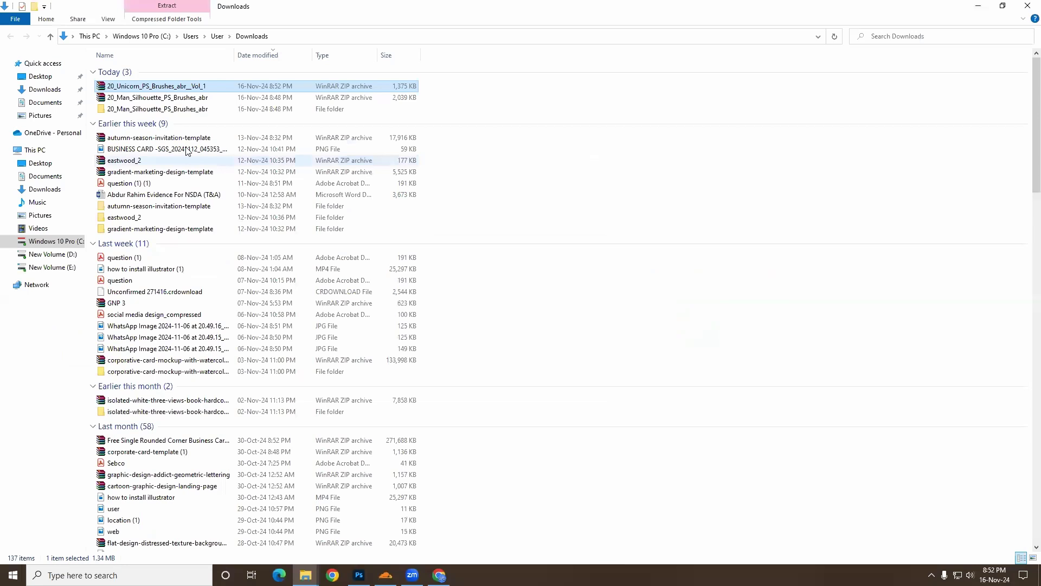
right_click(121, 86)
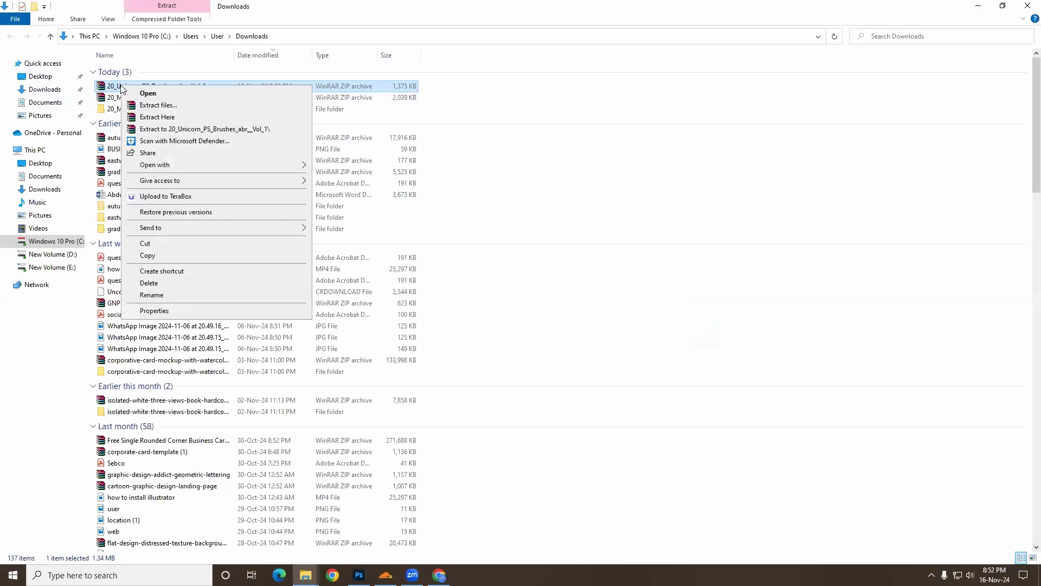
click(164, 105)
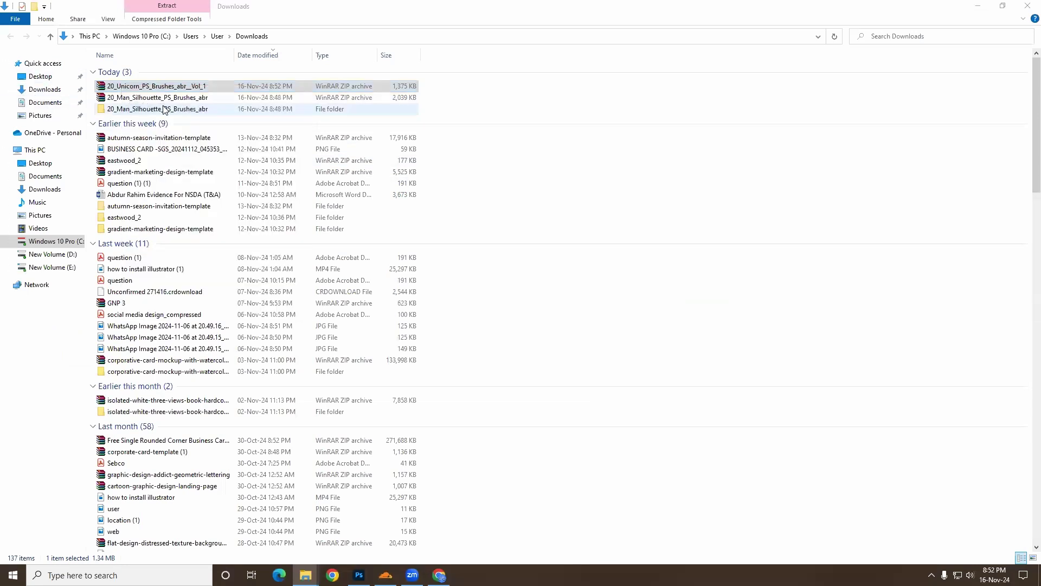
click(553, 395)
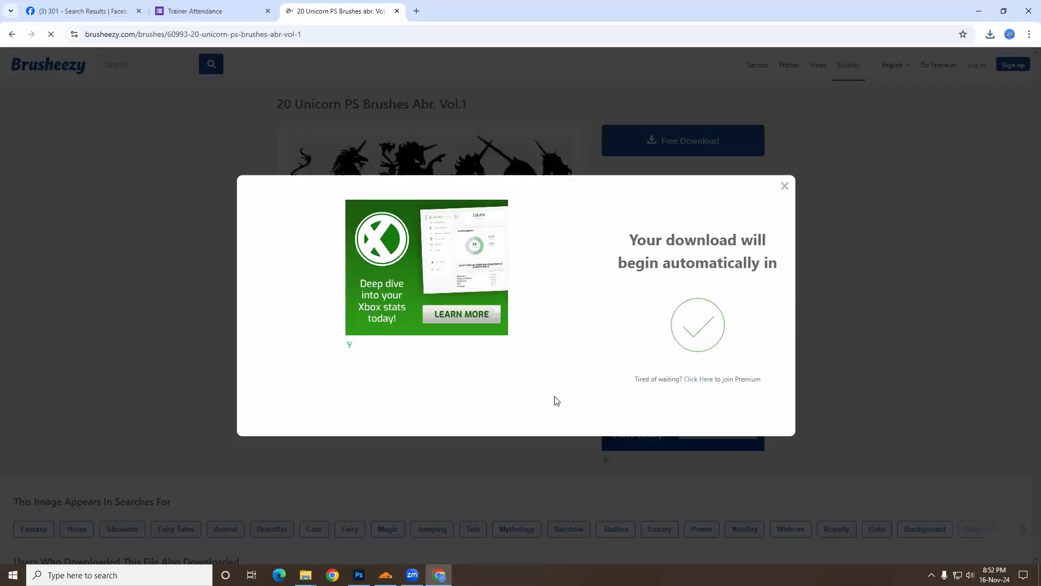
click(358, 575)
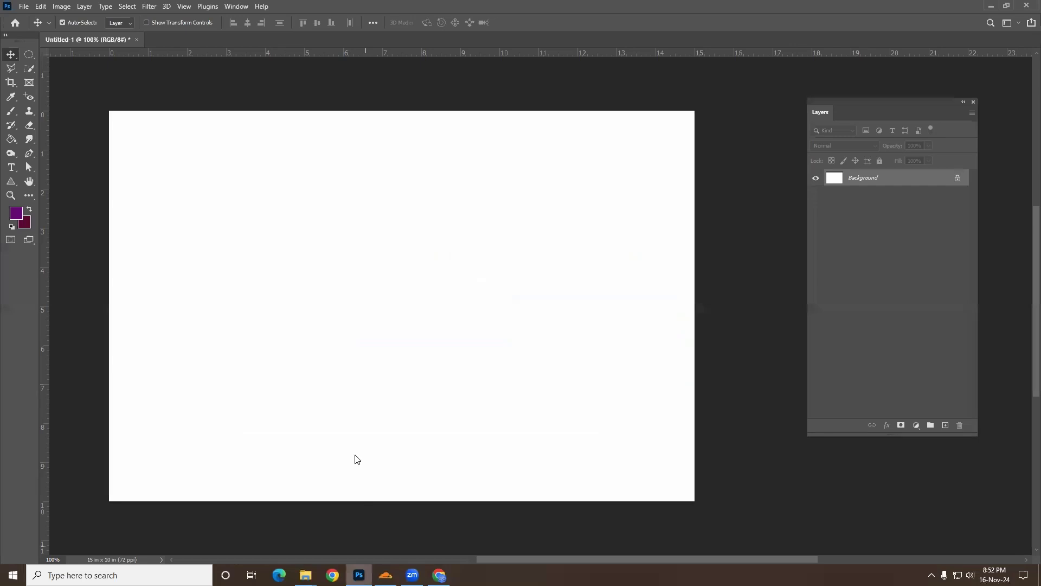
Step: With the Brush tool, import 20 Unicorn Brushes.abr from the extracted 20 Unicorn PS Brushes abr. Vol.1 folder
click(7, 114)
click(40, 112)
click(79, 23)
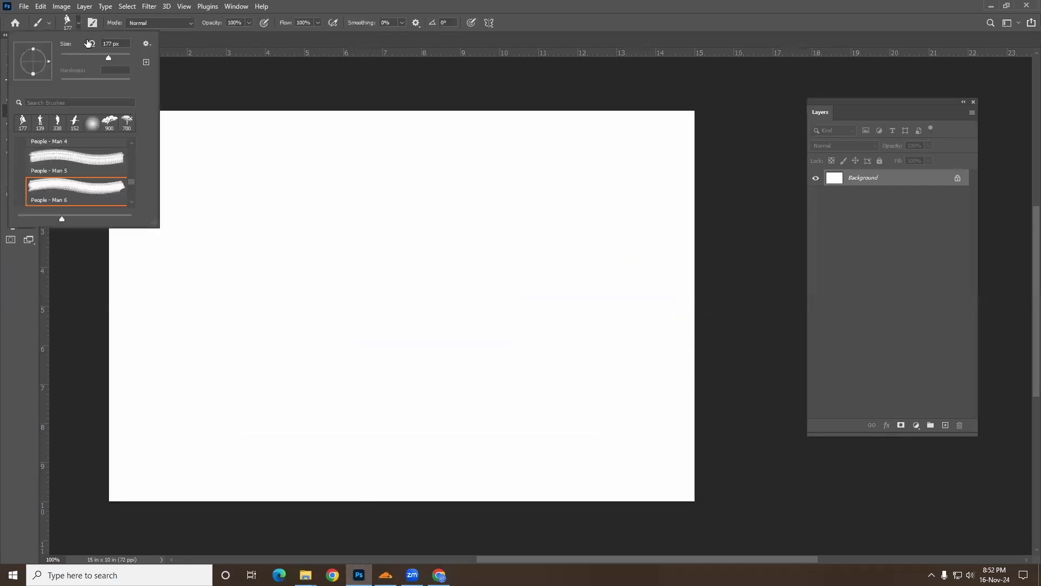
click(146, 43)
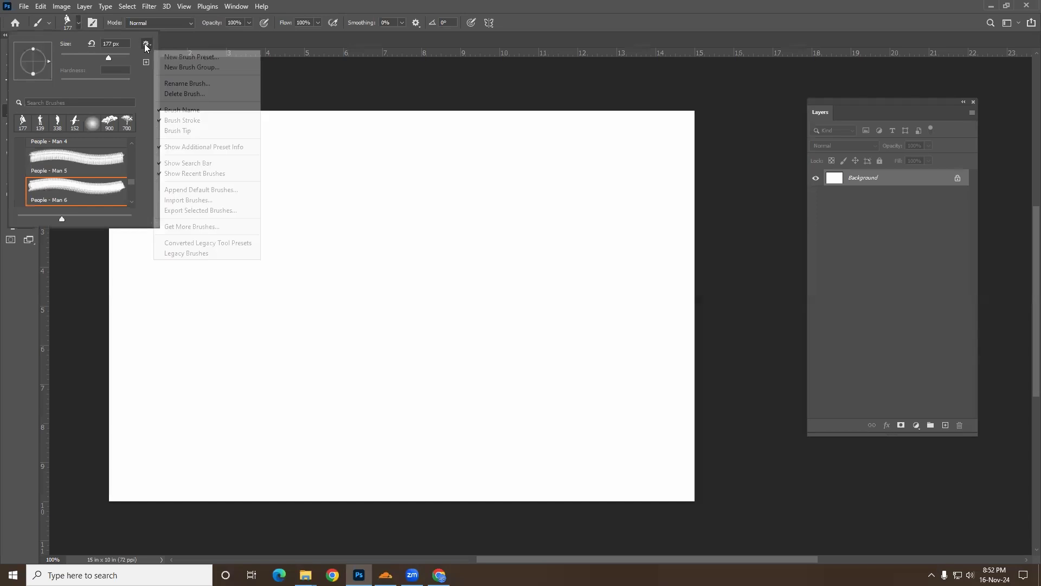
click(204, 201)
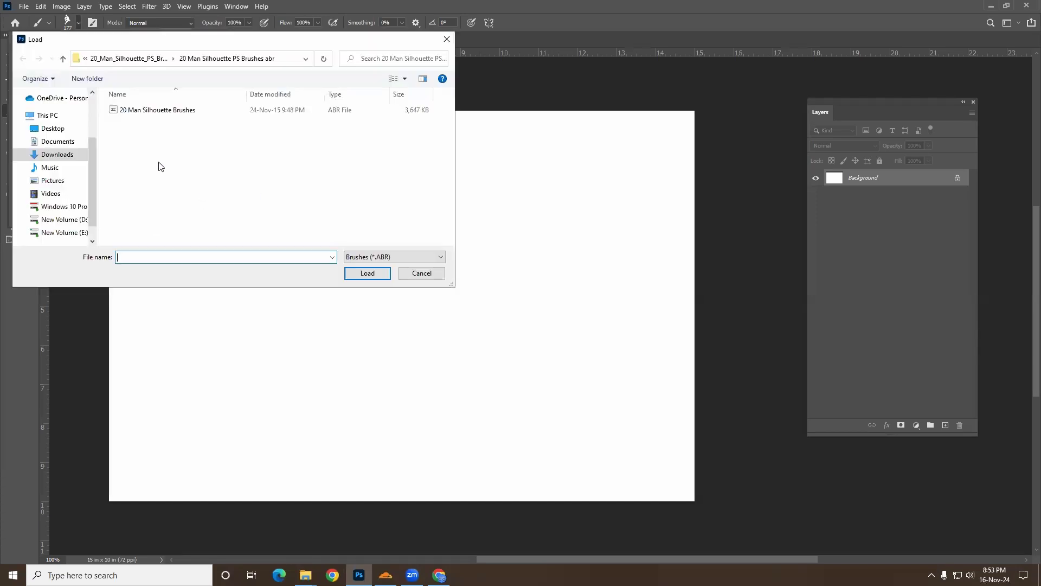
click(46, 159)
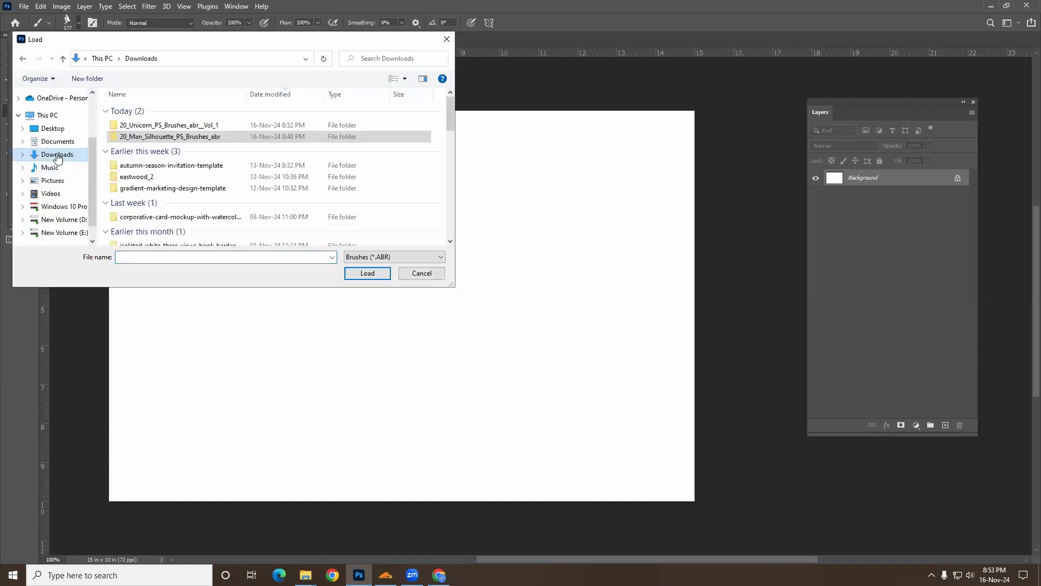
double_click(142, 128)
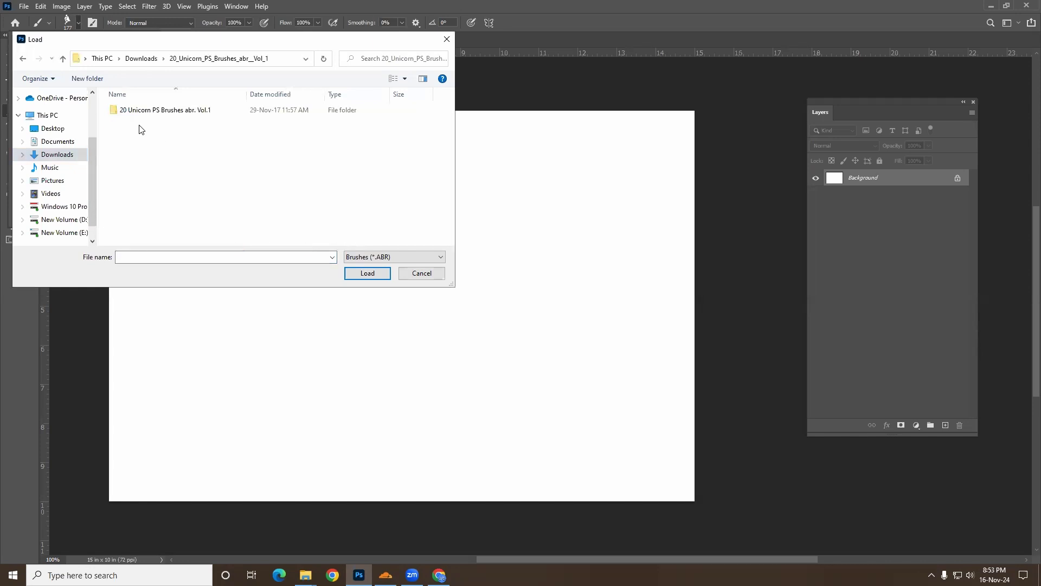
double_click(140, 114)
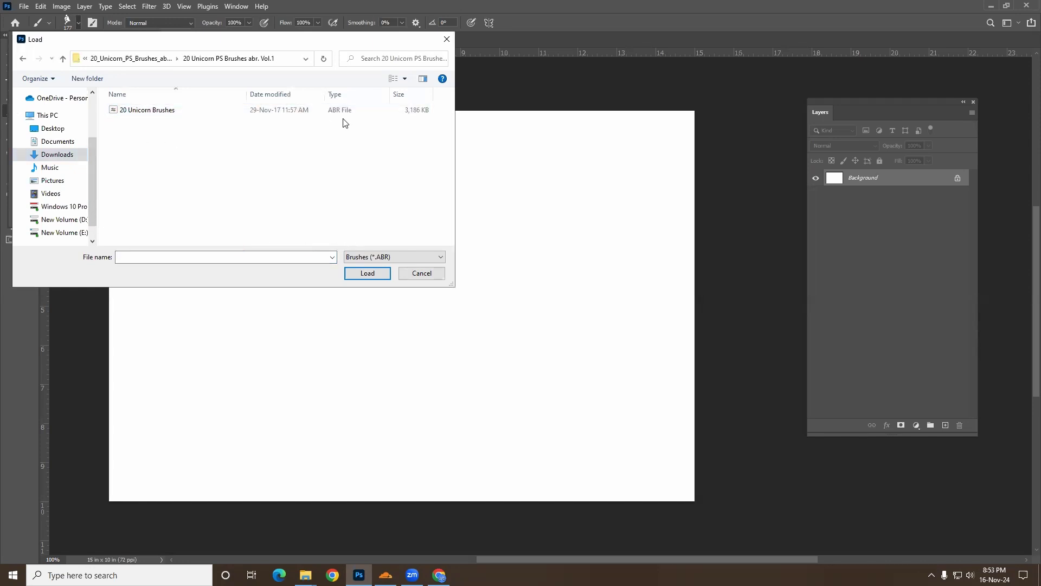
click(334, 111)
click(368, 274)
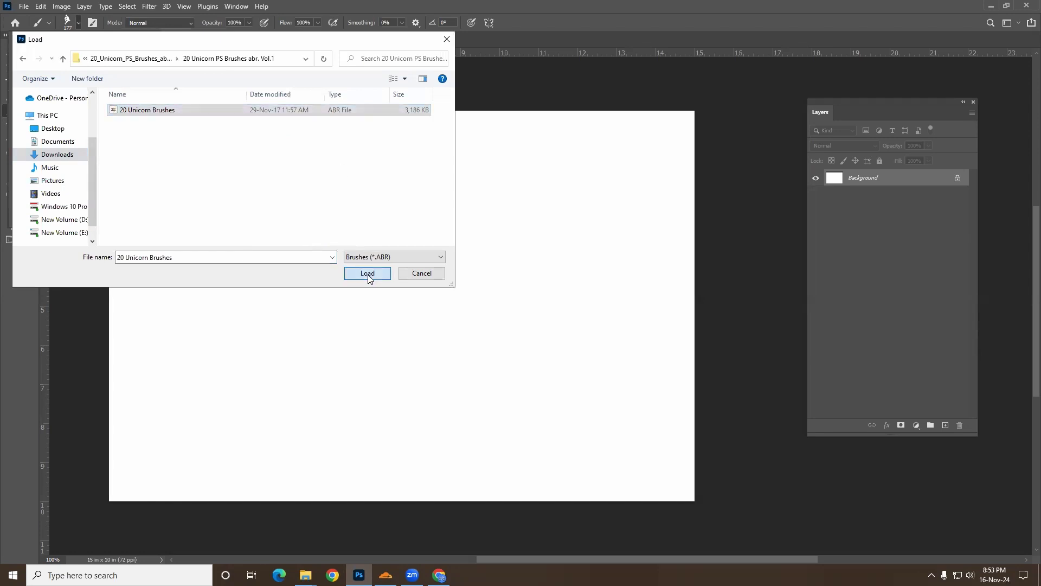
scroll(79, 184, up, 2)
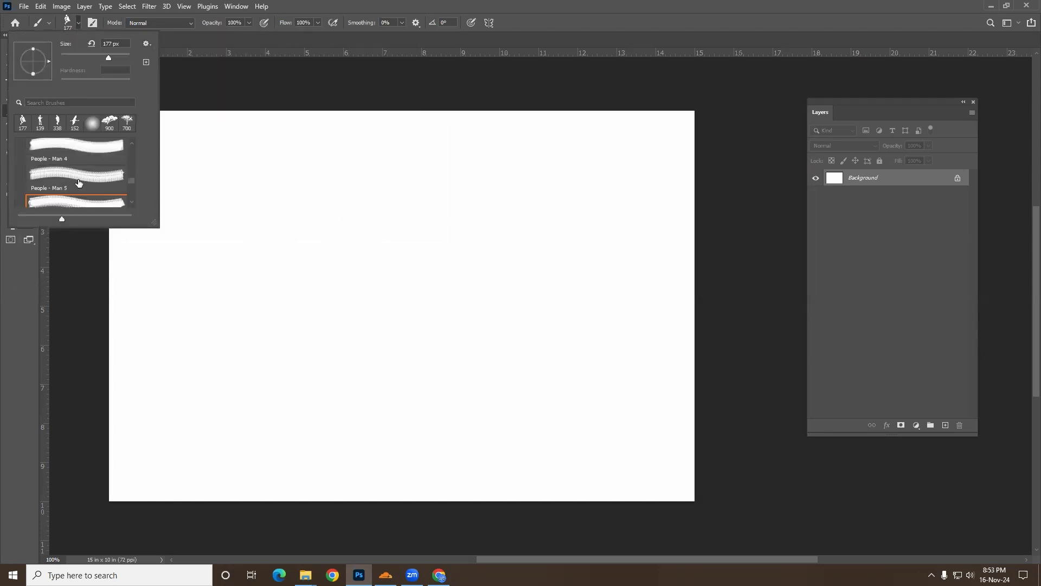
scroll(37, 160, up, 4)
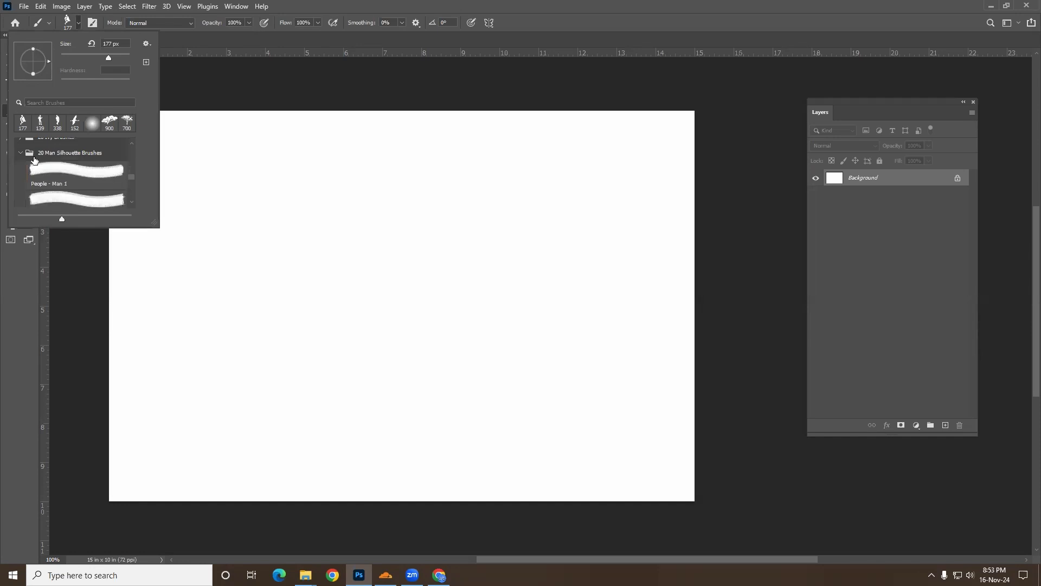
Step: Stamp a unicorn head at the canvas centre using the Unicorn 1 brush at about 500 px
click(22, 154)
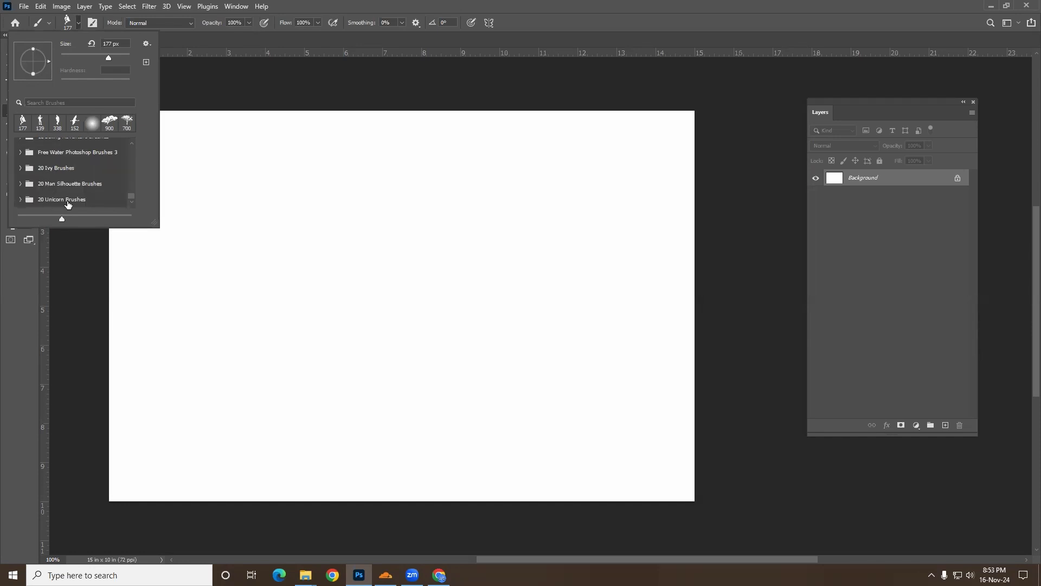
click(20, 199)
click(77, 187)
drag(127, 58, 124, 58)
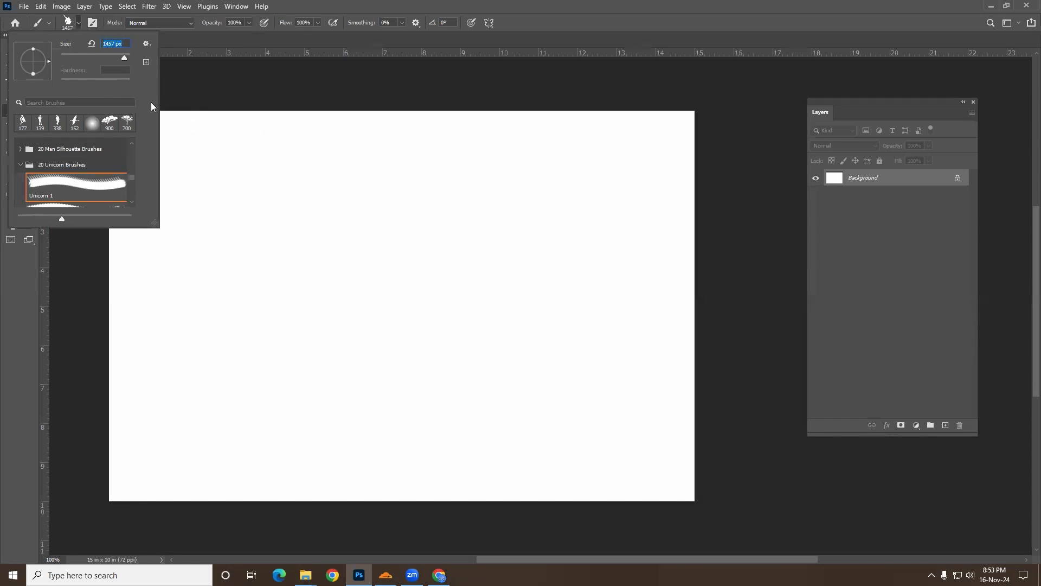
drag(120, 55, 114, 55)
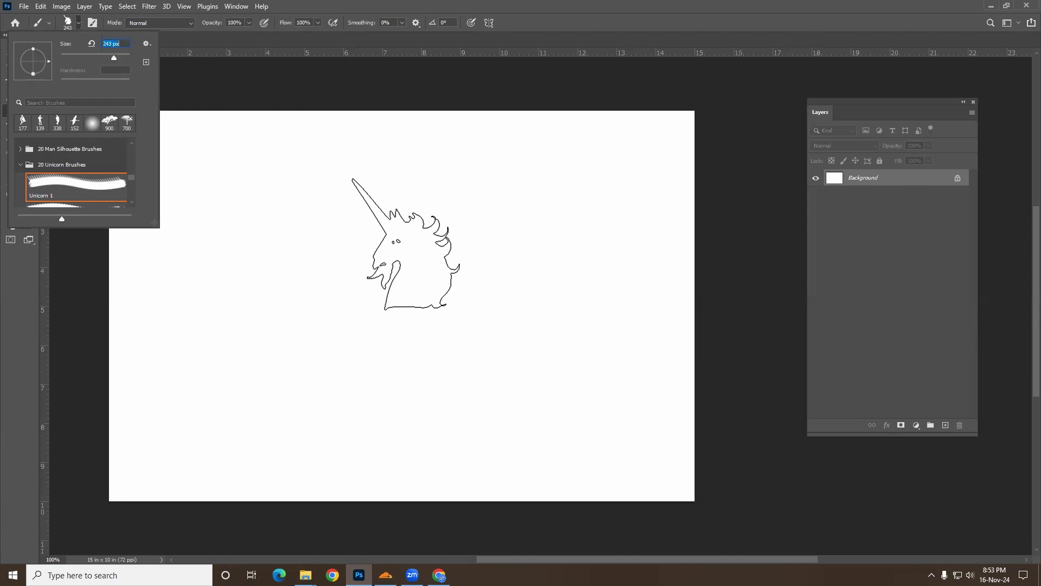
click(321, 37)
key(bracketright)
key(bracketright)
key(bracketright)
key(bracketright)
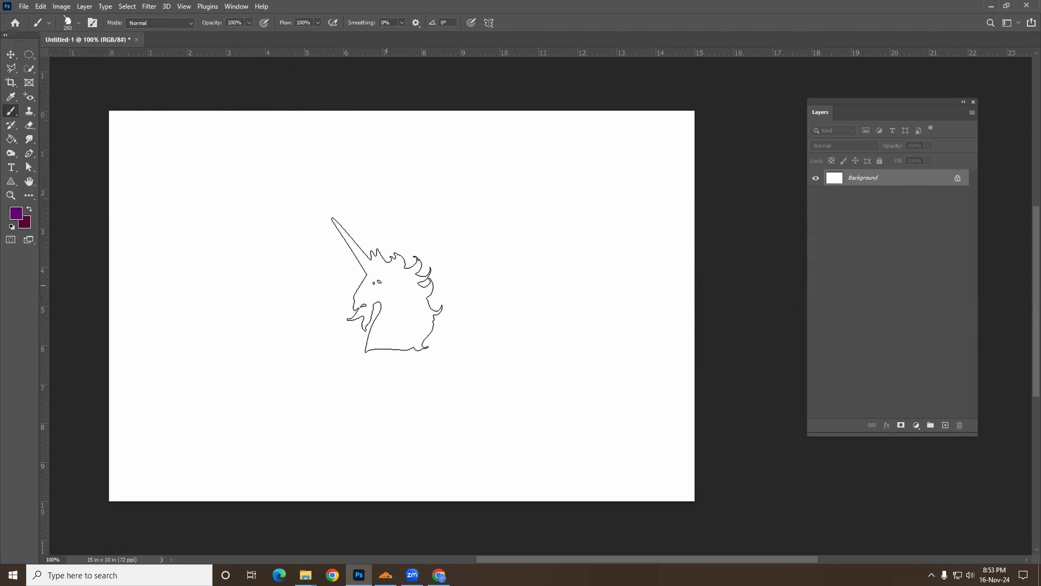
click(382, 283)
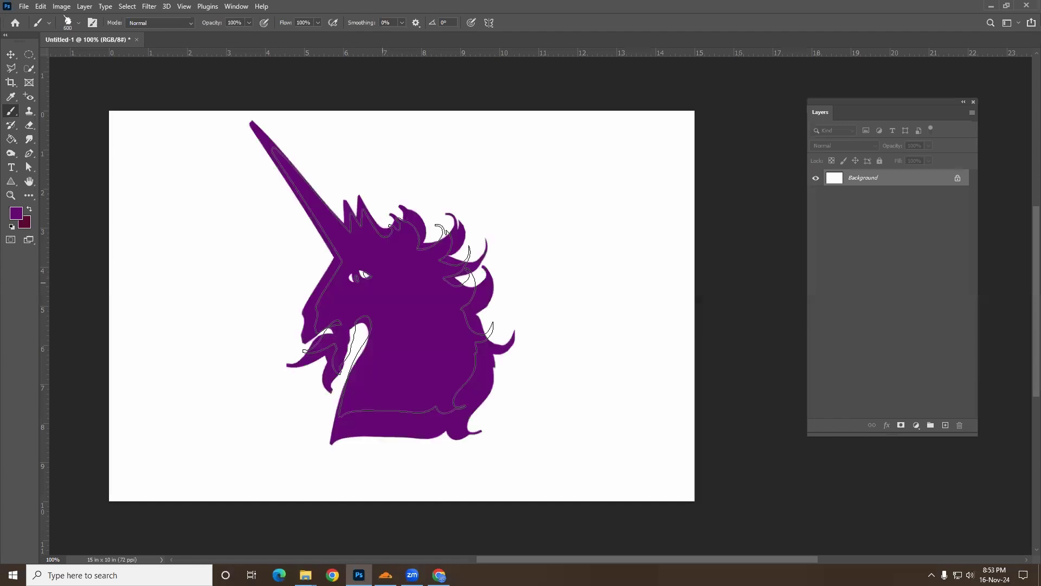
click(11, 54)
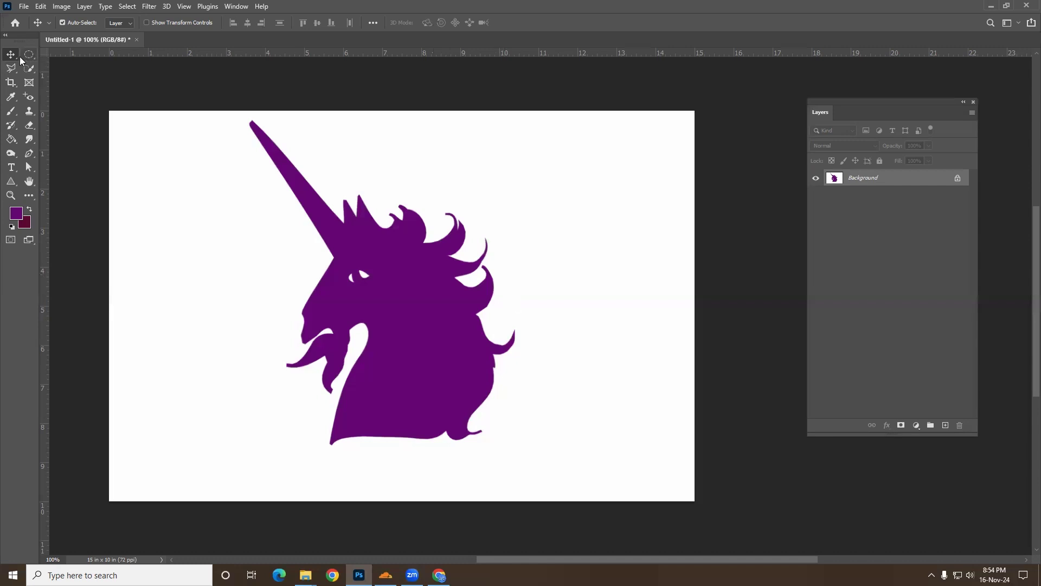
drag(432, 328, 455, 276)
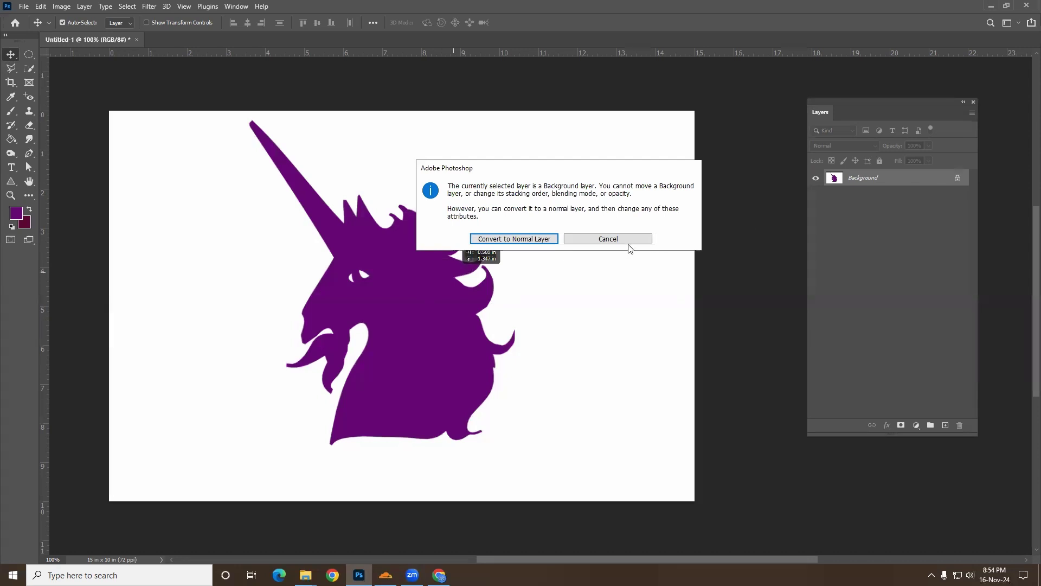
click(607, 239)
Step: Fill the whole canvas with near-white f8f6f8, covering the purple unicorn
click(16, 213)
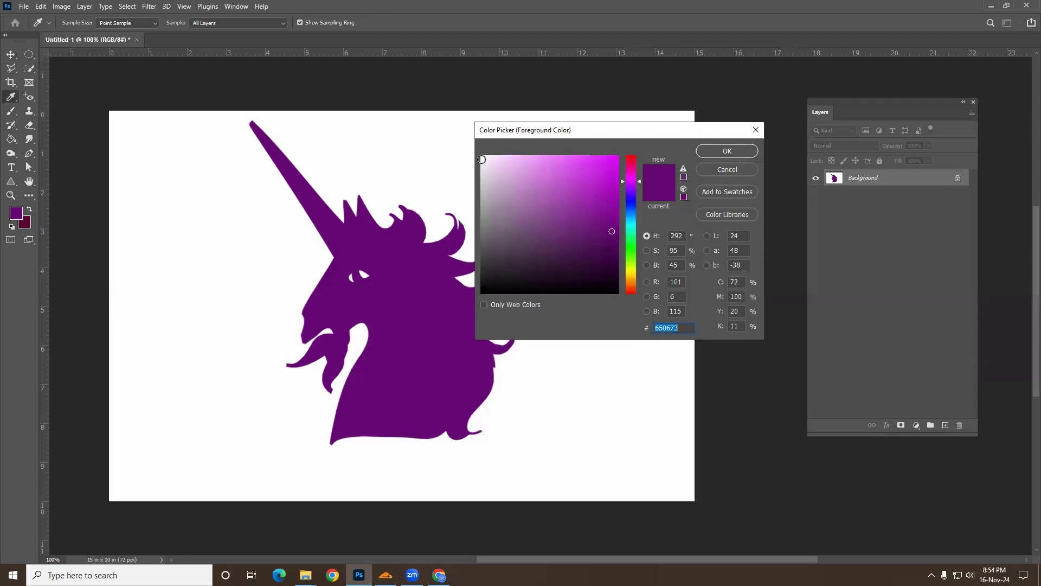
click(482, 159)
click(719, 151)
key(v)
key(alt+BackSpace)
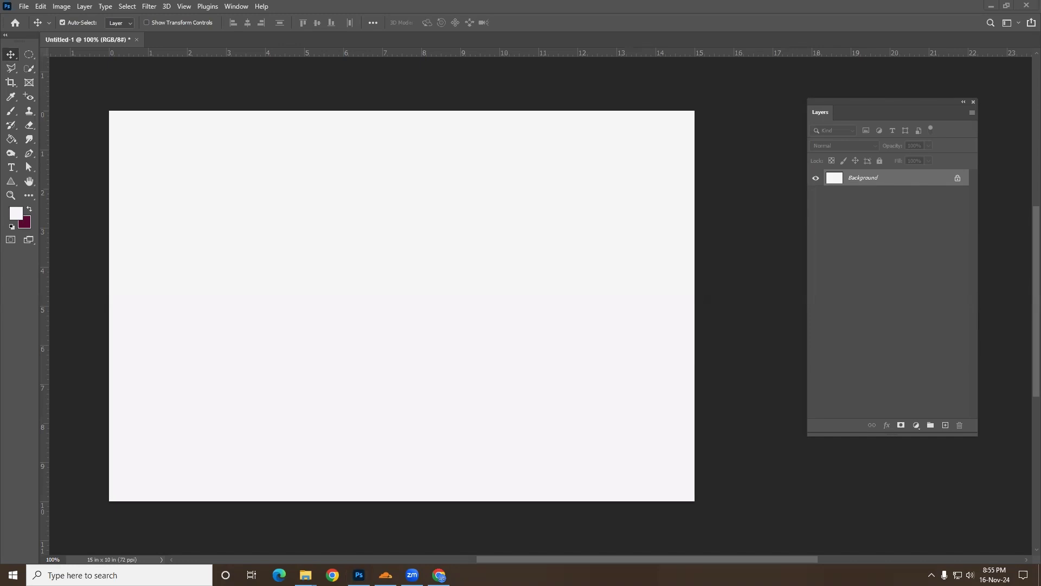
click(946, 426)
Step: Add a new layer and draw a large circular Elliptical Marquee selection on the canvas
click(946, 426)
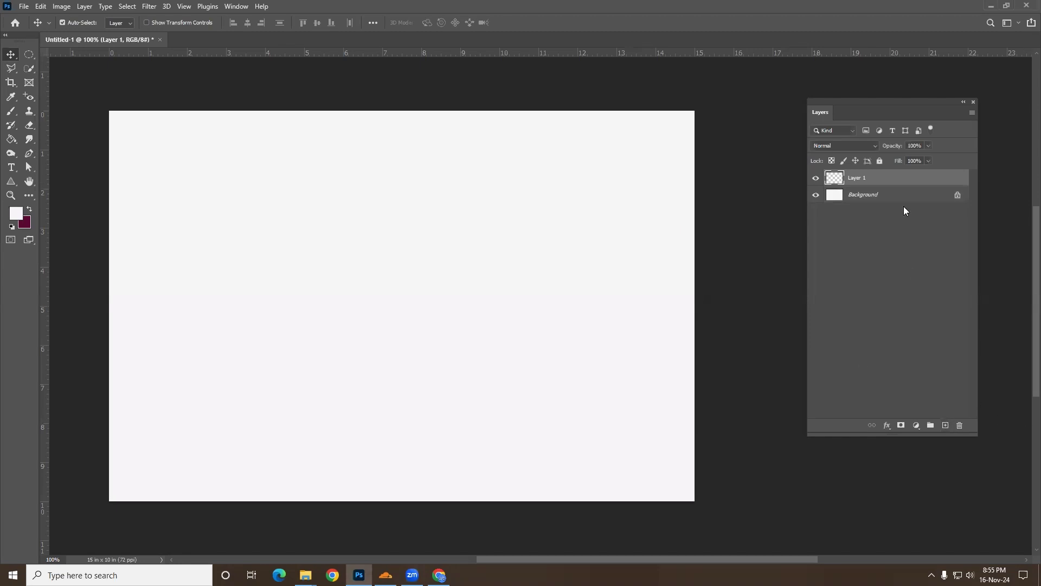
click(30, 58)
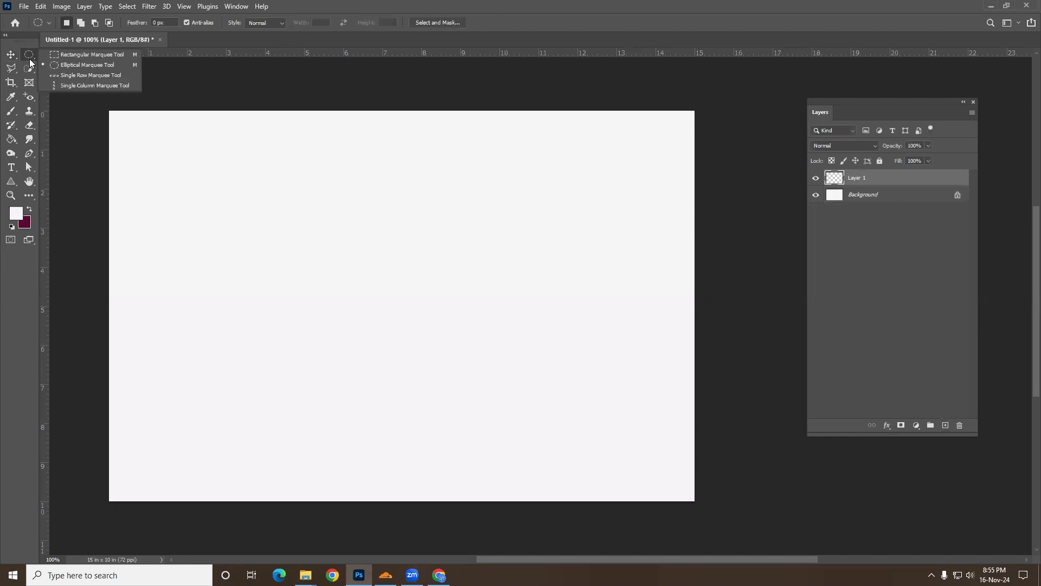
click(68, 64)
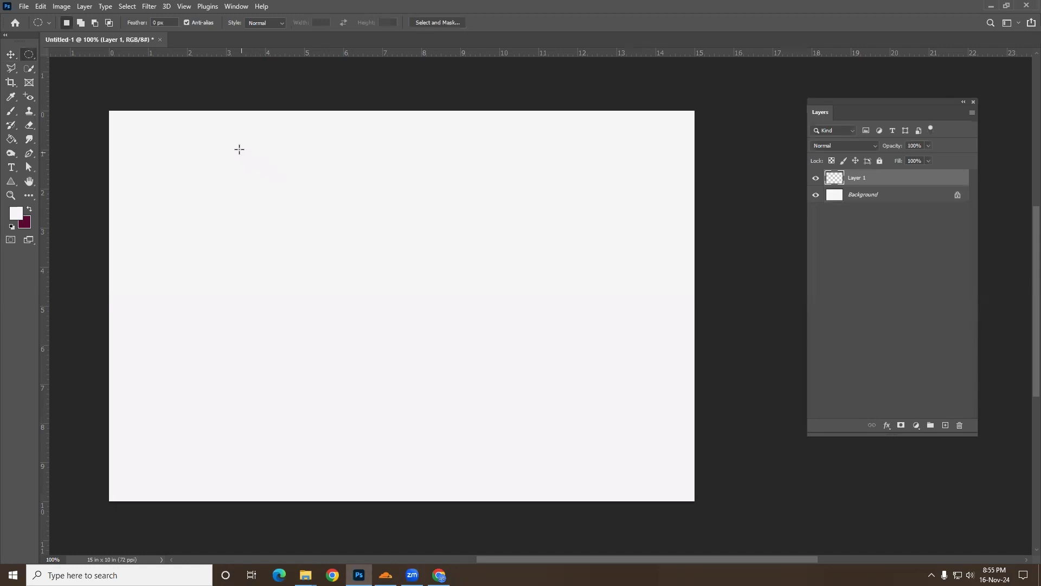
drag(233, 133, 593, 484)
Step: Fill the circle with orange fb5106, deselect, and nudge it slightly upward
click(16, 212)
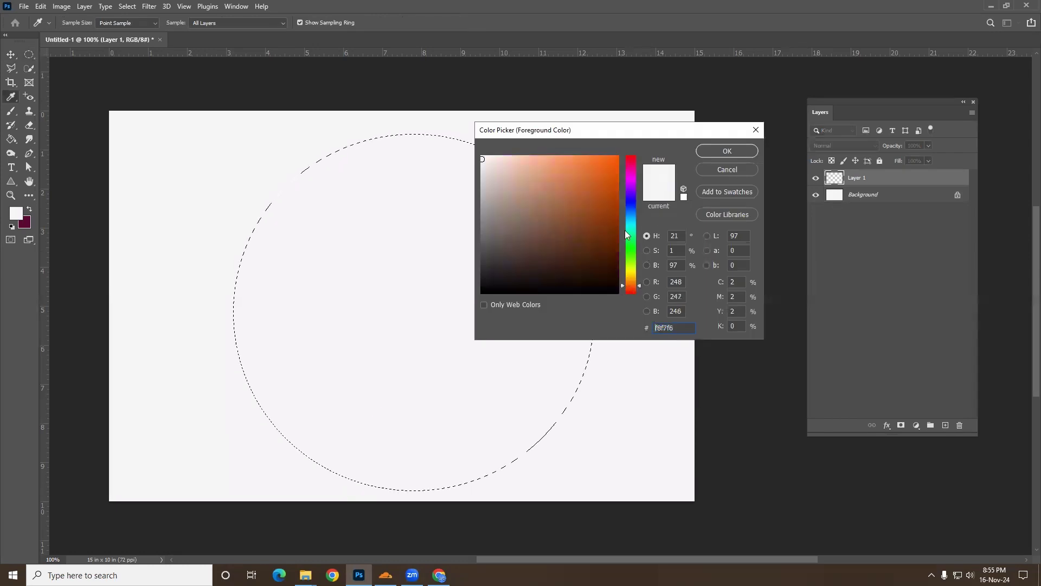
click(637, 287)
click(615, 158)
click(717, 152)
key(m)
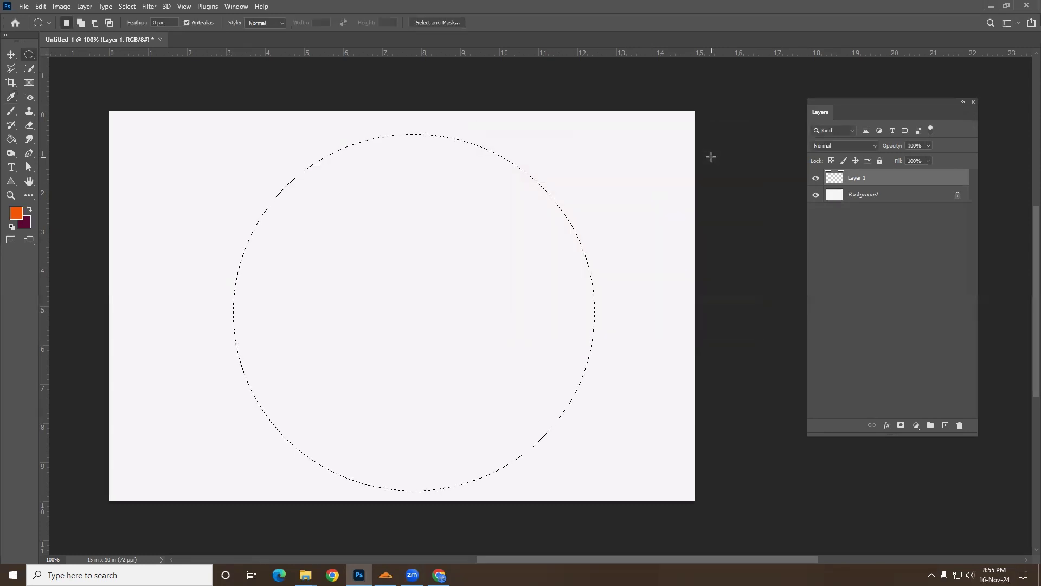
key(alt+BackSpace)
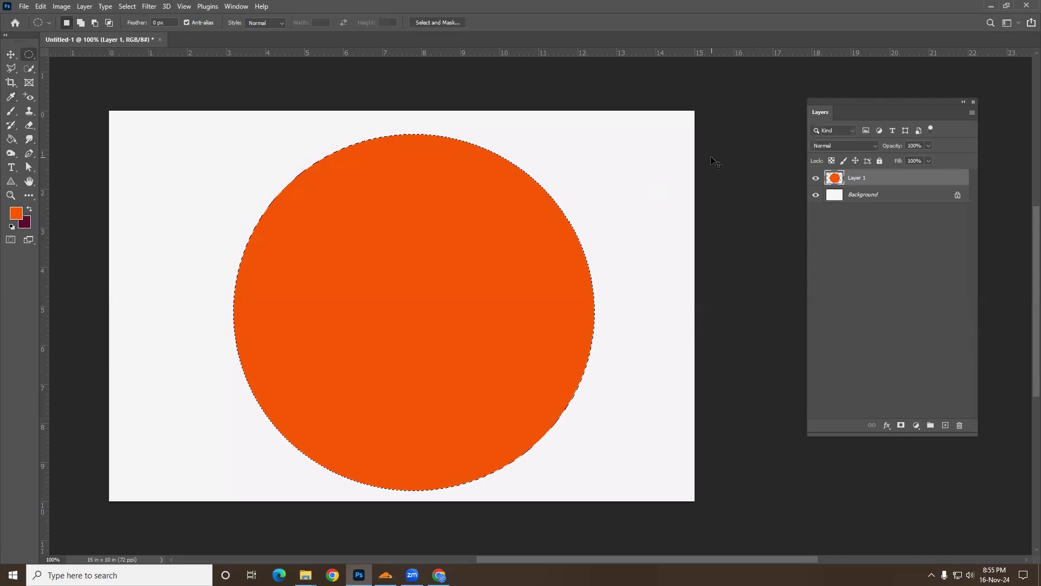
key(ctrl+d)
click(11, 54)
mouse_move(412, 275)
mouse_down()
mouse_move(411, 251)
mouse_move(416, 265)
mouse_up()
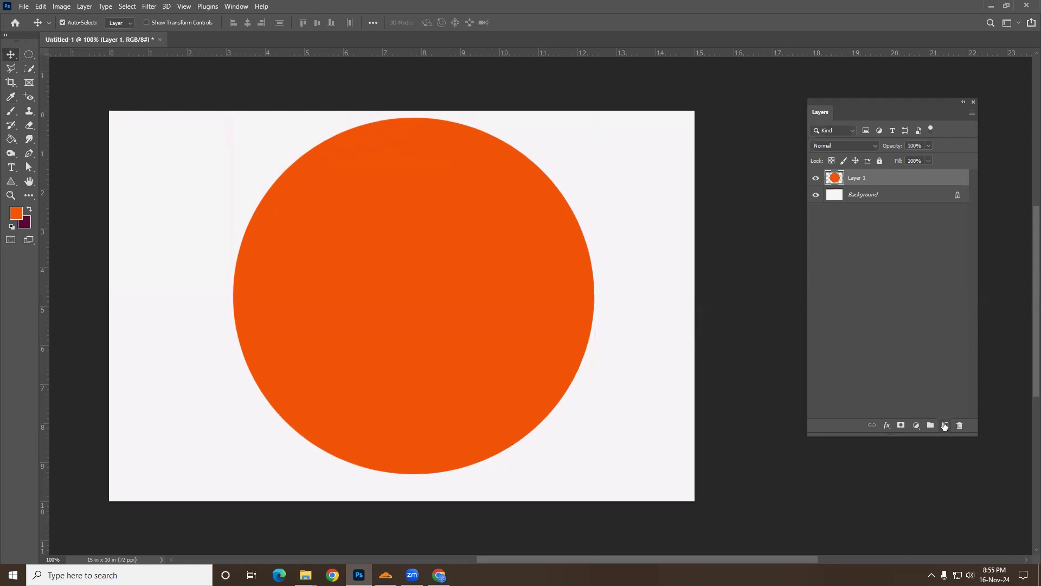
Step: Hide Layer 1 and fill a hard-edged orange oval on a new Layer 2 at upper left
click(944, 425)
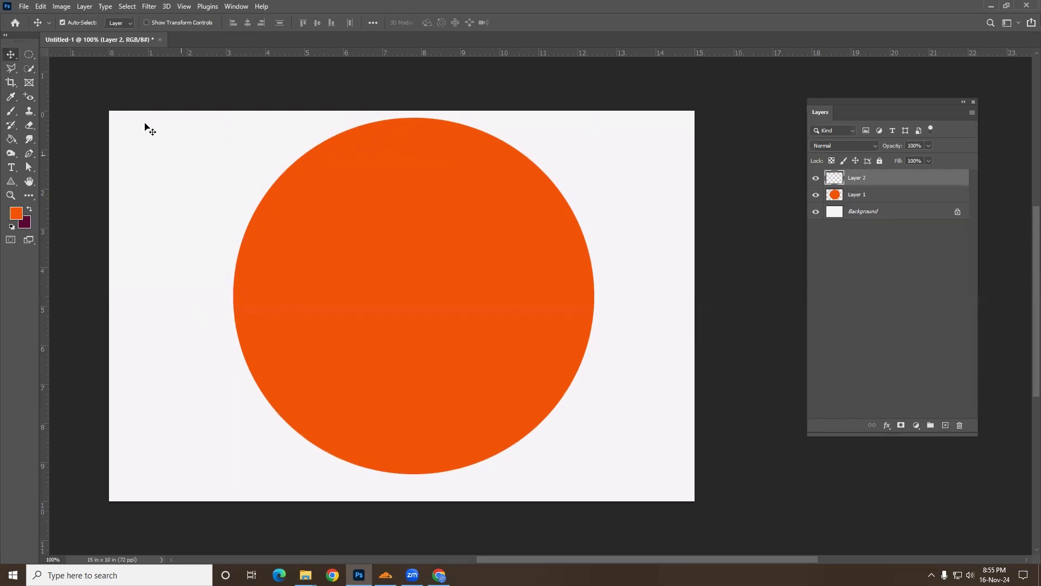
click(29, 53)
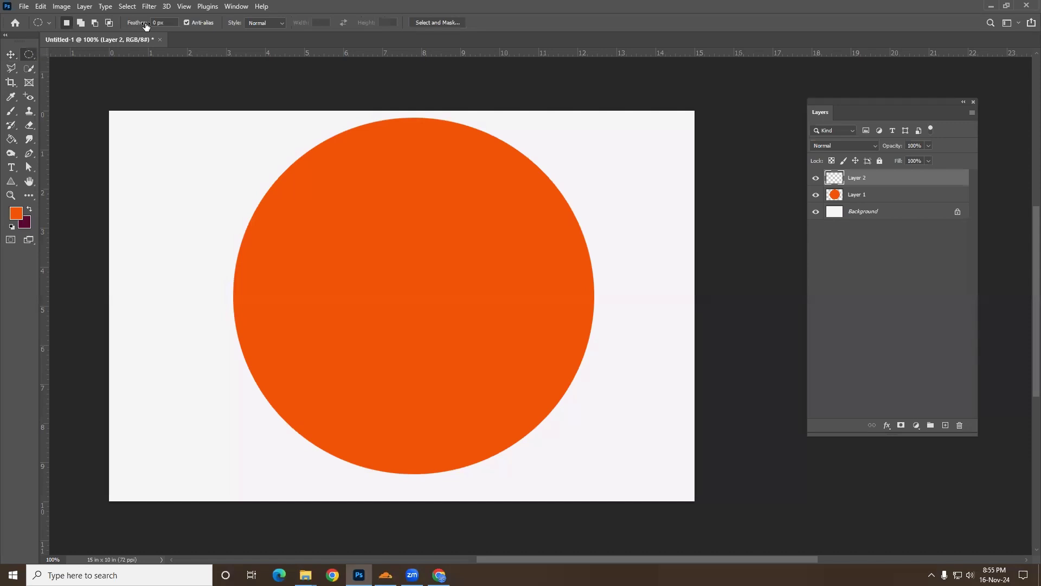
click(11, 54)
click(816, 195)
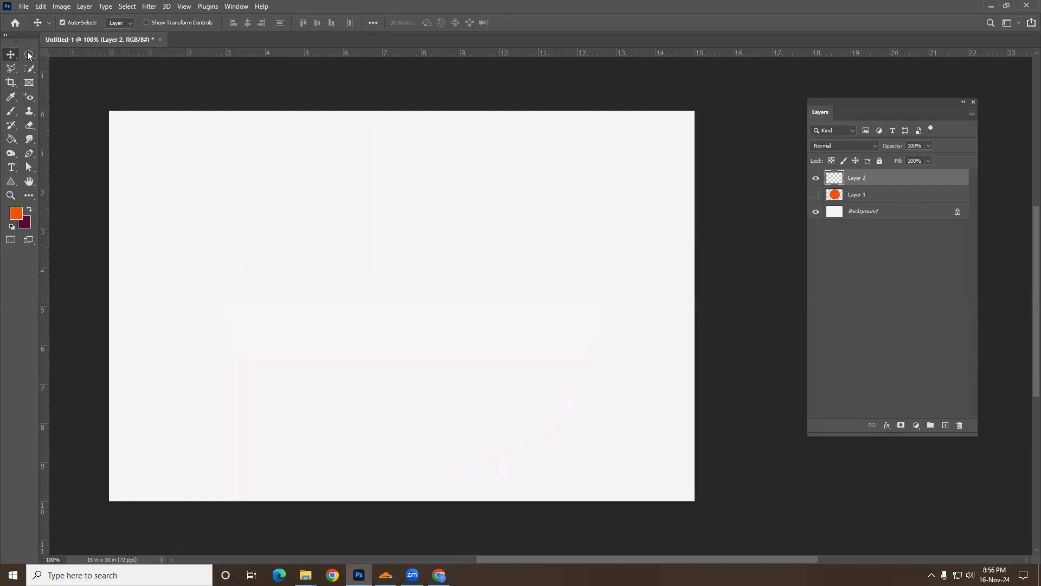
key(m)
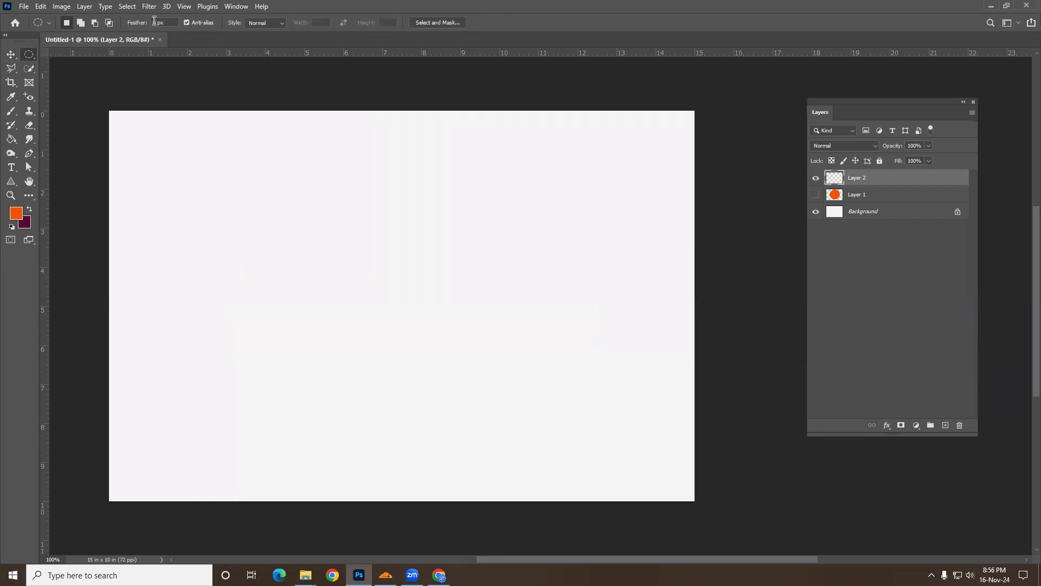
drag(270, 164, 426, 312)
key(alt+BackSpace)
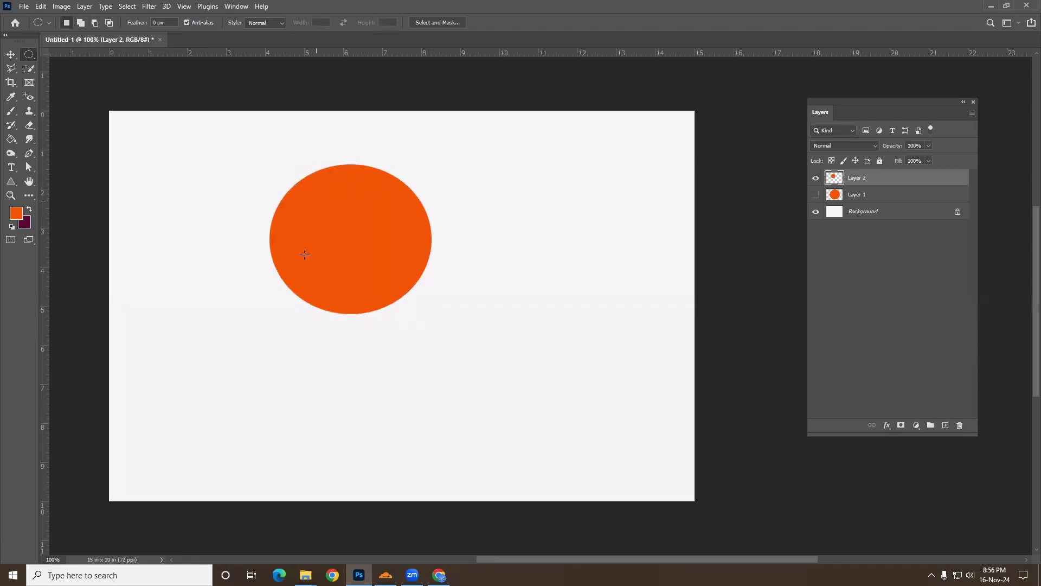
Step: On a new Layer 3, fill a 15 px-feathered orange circle to the right, then deselect
click(946, 425)
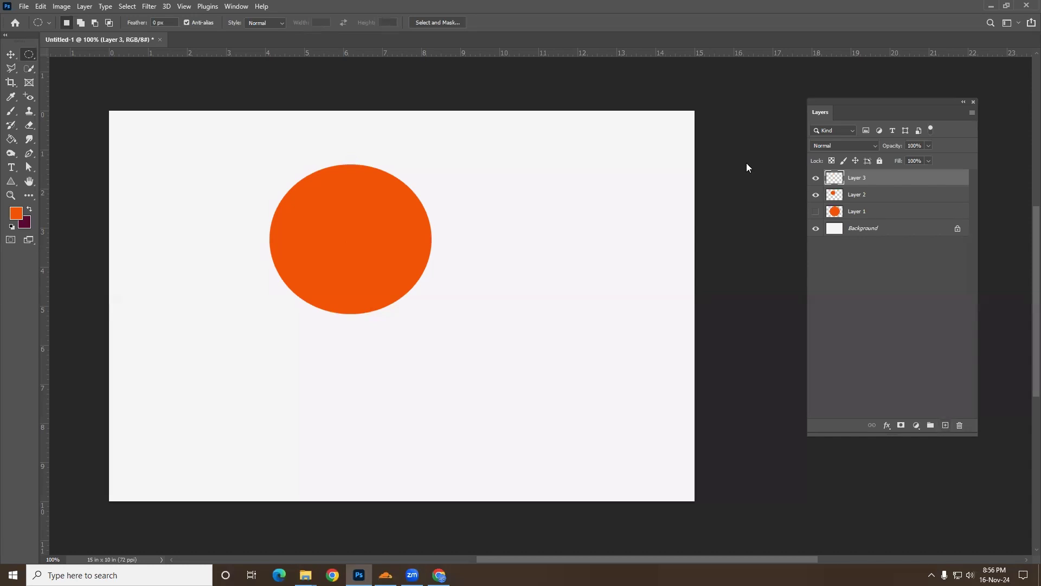
click(157, 24)
text(15)
drag(483, 162, 667, 343)
key(alt+BackSpace)
key(ctrl+d)
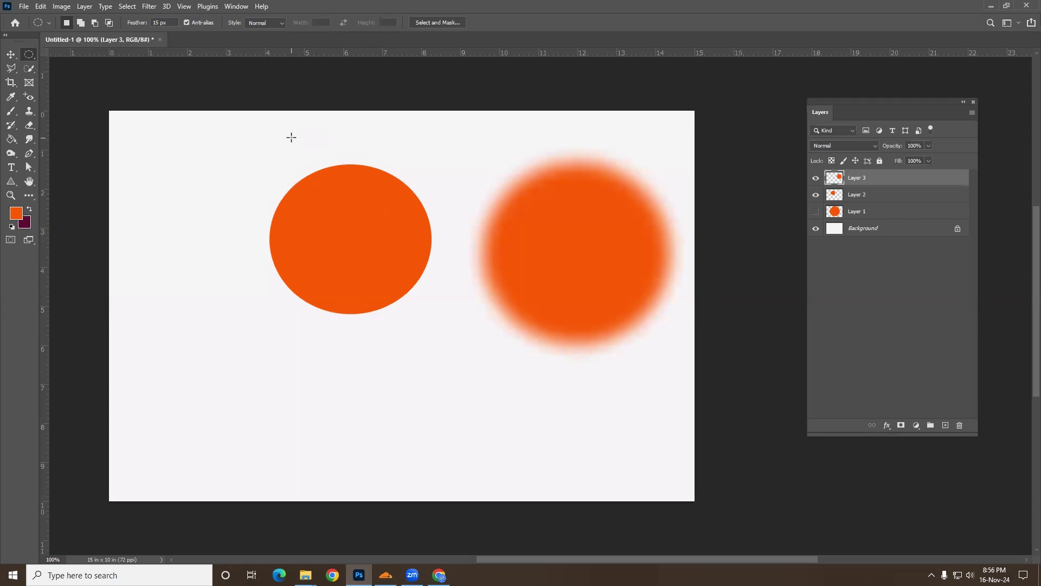
click(11, 54)
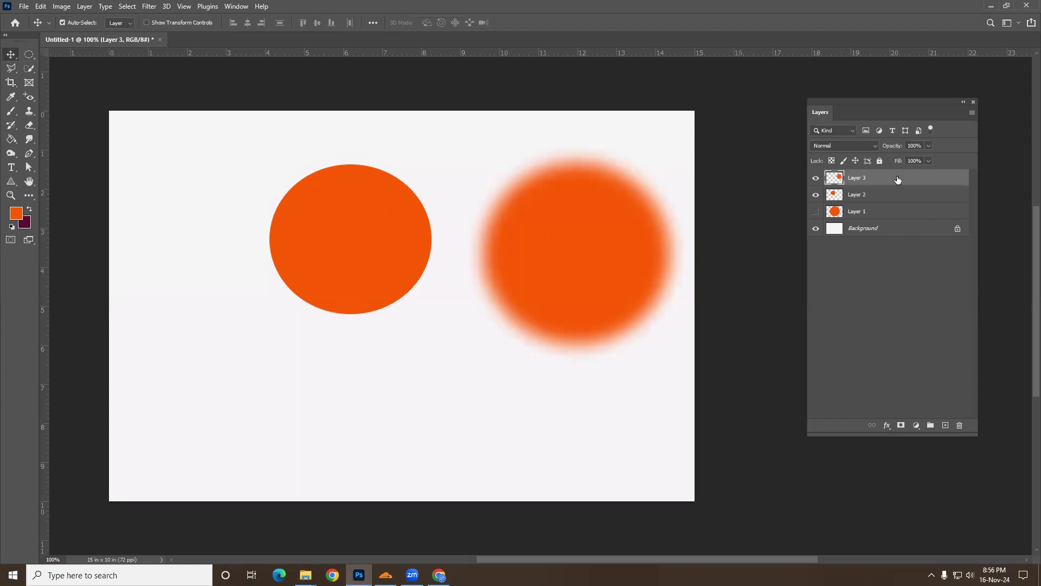
Step: Delete both test circle layers and show the big orange sun on Layer 1 again
key(Delete)
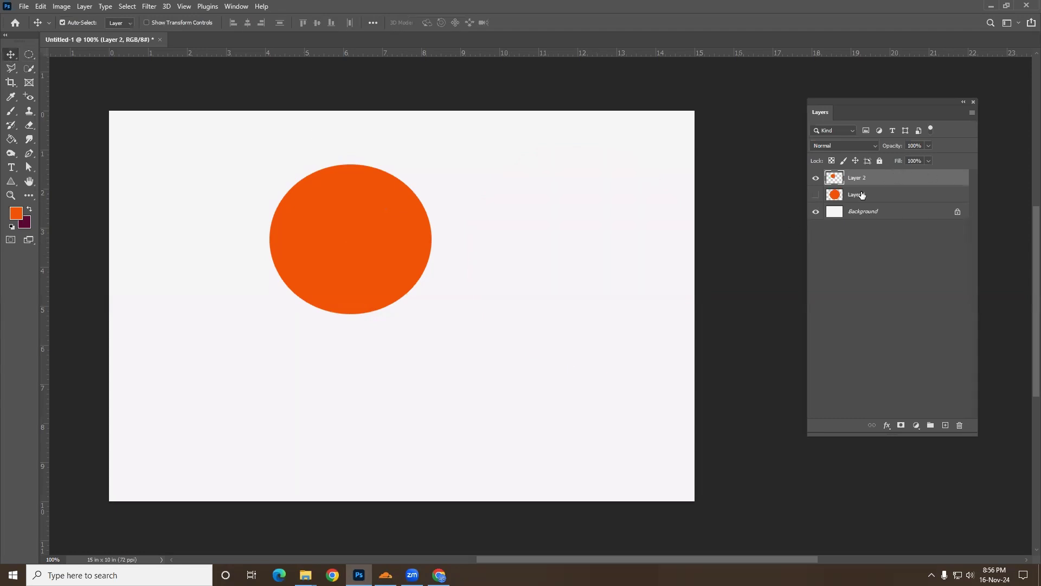
key(Delete)
click(815, 180)
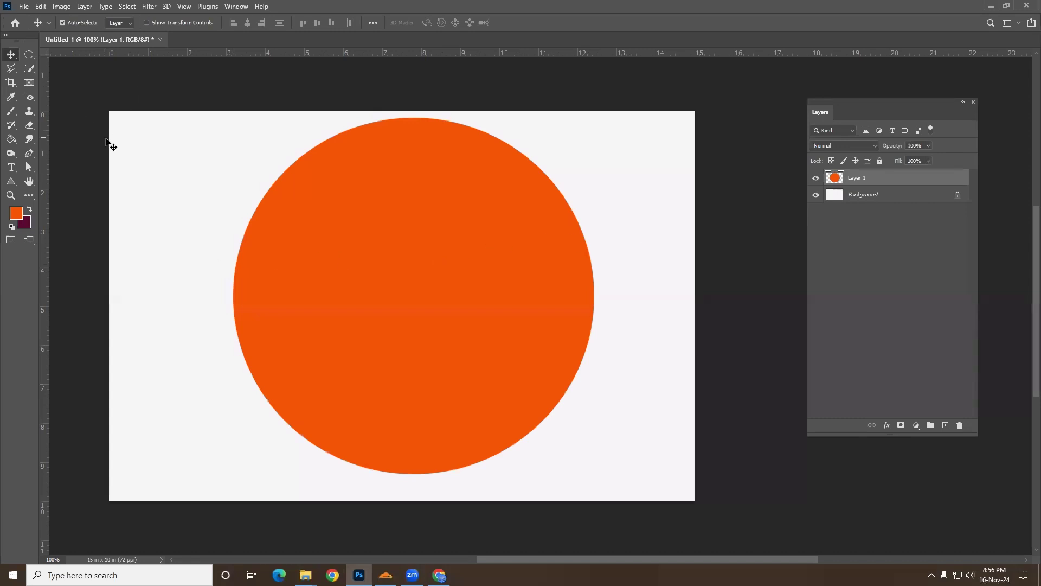
Step: Fill a 20 px-feathered circle in the sun's middle with lighter orange #fb9006, then deselect
click(29, 55)
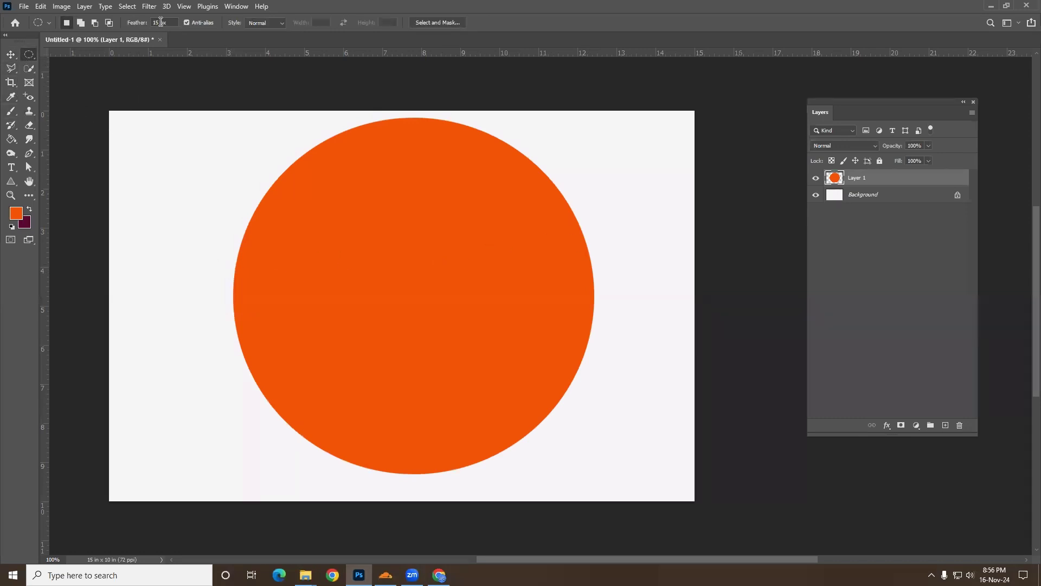
drag(161, 23, 150, 23)
text(20)
drag(305, 184, 521, 402)
click(16, 213)
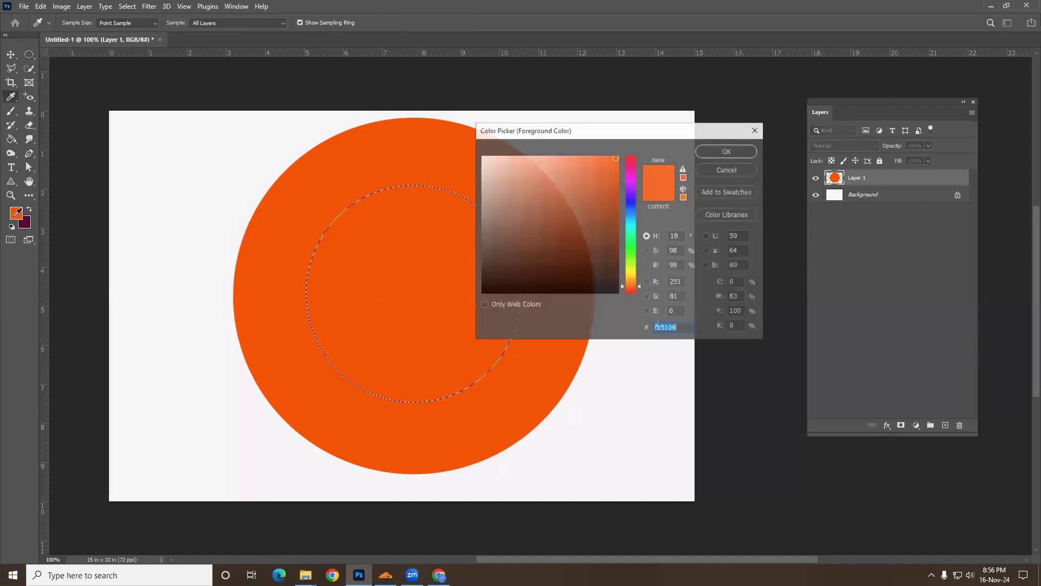
click(639, 284)
drag(638, 284, 638, 280)
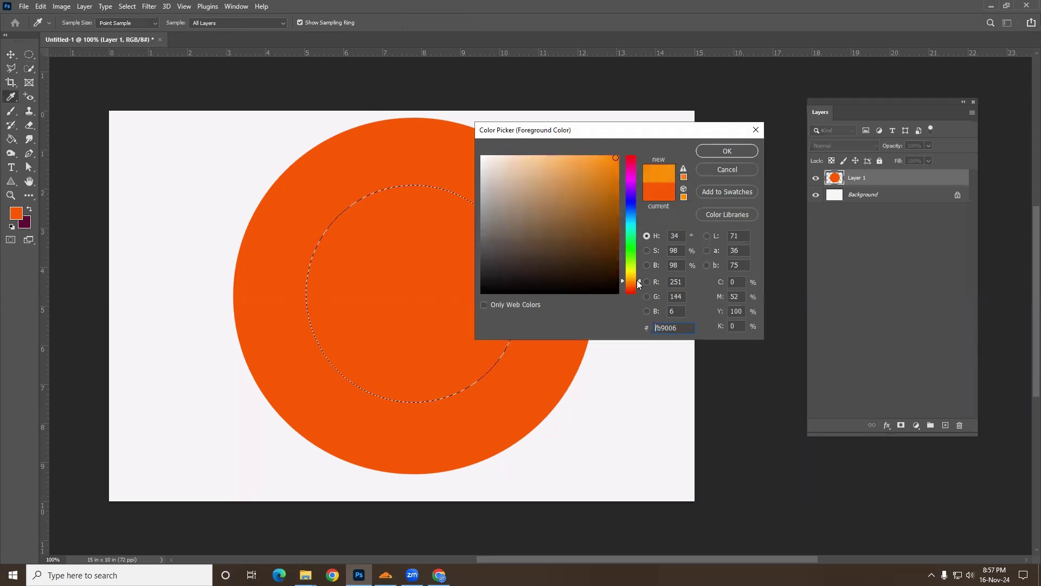
click(711, 155)
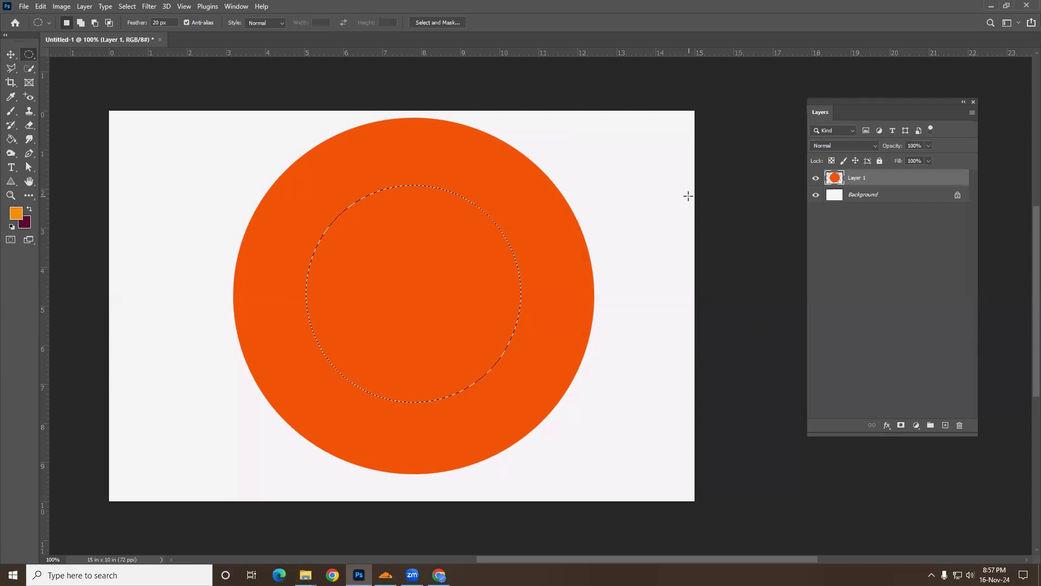
key(alt+BackSpace)
key(ctrl+d)
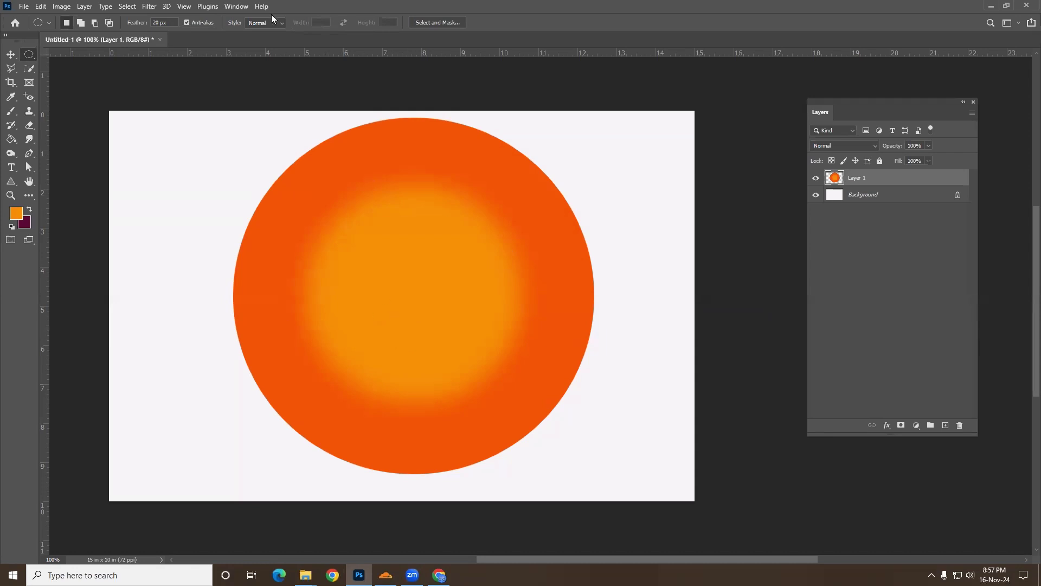
Step: Undo the trial move and the light orange fill, then add an empty Layer 2
click(10, 55)
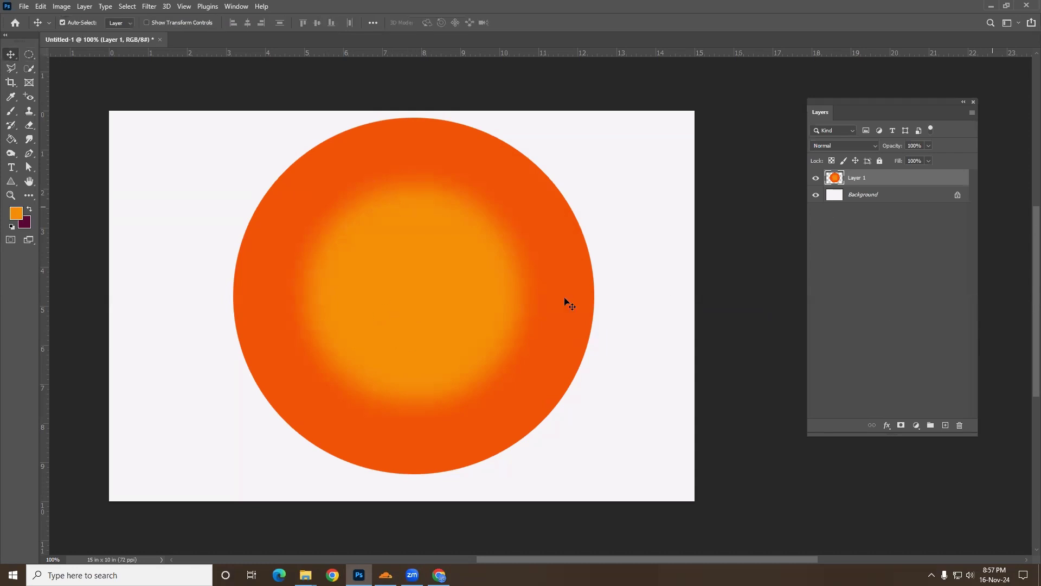
drag(427, 302, 432, 317)
key(ctrl+z)
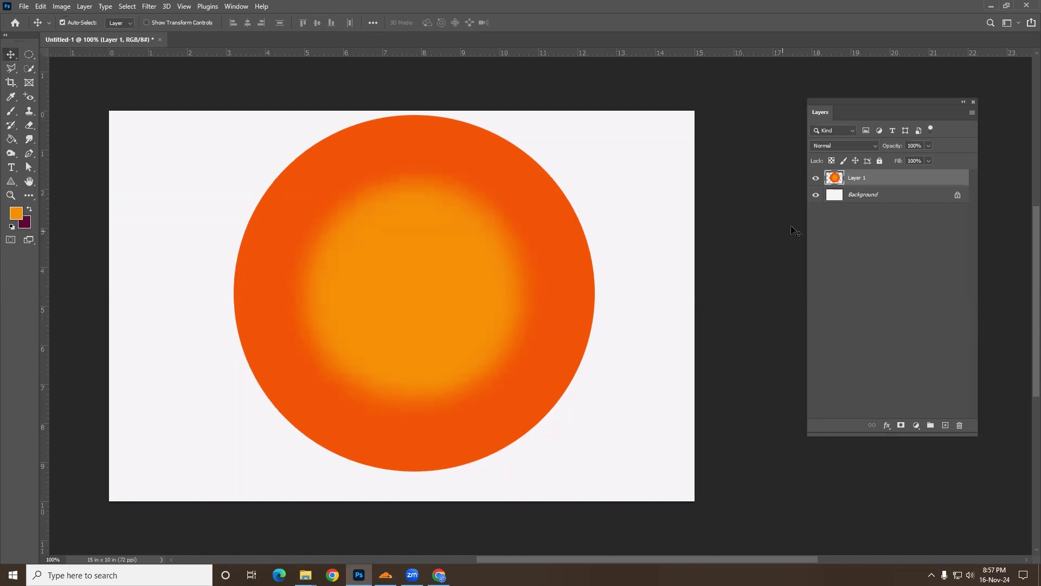
key(ctrl+z)
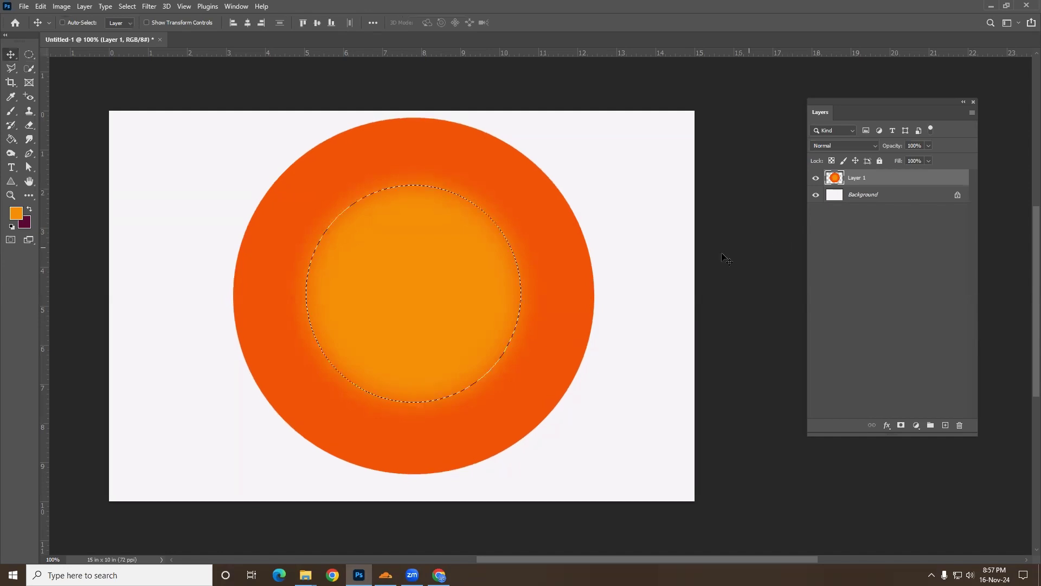
key(ctrl+z)
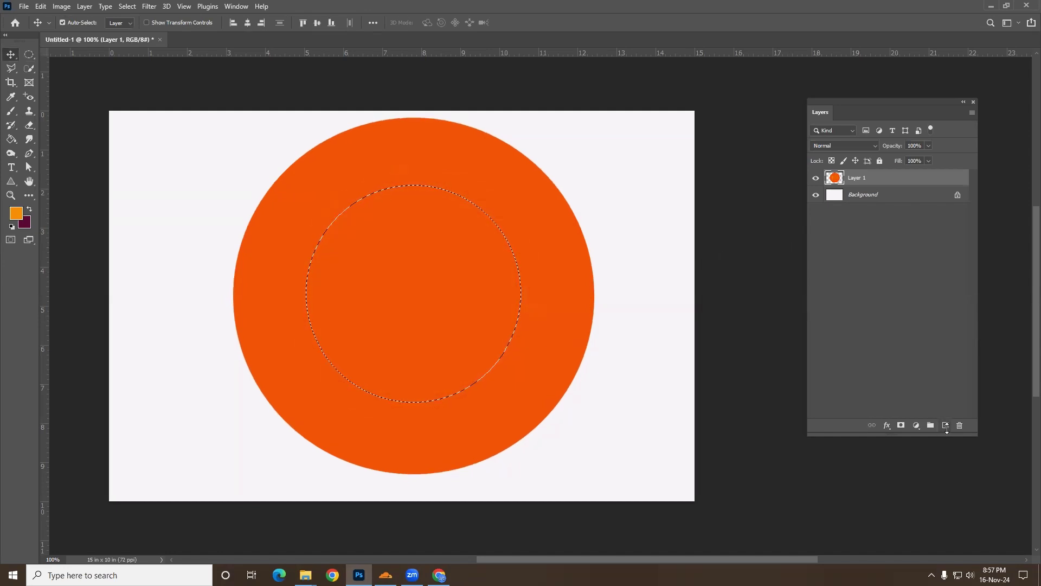
click(944, 425)
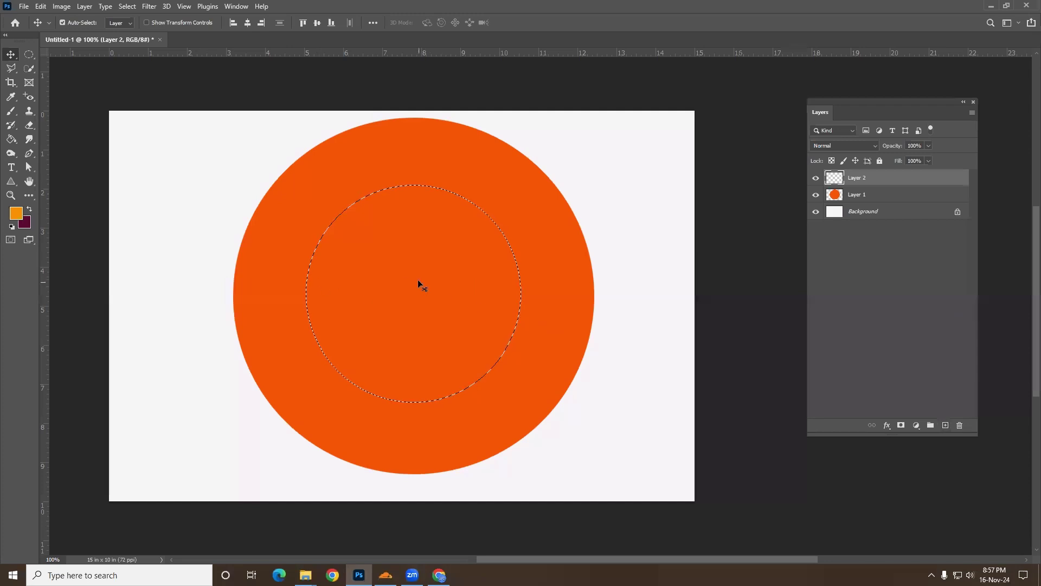
Step: Fill a 25 px-feathered circle over the sun's centre with lighter orange on Layer 2
key(ctrl+d)
click(28, 55)
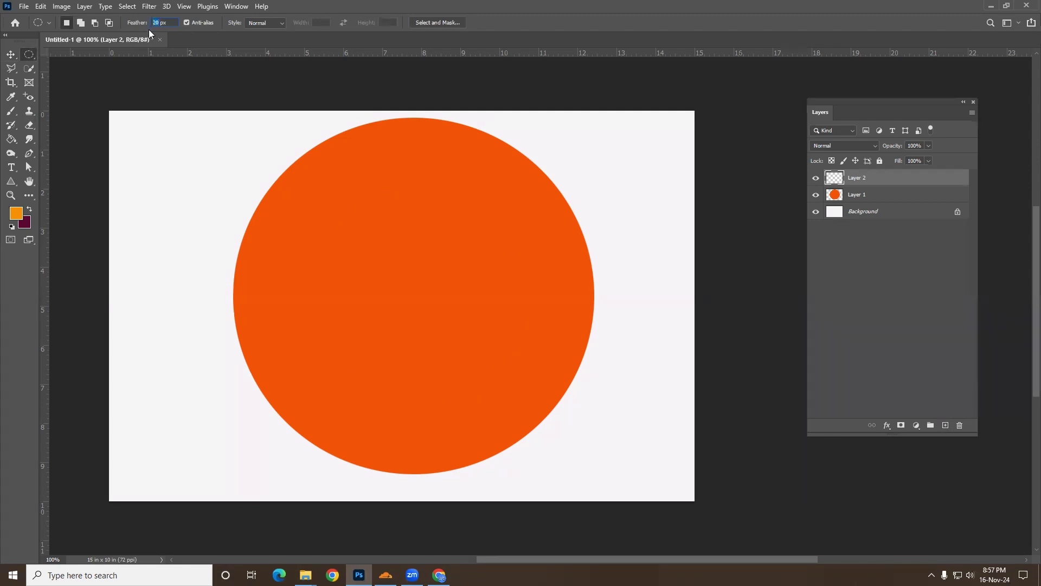
text(25)
drag(311, 183, 534, 405)
key(alt+BackSpace)
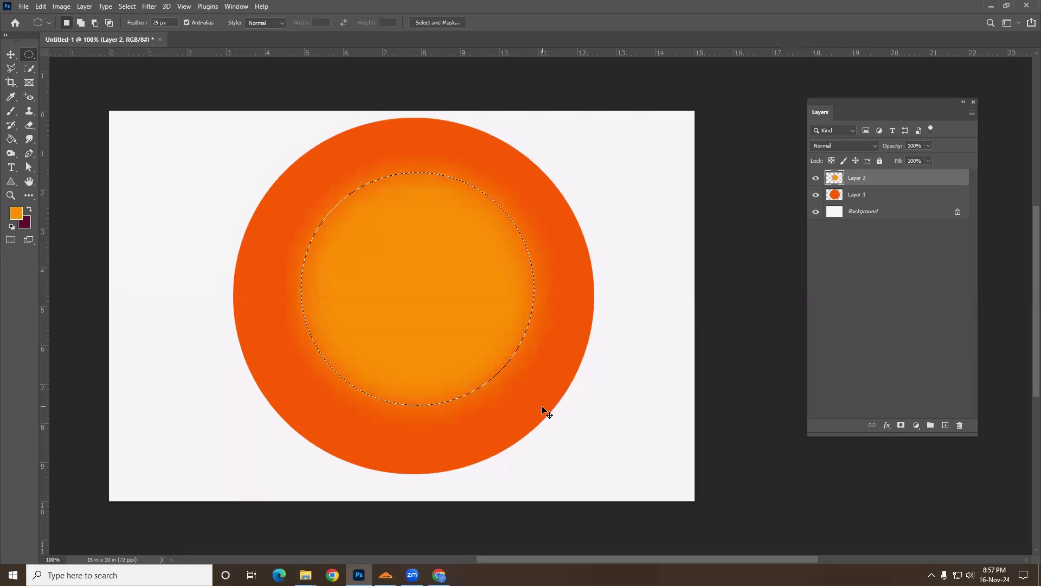
key(ctrl+d)
Step: Centre the glow within the sun and add an empty Layer 3 on top
click(12, 55)
drag(456, 280, 459, 270)
mouse_move(458, 229)
mouse_down()
mouse_move(438, 262)
mouse_move(449, 216)
mouse_up()
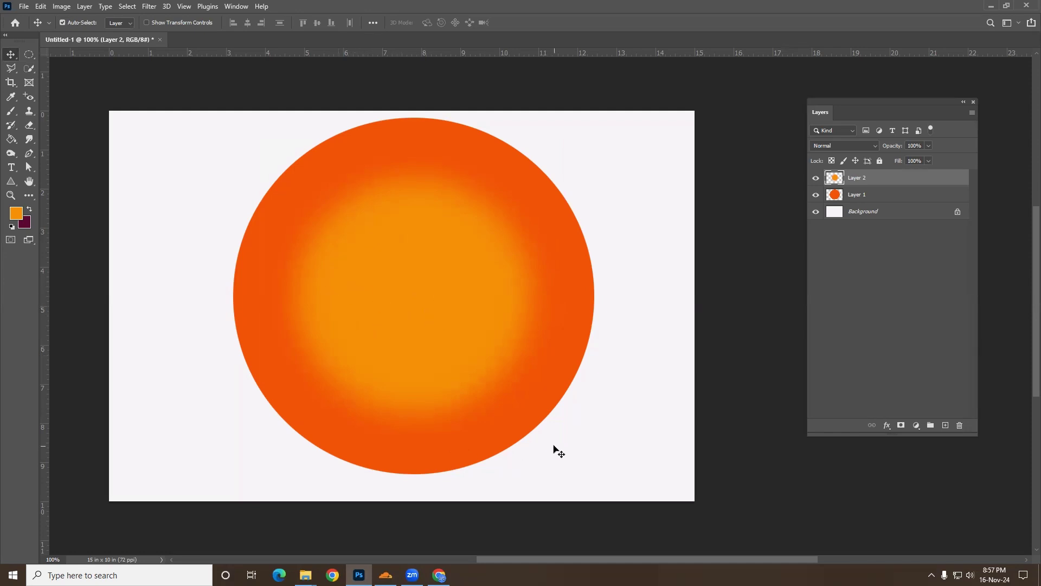
click(944, 425)
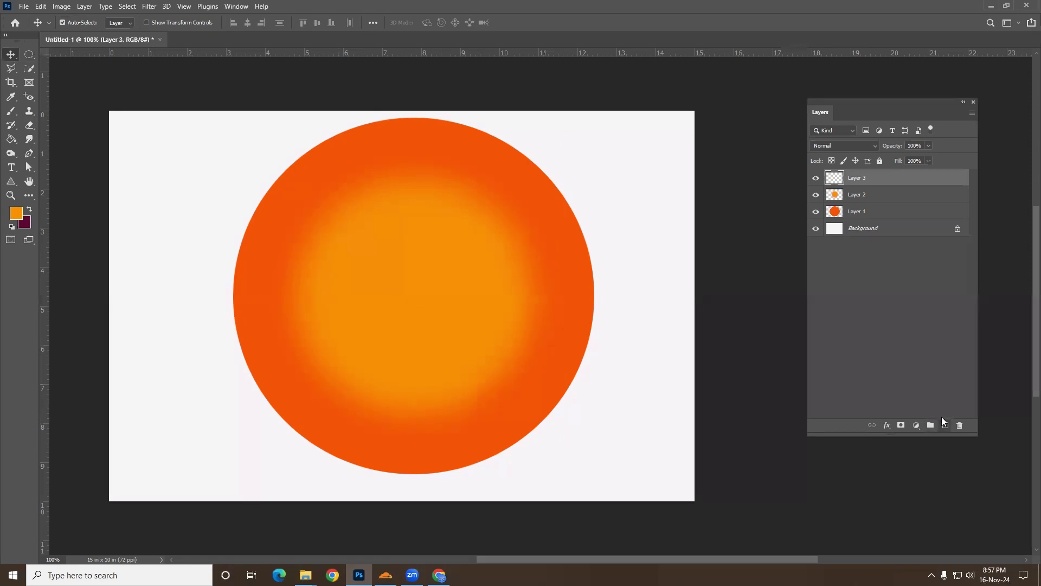
Step: Switch to the Brush tool
click(58, 7)
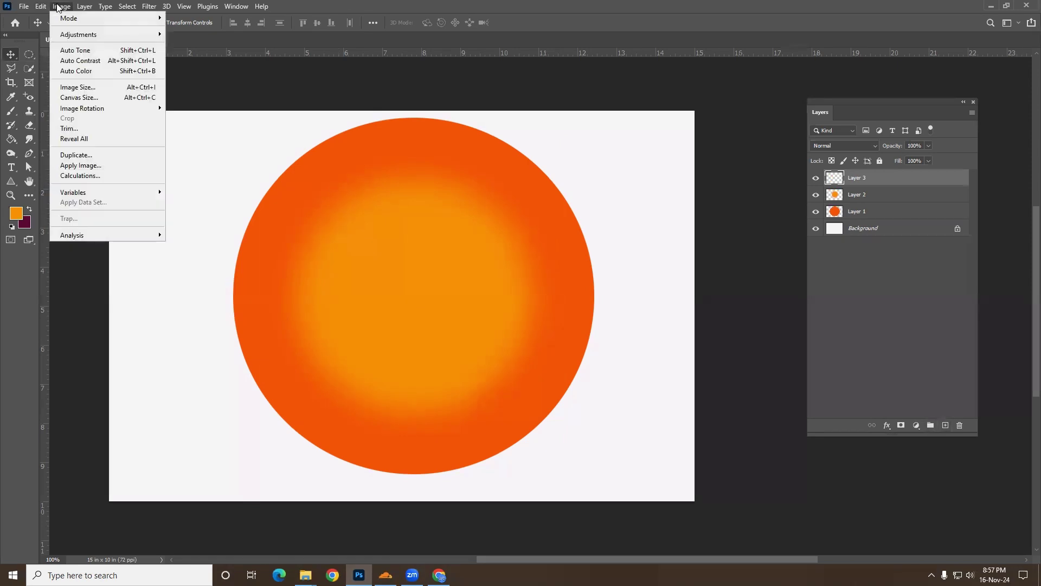
mouse_move(40, 6)
right_click(9, 112)
click(44, 108)
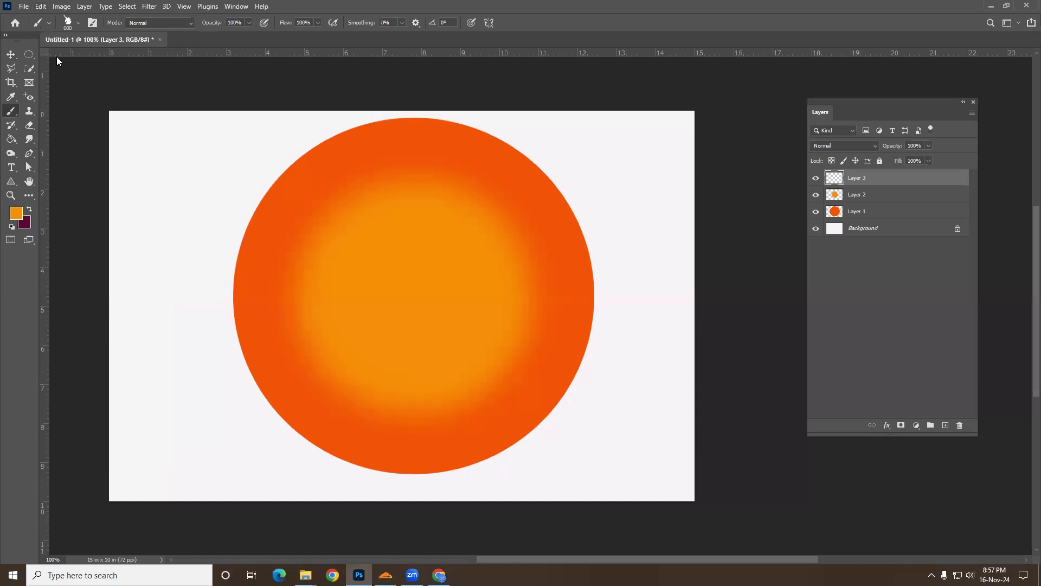
Step: Choose the Palm 1 brush from Palm_Tree_Brushes_by_Rawox and size it to 400 px
click(72, 22)
scroll(63, 162, up, 1)
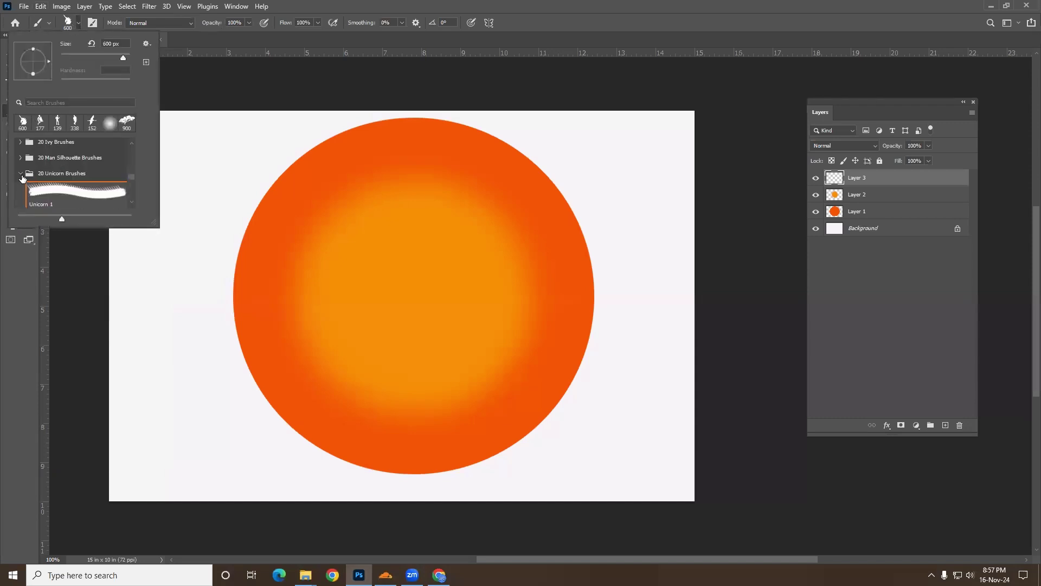
click(19, 174)
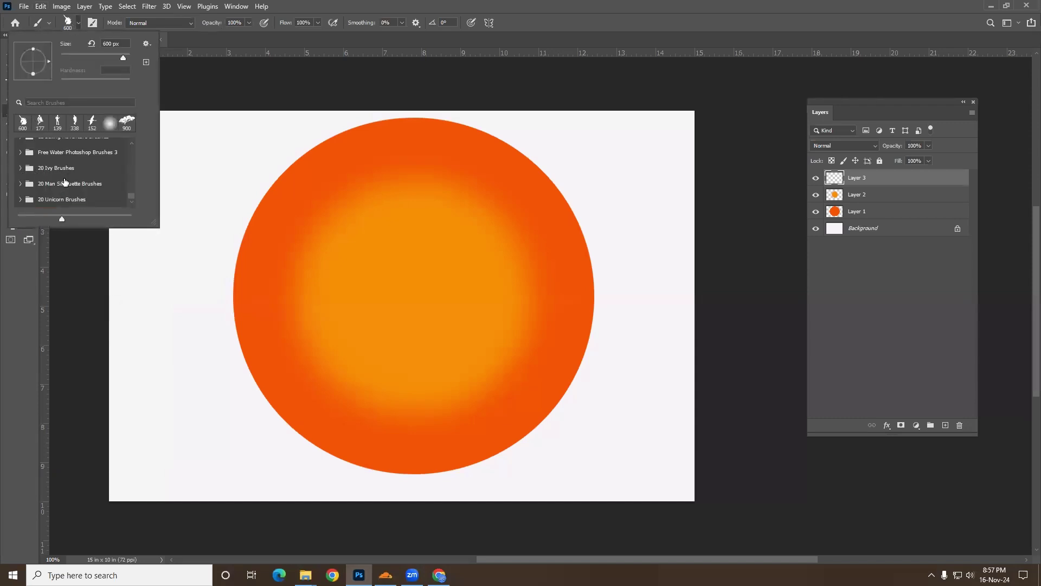
scroll(72, 187, up, 3)
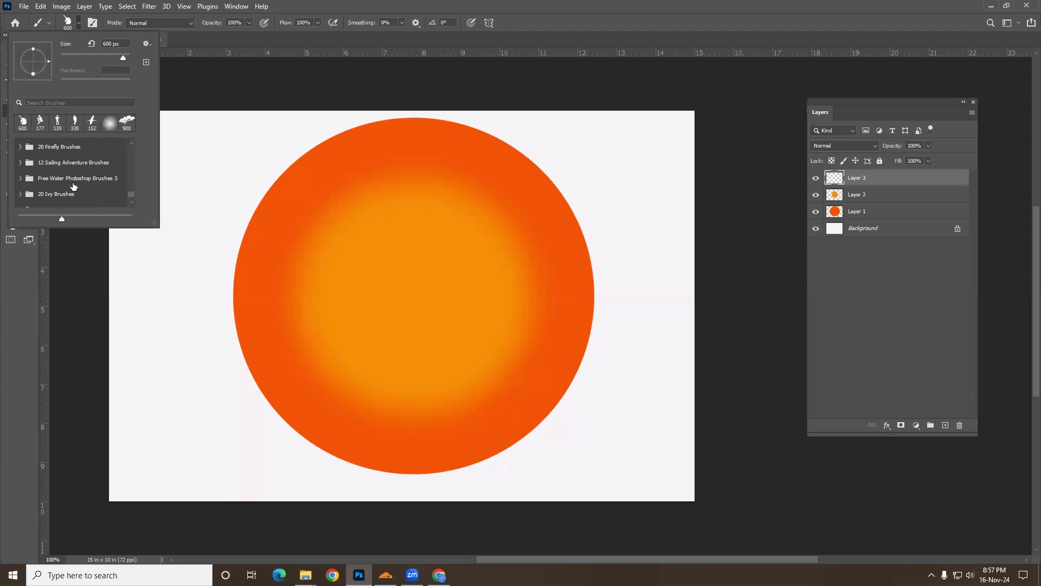
scroll(74, 187, up, 4)
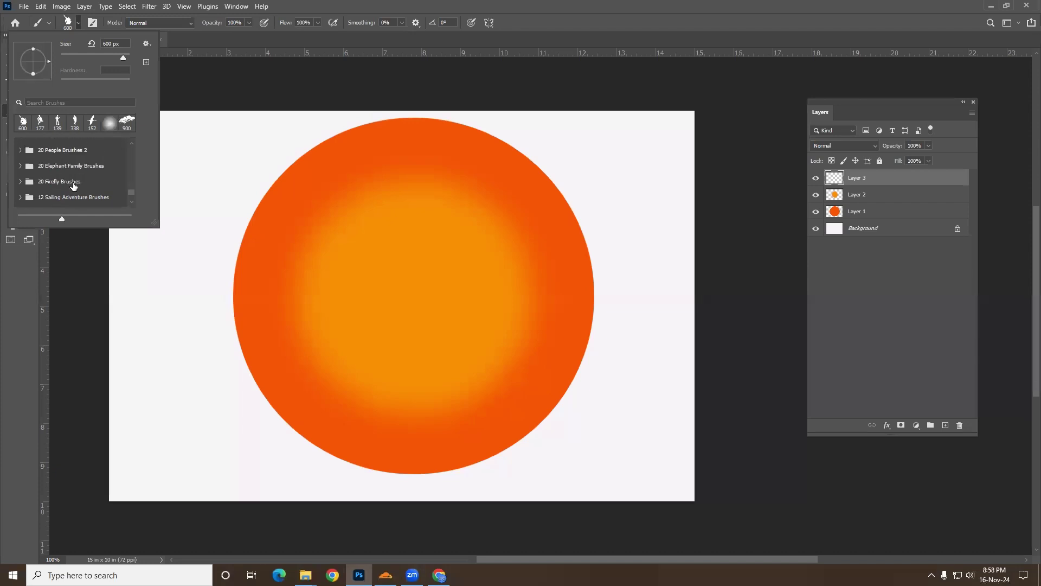
scroll(74, 186, up, 2)
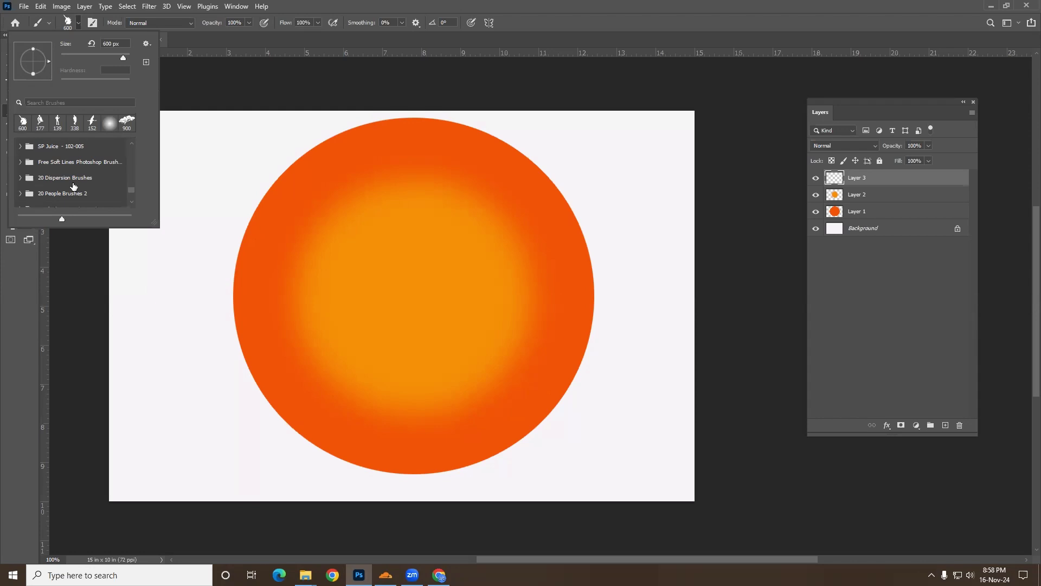
scroll(73, 186, up, 2)
scroll(74, 186, up, 2)
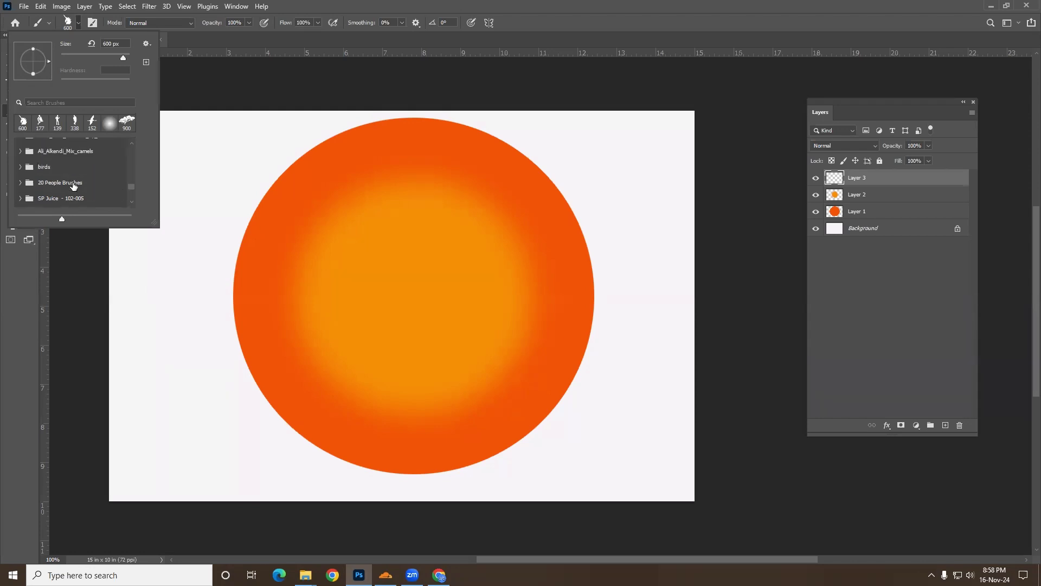
scroll(74, 187, up, 1)
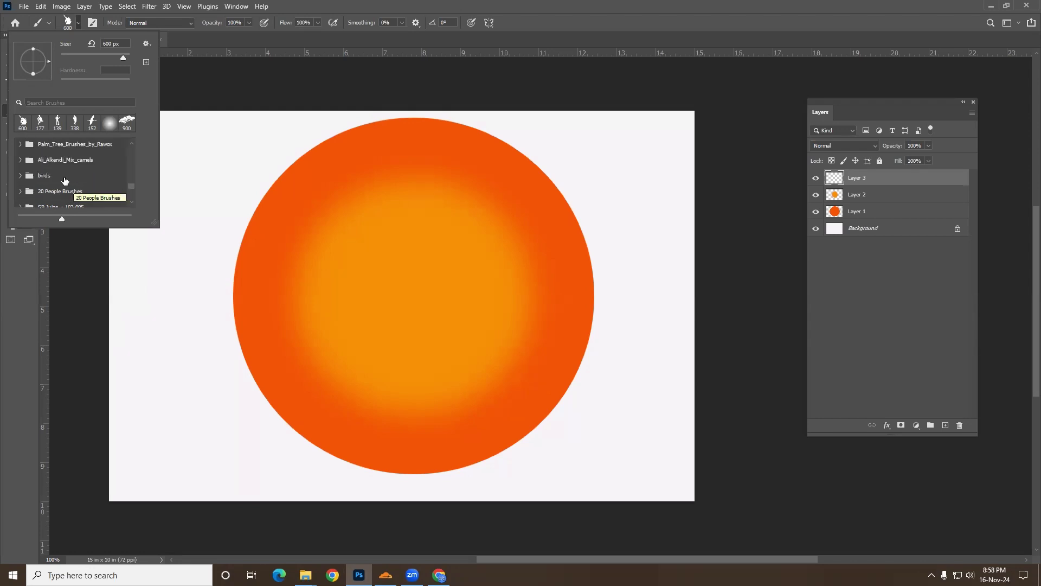
click(20, 144)
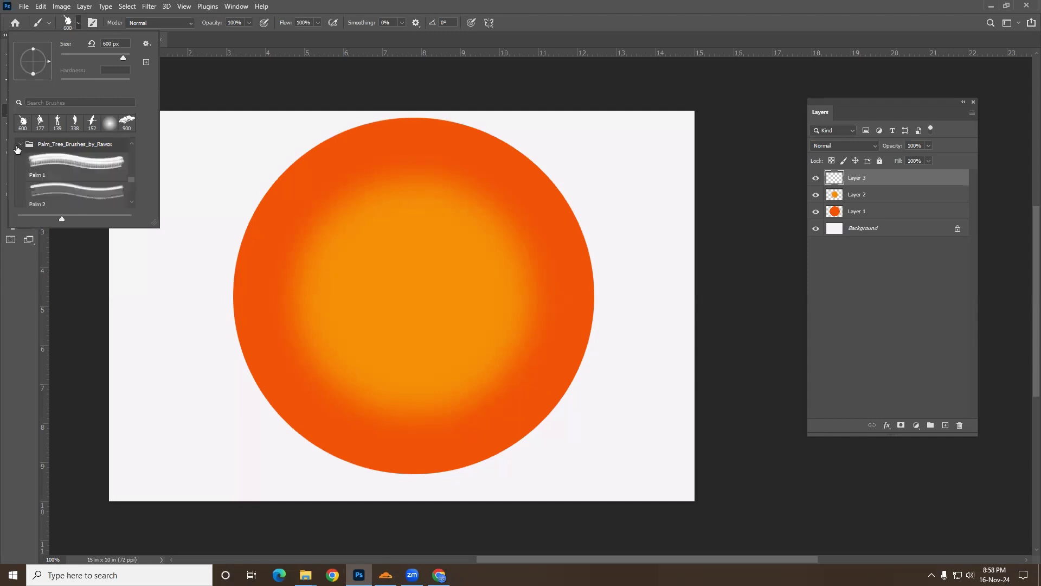
click(63, 161)
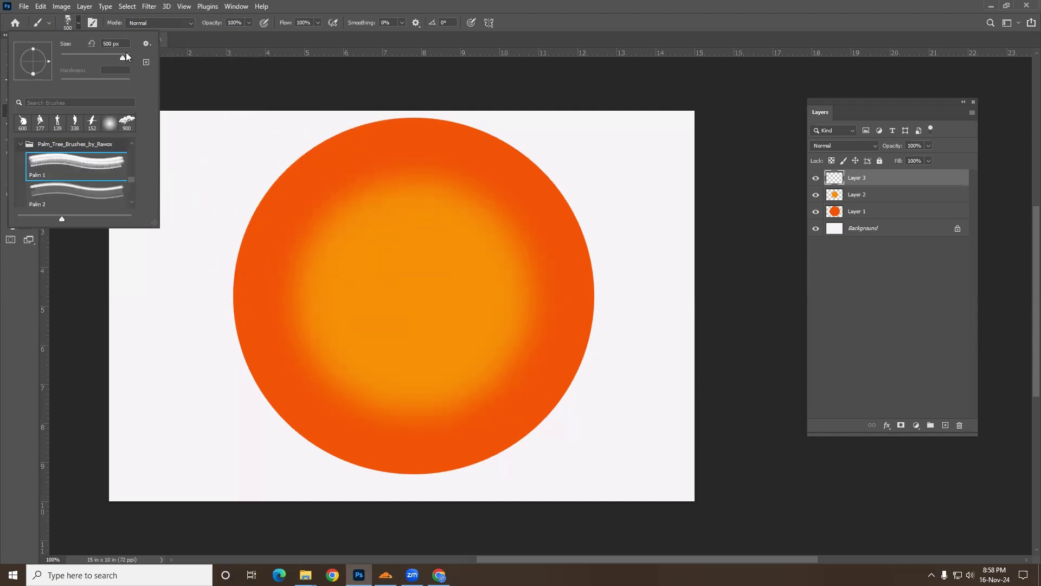
drag(123, 53, 113, 59)
click(46, 285)
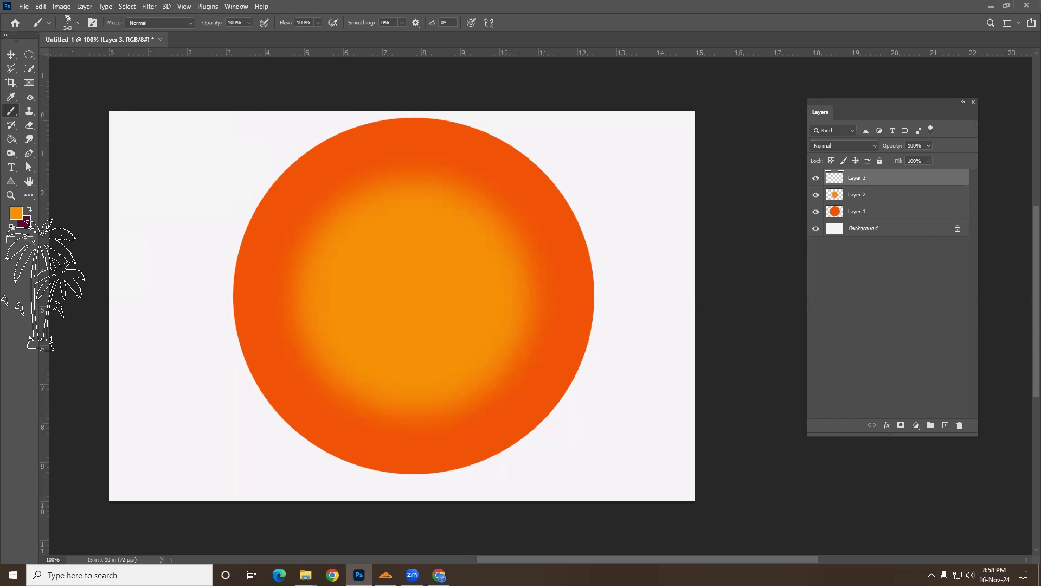
key(bracketright)
key(bracketright)
key(bracketright)
key(bracketright)
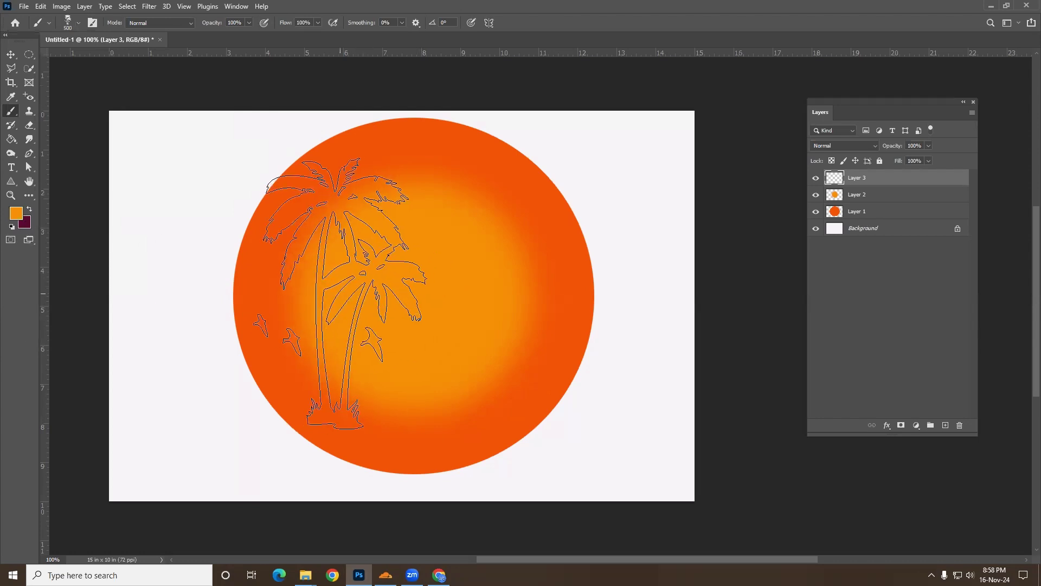
key(bracketleft)
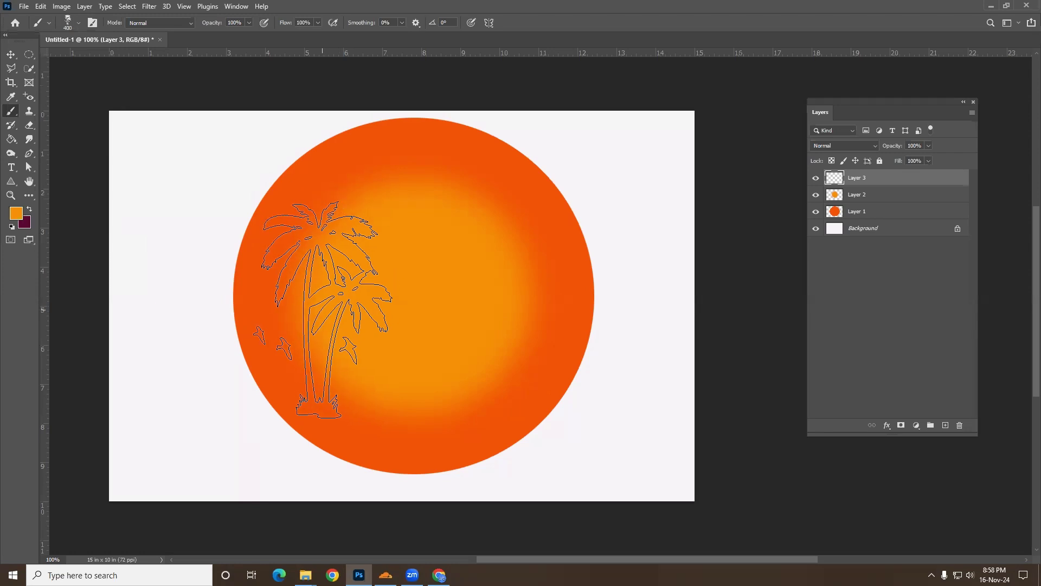
Step: Set the foreground to black and stamp palm trees and birds on the sun's left side
click(12, 215)
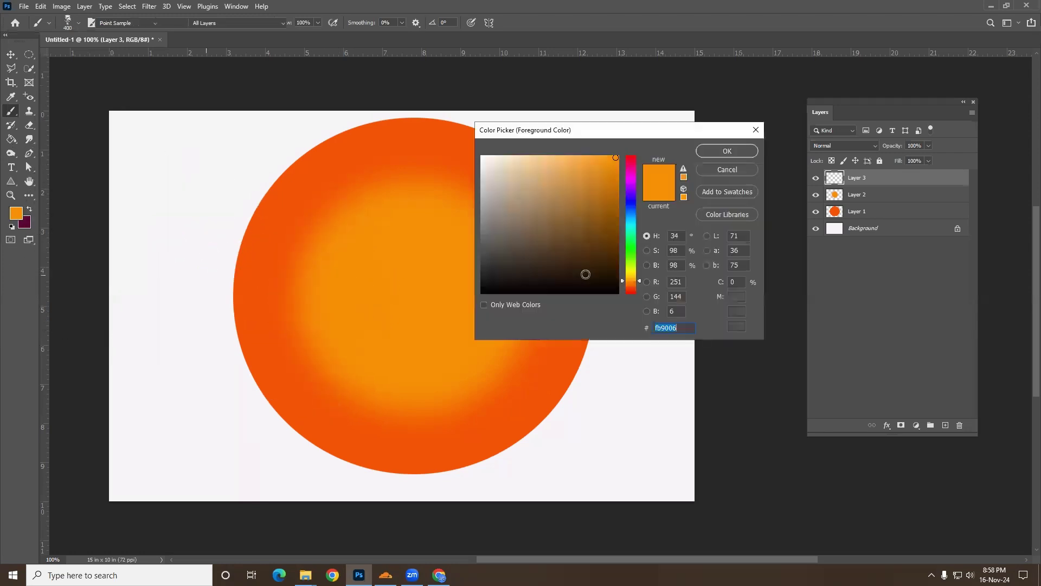
click(576, 292)
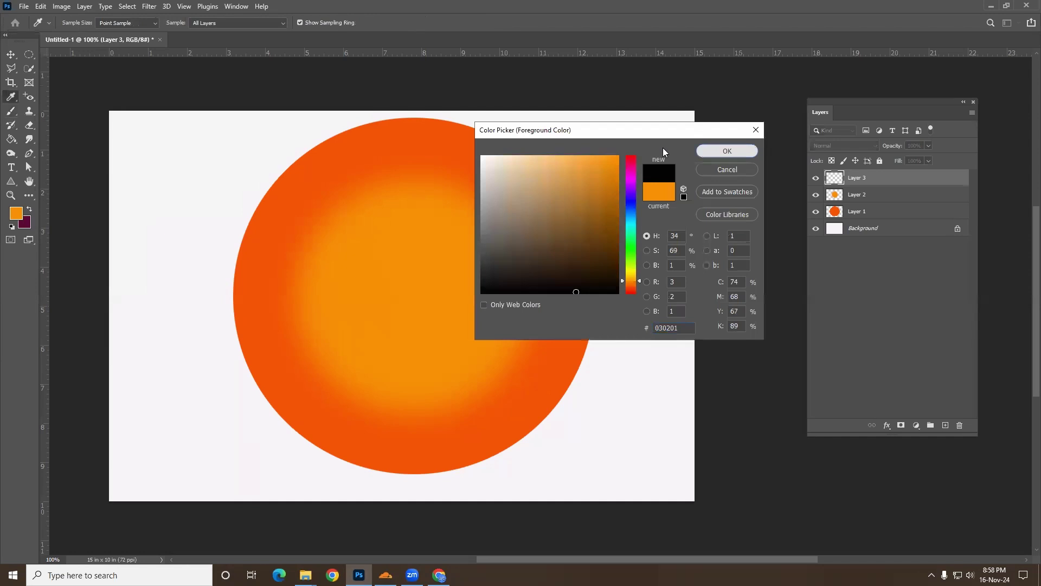
click(716, 153)
key(b)
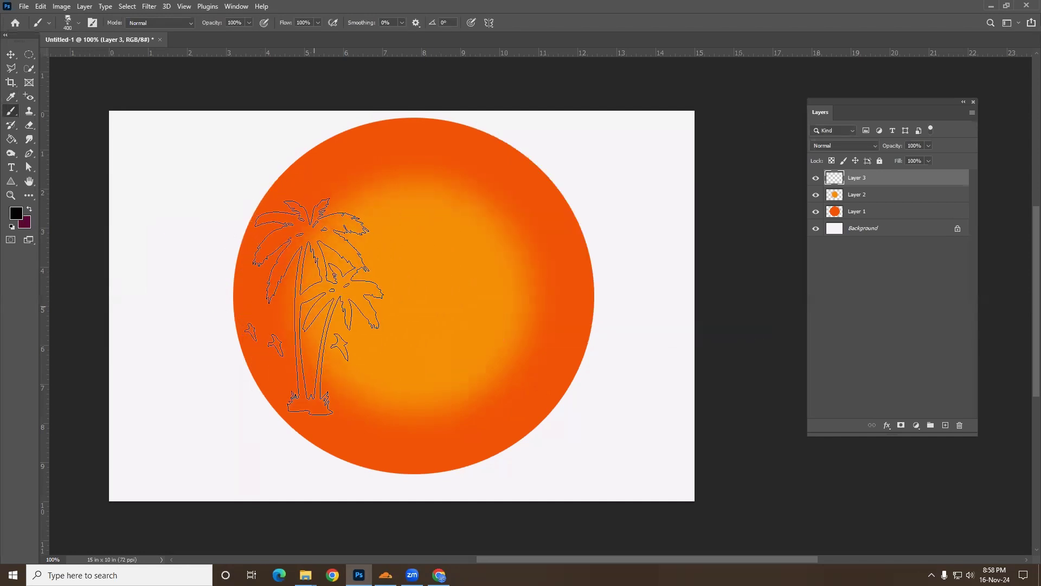
click(314, 306)
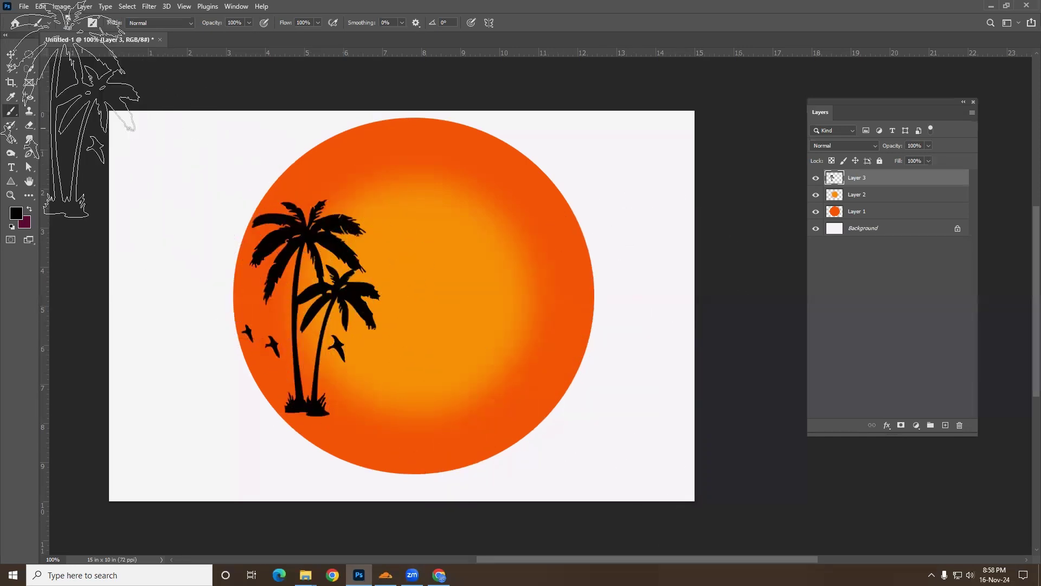
click(10, 56)
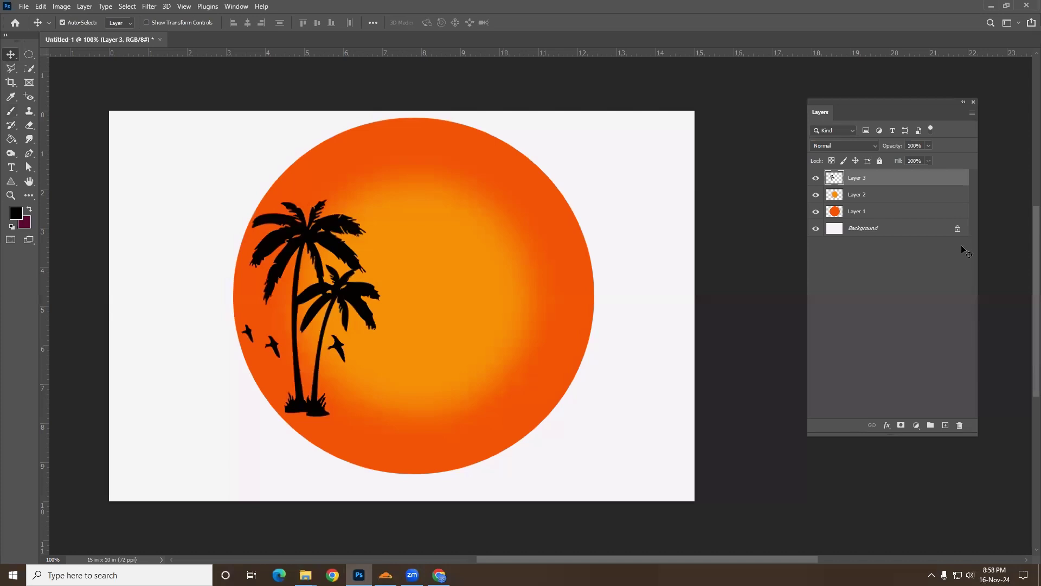
Step: Add Layer 4 and try a Lasso outline along the sun's bottom, then discard it
click(945, 427)
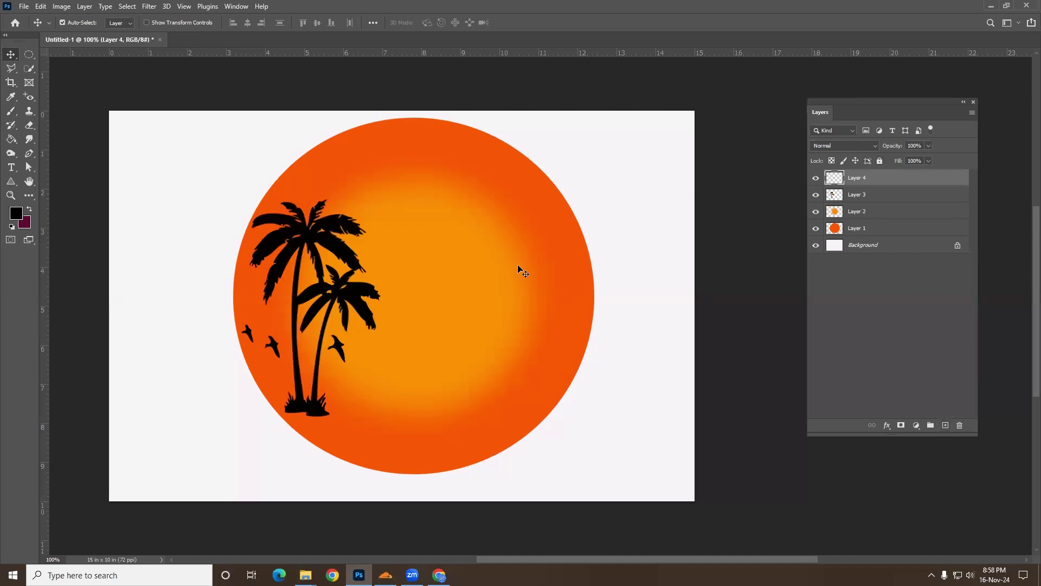
click(10, 69)
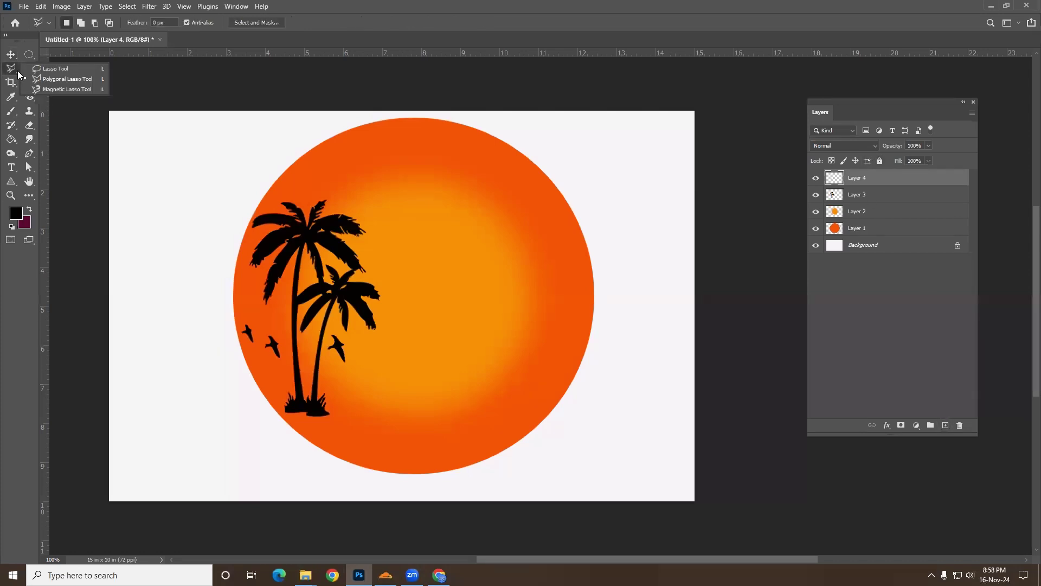
click(52, 69)
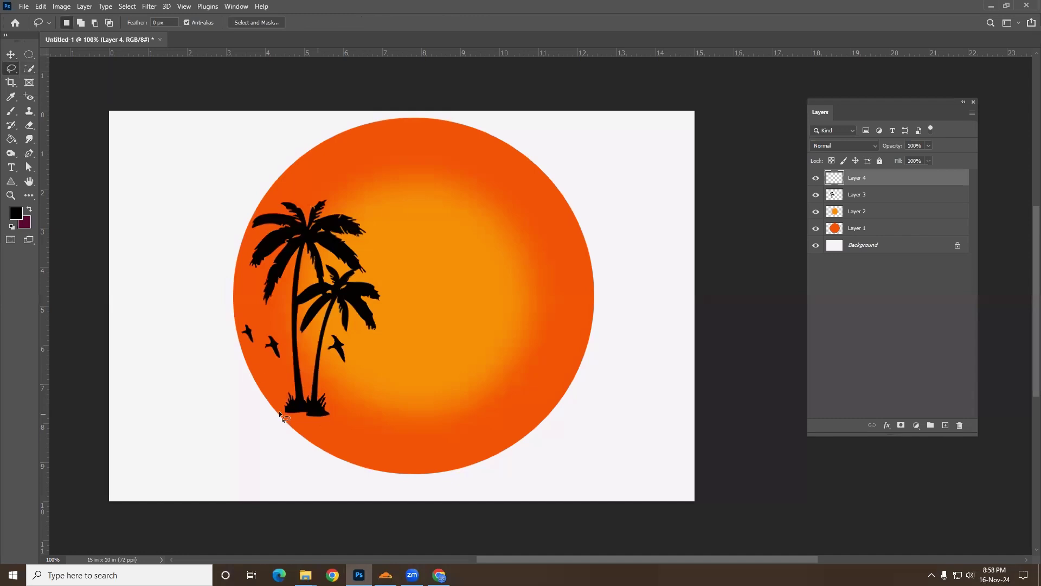
mouse_move(273, 411)
mouse_down()
mouse_move(475, 425)
mouse_move(517, 394)
mouse_move(562, 390)
mouse_up()
mouse_move(544, 429)
mouse_down()
mouse_move(475, 468)
mouse_move(401, 482)
mouse_move(312, 459)
mouse_move(270, 414)
mouse_up()
click(457, 463)
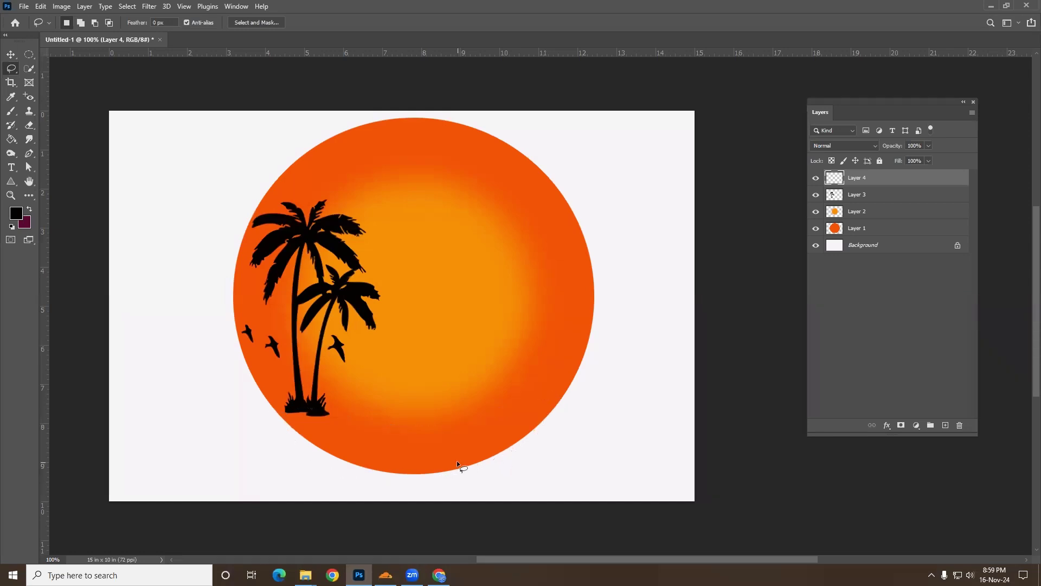
Step: Shift the palm trees right and down, then undo a trial move of the glow
click(10, 55)
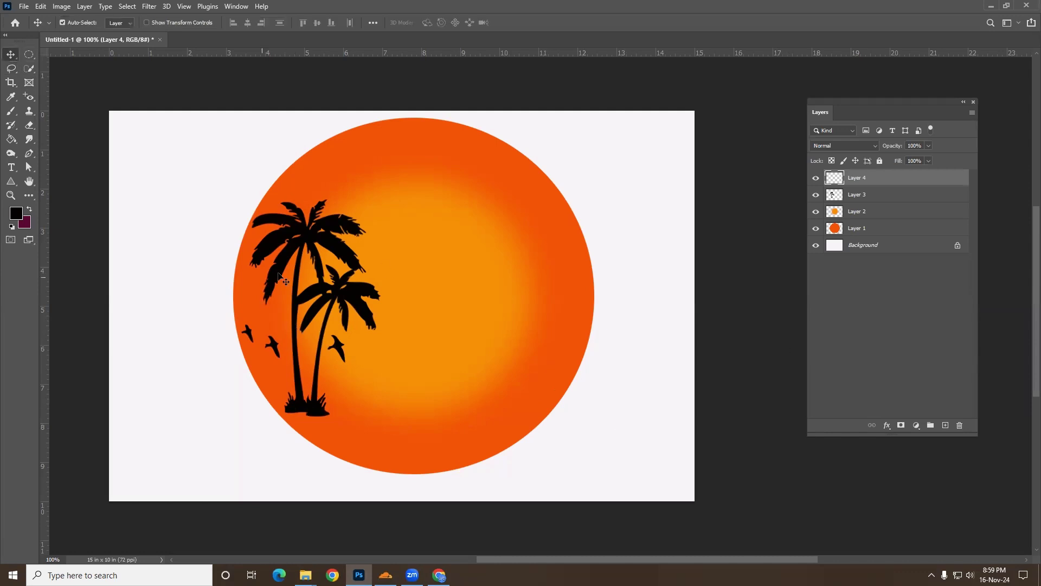
drag(307, 255, 345, 276)
drag(440, 290, 519, 325)
key(ctrl+z)
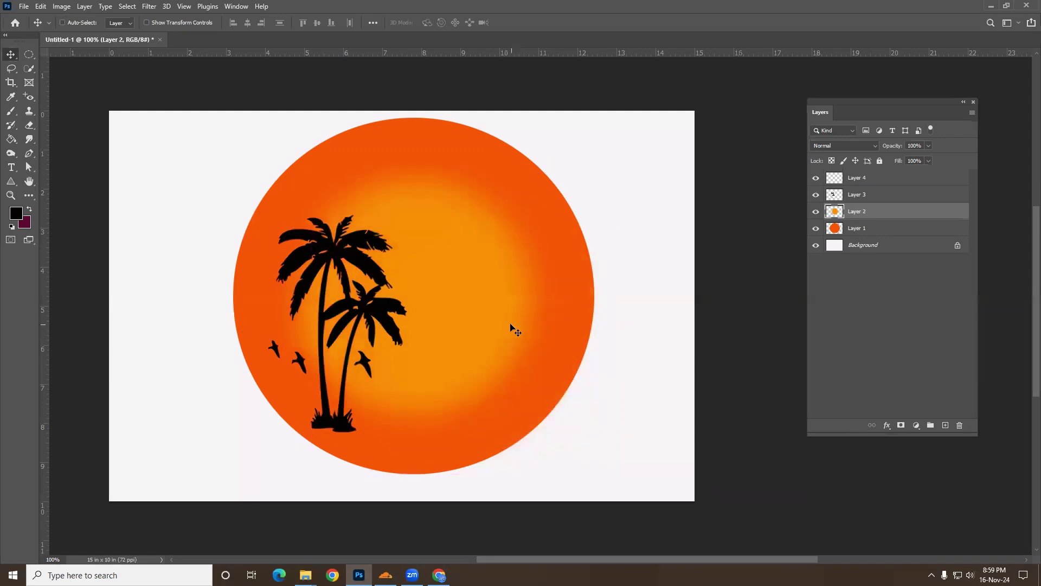
Step: Undo the palm trees move and compare the glow and palm layers by toggling visibility
key(ctrl+z)
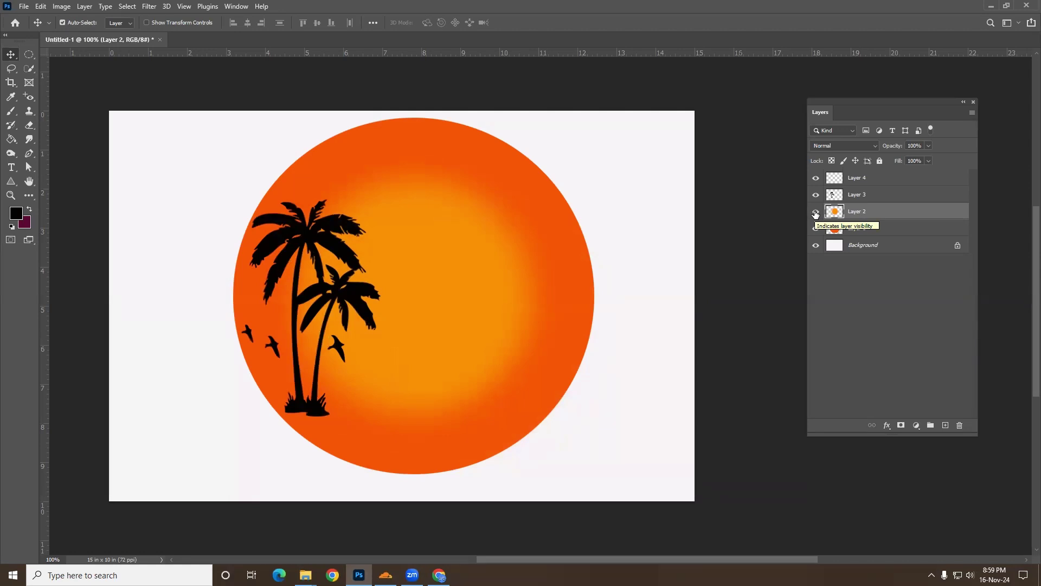
click(815, 213)
click(816, 212)
click(816, 195)
click(815, 196)
click(816, 212)
click(816, 195)
click(816, 195)
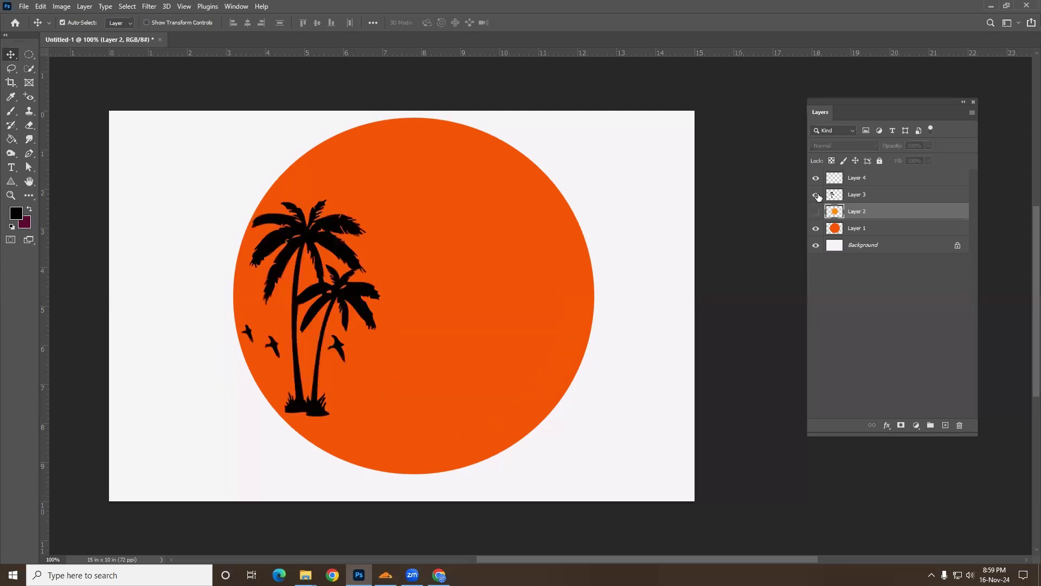
click(816, 196)
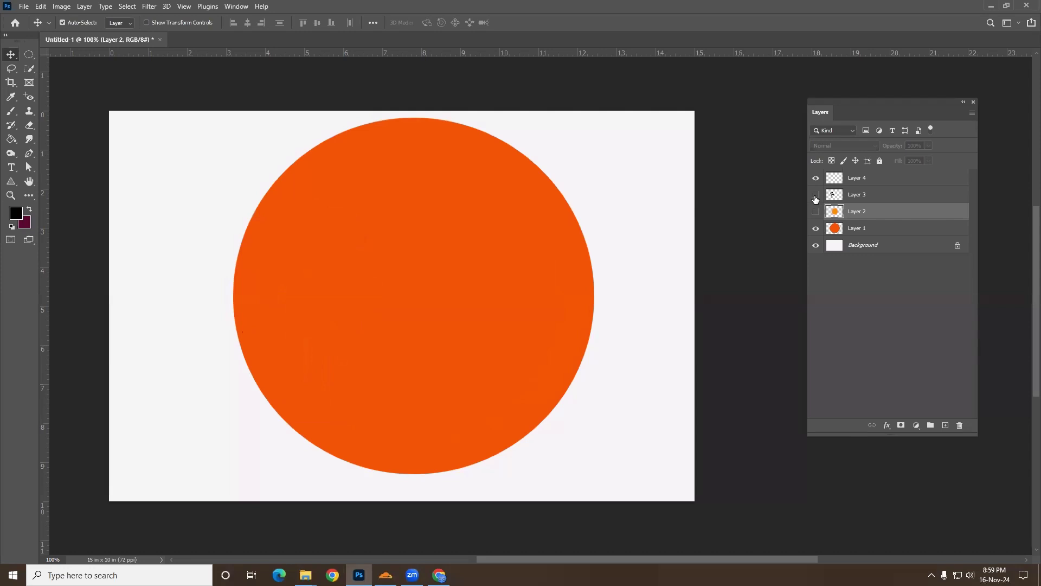
click(816, 200)
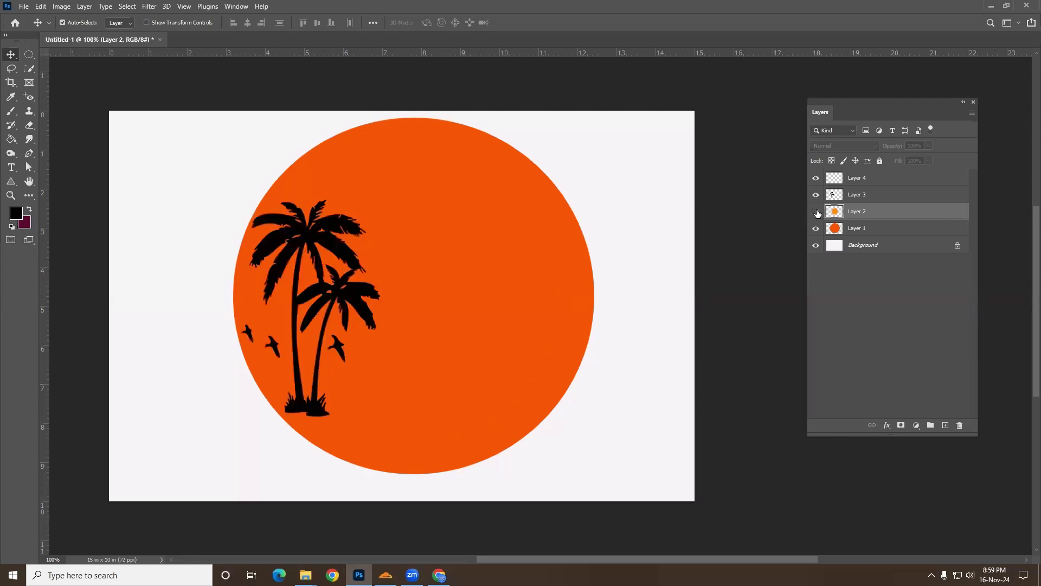
click(815, 212)
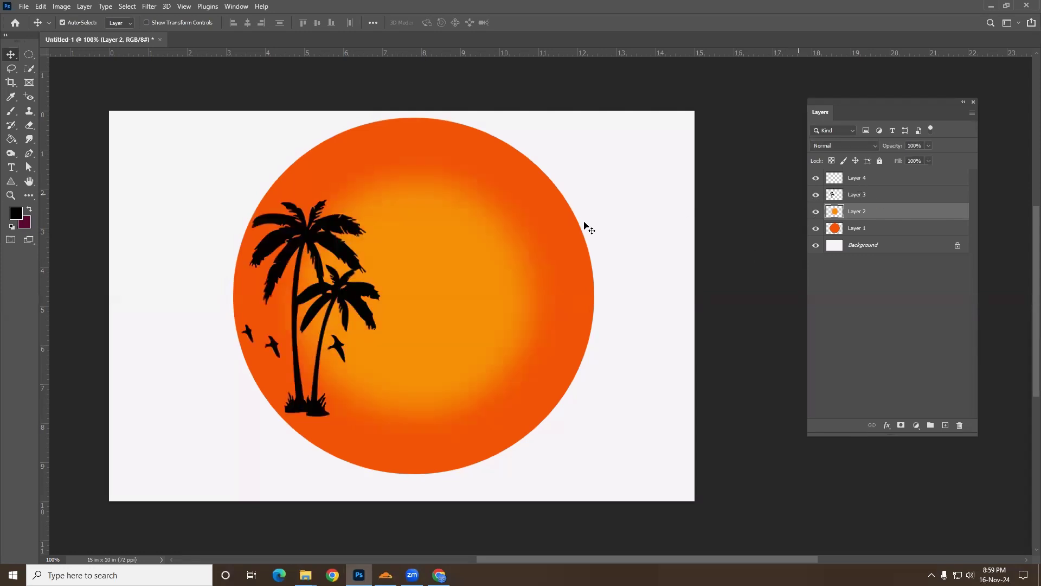
Step: Trial-move the sun, glow and palm layers together, undo it, and target Layer 4
drag(220, 114, 596, 455)
drag(583, 299, 765, 213)
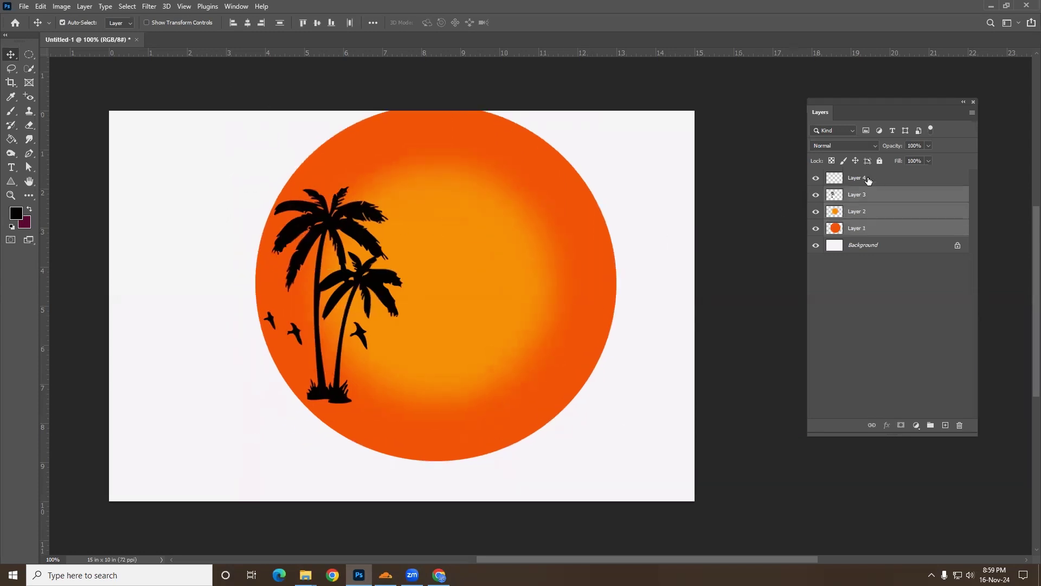
drag(502, 291, 449, 327)
key(ctrl)
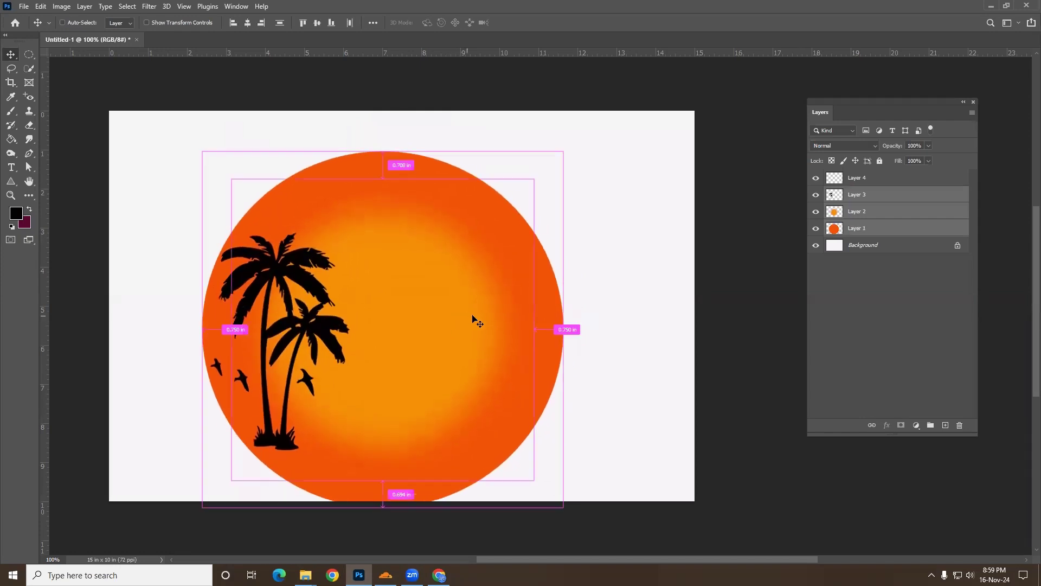
key(ctrl+z)
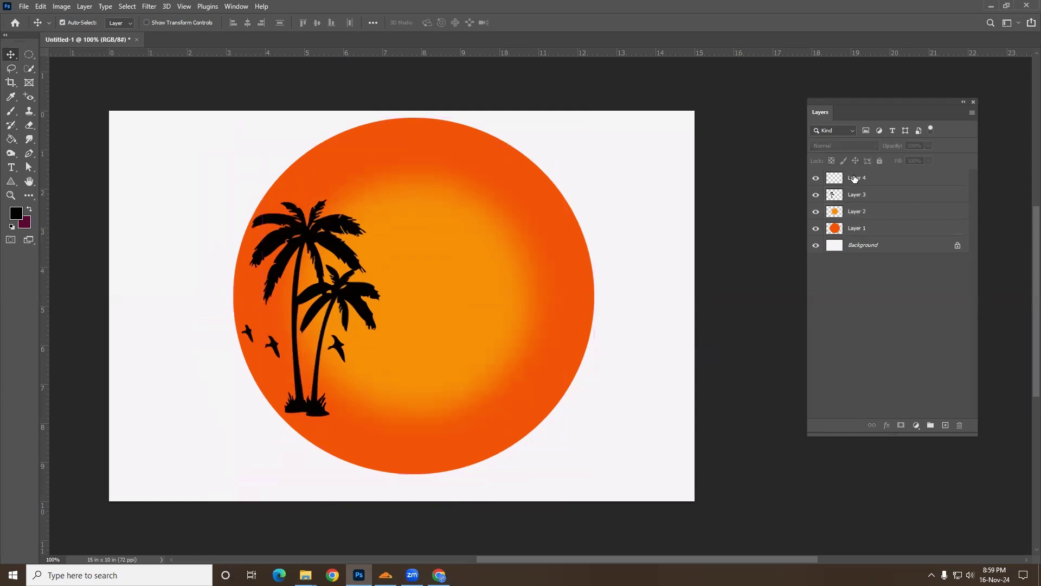
click(854, 178)
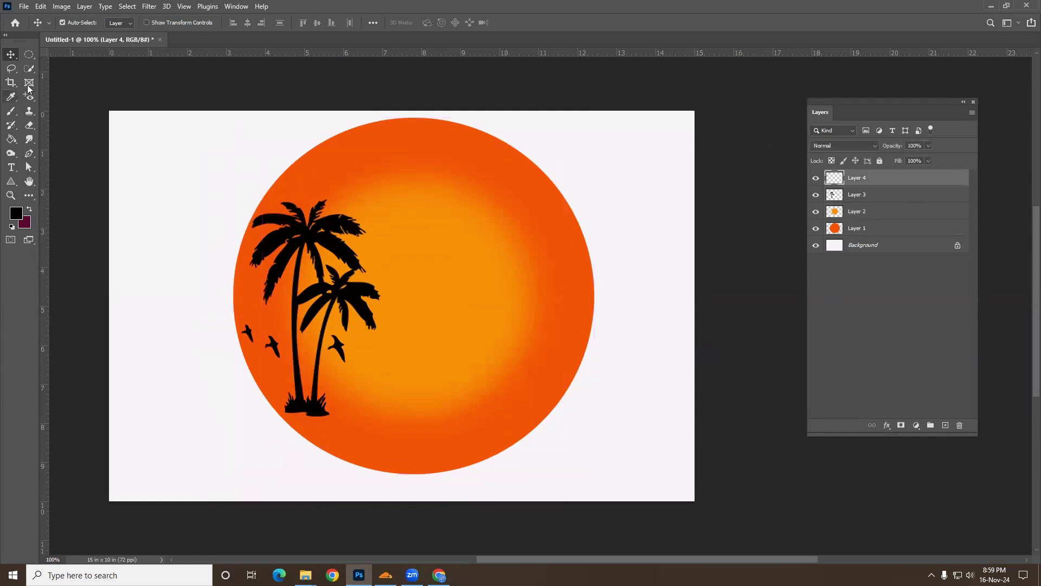
Step: Lasso a wavy ground shape along the sun's bottom on Layer 4 and fill it black
click(9, 72)
right_click(9, 71)
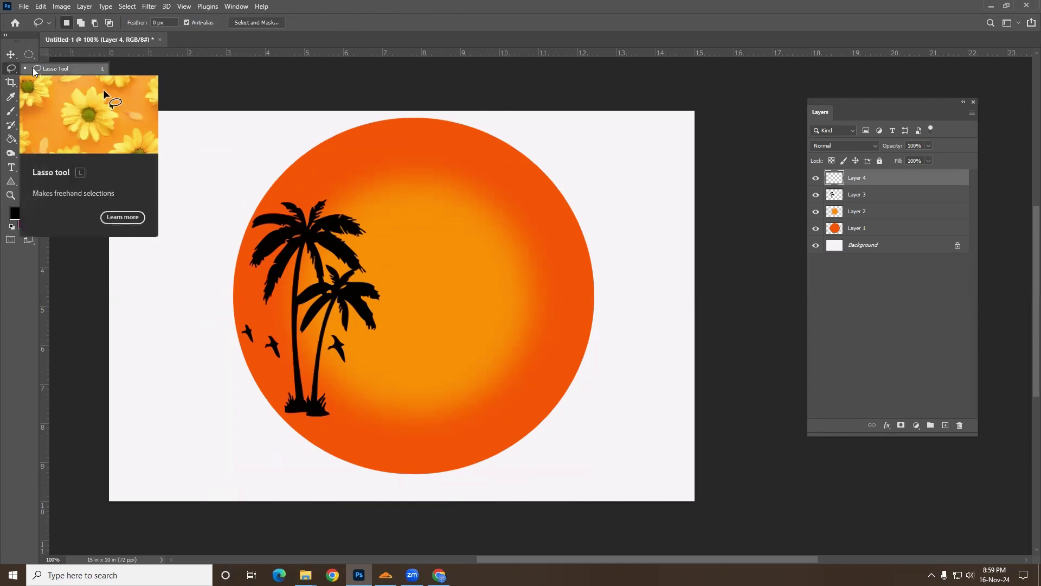
click(43, 71)
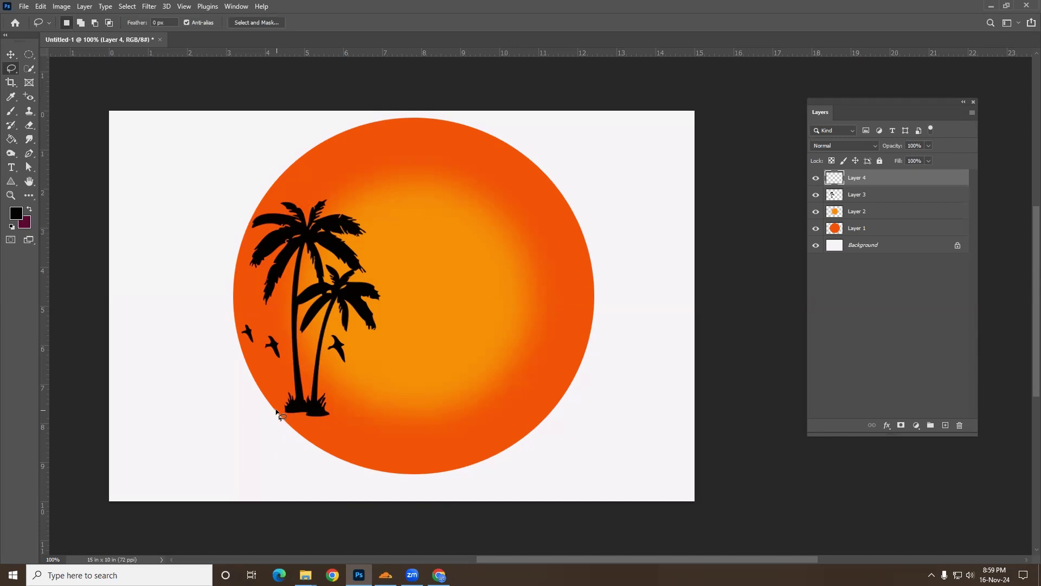
drag(296, 411, 320, 411)
mouse_move(524, 423)
mouse_down()
mouse_move(543, 415)
mouse_move(499, 453)
mouse_move(403, 474)
mouse_move(328, 455)
mouse_move(279, 411)
mouse_up()
key(alt+BackSpace)
key(ctrl+d)
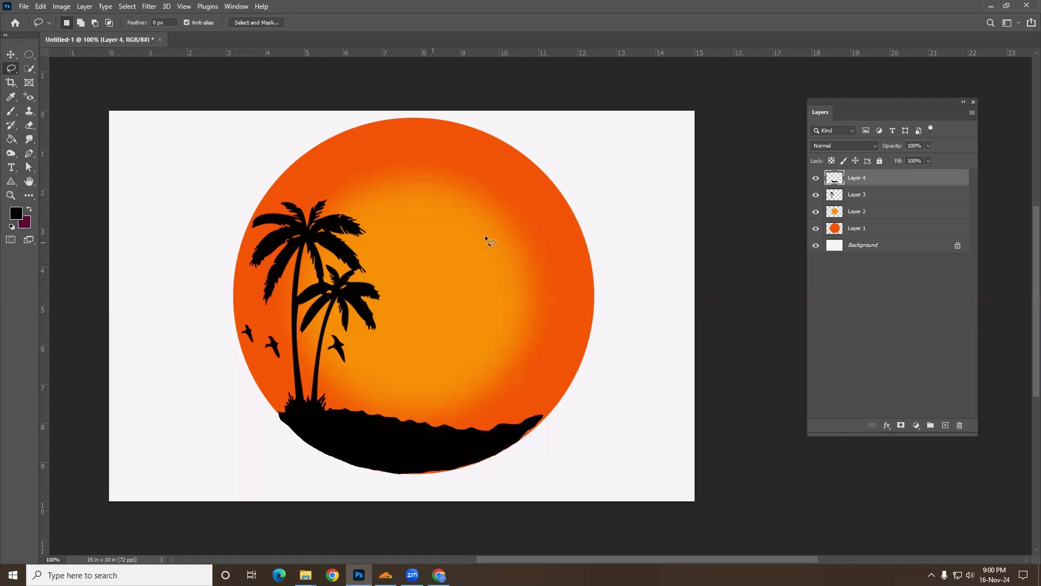
click(19, 57)
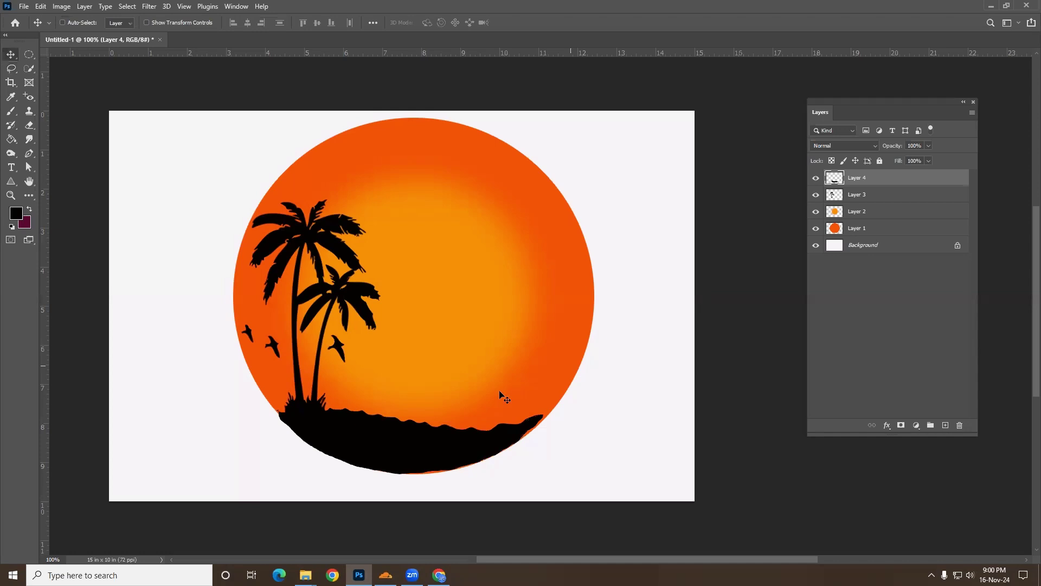
Step: Stretch the black ground strip slightly taller with transform controls, then add Layer 5 above
scroll(462, 339, up, 4)
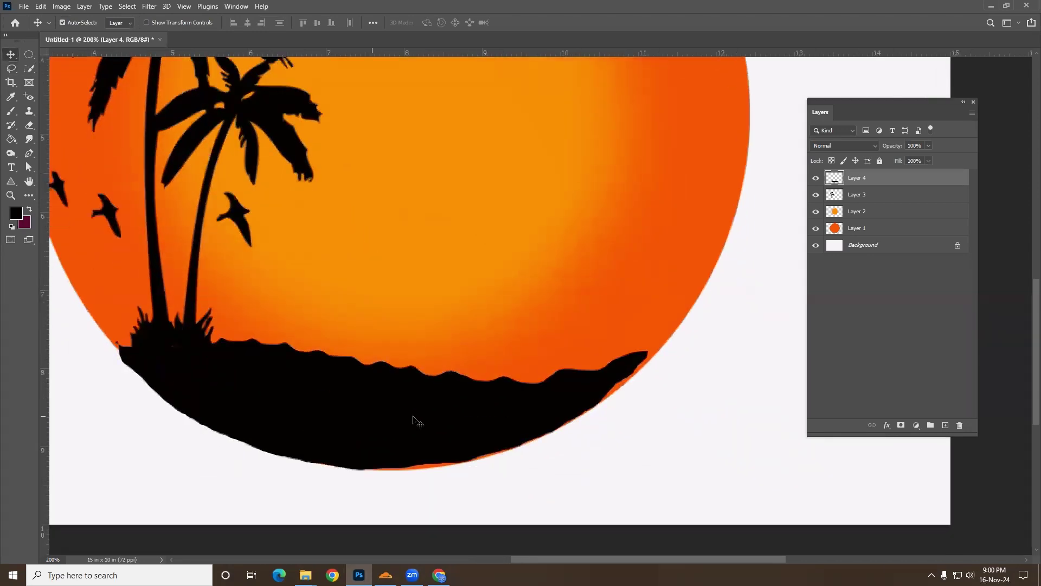
click(150, 22)
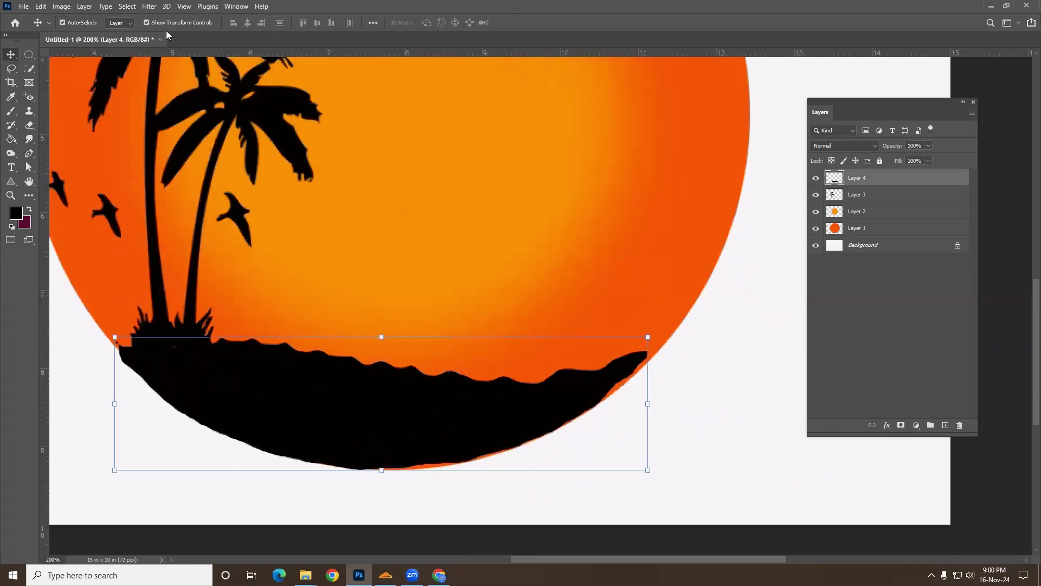
click(378, 470)
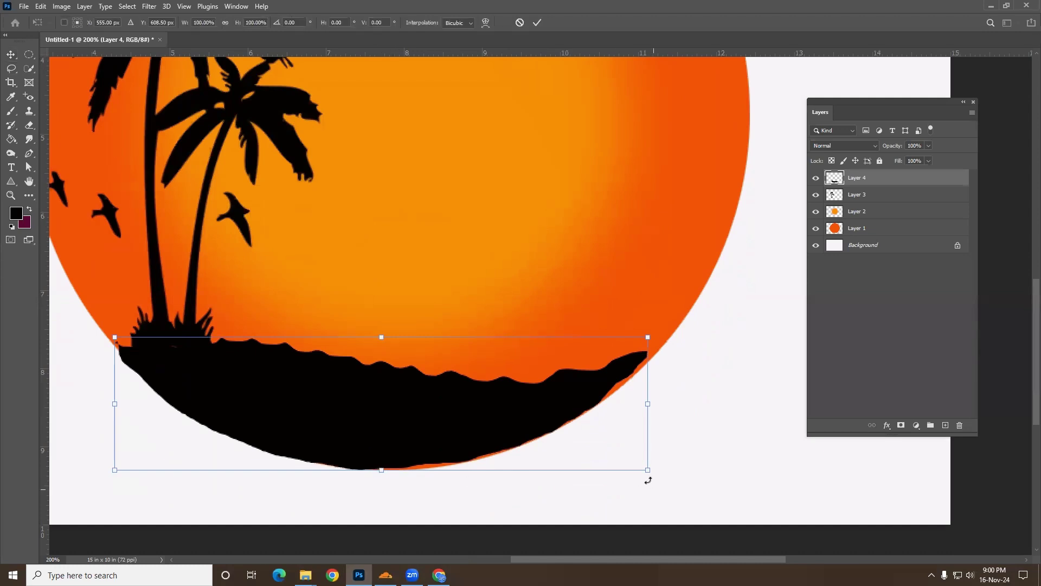
drag(649, 470, 652, 476)
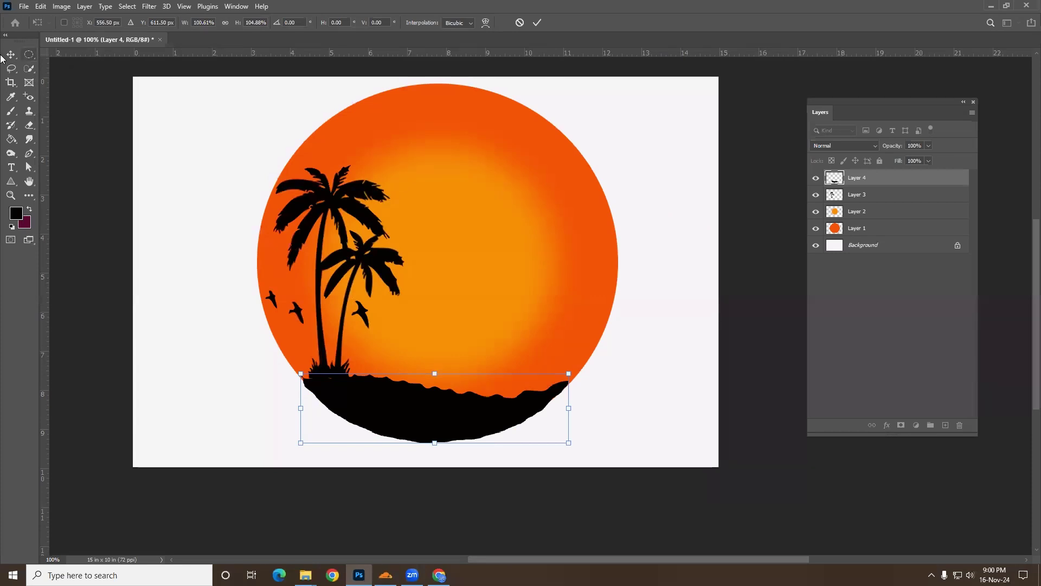
key(Return)
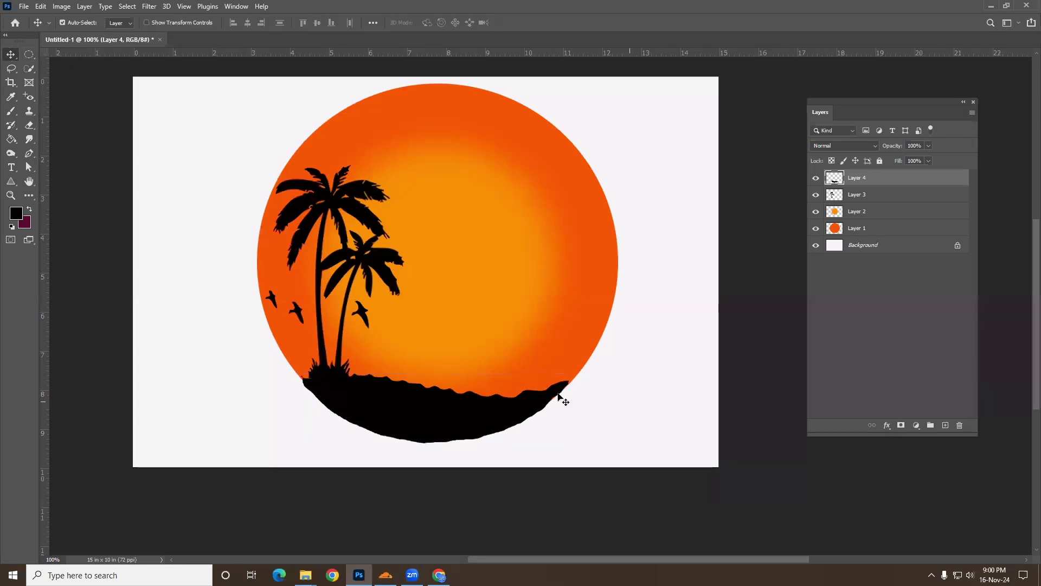
scroll(491, 320, up, 1)
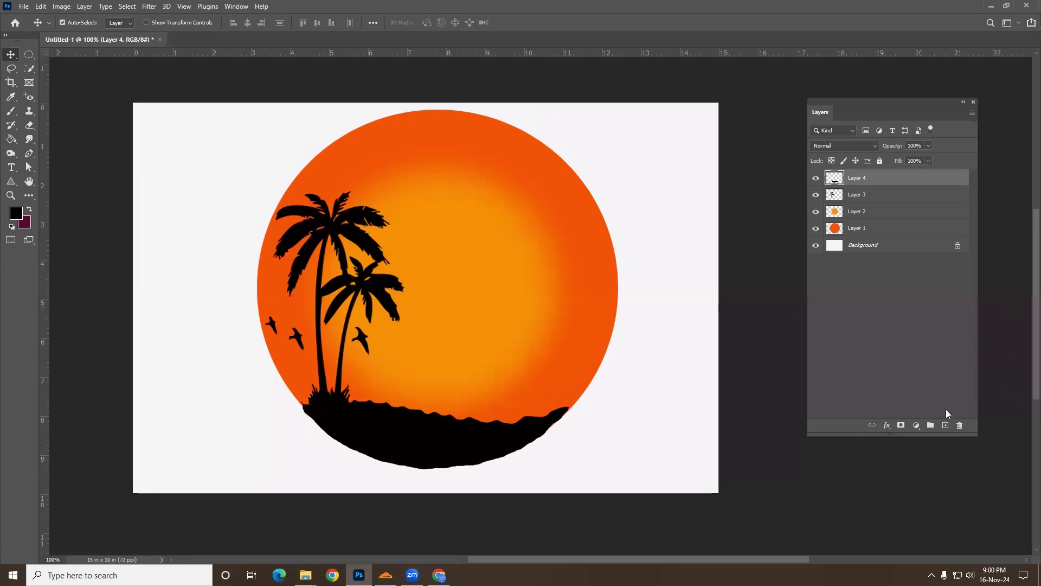
click(947, 426)
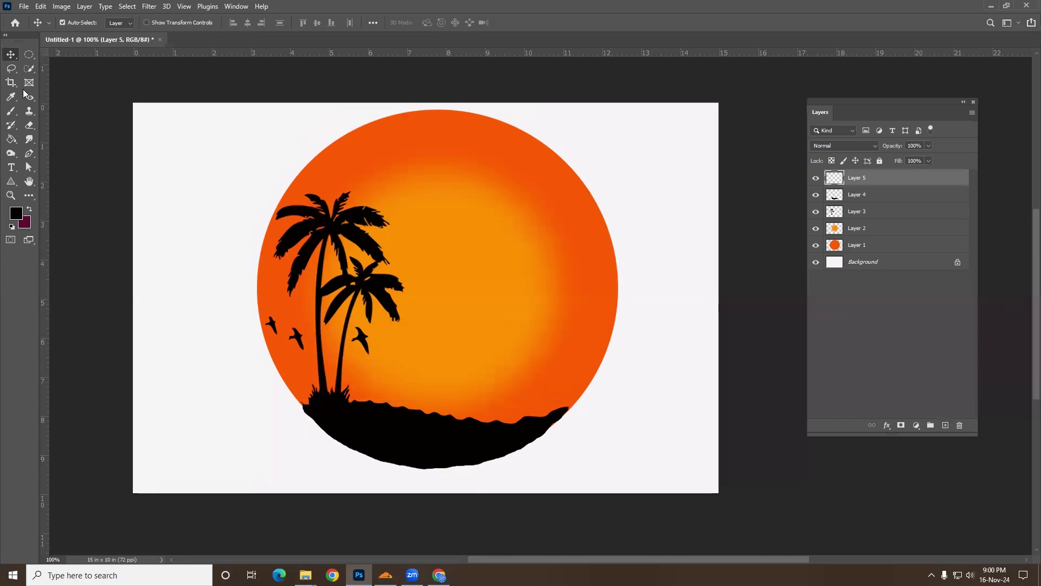
Step: Select the Brush tool and try the People - Man 3 brush from the 20 Man Silhouette Brushes set, adjusting its size
click(11, 110)
click(69, 23)
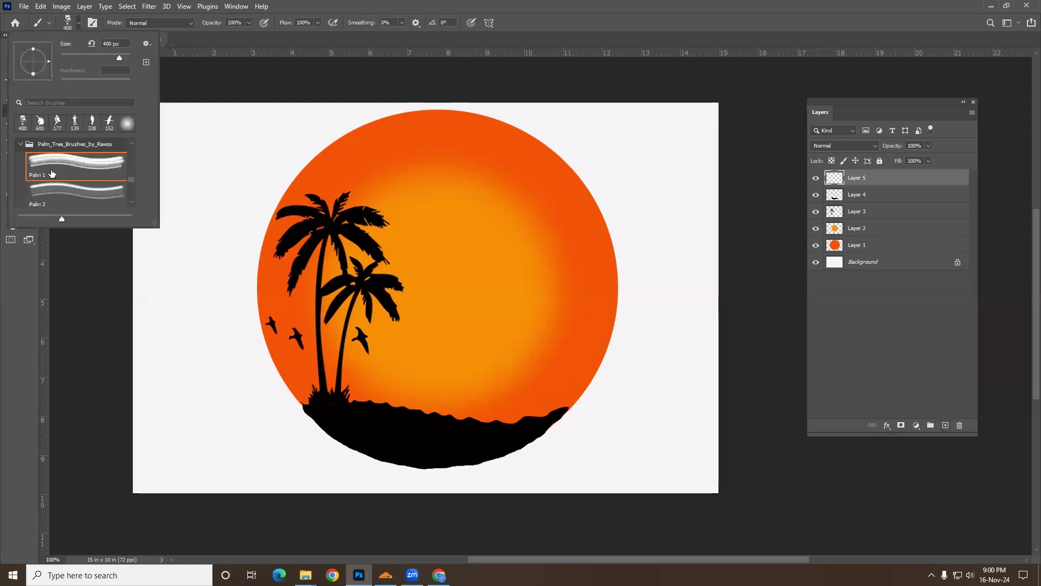
click(21, 143)
scroll(103, 178, down, 4)
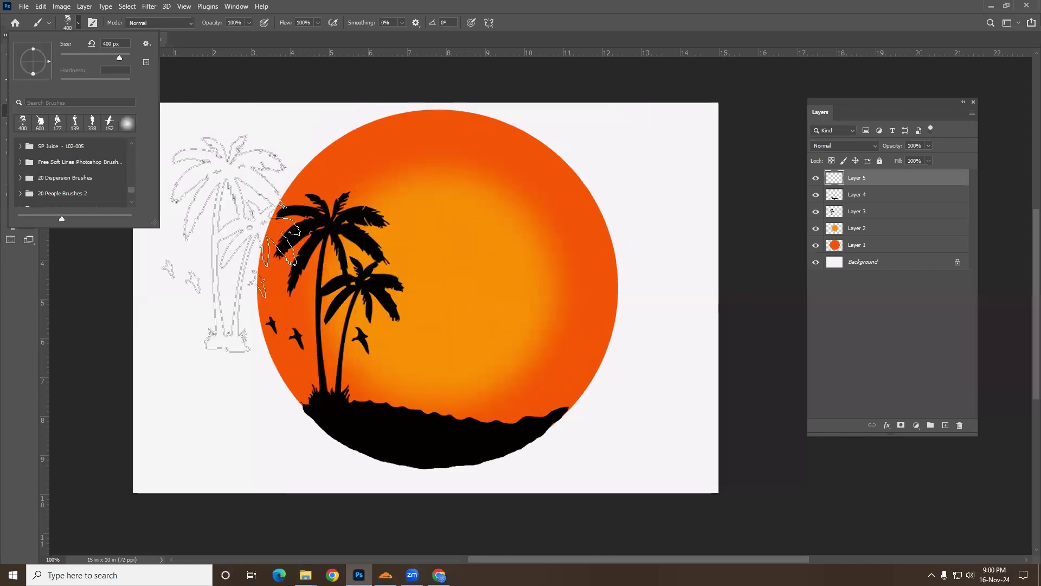
scroll(87, 186, down, 2)
scroll(87, 186, down, 3)
scroll(87, 184, down, 2)
click(23, 186)
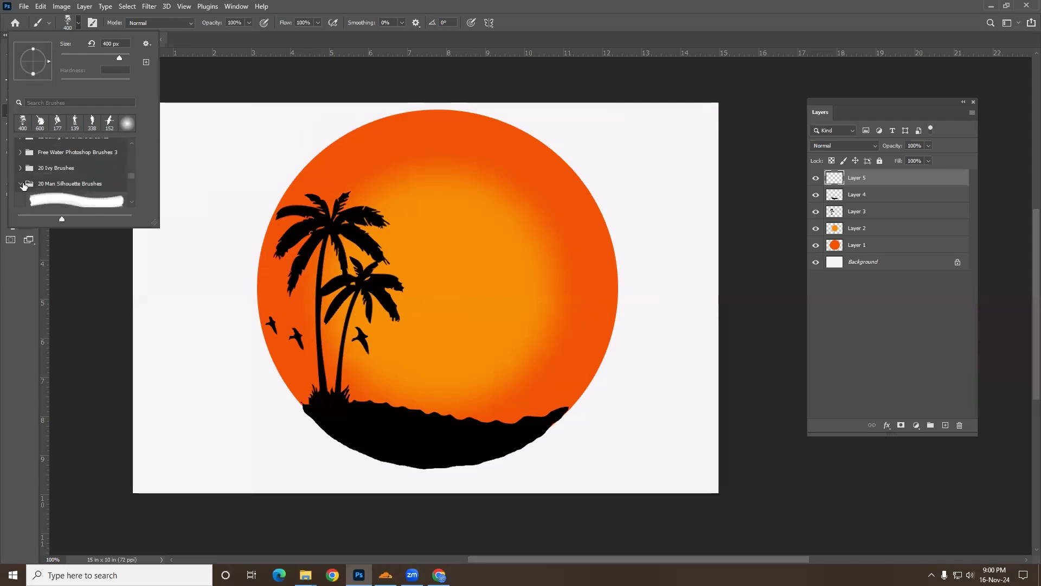
scroll(51, 177, down, 2)
scroll(52, 177, down, 2)
click(60, 174)
drag(125, 56, 112, 57)
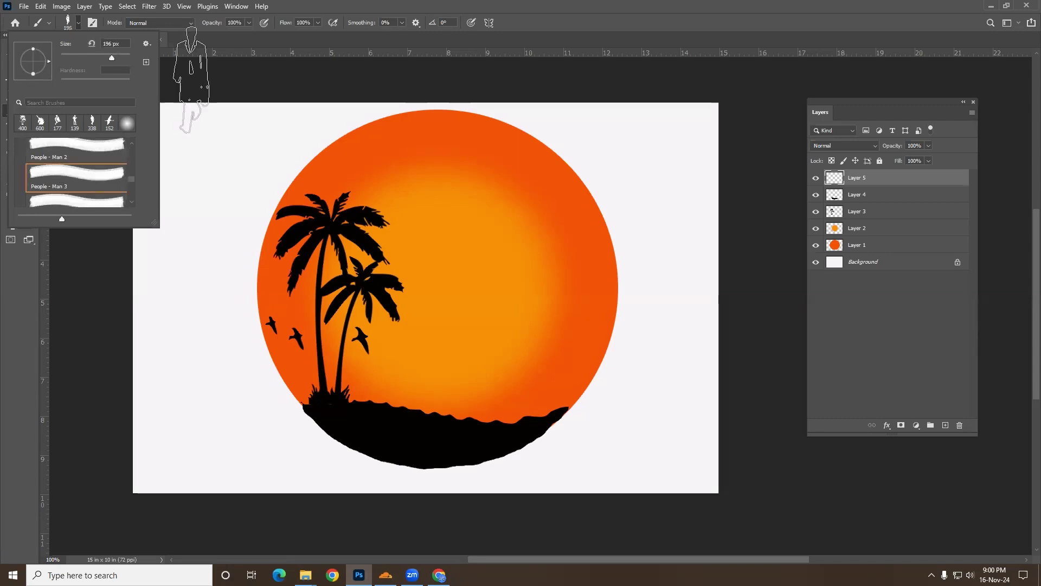
Step: Browse to the 20 People Brushes set and try the People - Couple 3 brush, adjusting its size
scroll(51, 180, up, 1)
scroll(51, 181, down, 5)
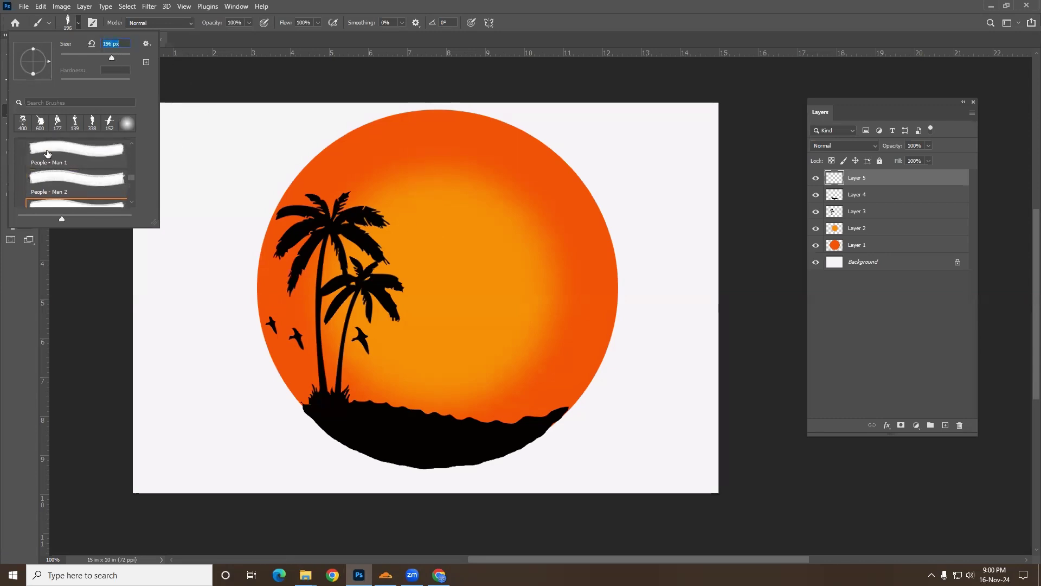
scroll(71, 163, up, 5)
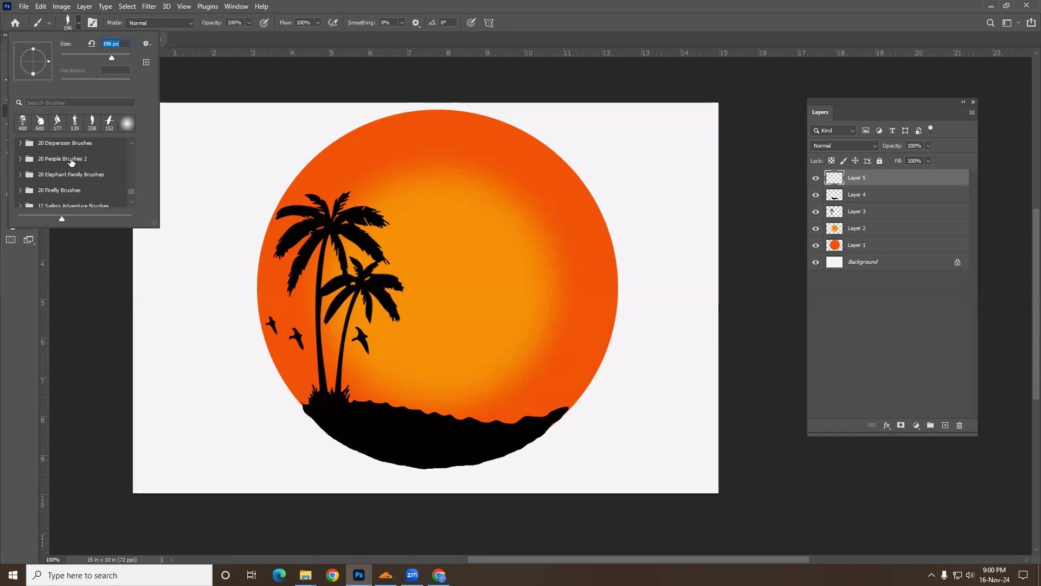
scroll(72, 161, up, 1)
scroll(72, 161, up, 1)
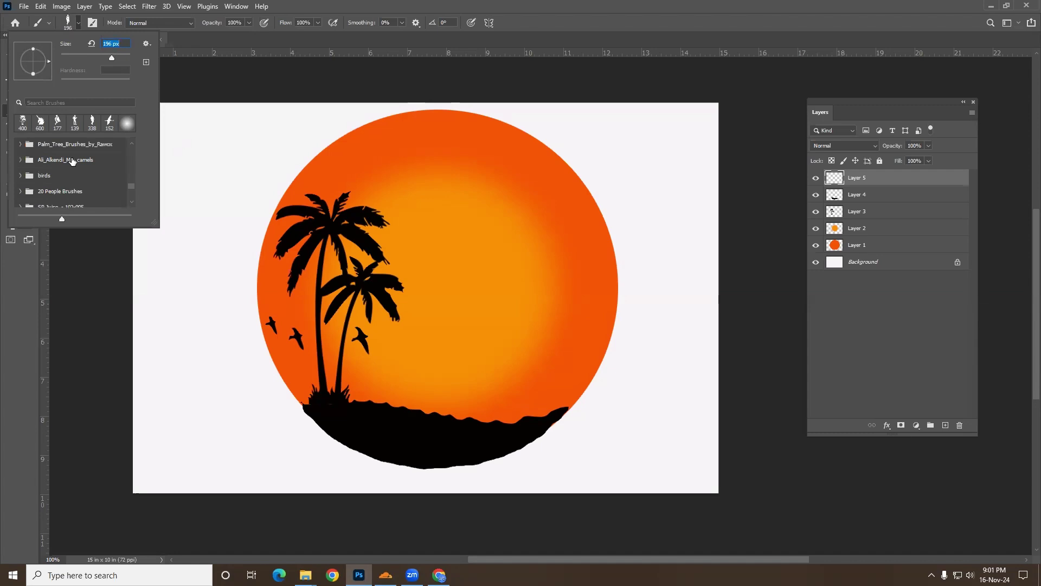
scroll(72, 161, up, 3)
scroll(72, 161, up, 10)
scroll(98, 157, up, 8)
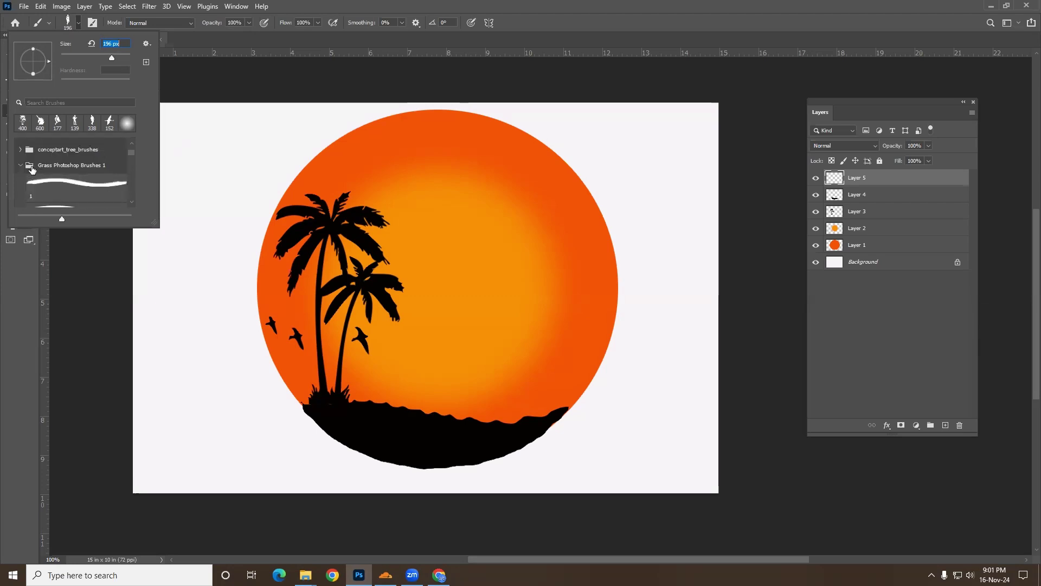
scroll(71, 170, up, 3)
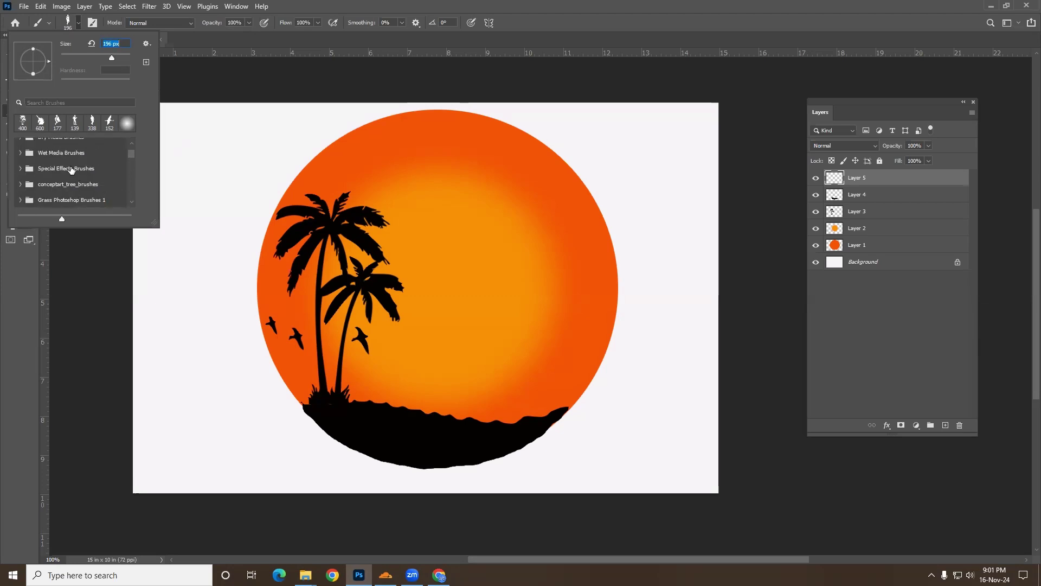
scroll(71, 170, down, 4)
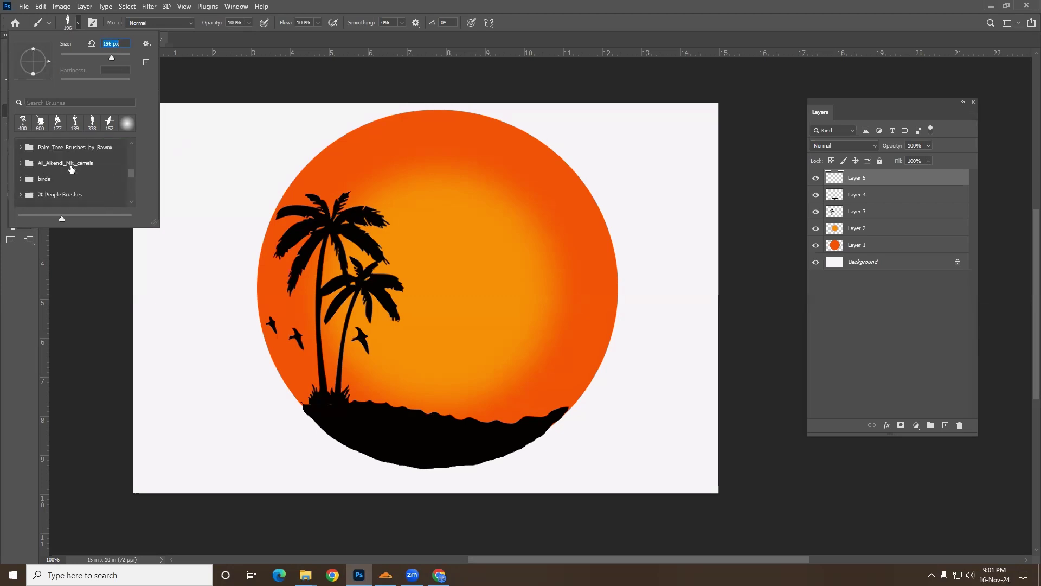
scroll(64, 173, down, 1)
click(20, 186)
scroll(71, 173, down, 4)
click(76, 193)
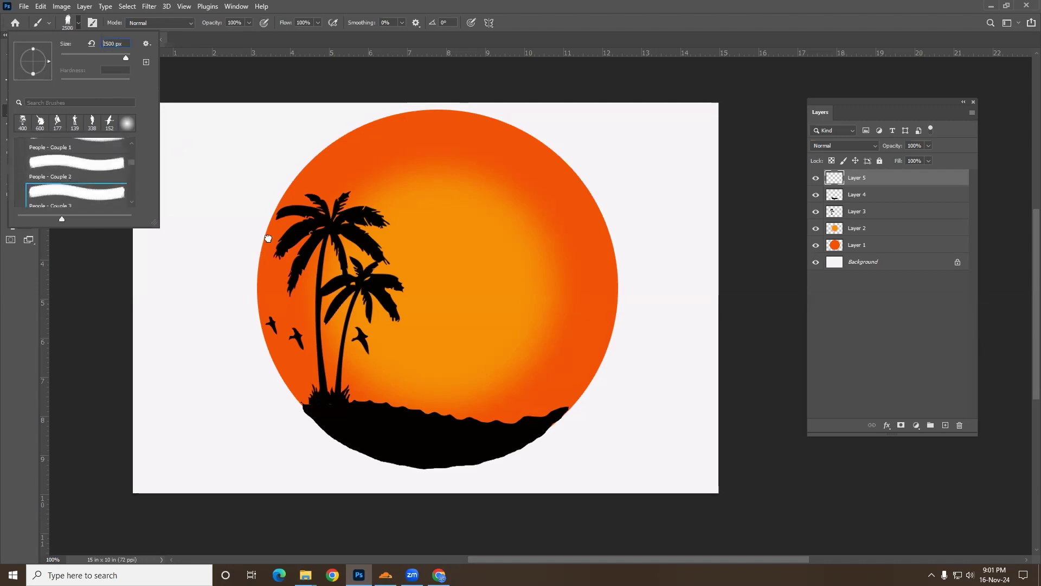
drag(119, 60, 112, 56)
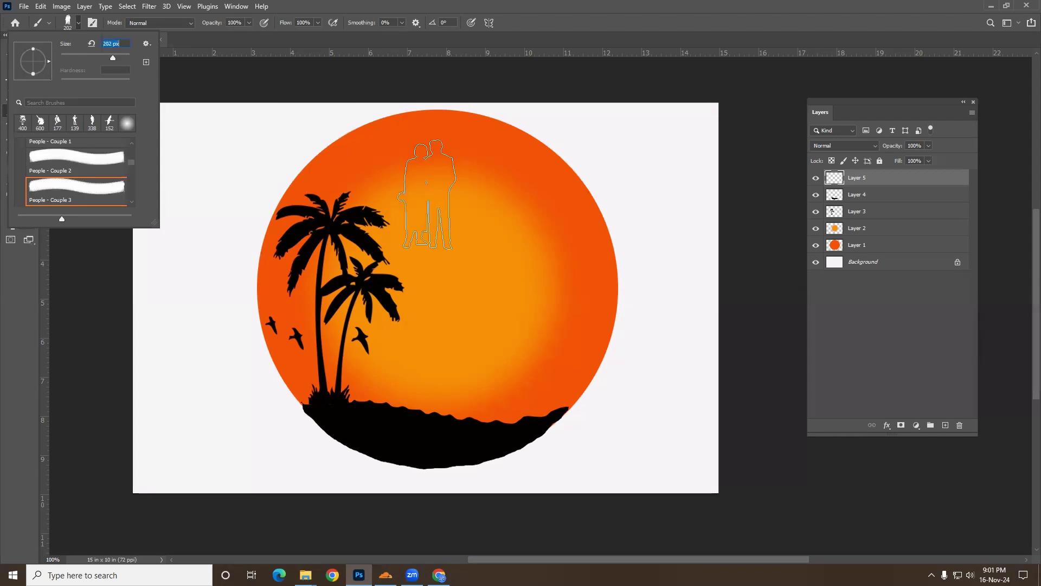
Step: Settle on the People - Couple 4 brush at 190 px, then switch to the Lasso tool
scroll(100, 199, down, 1)
click(99, 200)
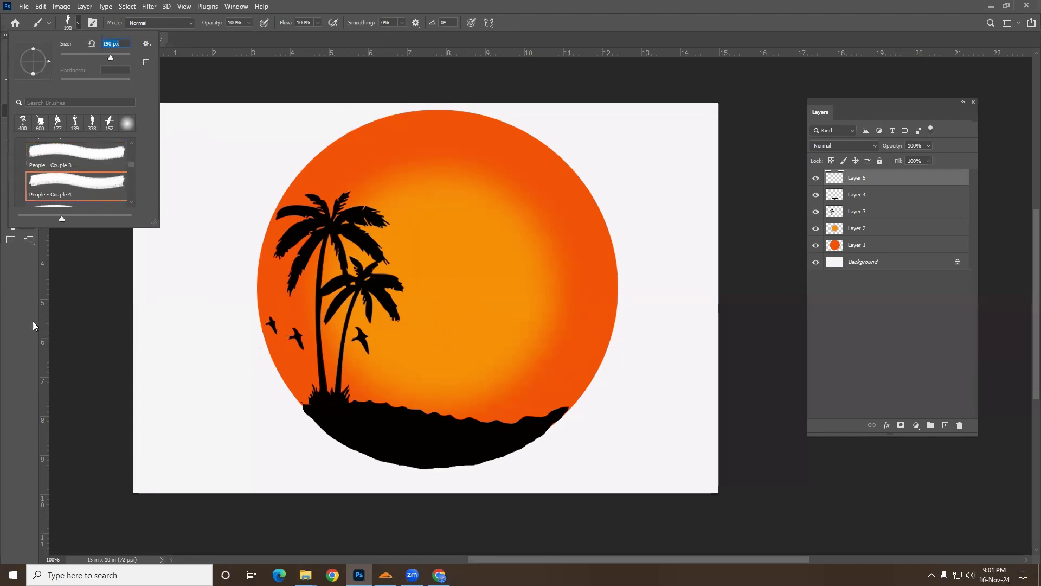
key(Return)
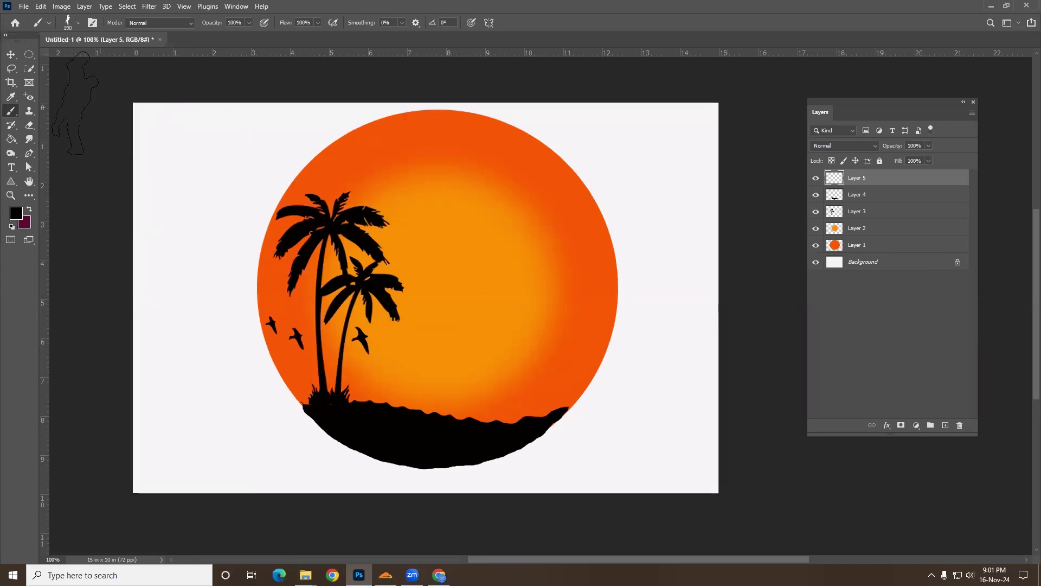
click(11, 54)
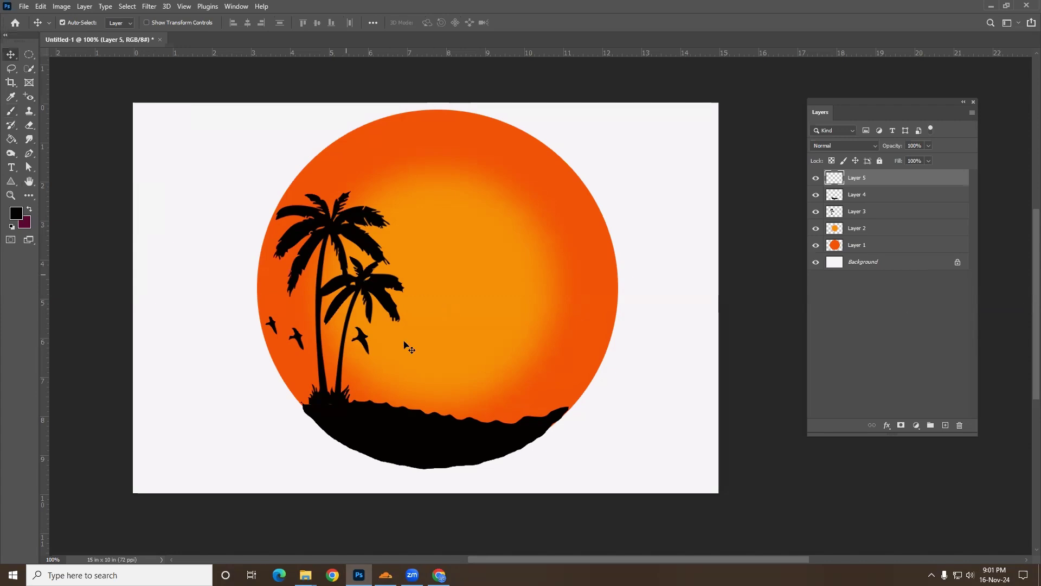
click(11, 68)
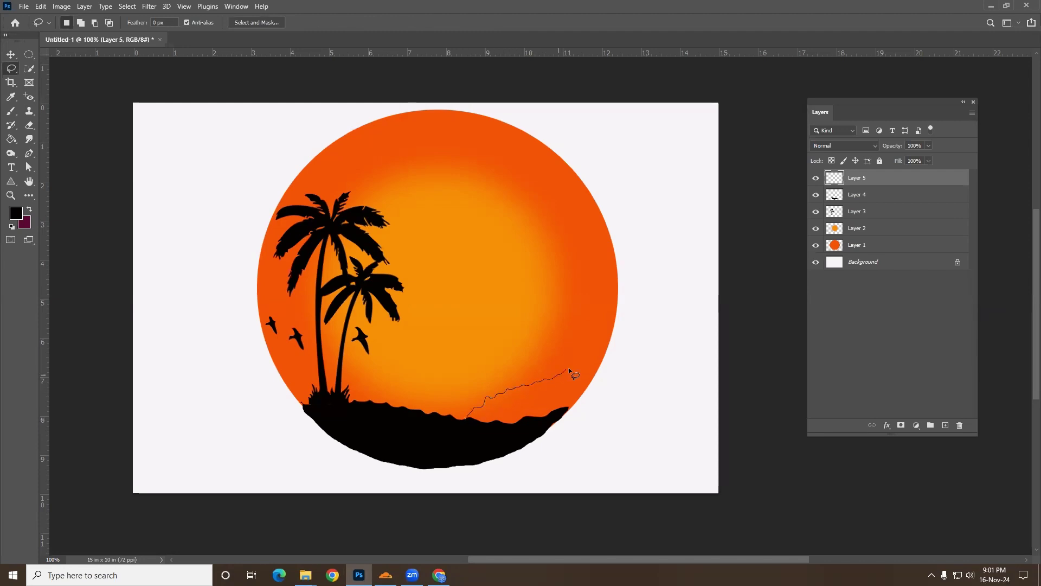
Step: Fill a lasso area at the sun's lower right with black, then undo it and deselect
mouse_move(602, 353)
mouse_down()
mouse_move(579, 404)
mouse_move(534, 429)
mouse_move(464, 416)
mouse_up()
key(alt+BackSpace)
key(ctrl+d)
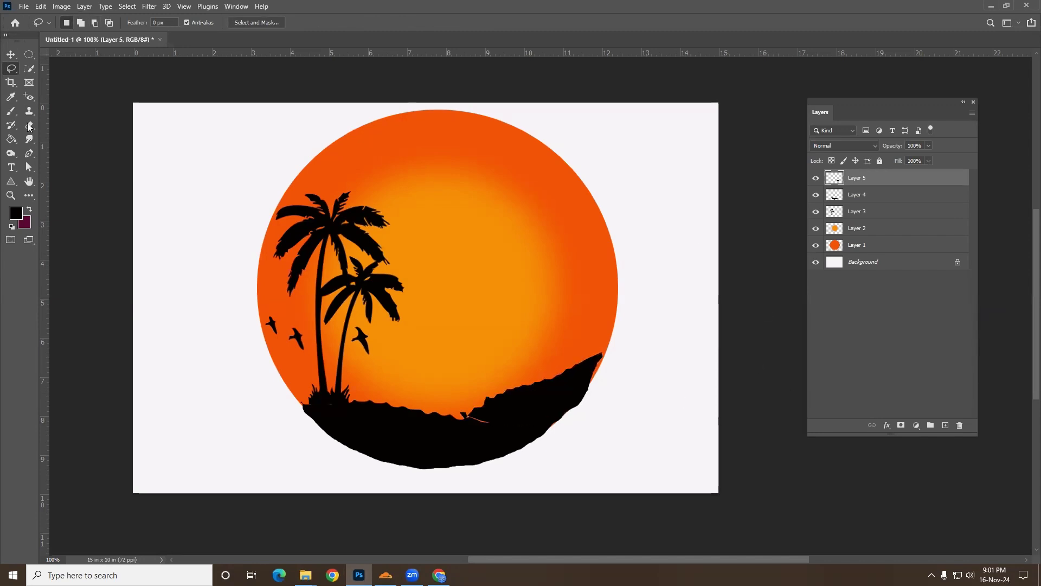
key(ctrl+z)
key(ctrl+z)
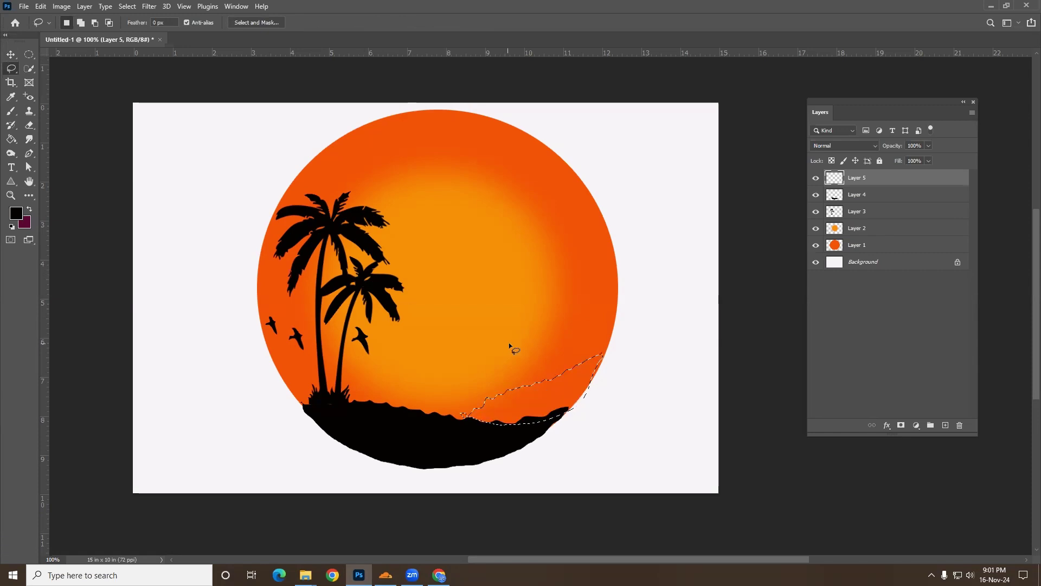
key(ctrl+d)
Step: Stamp a black couple silhouette with the 250 px People brush on the island's right side
click(11, 111)
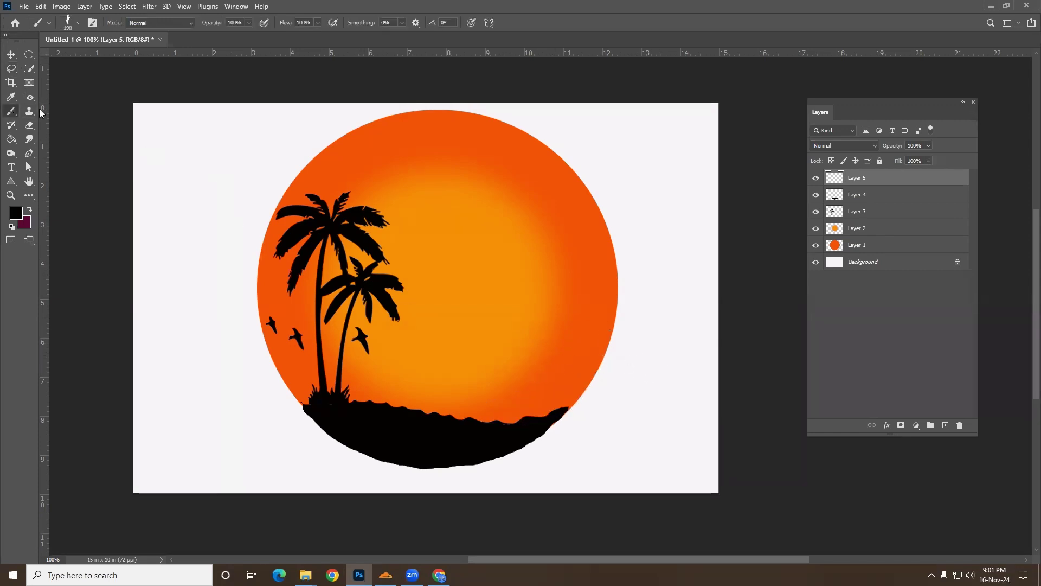
key(bracketright)
key(bracketright)
key(bracketright)
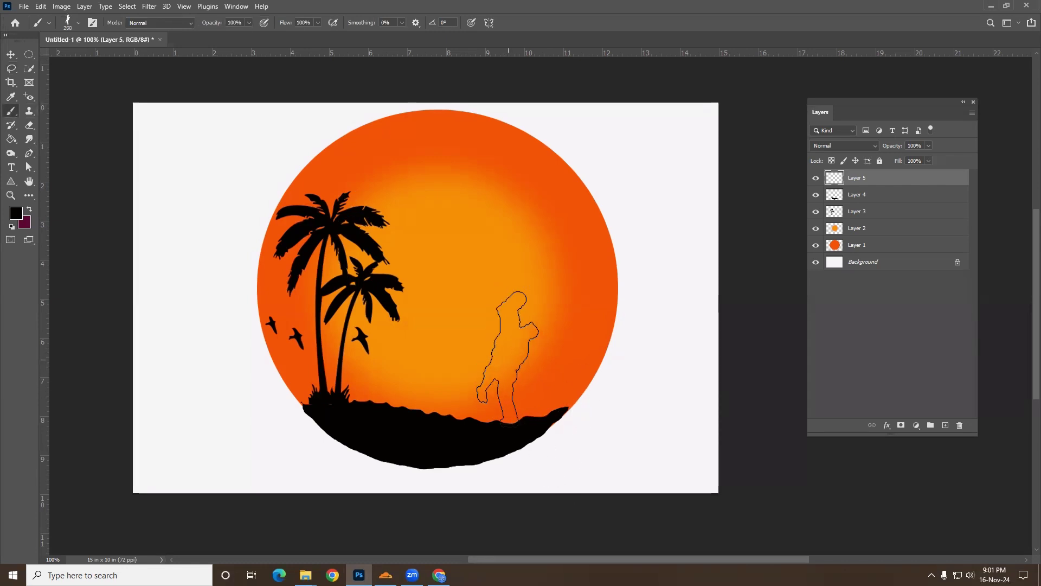
click(508, 358)
click(10, 54)
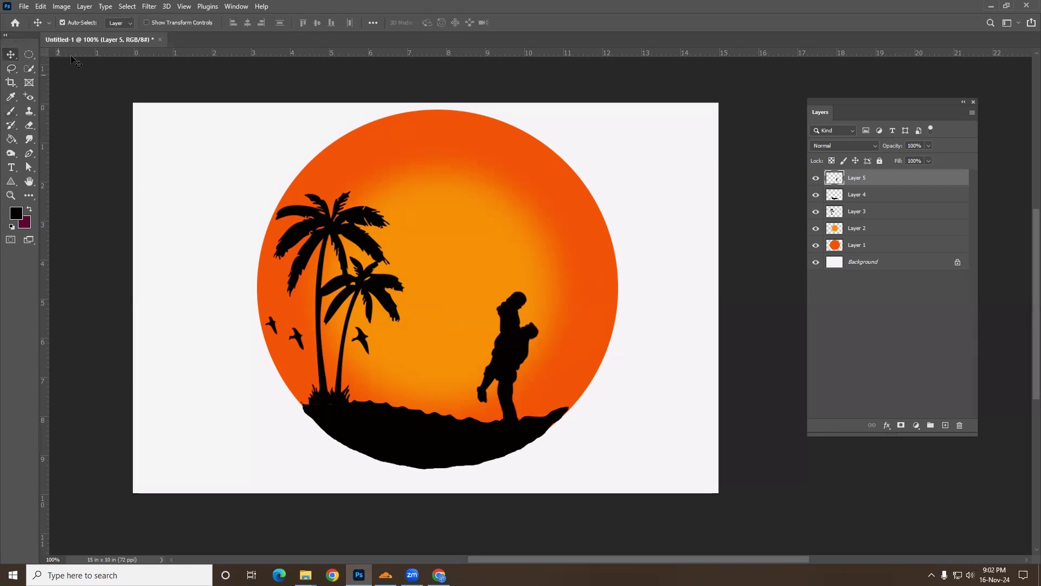
Step: In the brush presets, collapse the 20 People Brushes folder and expand the birds folder
click(11, 110)
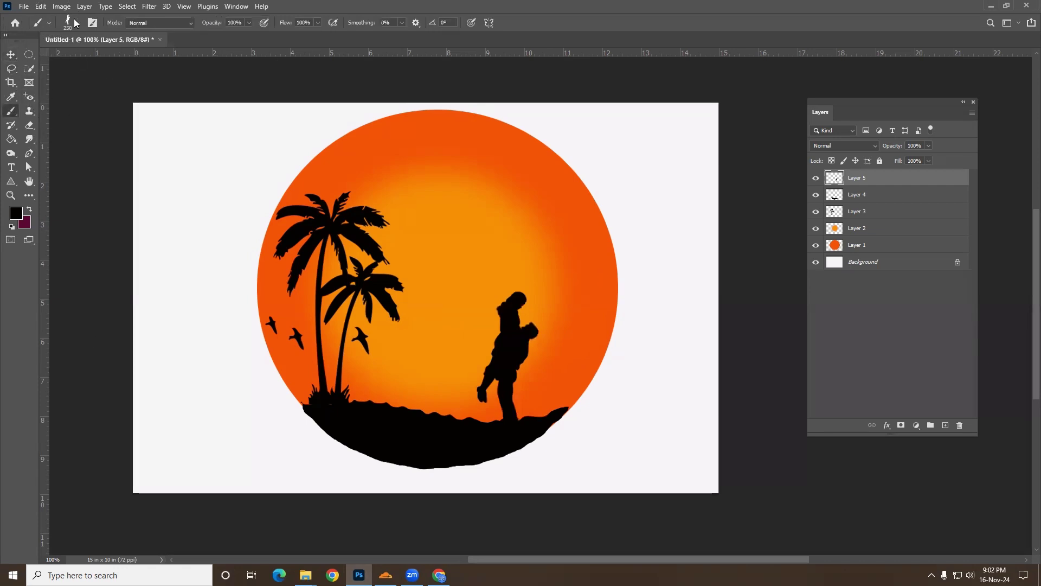
click(70, 22)
scroll(26, 148, up, 5)
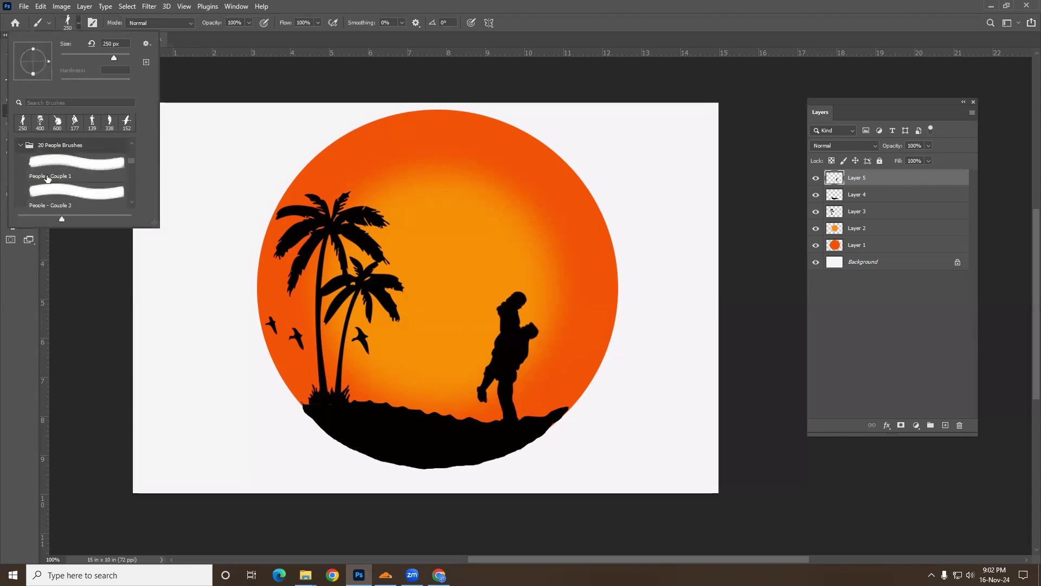
click(22, 163)
scroll(44, 171, down, 4)
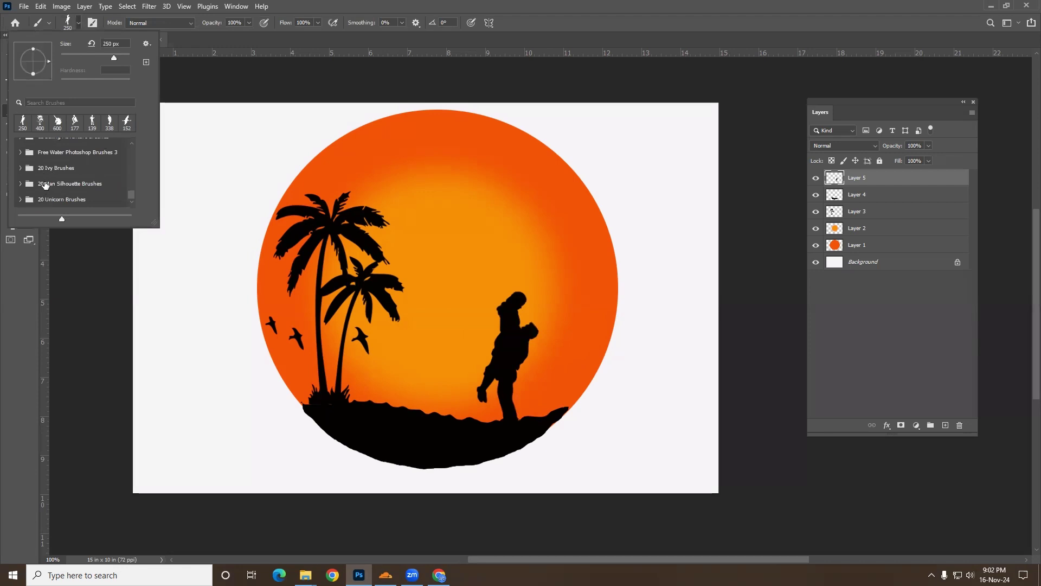
scroll(46, 184, up, 2)
scroll(47, 185, up, 3)
scroll(47, 185, up, 4)
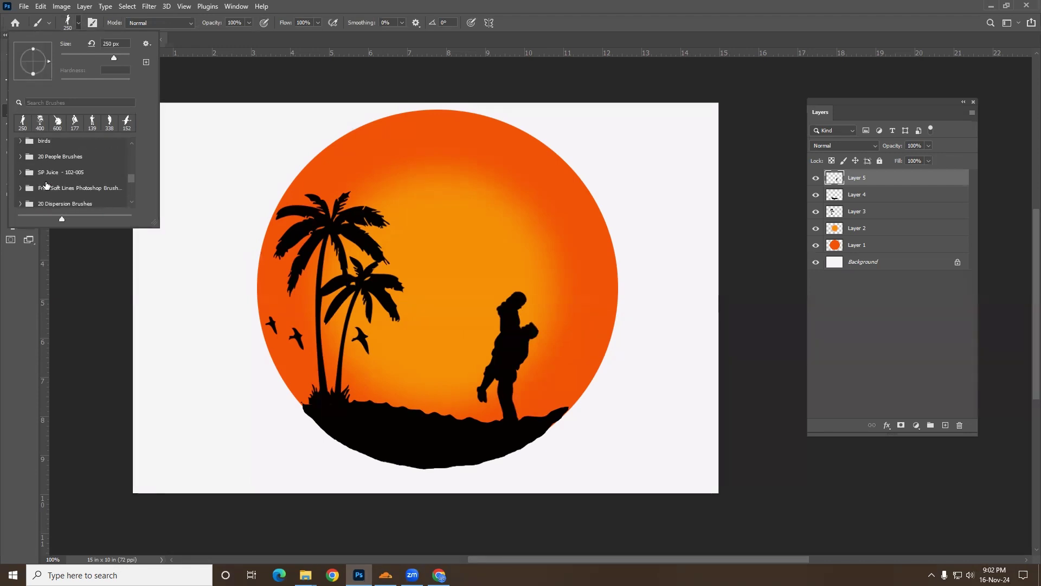
click(19, 168)
Step: Choose bird brush 3 at 275 px, then shrink it to 150
scroll(76, 173, down, 3)
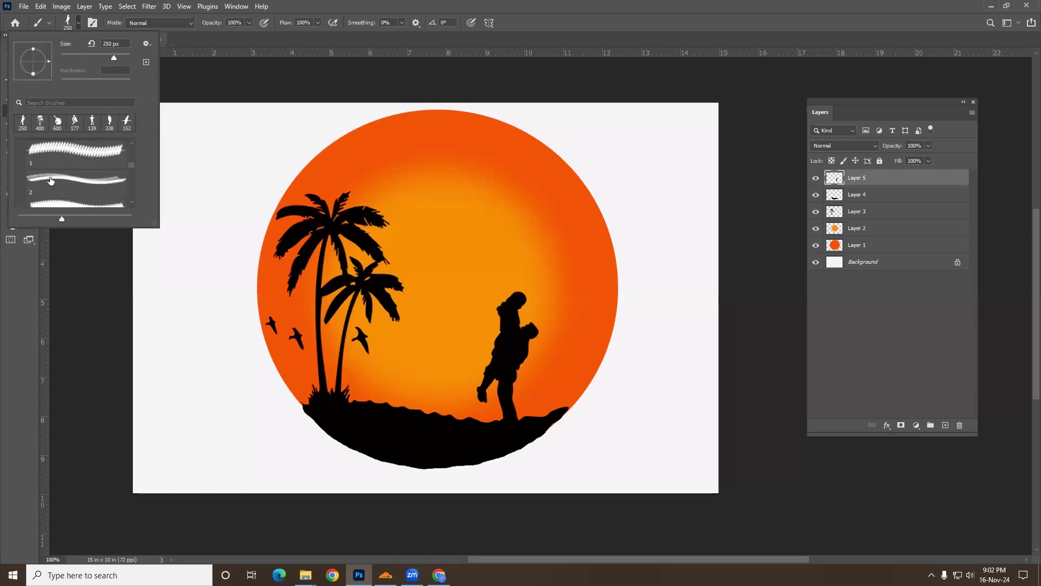
click(76, 173)
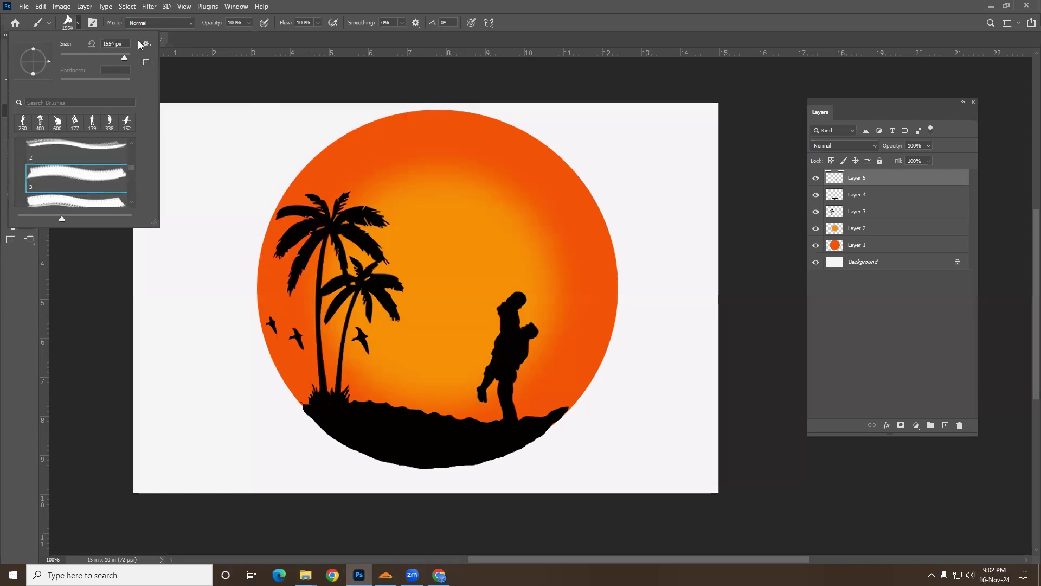
drag(121, 54, 115, 54)
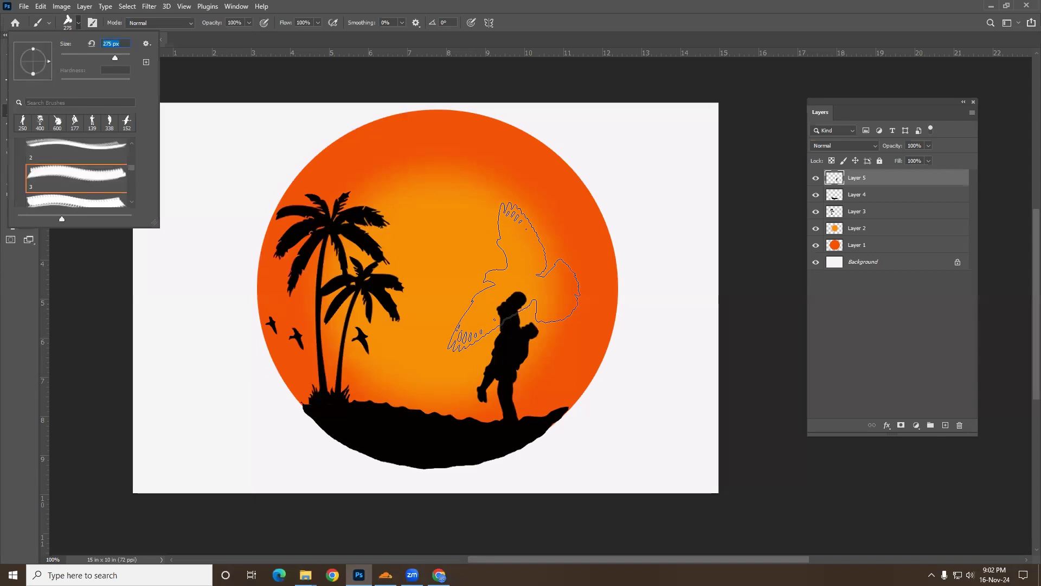
click(25, 278)
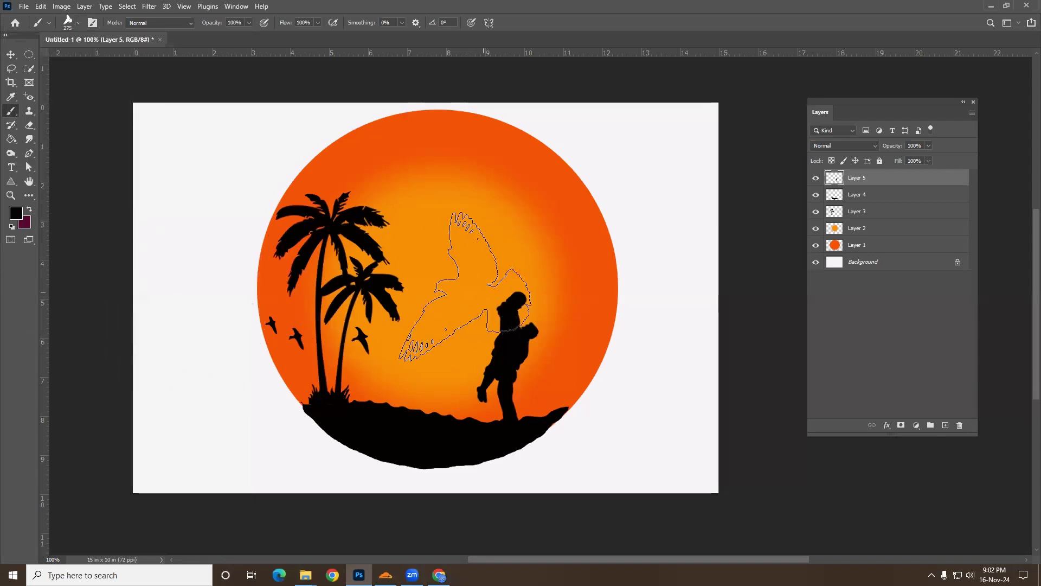
key(bracketleft)
key(bracketleft)
key(bracketleft)
key(bracketleft)
key(bracketleft)
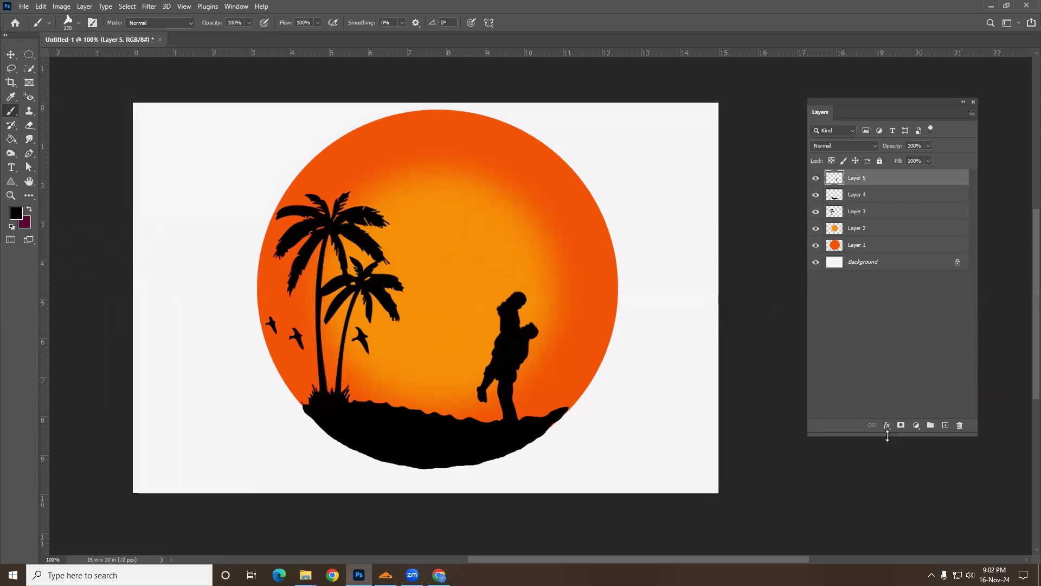
Step: On a new layer, stamp four small birds at 50 and 40 px around the couple and palms
click(943, 426)
key(bracketleft)
key(bracketleft)
key(bracketleft)
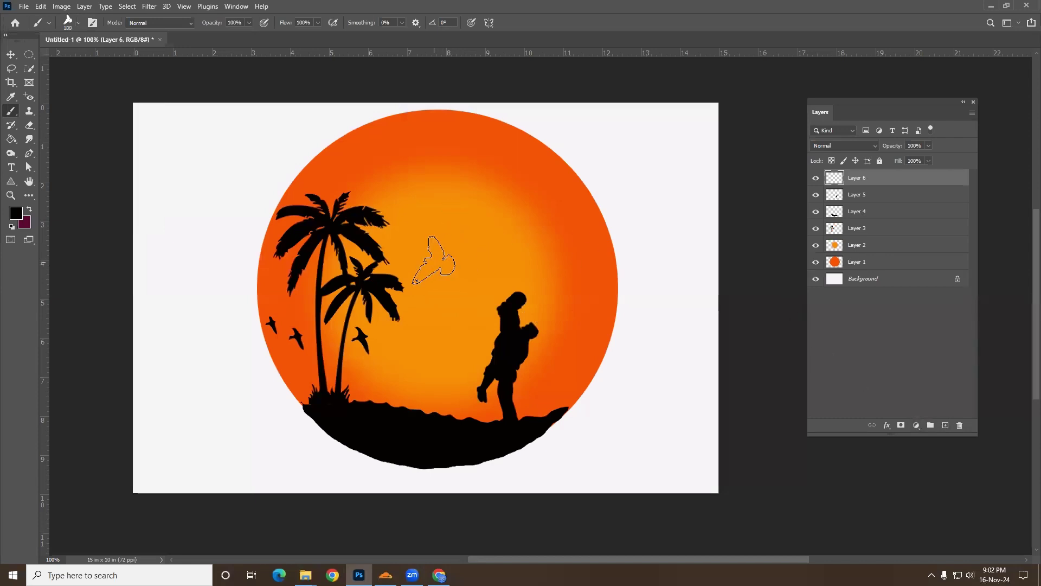
key(bracketleft)
key(bracketleft)
key(bracketleft)
key(bracketleft)
click(549, 269)
key(bracketleft)
key(bracketleft)
click(420, 289)
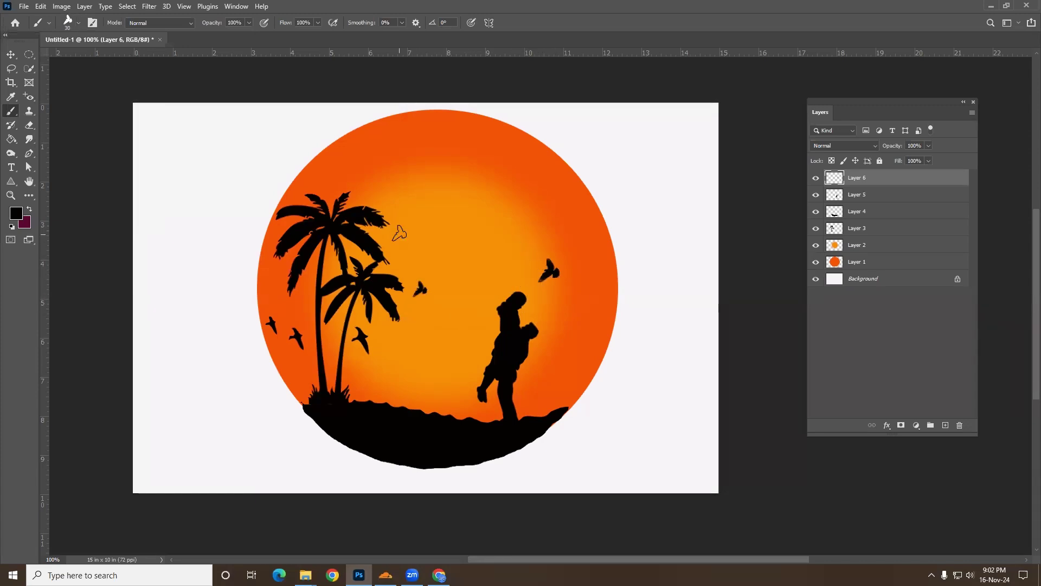
click(397, 228)
click(394, 186)
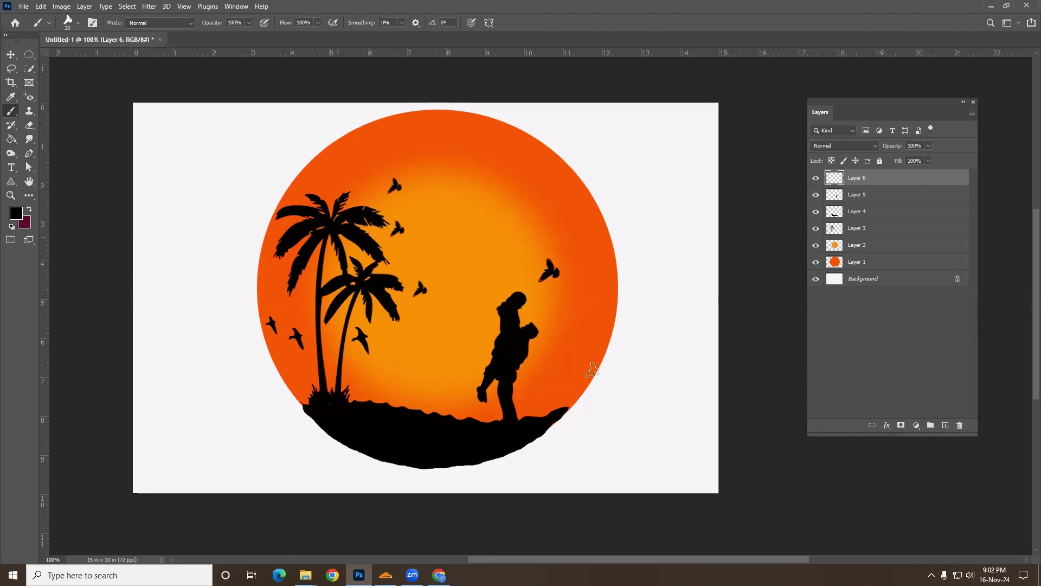
Step: Select all artwork layers with the Move tool, nudge them, then reselect and delete them
click(8, 54)
drag(197, 103, 677, 481)
drag(461, 264, 450, 317)
click(656, 330)
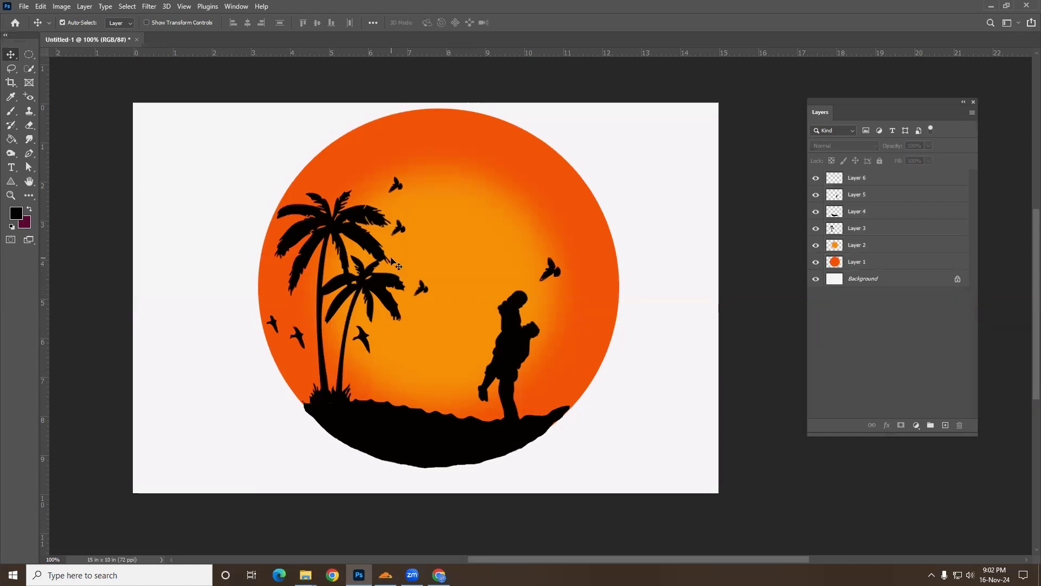
drag(193, 131, 633, 464)
key(Delete)
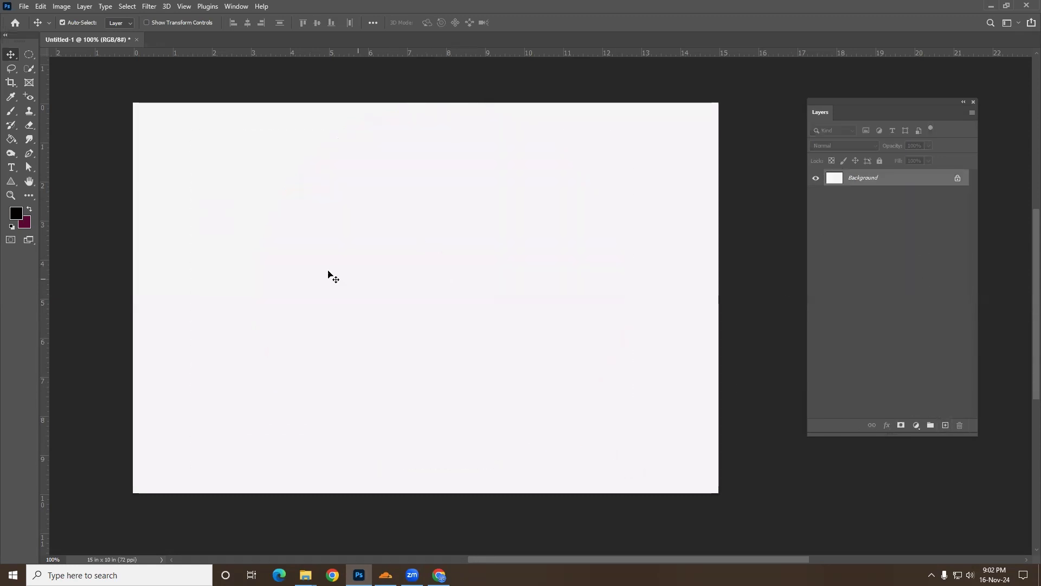
Step: Fill the Background with a bright orange foreground colour and add an empty layer above it
click(16, 215)
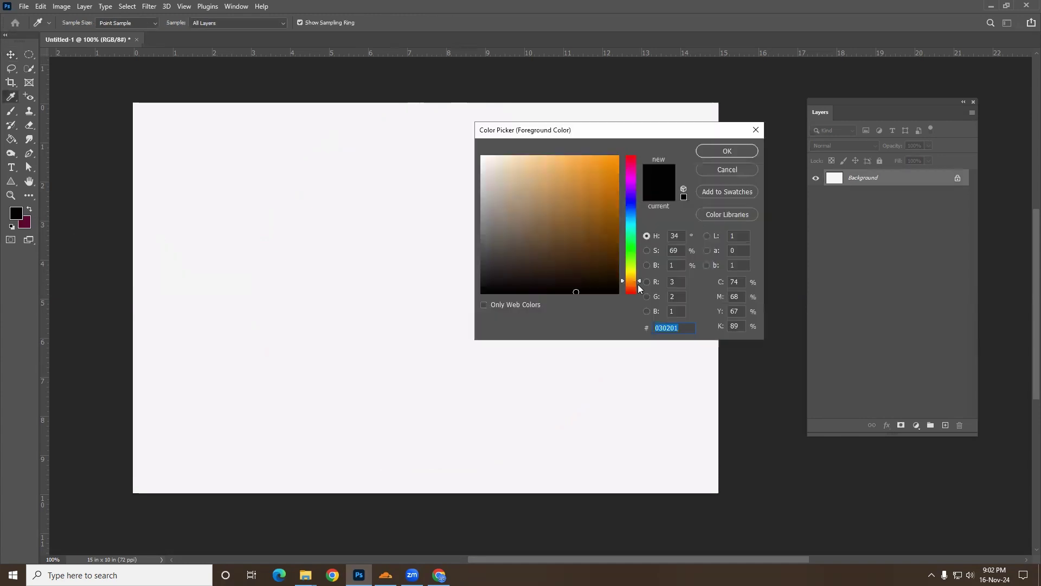
click(639, 282)
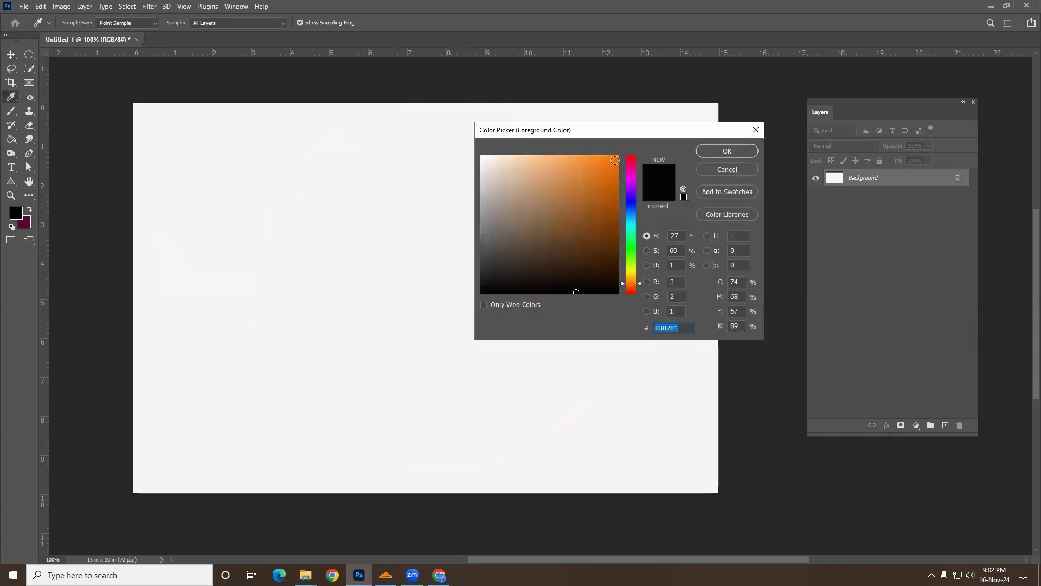
click(614, 160)
click(721, 151)
key(v)
key(alt+BackSpace)
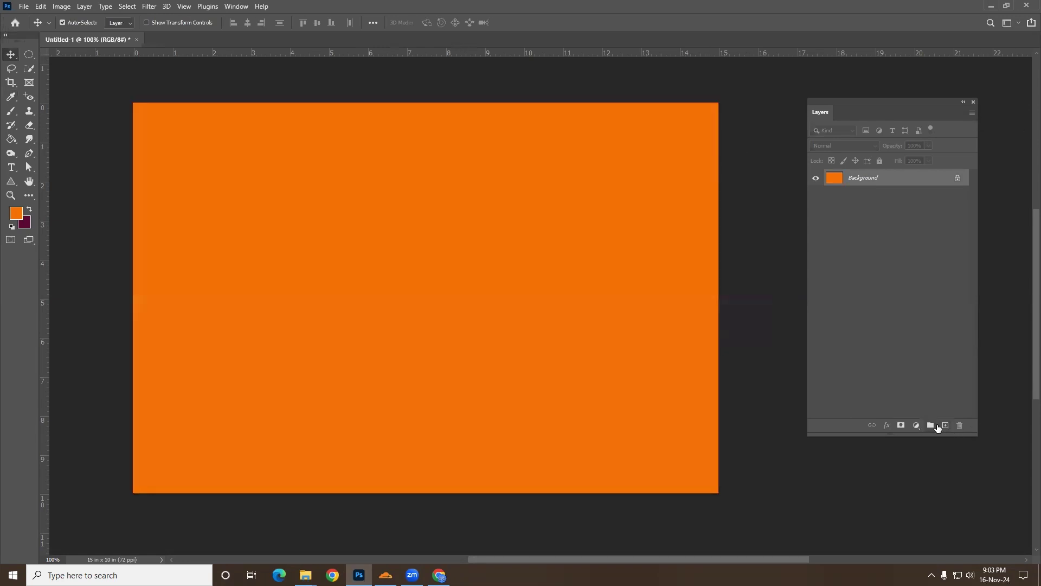
click(944, 426)
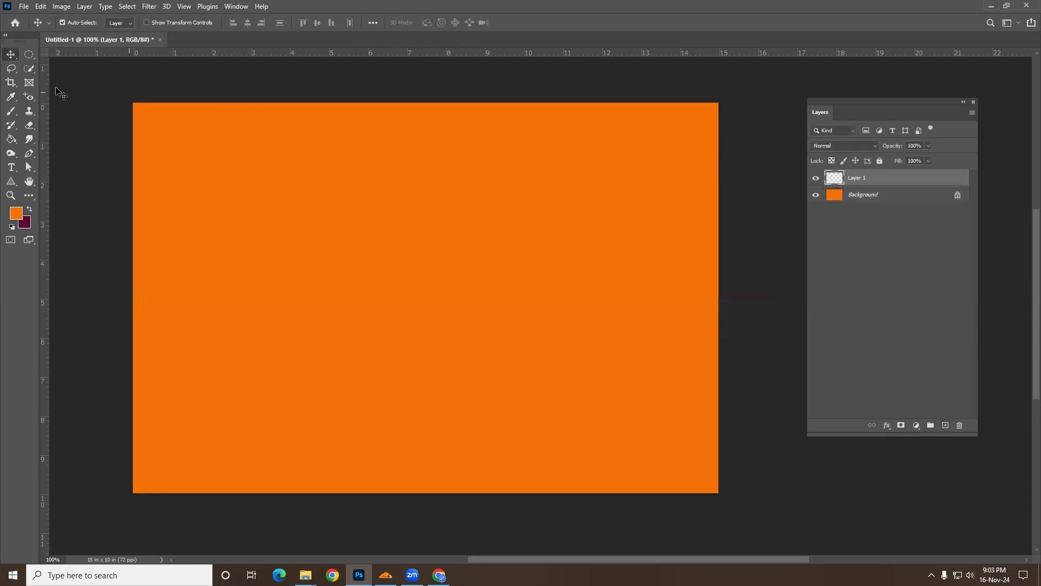
Step: Trace a jagged hill outline across the lower canvas with the Lasso tool
right_click(8, 71)
click(56, 68)
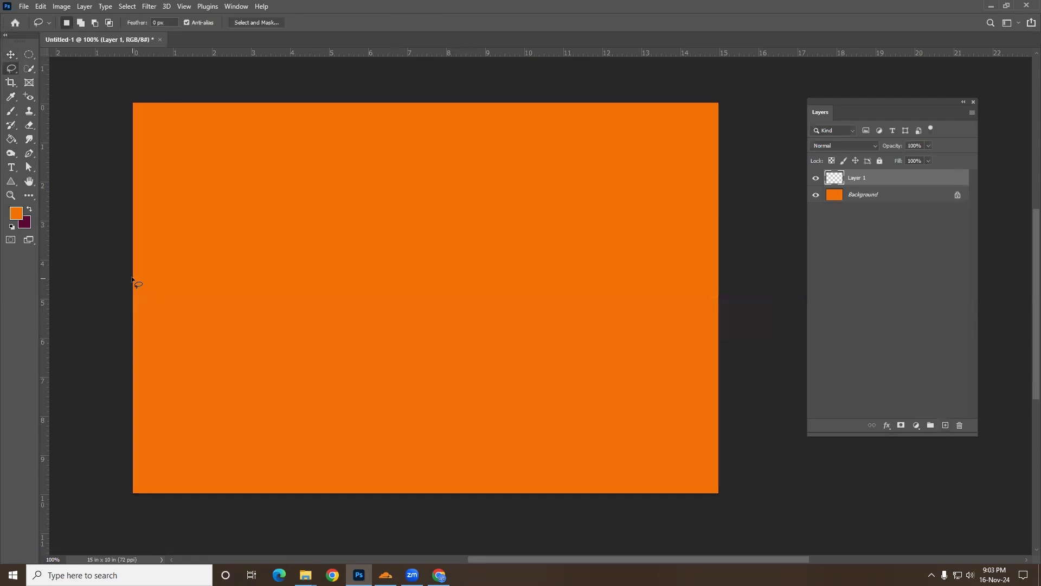
drag(159, 280, 195, 293)
drag(198, 306, 255, 320)
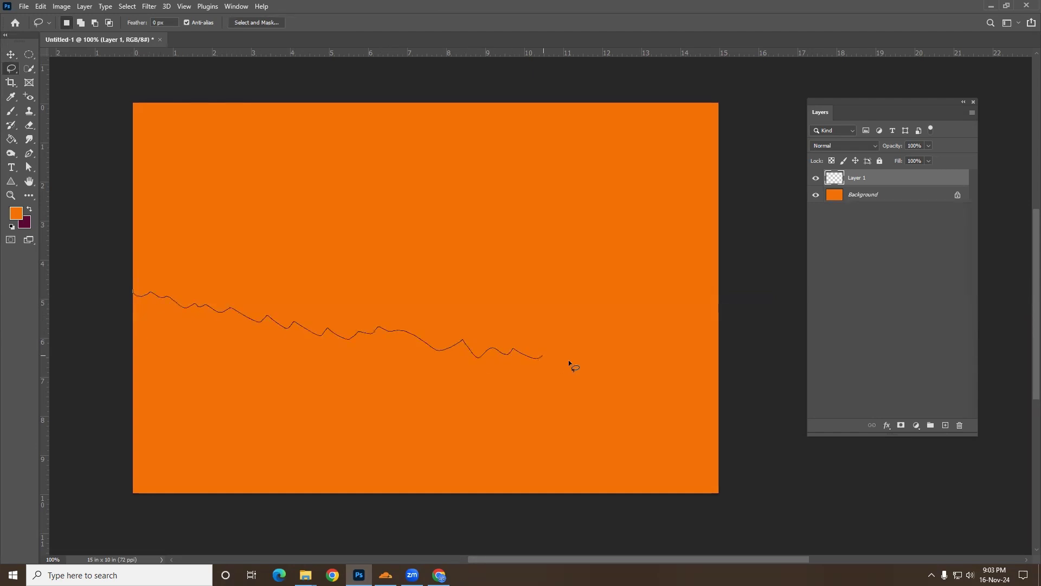
mouse_move(663, 376)
mouse_down()
mouse_move(718, 374)
mouse_move(736, 394)
mouse_move(747, 491)
mouse_move(739, 507)
mouse_move(310, 492)
mouse_move(196, 500)
mouse_move(120, 305)
mouse_up()
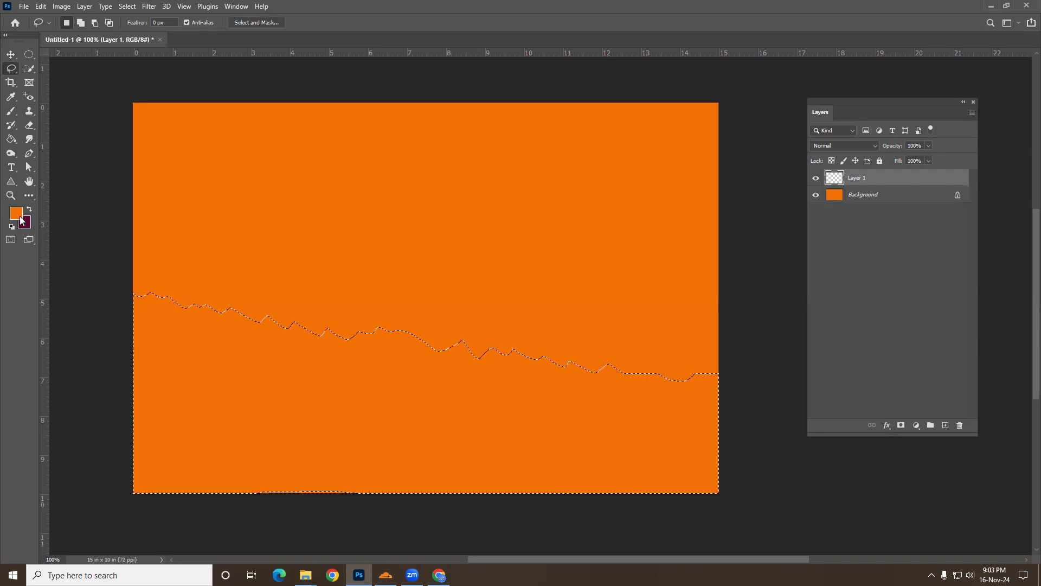
Step: Fill the hill with black 000000 and nudge it, then delete that layer and add a fresh one
click(17, 213)
text(000000)
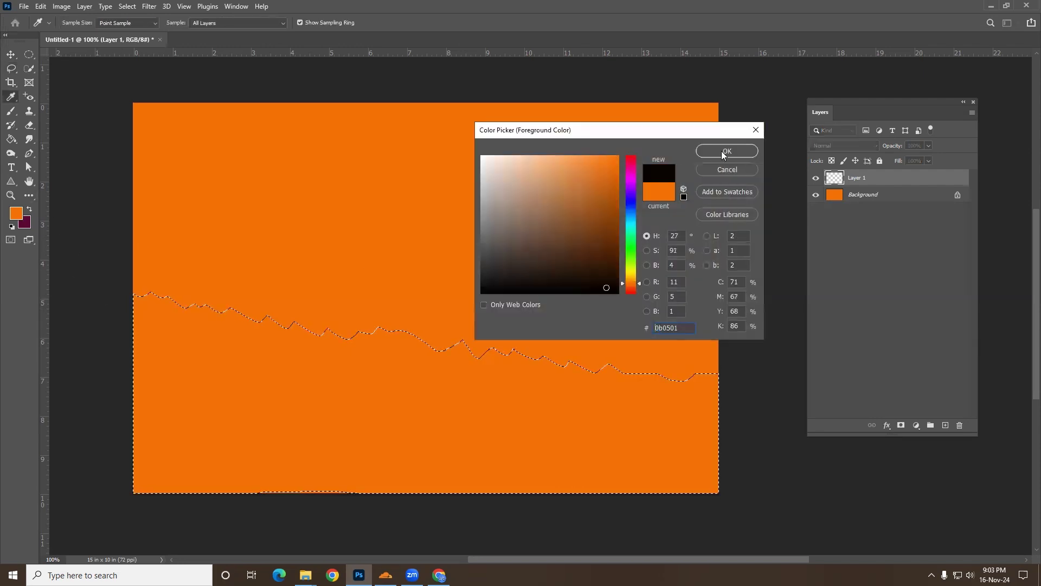
click(725, 152)
key(alt+BackSpace)
key(ctrl+d)
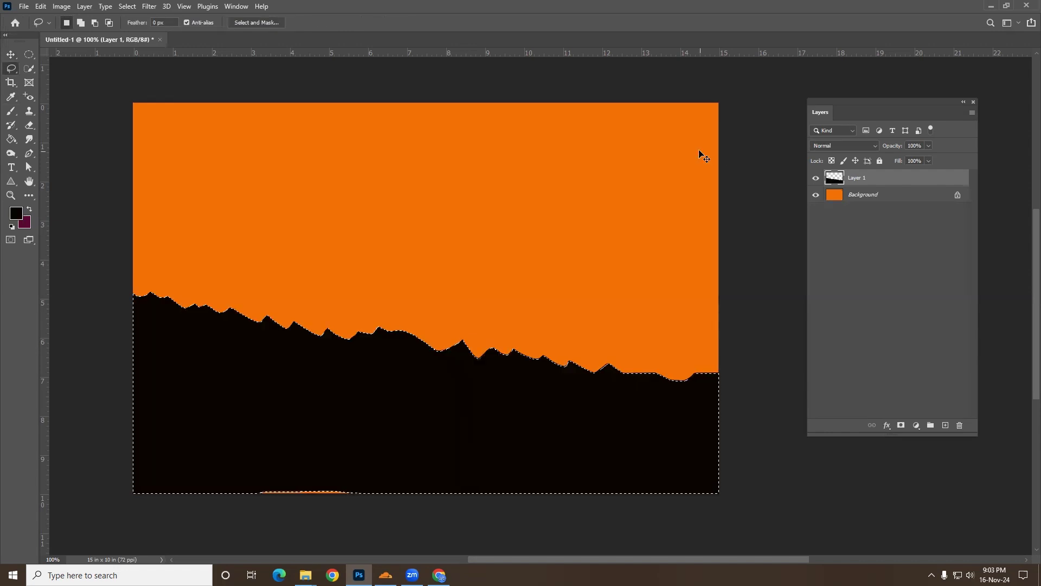
click(11, 54)
drag(365, 421, 366, 428)
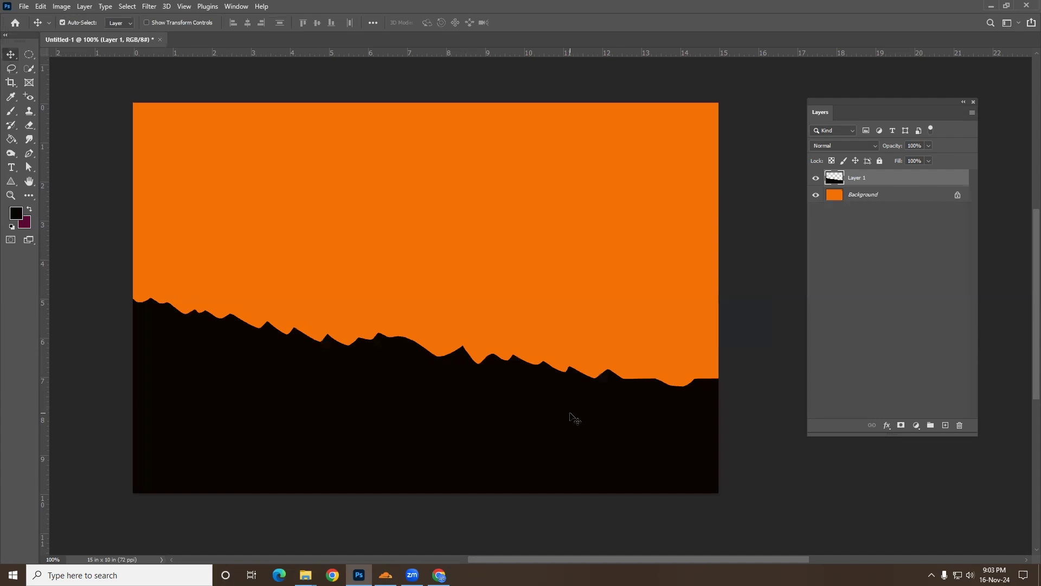
key(Delete)
click(945, 425)
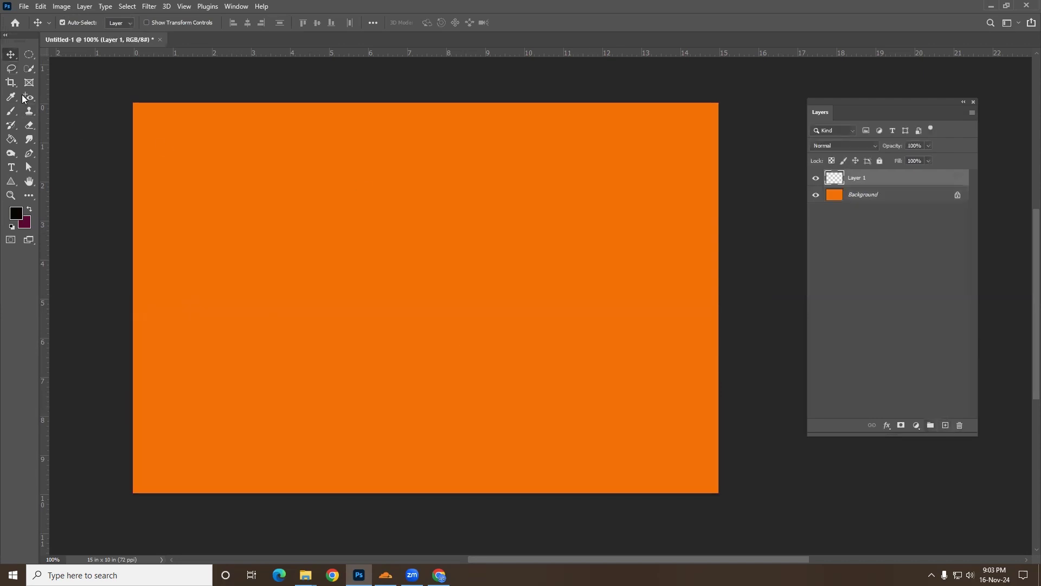
Step: Trace a trial wavy lasso selection from the left edge, then discard it
click(11, 69)
drag(128, 291, 167, 305)
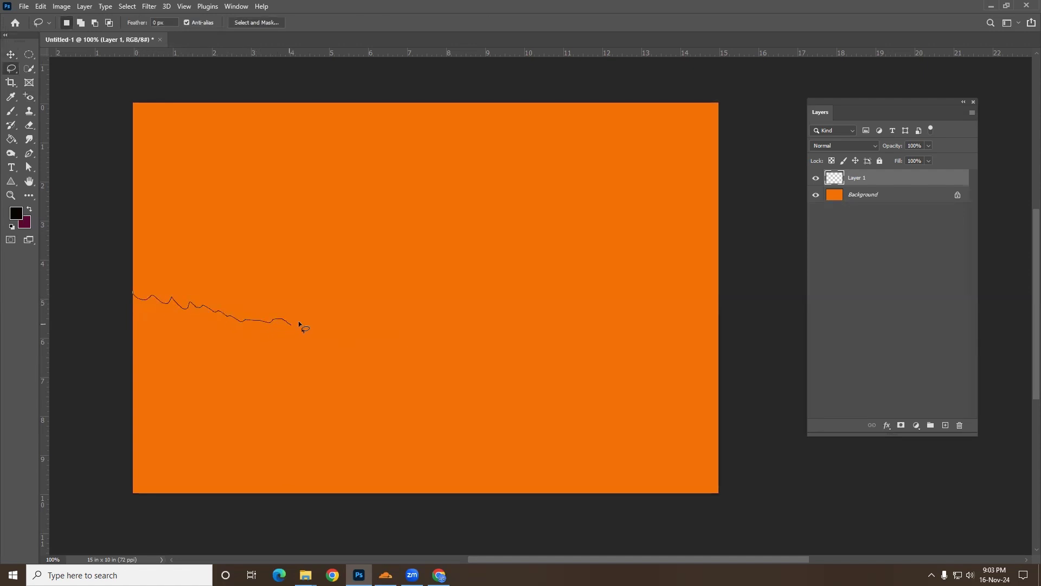
mouse_move(334, 333)
mouse_down()
mouse_move(466, 361)
mouse_move(497, 357)
mouse_up()
mouse_move(448, 335)
mouse_down()
mouse_move(519, 287)
mouse_move(502, 289)
mouse_up()
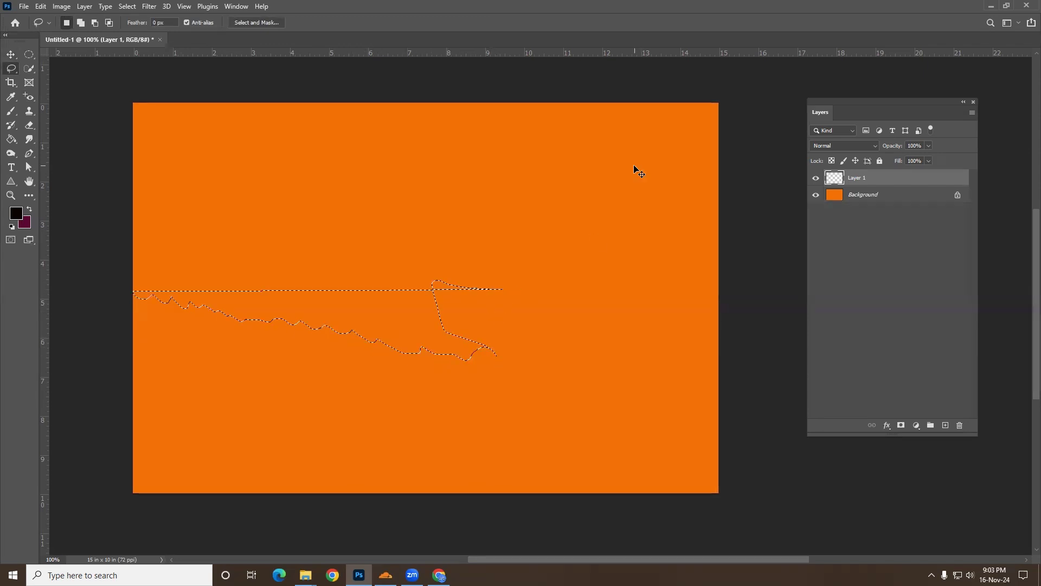
key(ctrl+d)
Step: Enclose the area below a new wavy line, fill it with black and deselect
drag(215, 310, 281, 318)
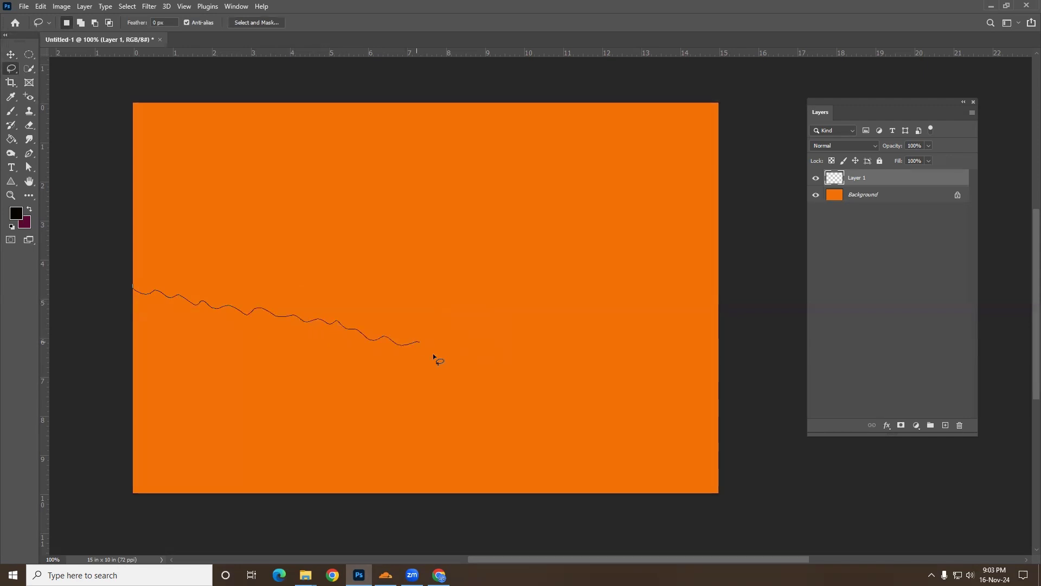
mouse_move(634, 381)
mouse_down()
mouse_move(719, 387)
mouse_move(751, 415)
mouse_move(781, 495)
mouse_move(683, 543)
mouse_move(98, 541)
mouse_move(65, 411)
mouse_move(66, 286)
mouse_up()
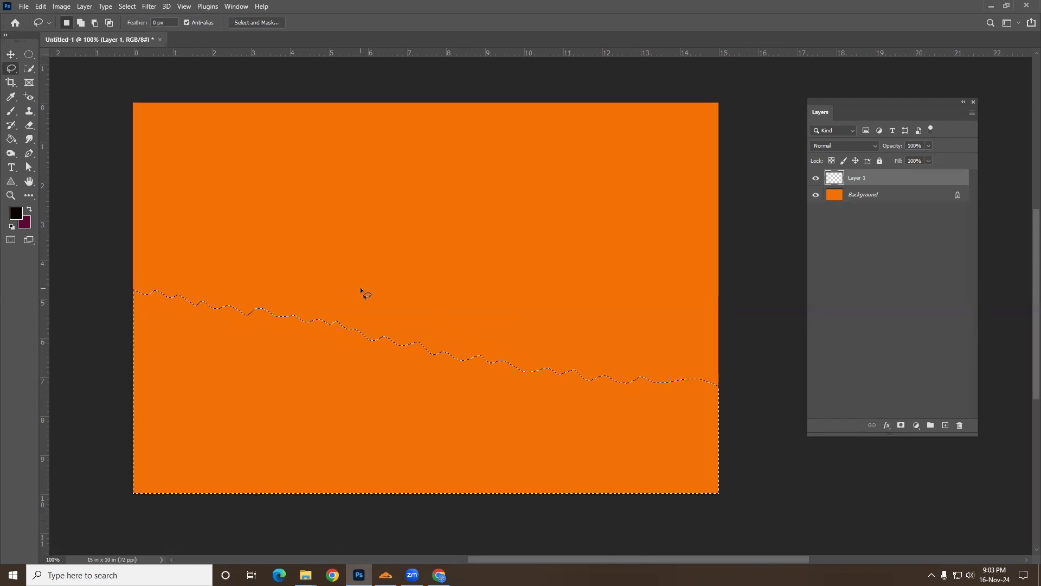
key(alt+BackSpace)
key(ctrl+d)
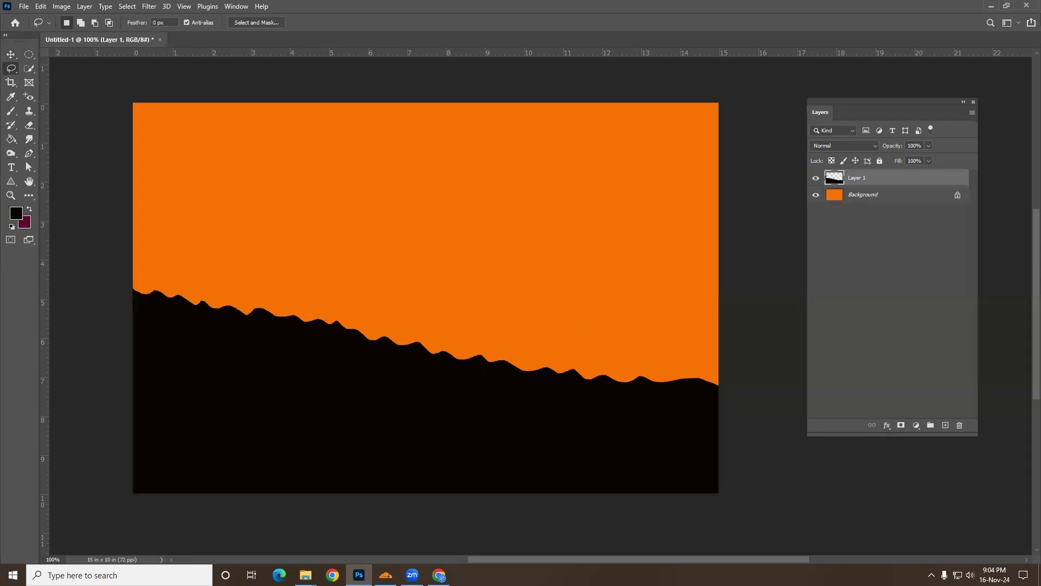
click(11, 112)
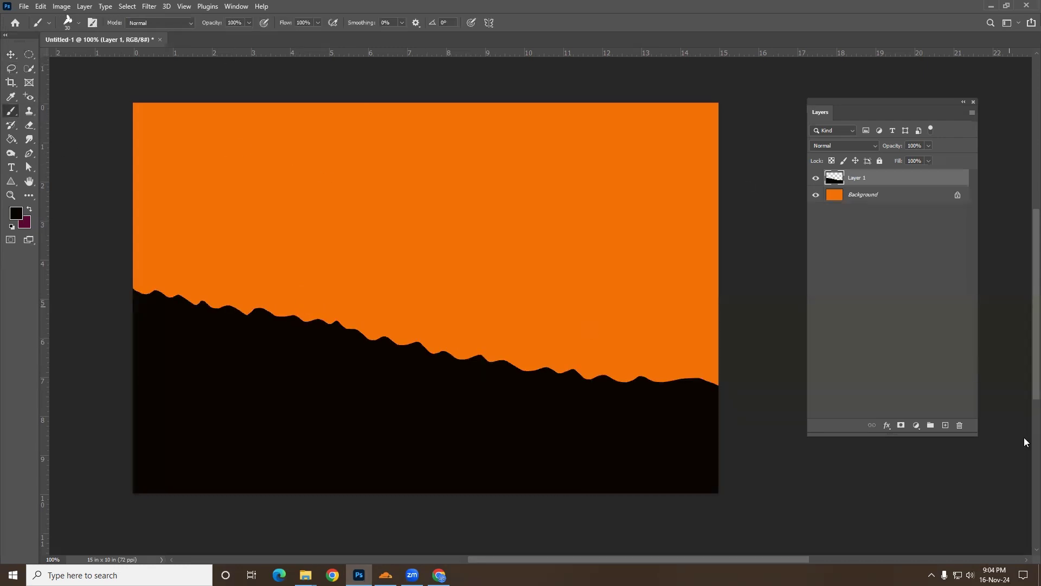
Step: Add a new layer and select the Palm 1 brush from Palm_Tree_Brushes
click(942, 423)
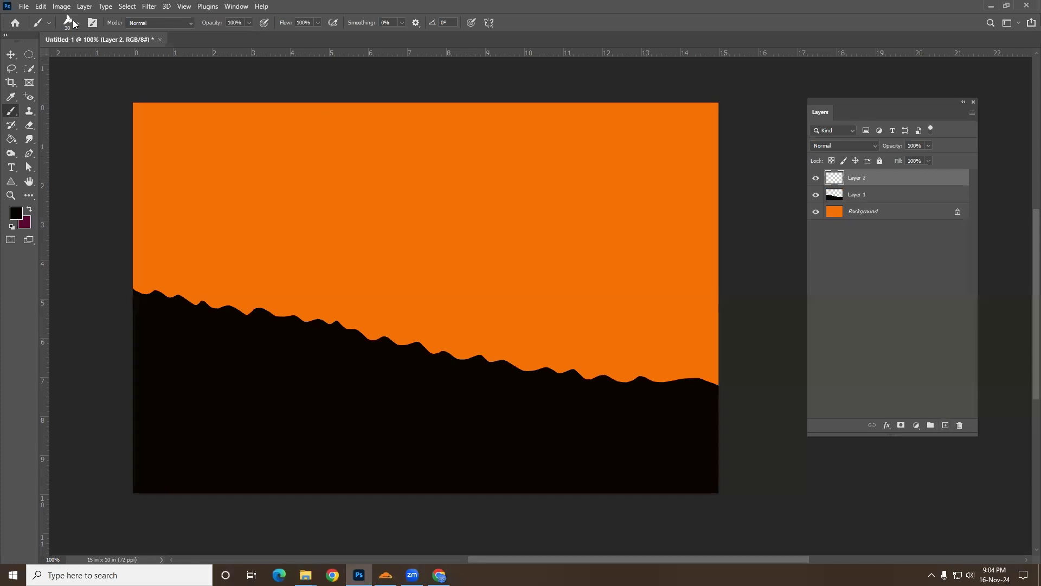
click(74, 24)
scroll(52, 157, up, 3)
scroll(52, 154, up, 1)
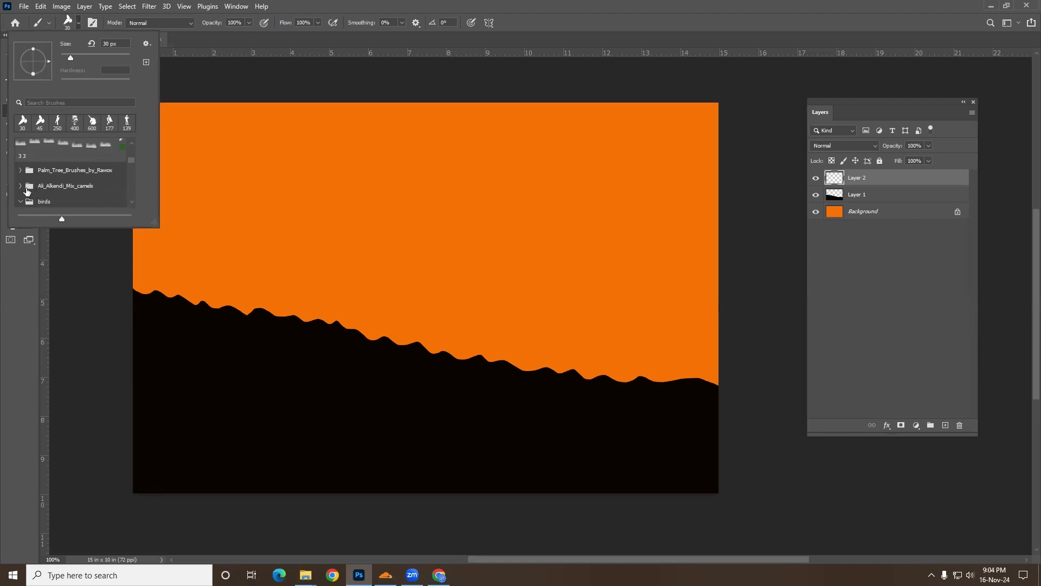
scroll(27, 186, up, 1)
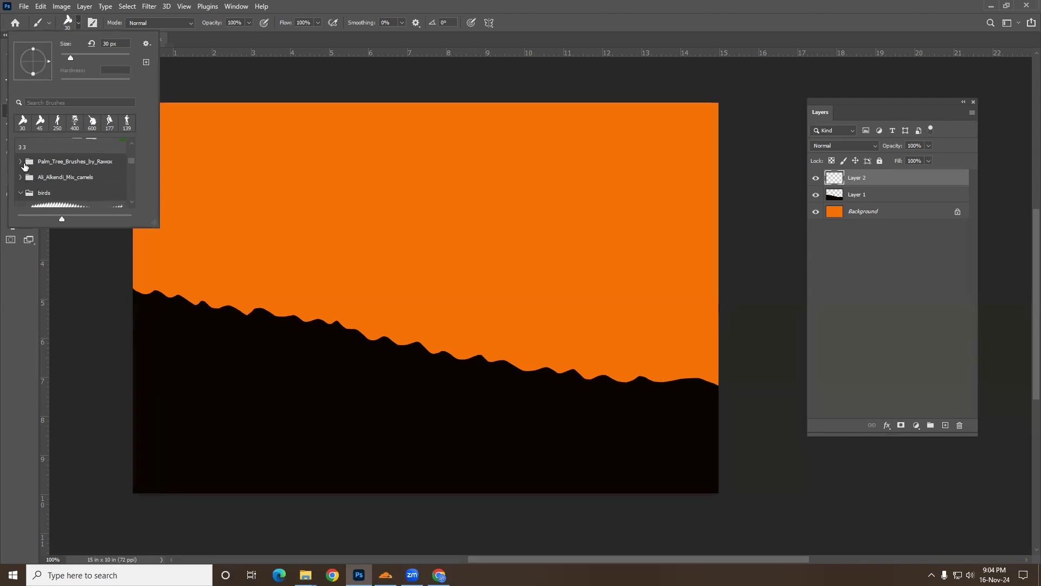
click(21, 161)
click(59, 184)
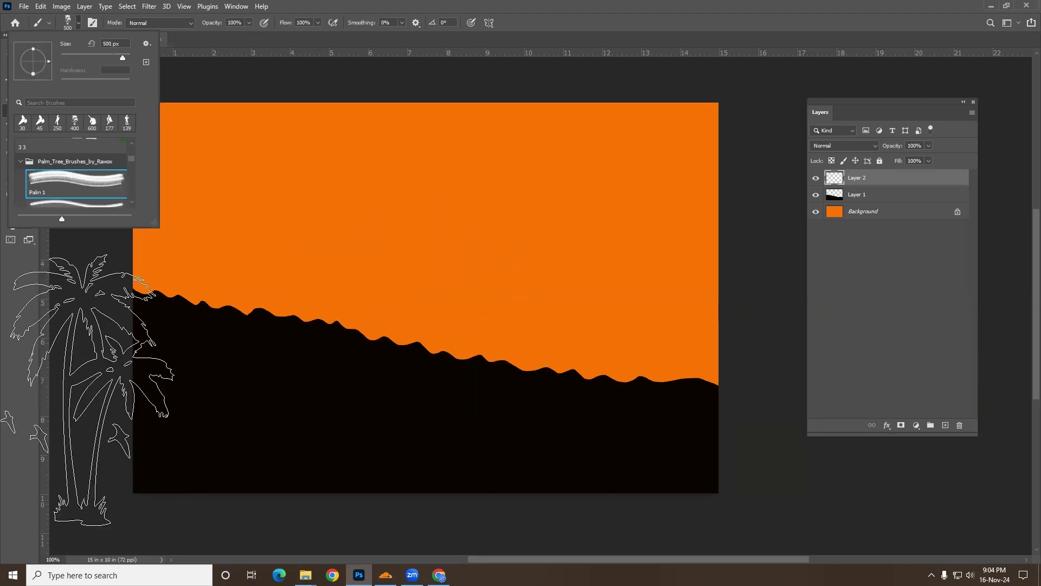
click(87, 326)
Step: Shrink the palm brush to 250 px and stamp palms with birds at the hill's right end
key(bracketleft)
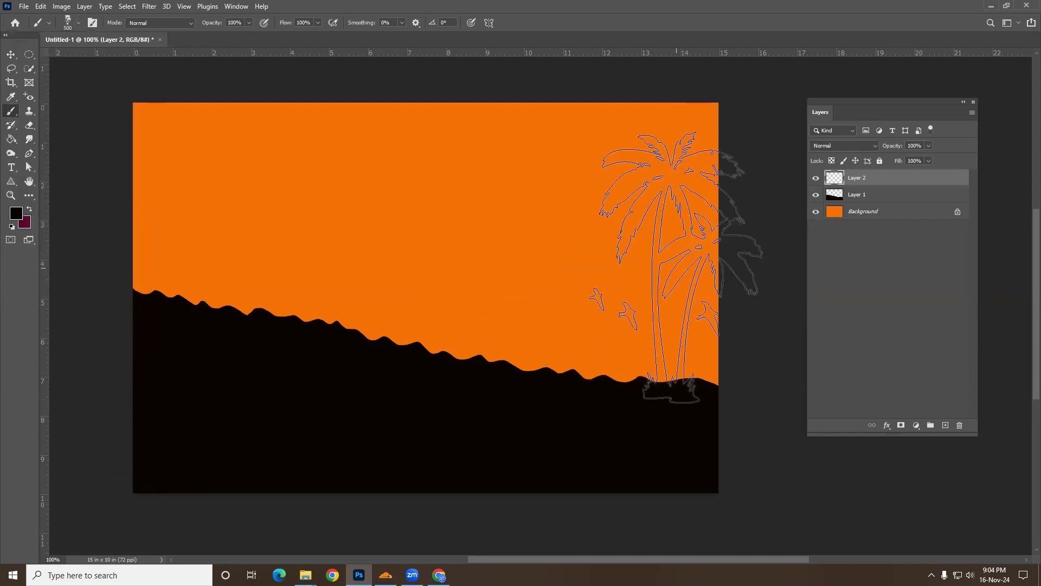
key(bracketleft)
key(bracketleft)
click(677, 321)
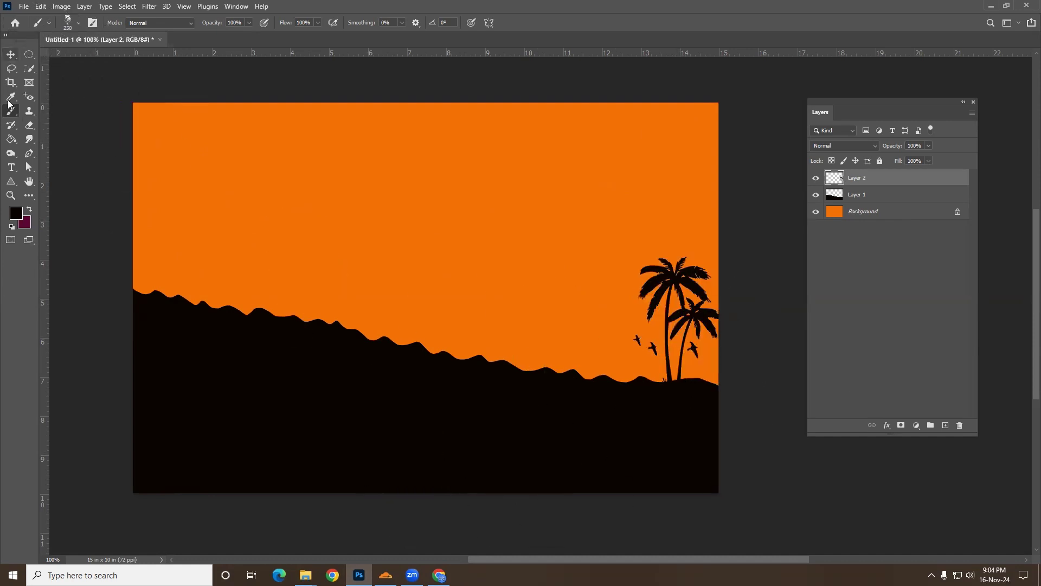
click(73, 24)
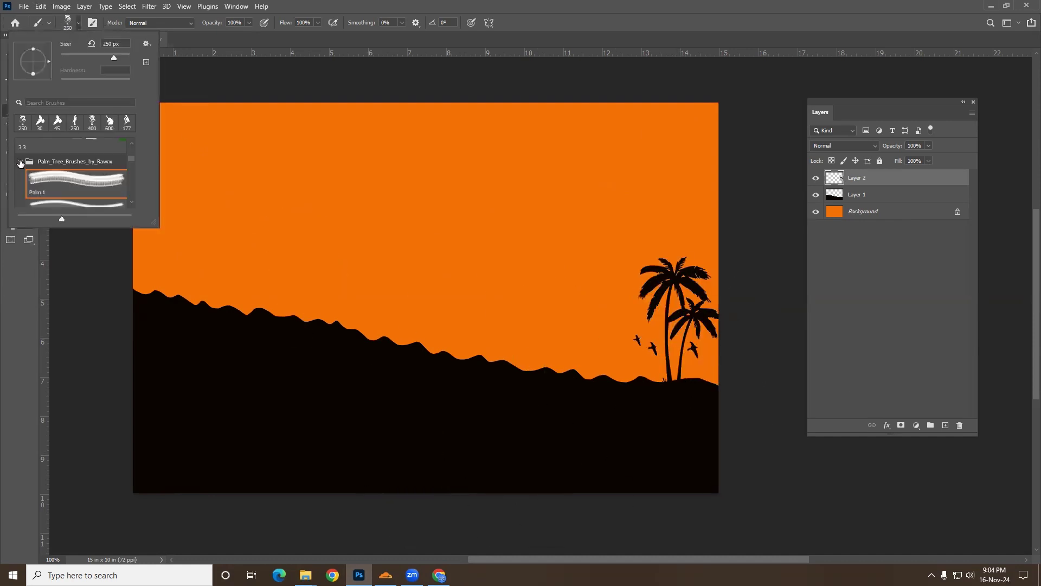
Step: Collapse the Palm_Tree_Brushes and birds folders and enlarge the brush preset list
click(20, 162)
click(21, 192)
scroll(38, 188, up, 1)
scroll(33, 186, up, 5)
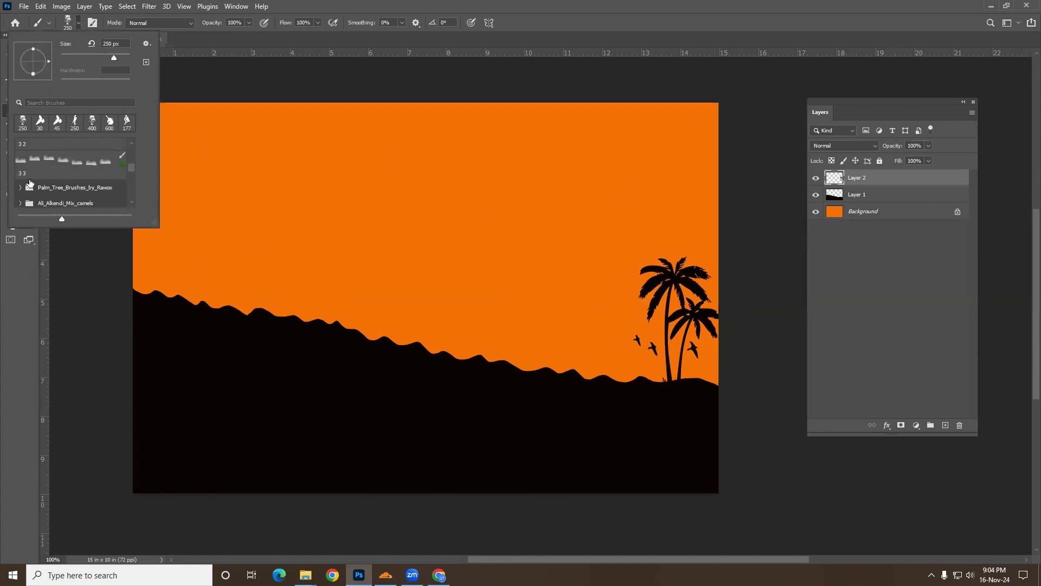
scroll(37, 185, down, 6)
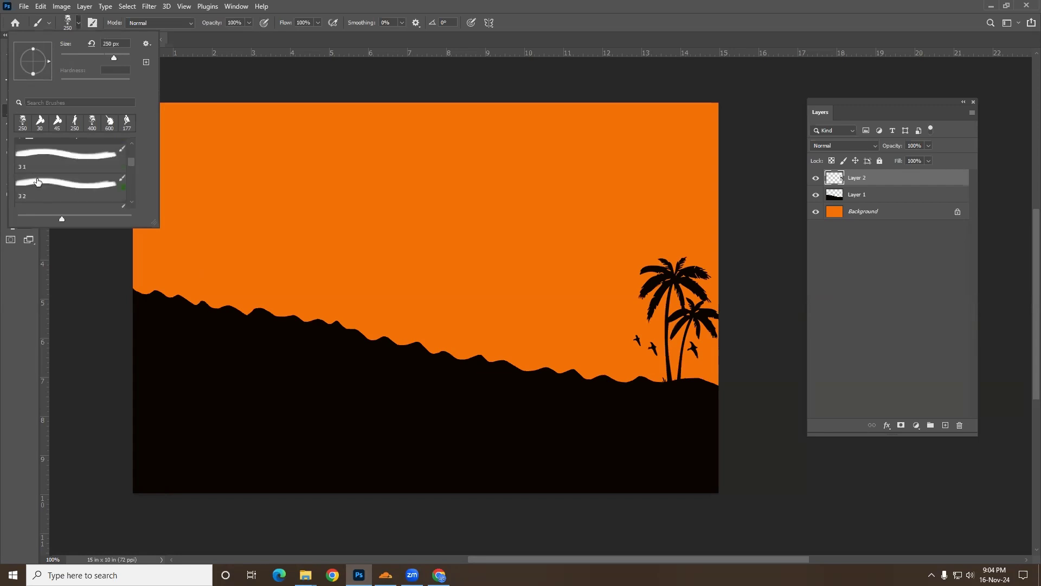
scroll(37, 181, down, 2)
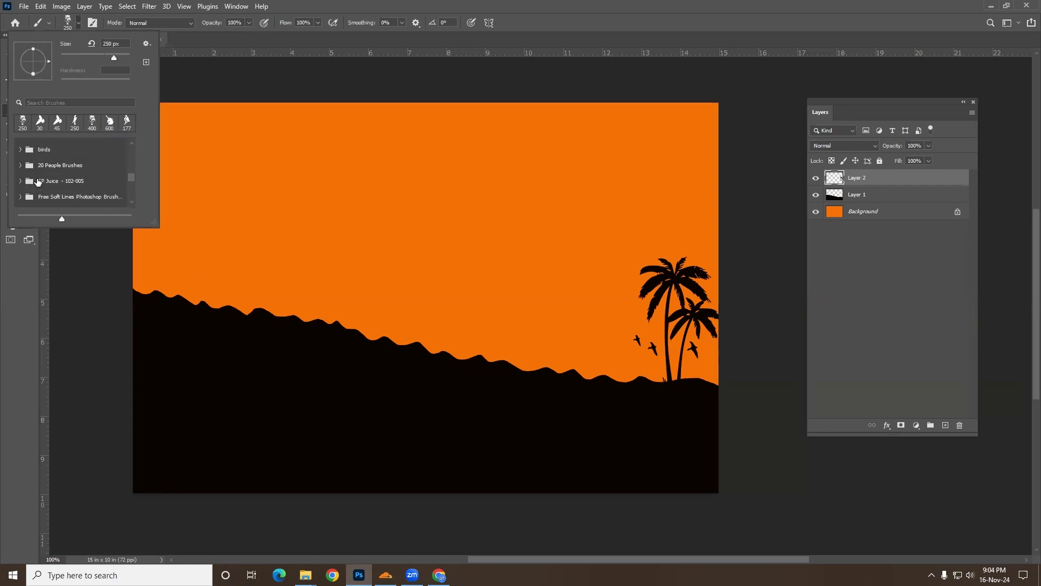
scroll(37, 181, up, 2)
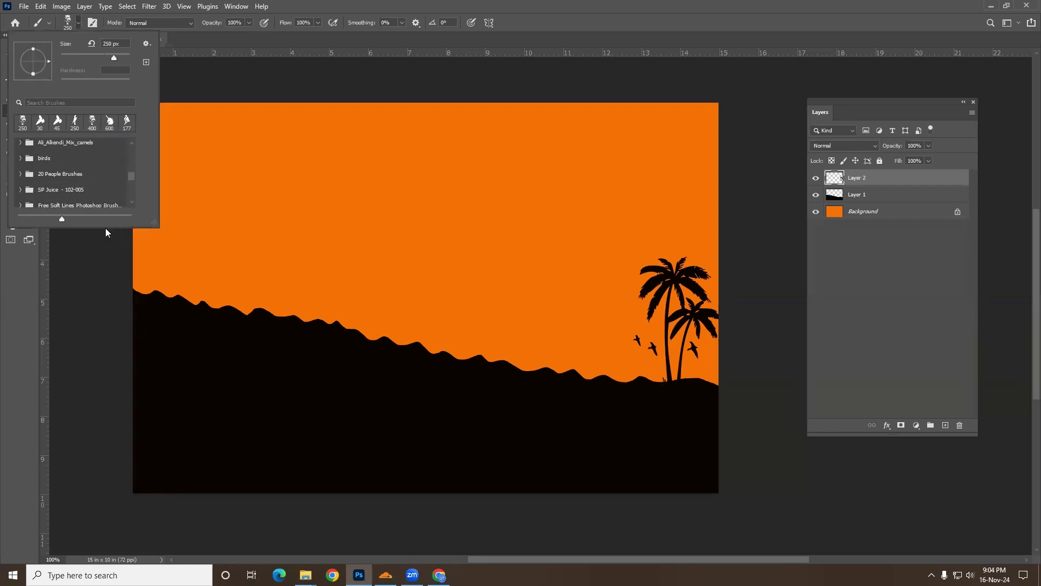
mouse_move(153, 223)
mouse_down()
mouse_move(163, 230)
mouse_move(174, 352)
mouse_move(146, 369)
mouse_up()
scroll(53, 296, down, 1)
scroll(53, 296, up, 3)
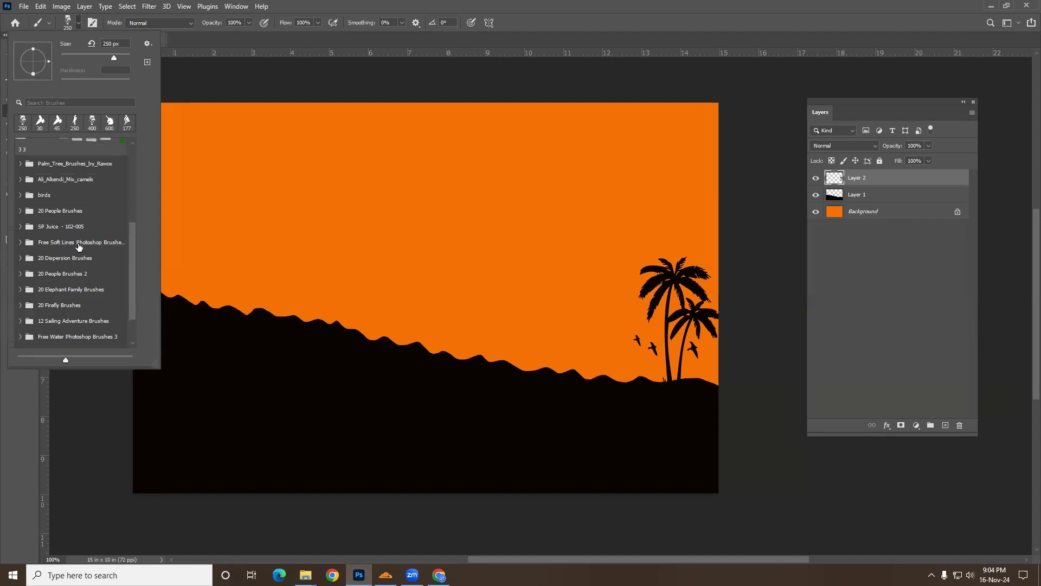
scroll(78, 247, up, 1)
scroll(21, 203, up, 3)
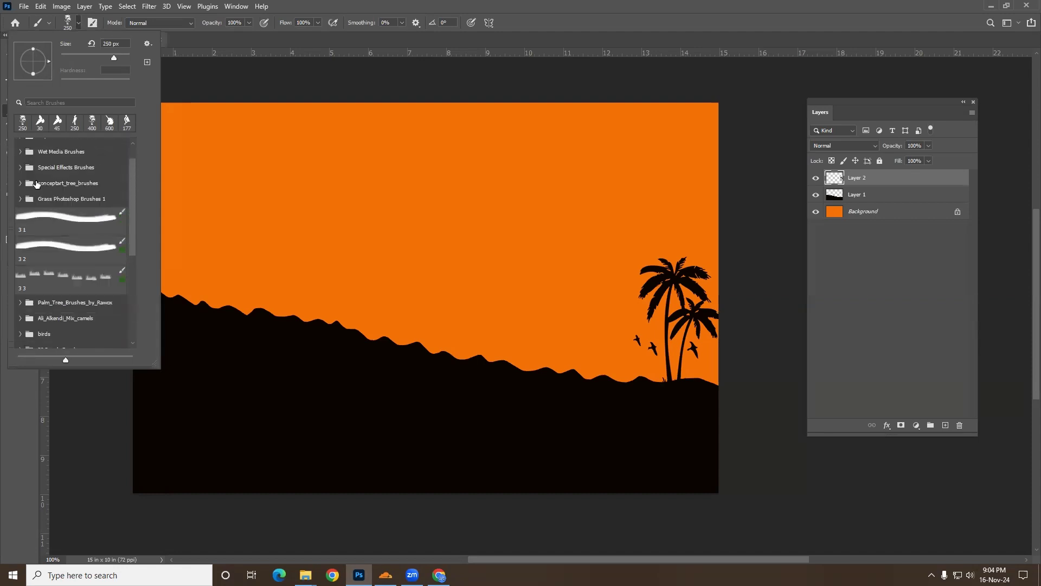
Step: Pick Tree Brush 1 from conceptart_tree_brushes, enlarge it, and add a new layer
click(20, 183)
scroll(21, 187, down, 1)
click(59, 187)
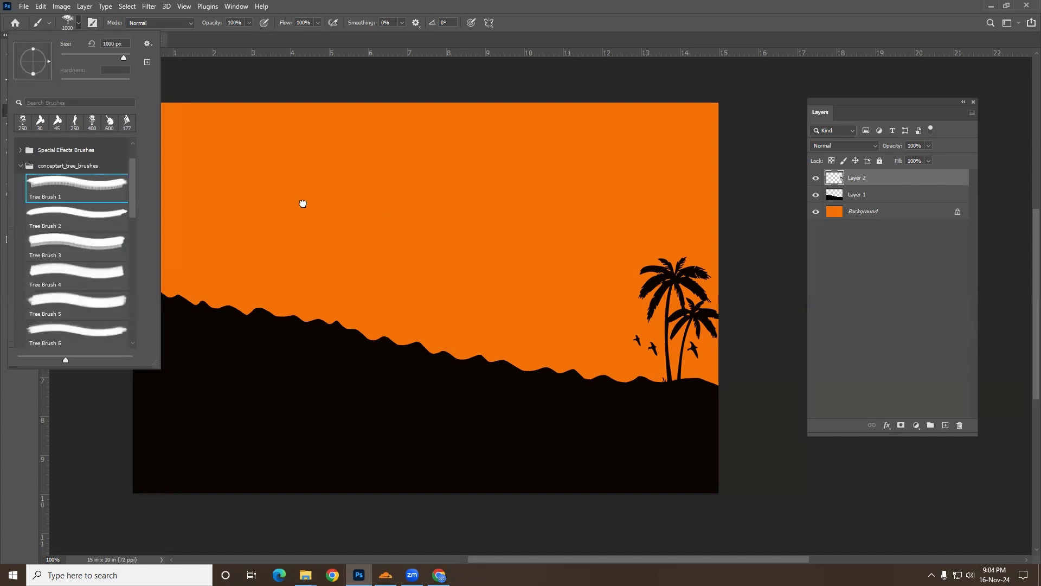
click(19, 478)
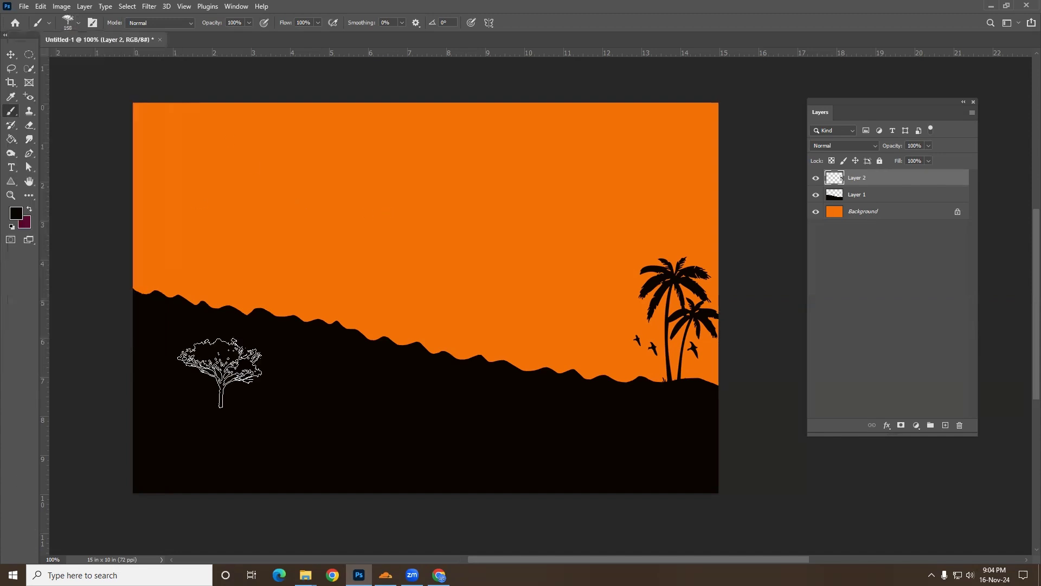
key(bracketright)
key(bracketright)
key(bracketright)
key(bracketright)
key(bracketright)
key(bracketright)
key(bracketright)
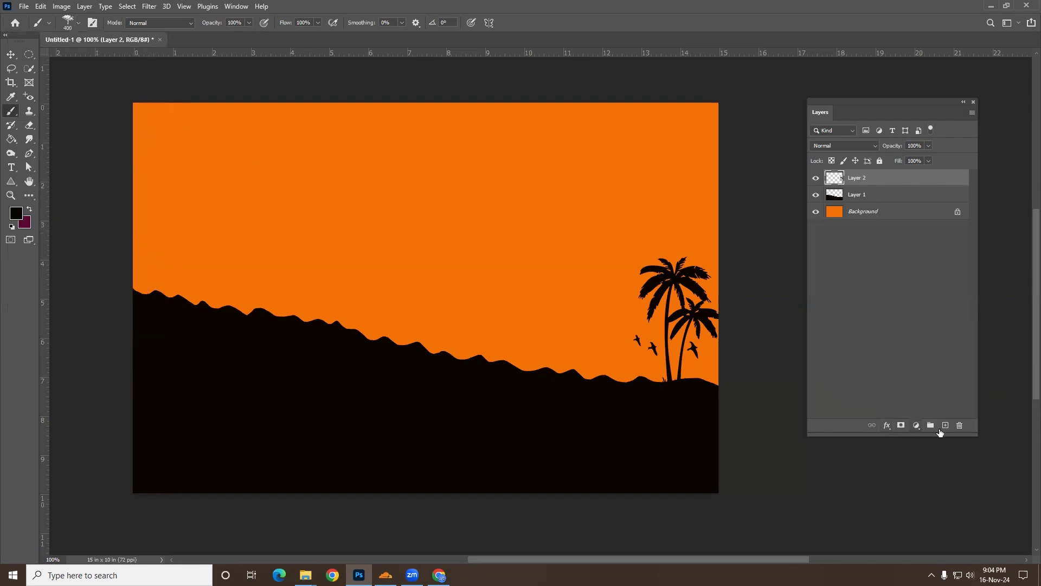
click(944, 425)
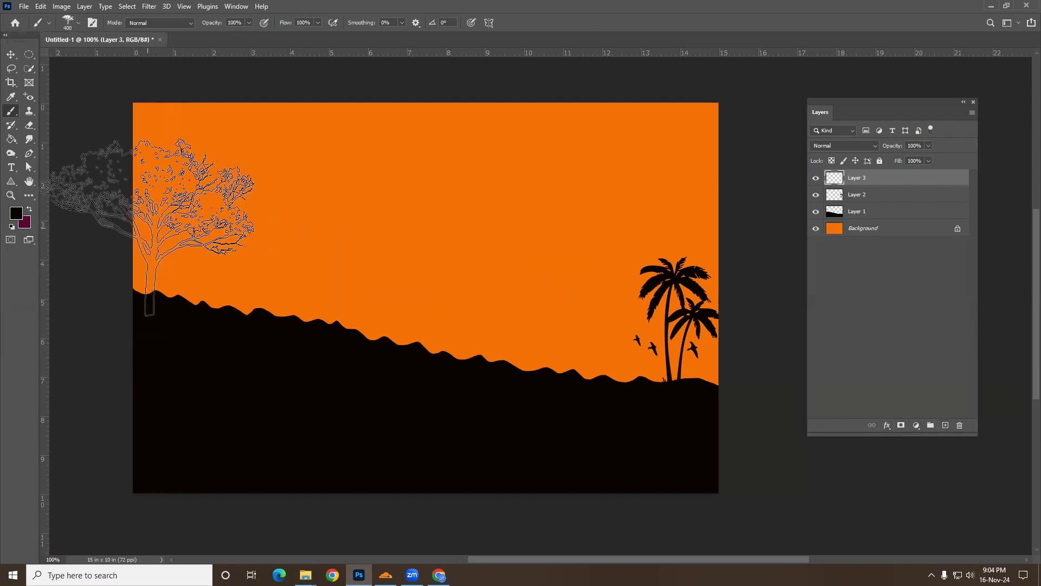
Step: Stamp a large tree at the hill's left end, then smaller trees at 200 px and 125 px
click(155, 222)
key(bracketleft)
key(bracketleft)
key(bracketleft)
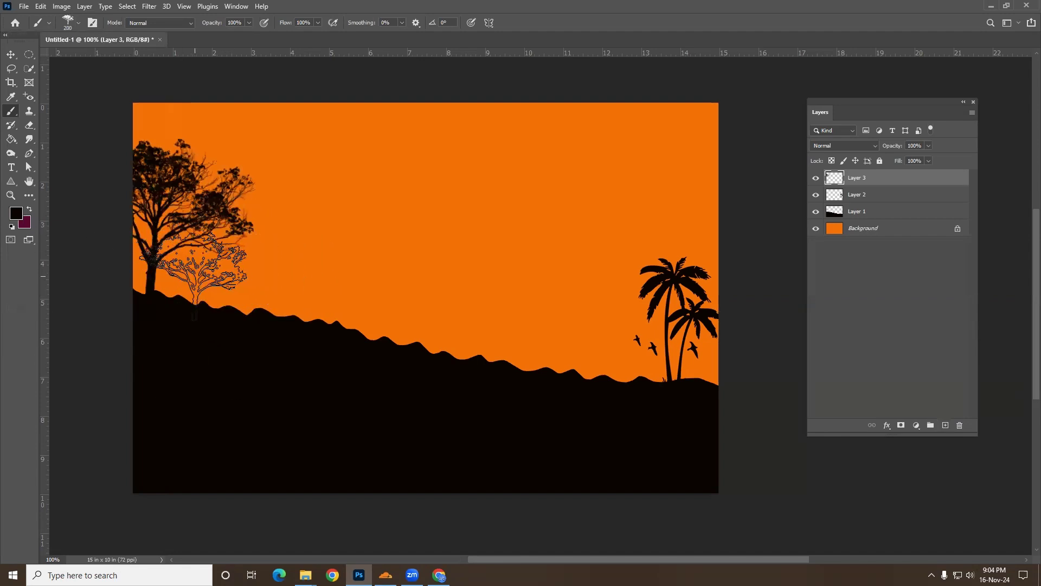
click(203, 269)
key(bracketleft)
key(bracketleft)
key(bracketleft)
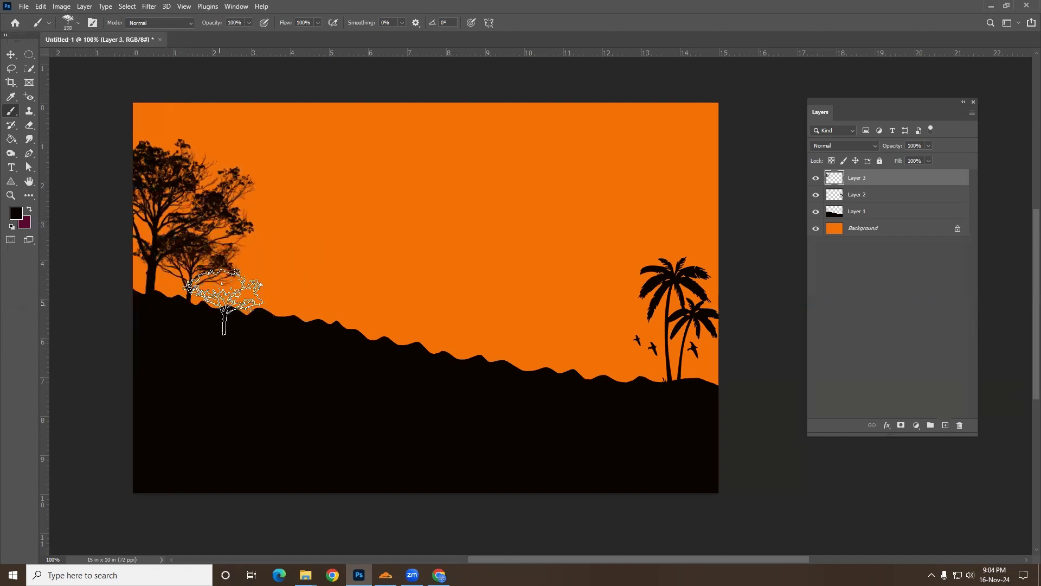
click(225, 293)
key(v)
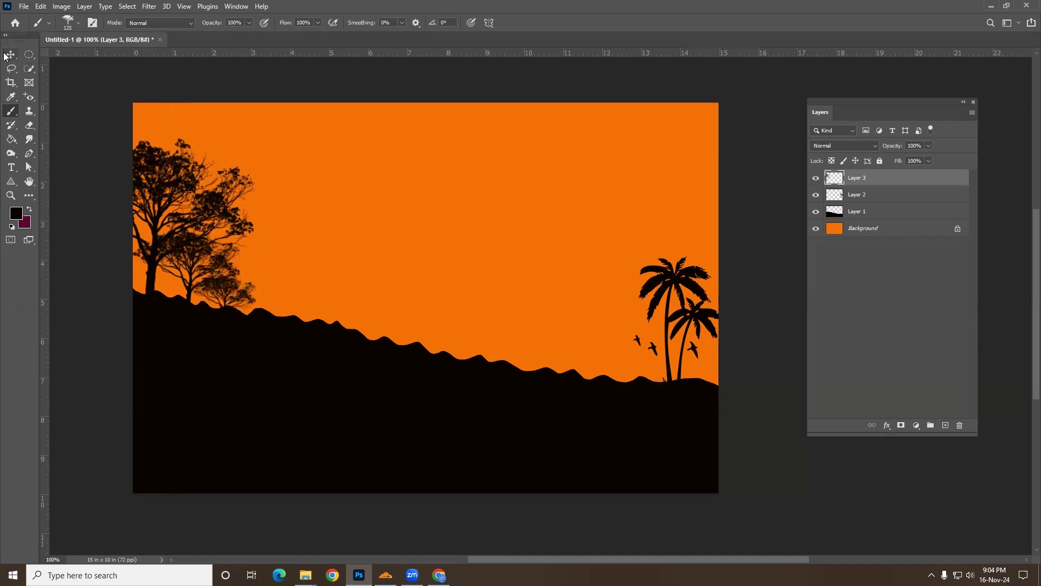
click(11, 110)
click(78, 23)
click(20, 165)
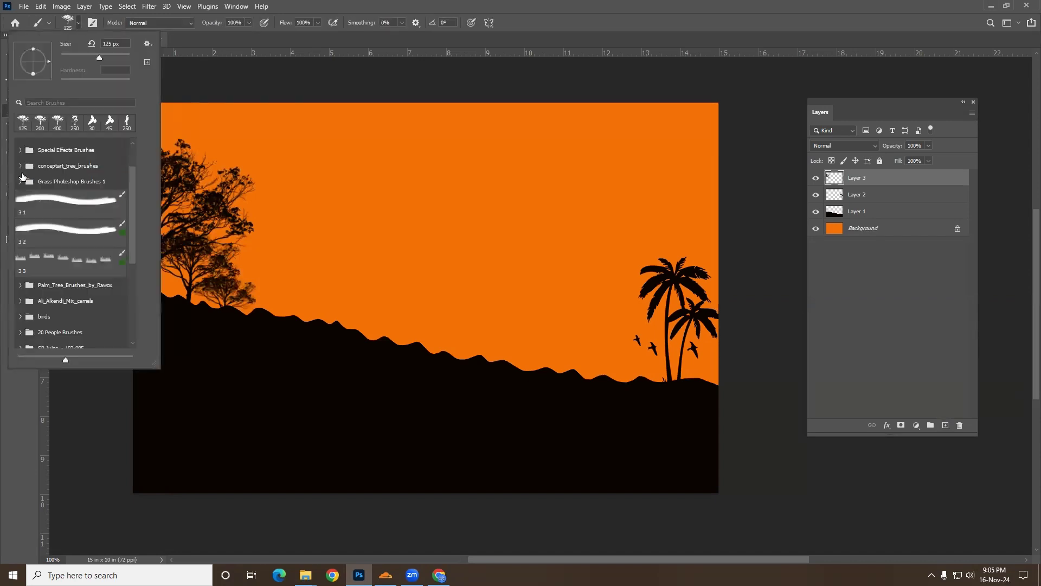
Step: From Ali_Alkendi_Mix_camels, choose the camels_7 brush at 243 px
scroll(51, 202, down, 1)
click(21, 283)
scroll(71, 260, down, 1)
click(67, 302)
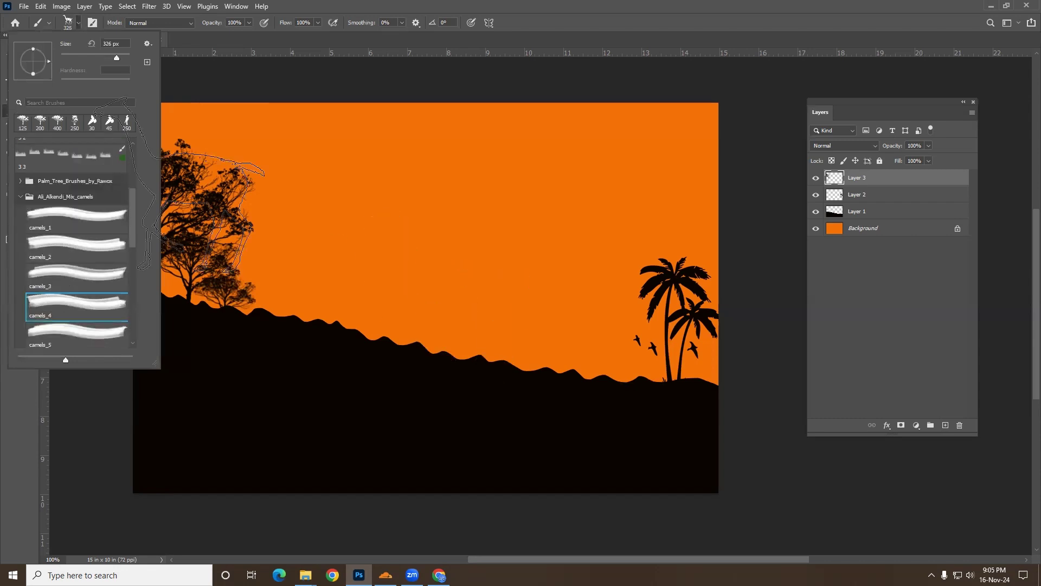
scroll(94, 275, down, 1)
click(79, 301)
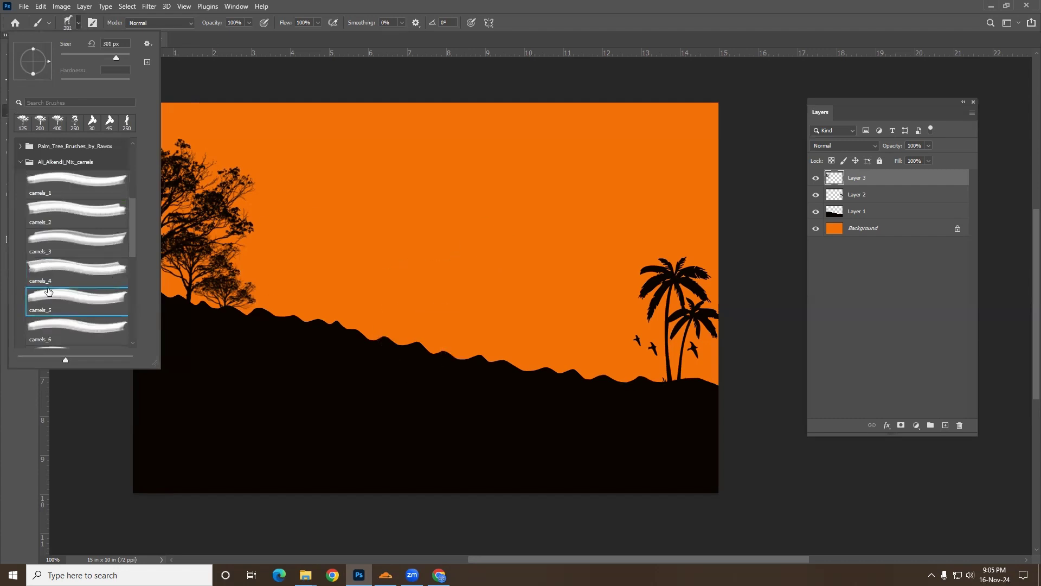
scroll(74, 310, down, 1)
click(70, 321)
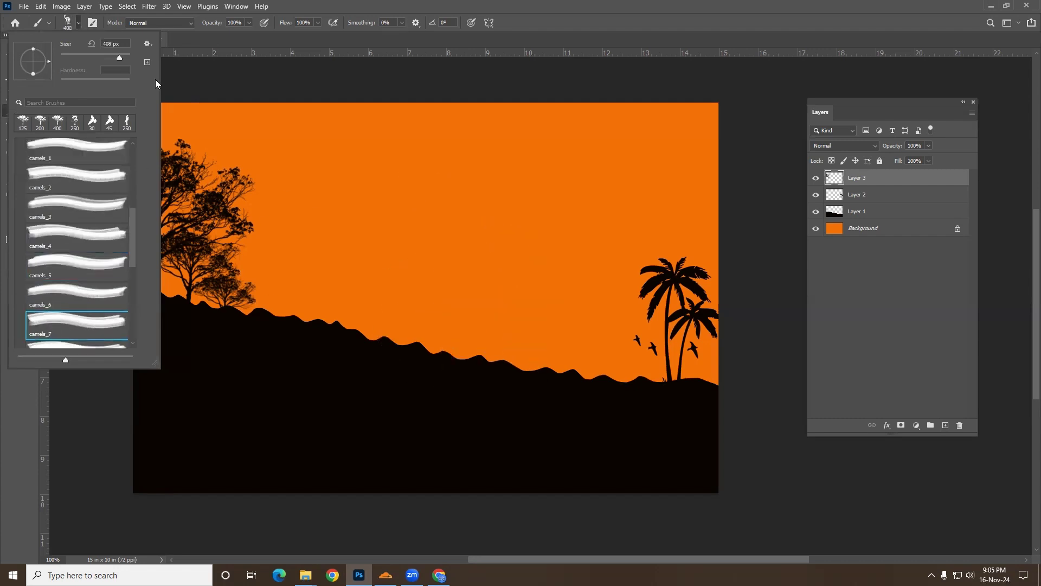
click(115, 58)
click(15, 397)
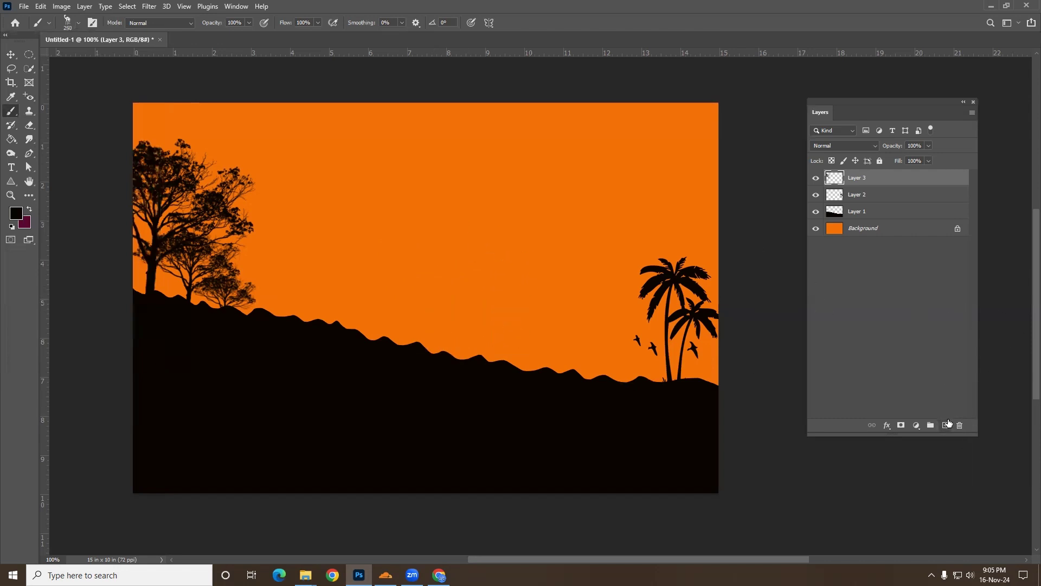
Step: On a new layer, stamp a large camel and a smaller one up the hill, then add another layer
click(945, 425)
key(bracketright)
key(bracketright)
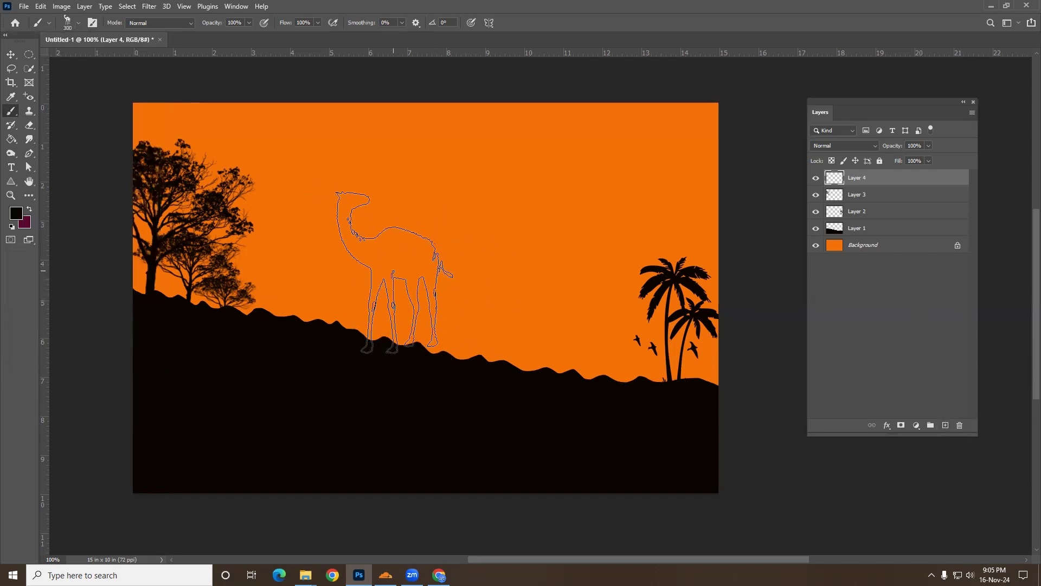
click(370, 270)
key(bracketleft)
key(bracketleft)
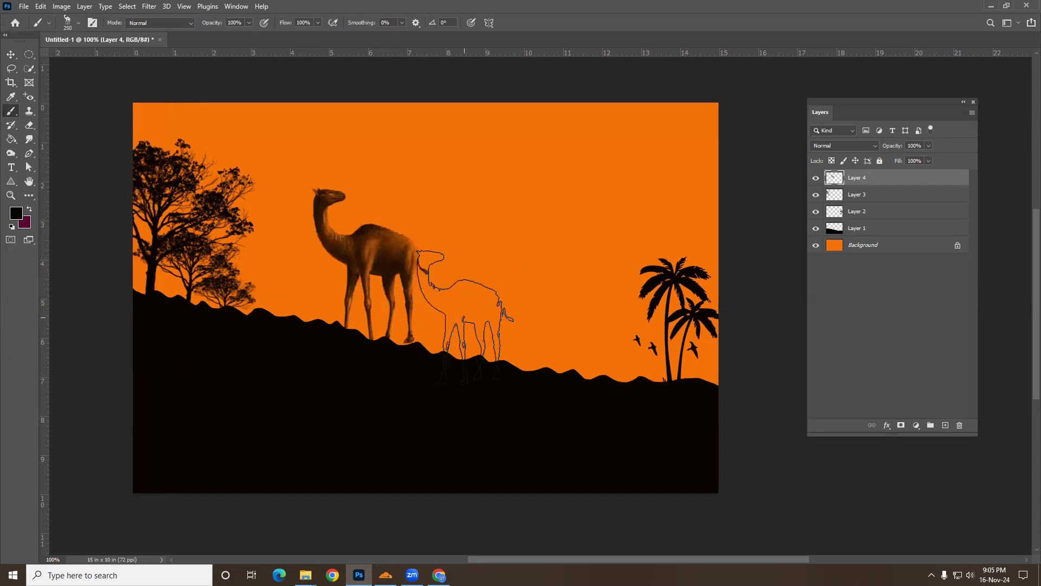
click(475, 310)
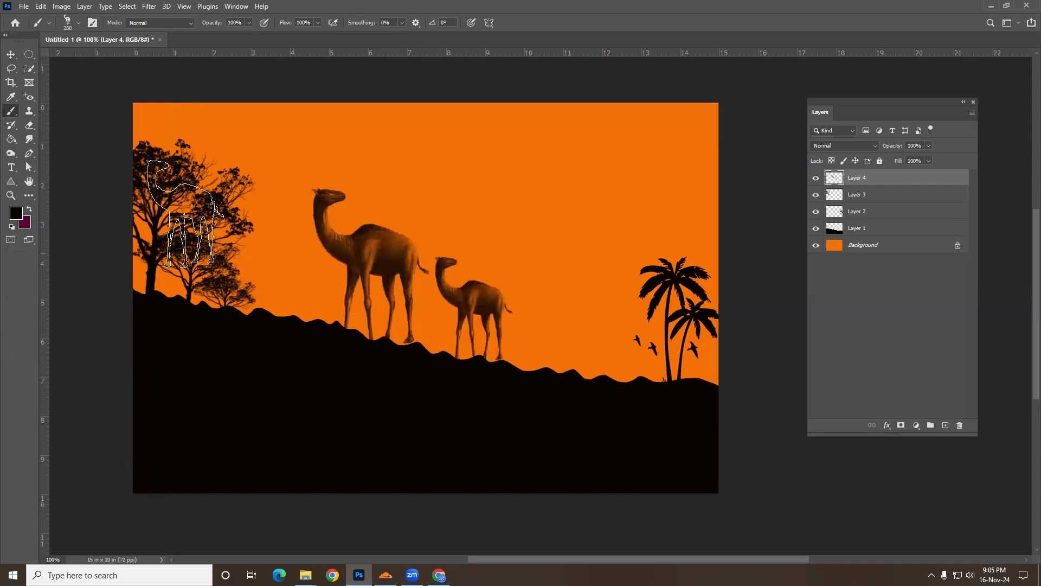
click(11, 54)
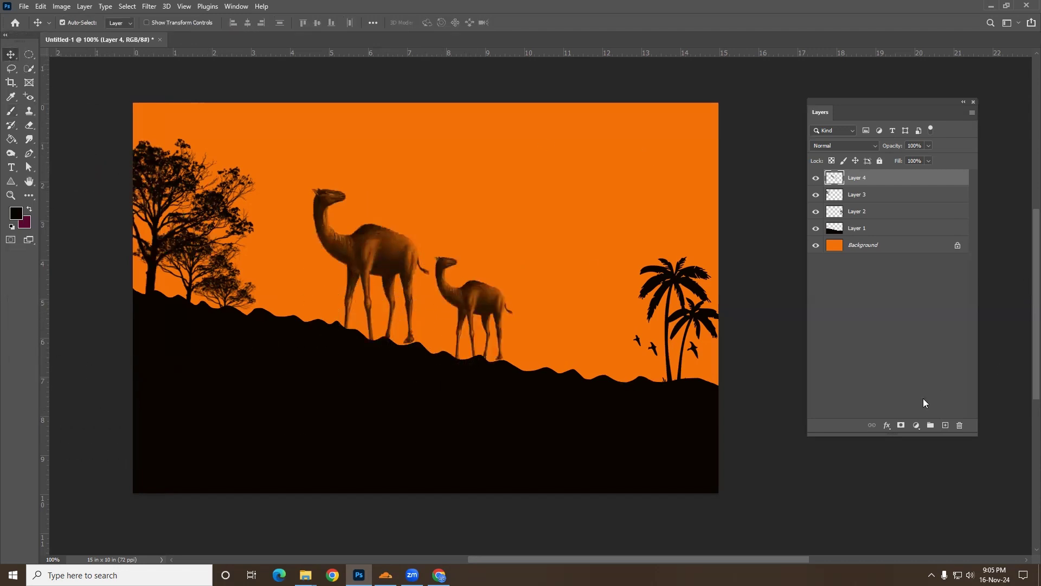
click(946, 427)
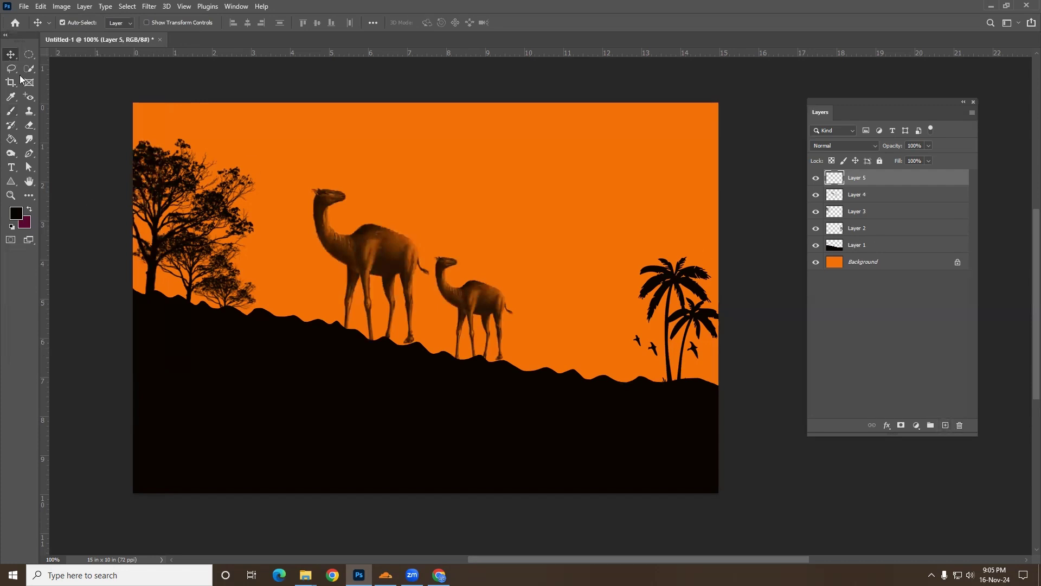
Step: Draw a circular elliptical marquee selection for the sun in the upper-right sky
click(30, 55)
drag(469, 130, 605, 265)
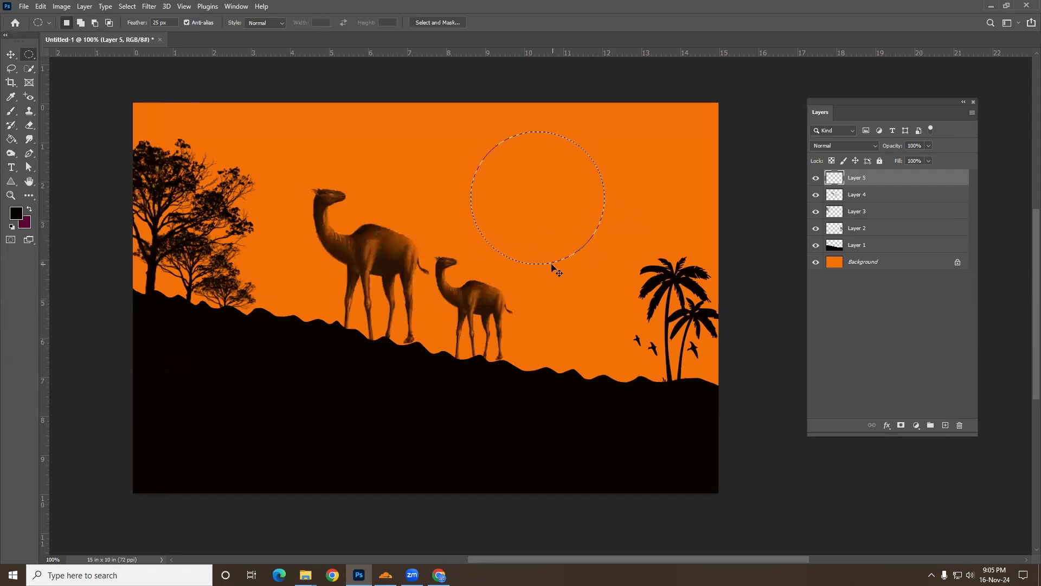
click(323, 154)
drag(506, 129, 645, 259)
Step: Fill the circle with bright yellow and deselect to form the glowing sun
click(20, 216)
click(483, 161)
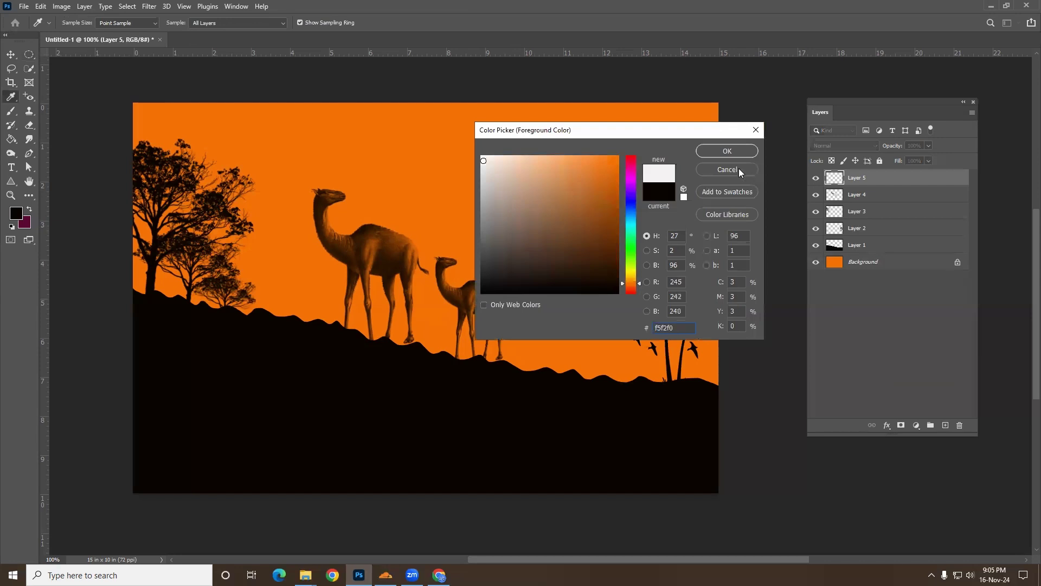
drag(637, 283, 637, 278)
click(617, 161)
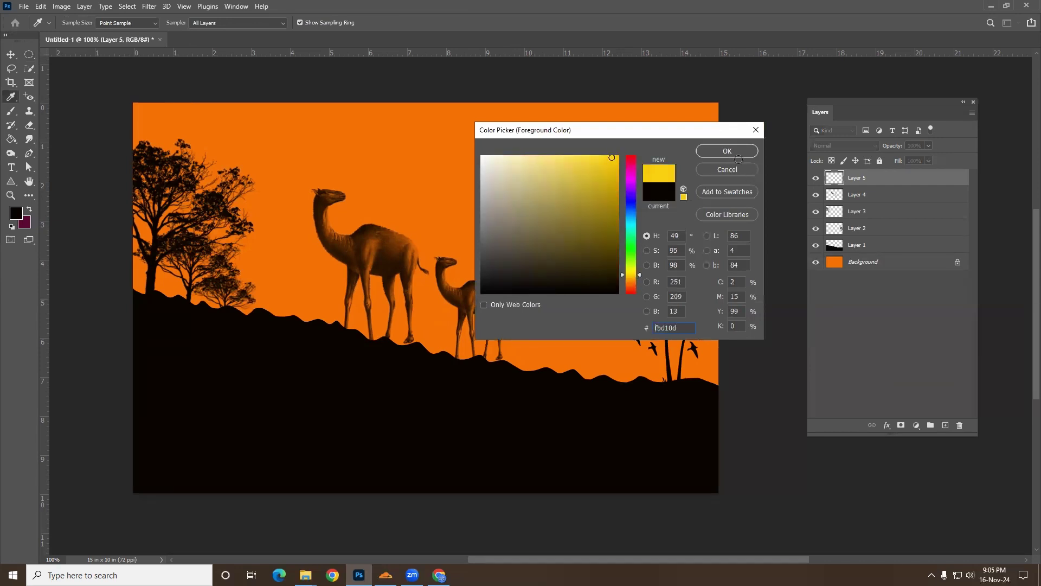
click(727, 151)
key(alt+BackSpace)
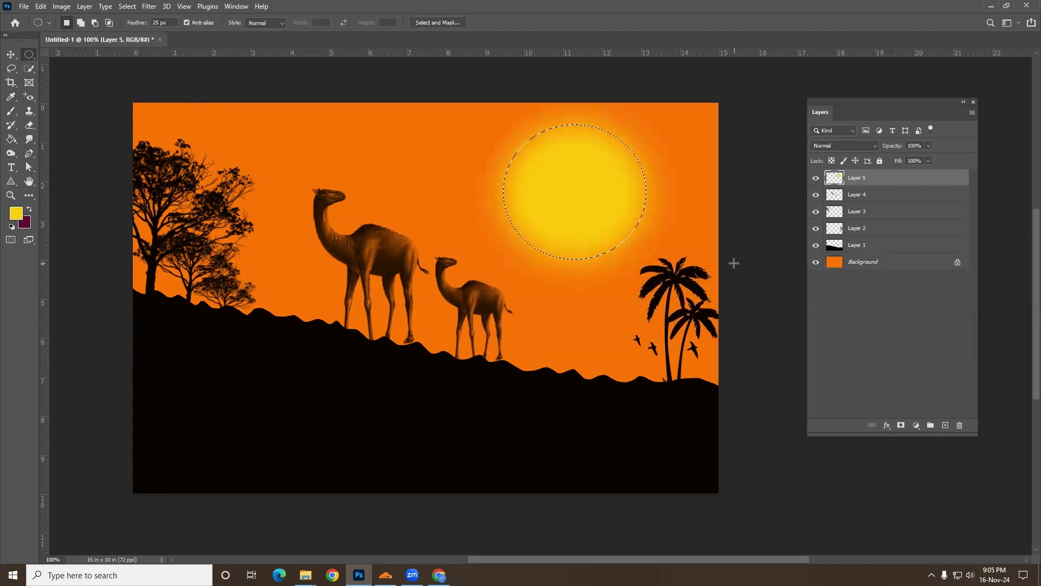
key(ctrl+d)
click(11, 55)
Step: Drag the sun layer slightly higher and further right in the sky
drag(610, 212, 634, 199)
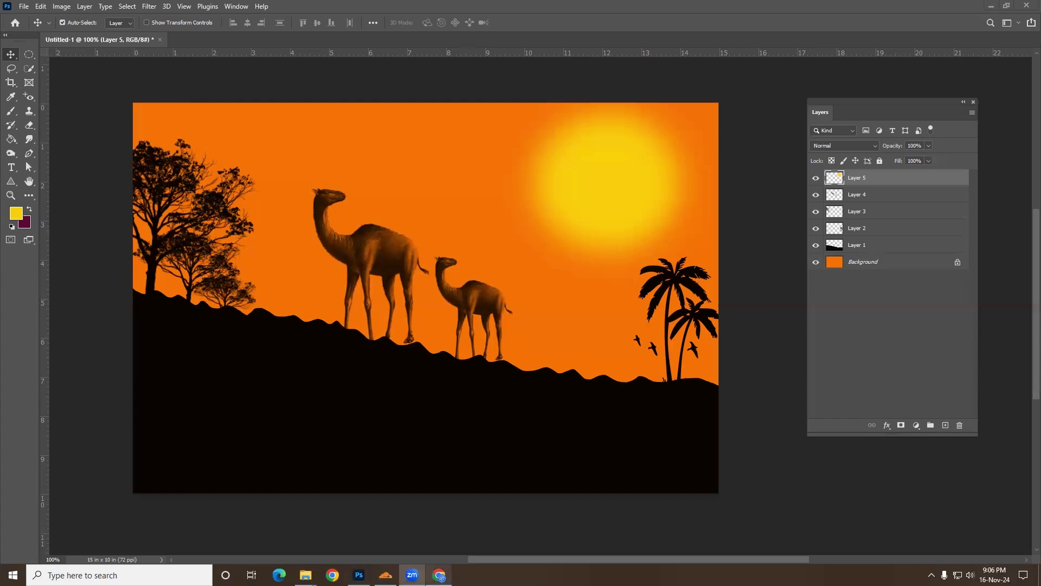
Step: Close the Brusheezy download popup on the 20 Unicorn PS Brushes page, then open a new profile window
click(439, 573)
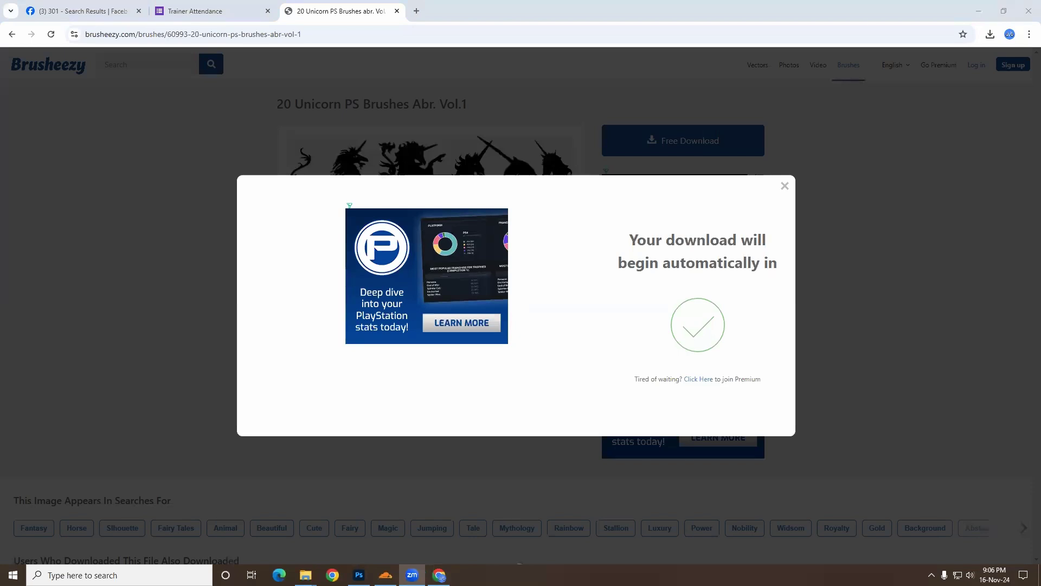
click(784, 185)
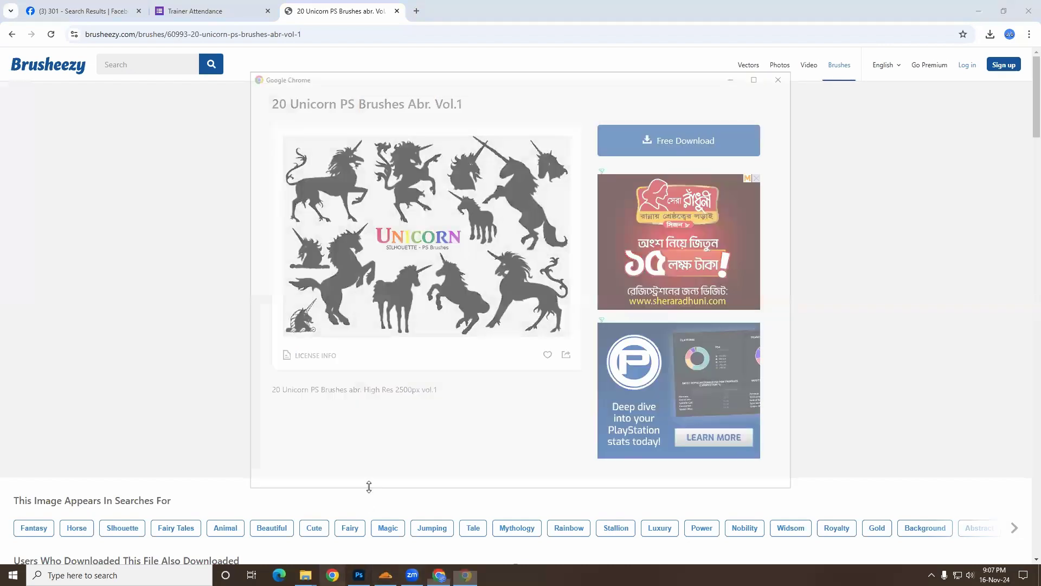
scroll(670, 254, down, 2)
scroll(671, 255, up, 2)
click(671, 254)
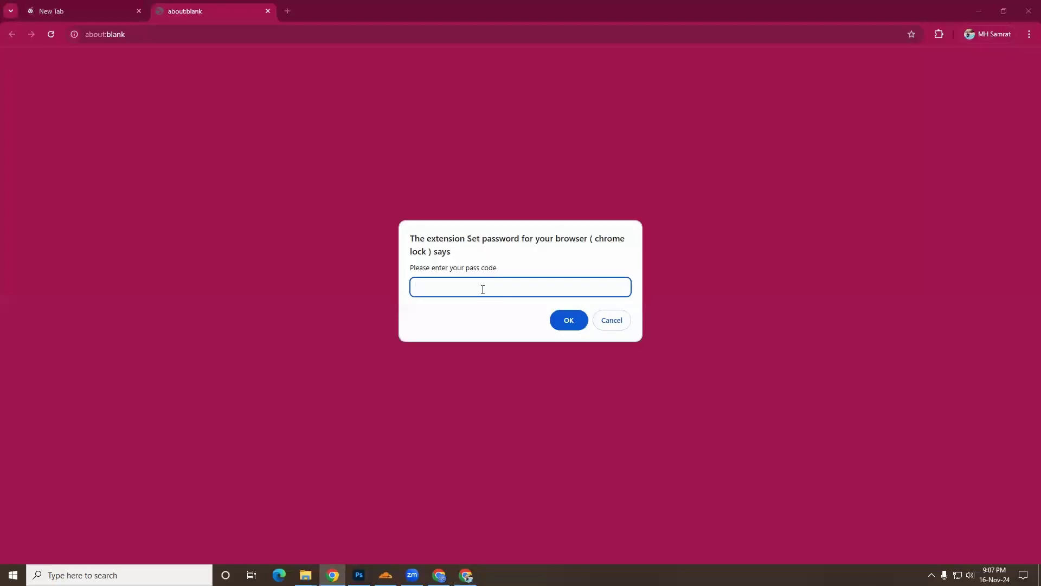
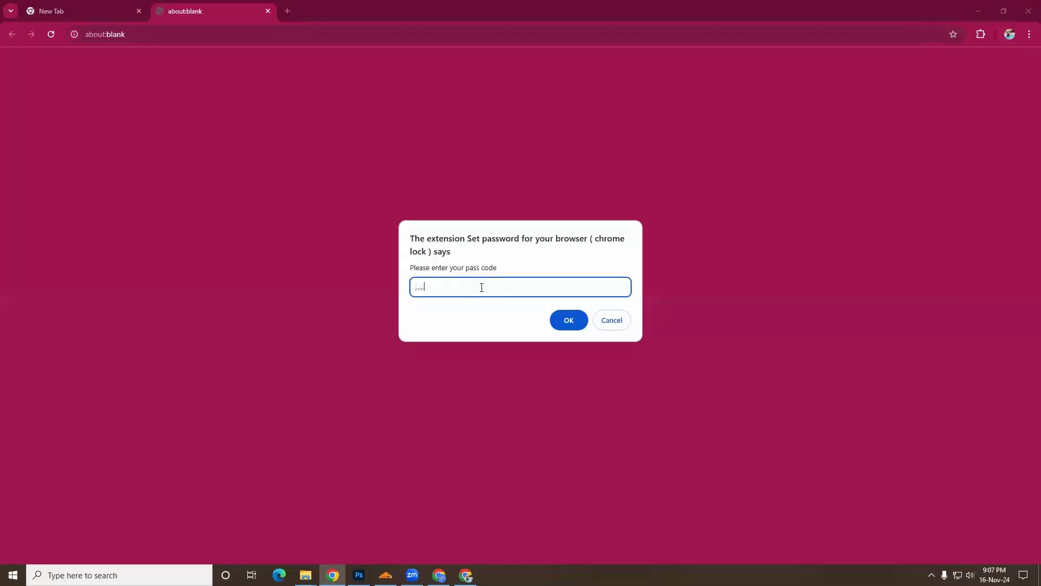
Step: Unlock the new Chrome window with the pass code, then return to the Photoshop sunset artwork
click(570, 321)
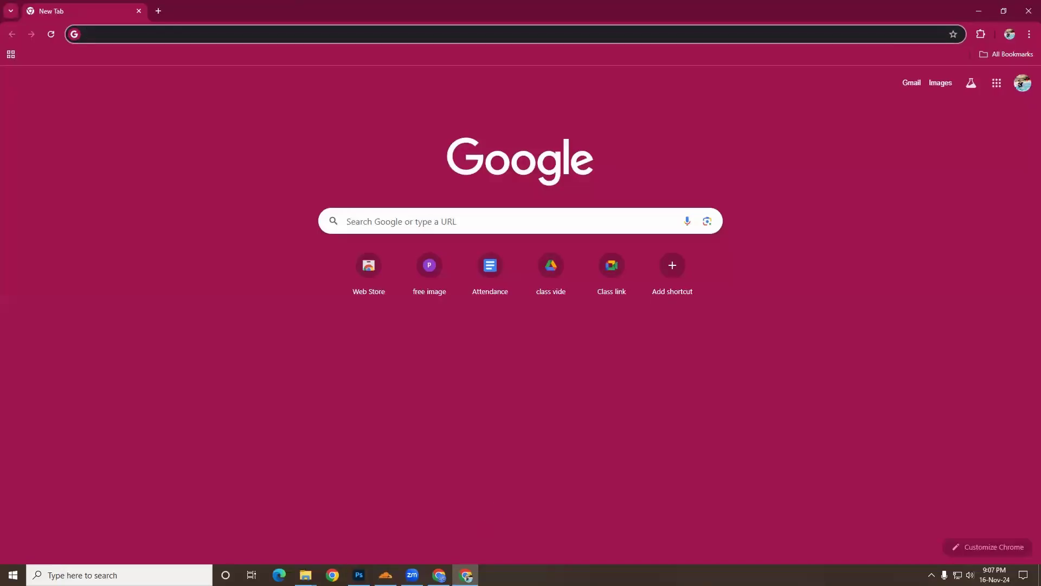
click(438, 575)
click(358, 575)
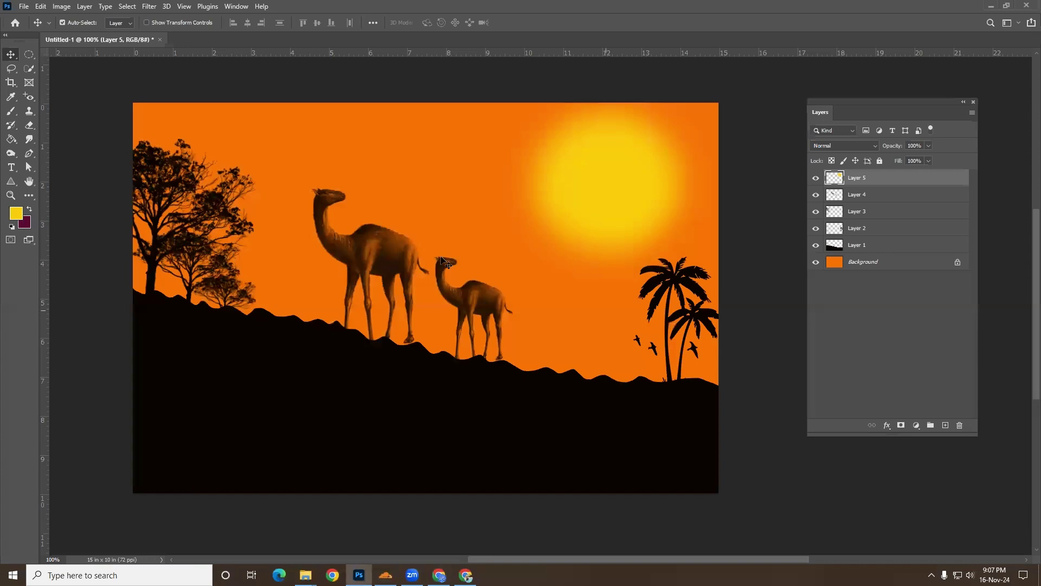